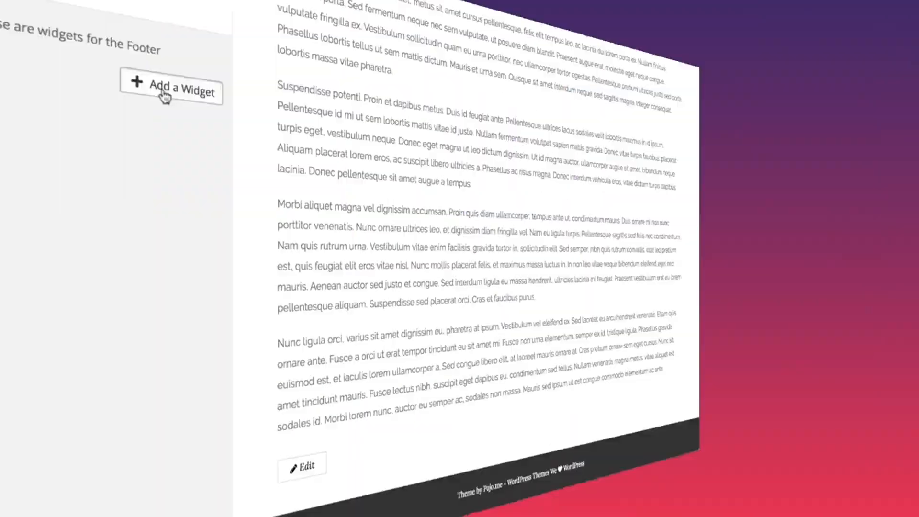
click(165, 94)
text(ele)
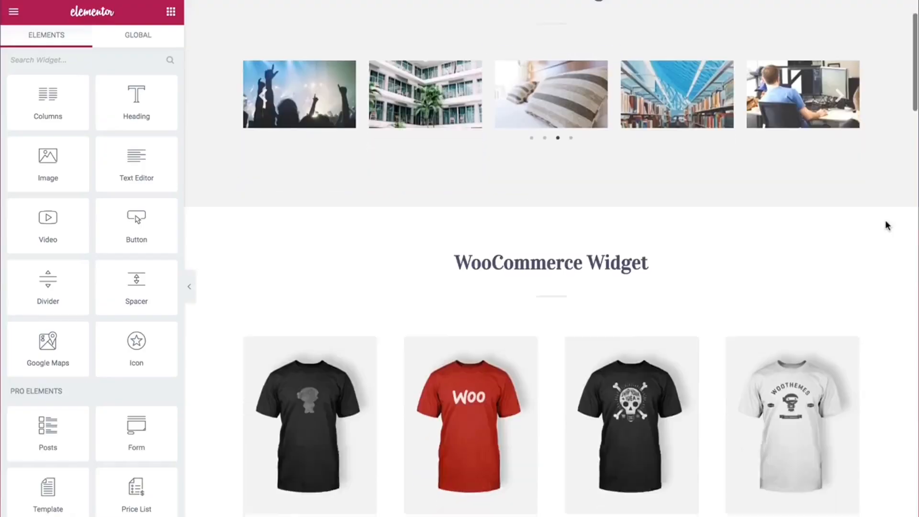
scroll(885, 219, down, 10)
scroll(886, 225, down, 20)
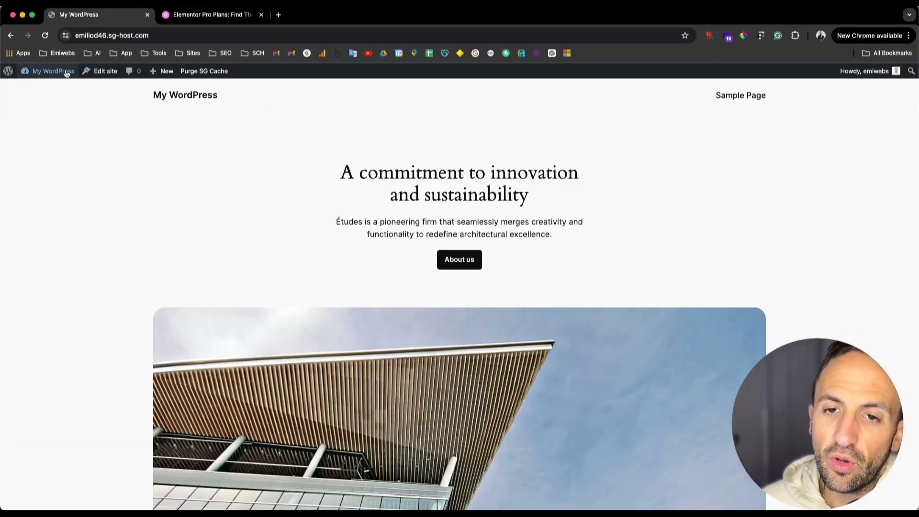
Step: Open the WordPress admin dashboard and go to the page for adding a new plugin
mouse_move(58, 75)
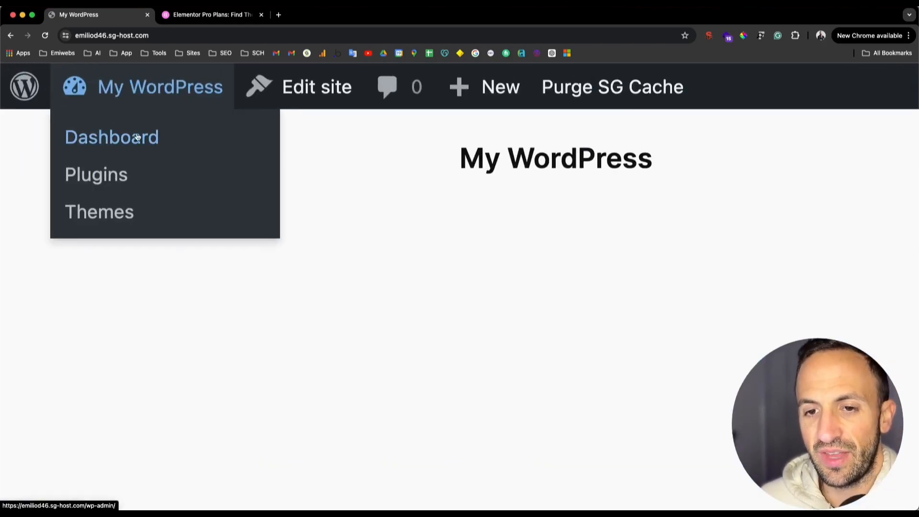
click(137, 137)
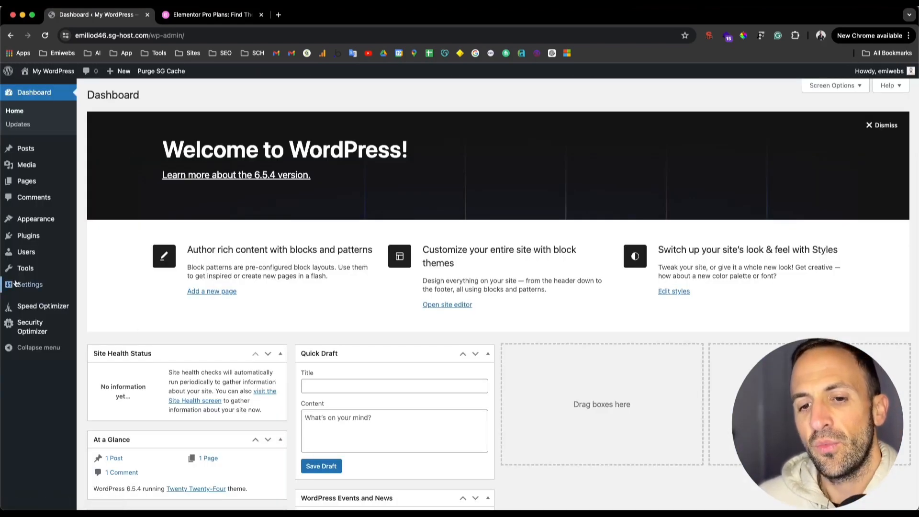
mouse_move(23, 233)
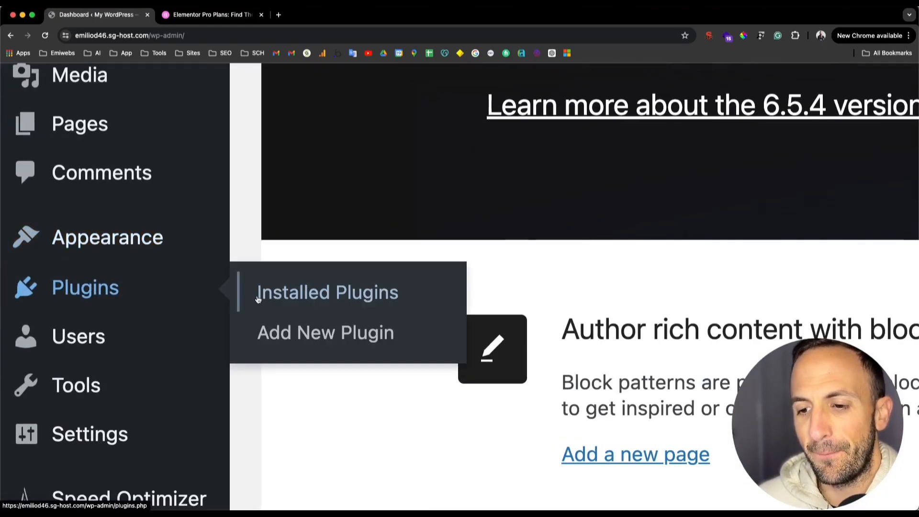
click(162, 278)
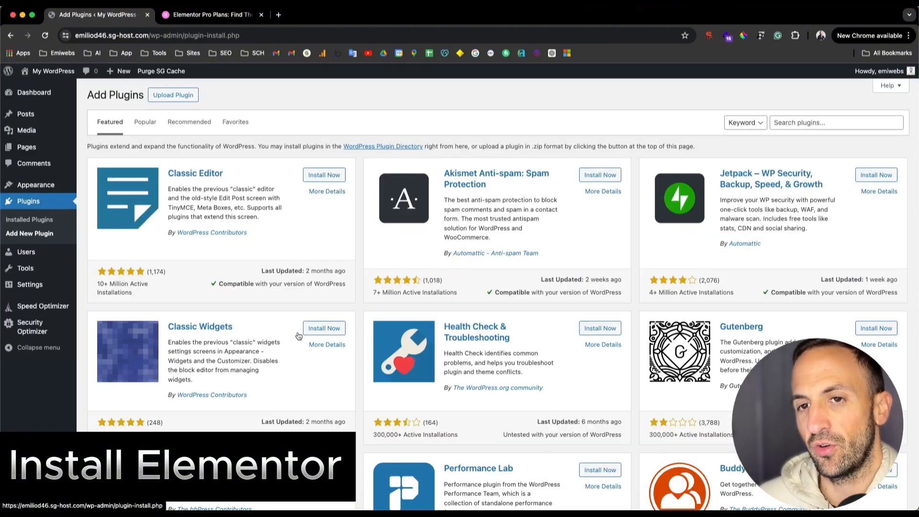
Step: Search the plugin directory for "elementor pro" and install the Elementor Website Builder plugin
click(831, 125)
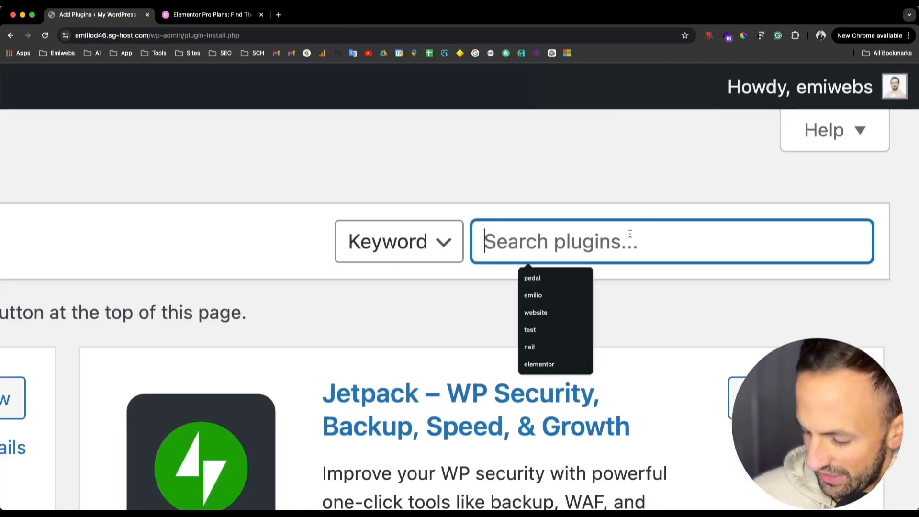
text(el)
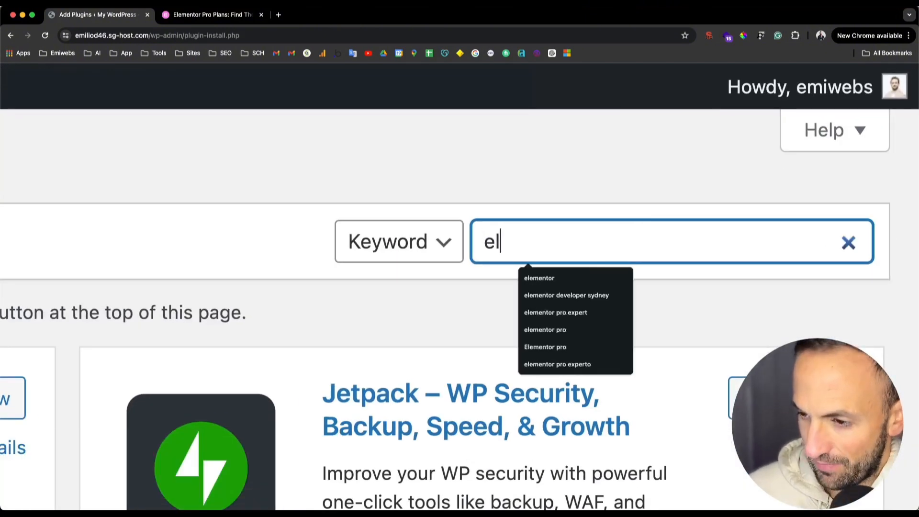
text(ementor pro)
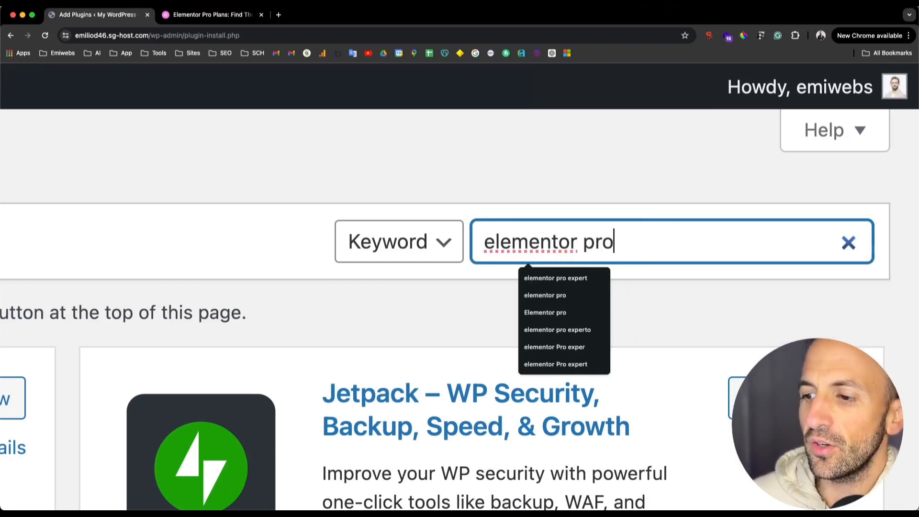
key(Return)
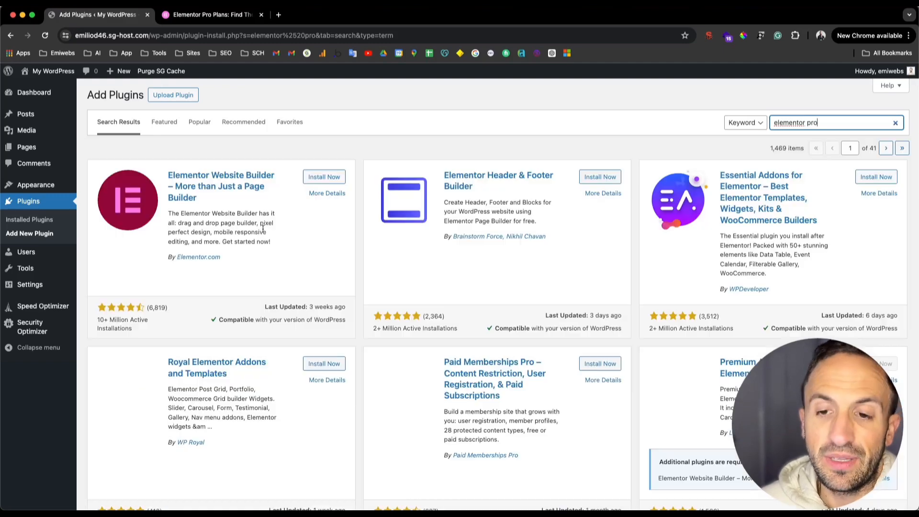
click(318, 178)
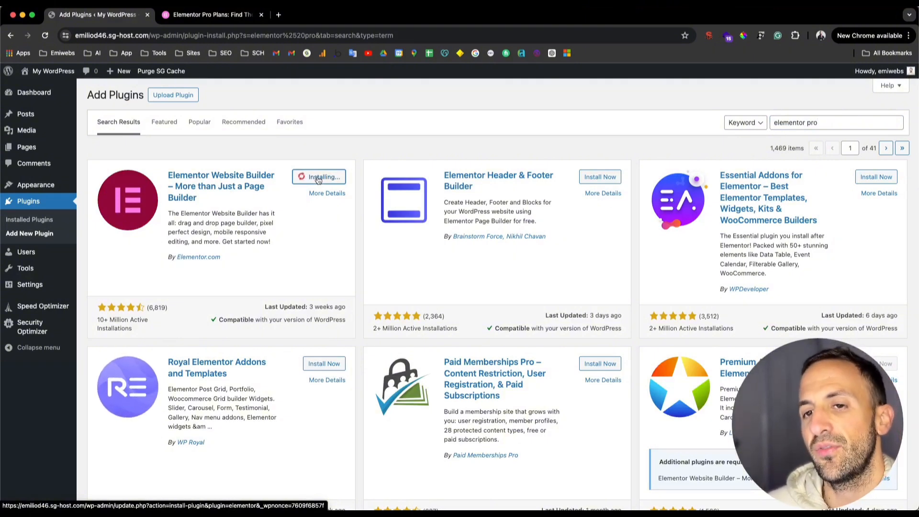
Step: Review the prices and features of the Essential, Advanced, Expert and Agency plans on the Elementor Pro page
click(232, 16)
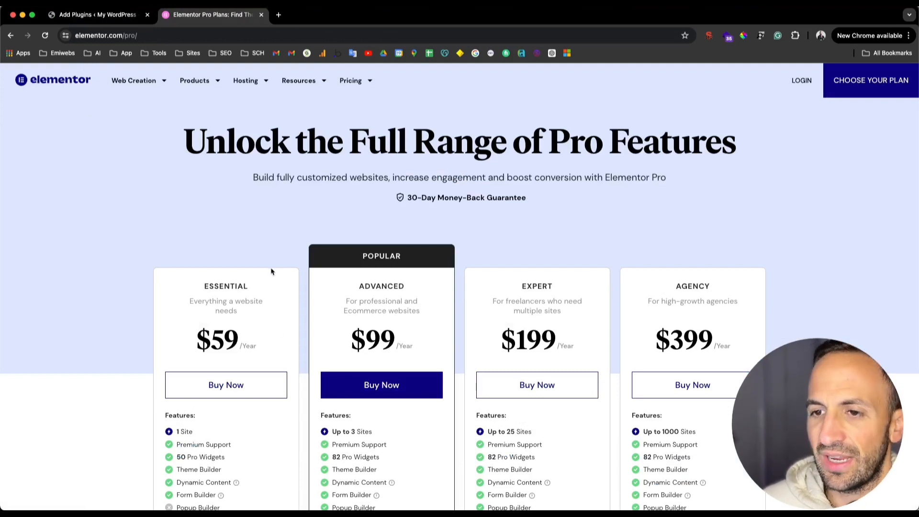
scroll(242, 205, down, 1)
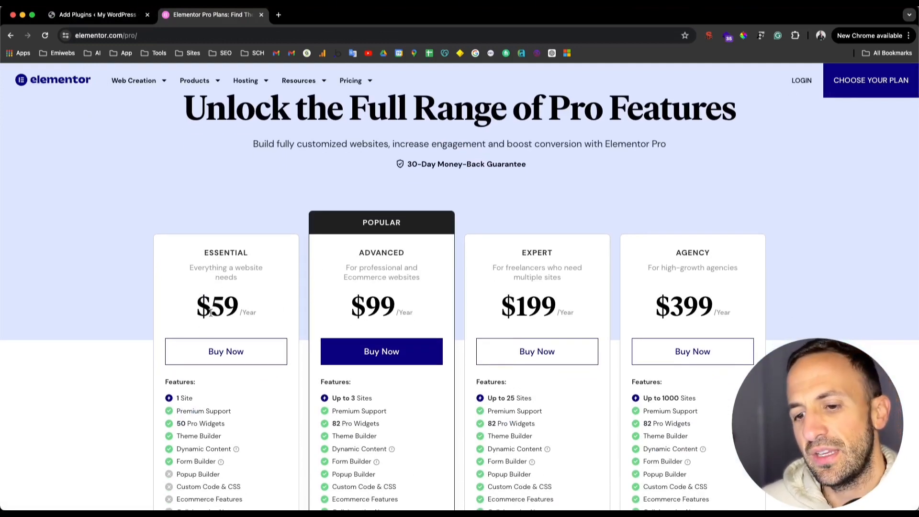
scroll(234, 313, up, 5)
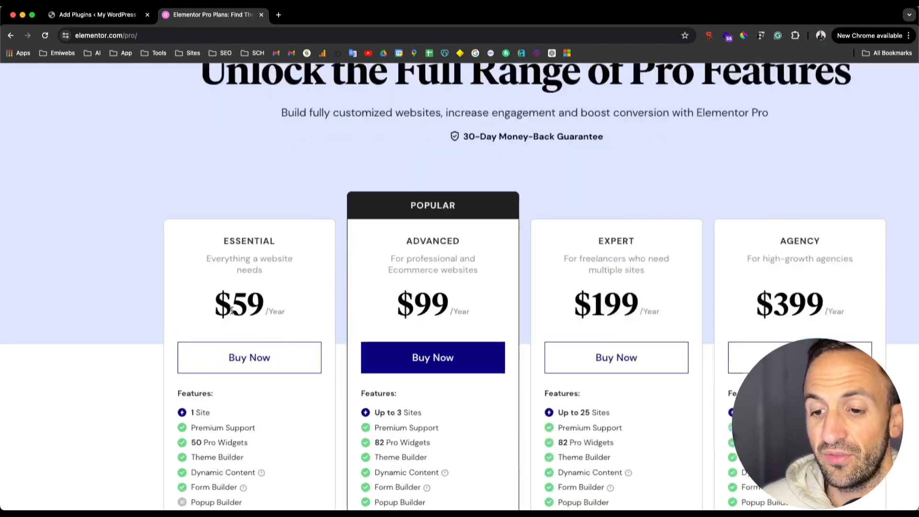
scroll(409, 317, right, 6)
scroll(409, 317, right, 2)
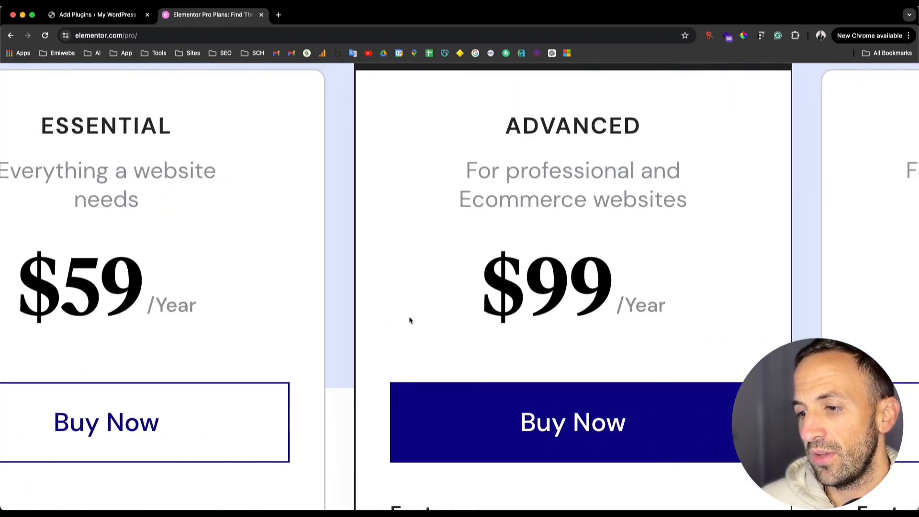
scroll(409, 319, down, 5)
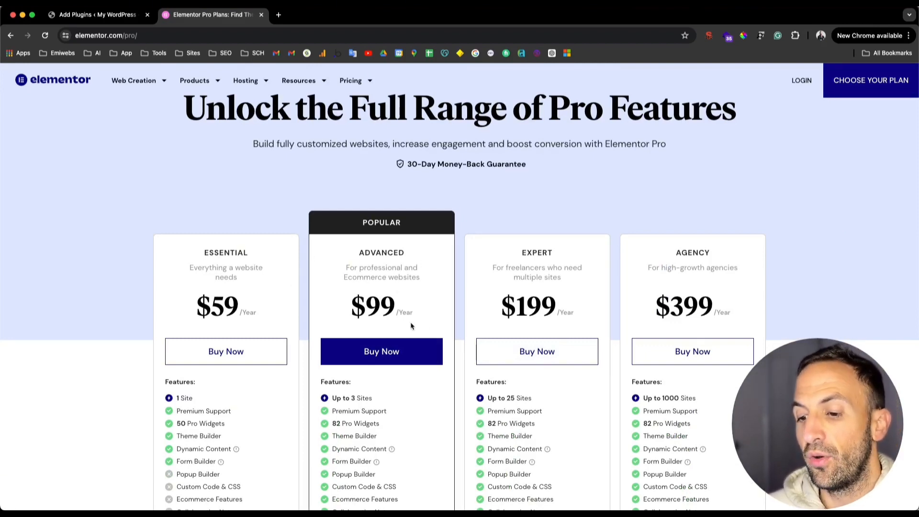
scroll(452, 344, down, 2)
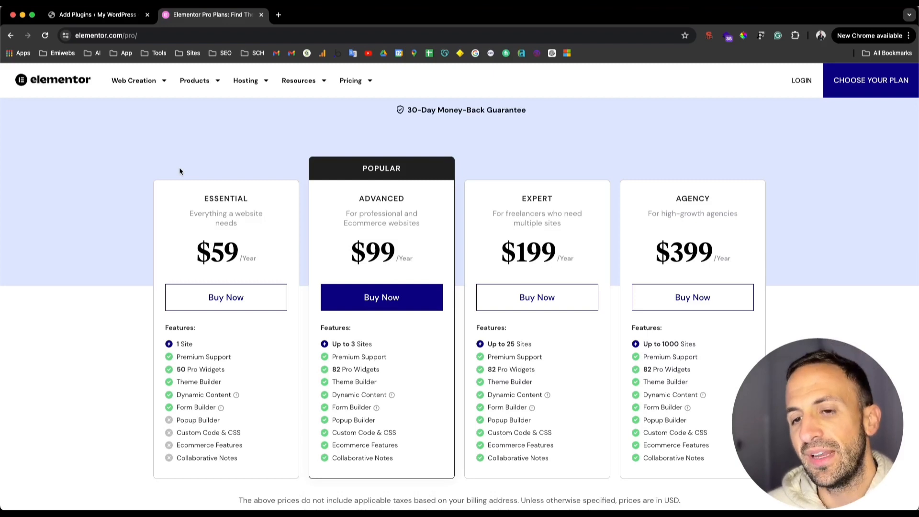
Step: Activate the Elementor Website Builder plugin on the WordPress site and skip connecting an Elementor account
click(115, 15)
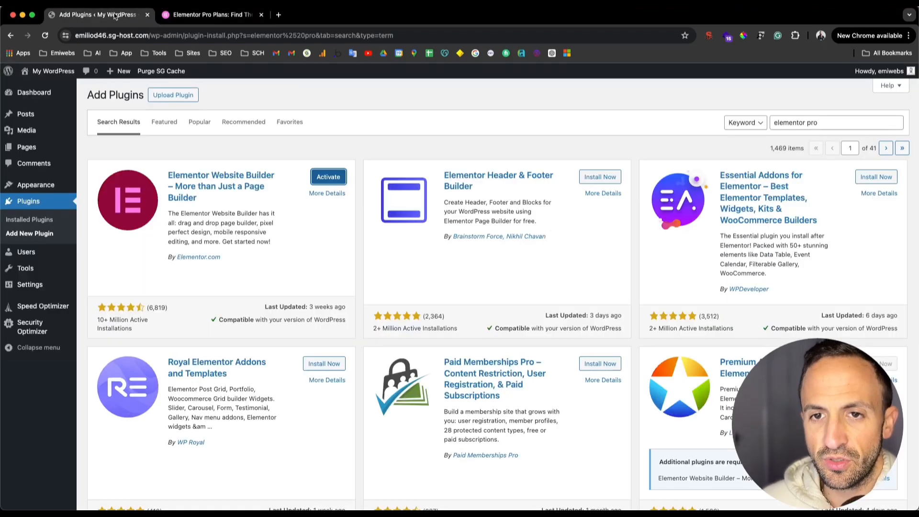
click(328, 177)
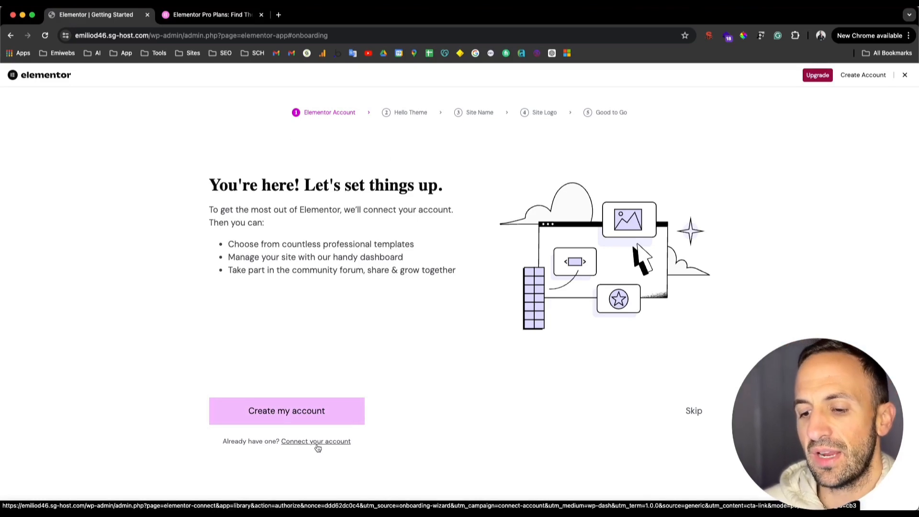
scroll(341, 448, up, 5)
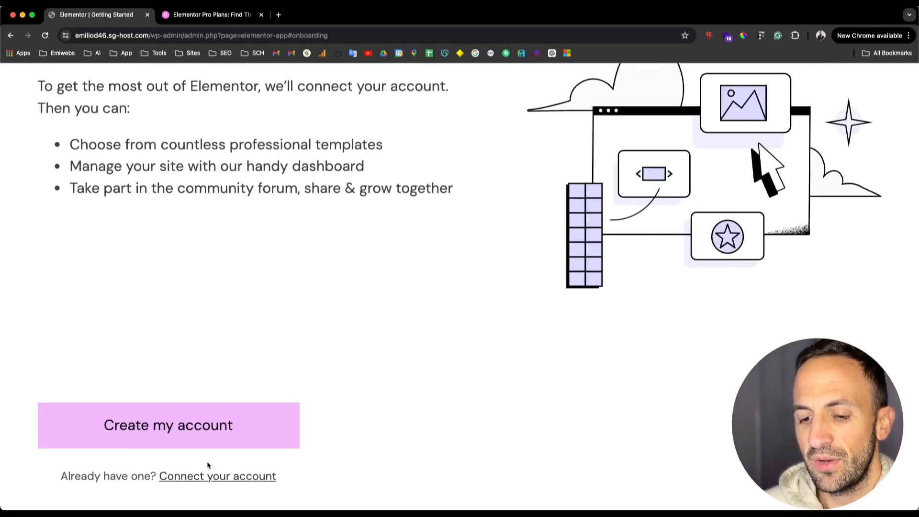
scroll(207, 464, left, 1)
scroll(208, 463, down, 5)
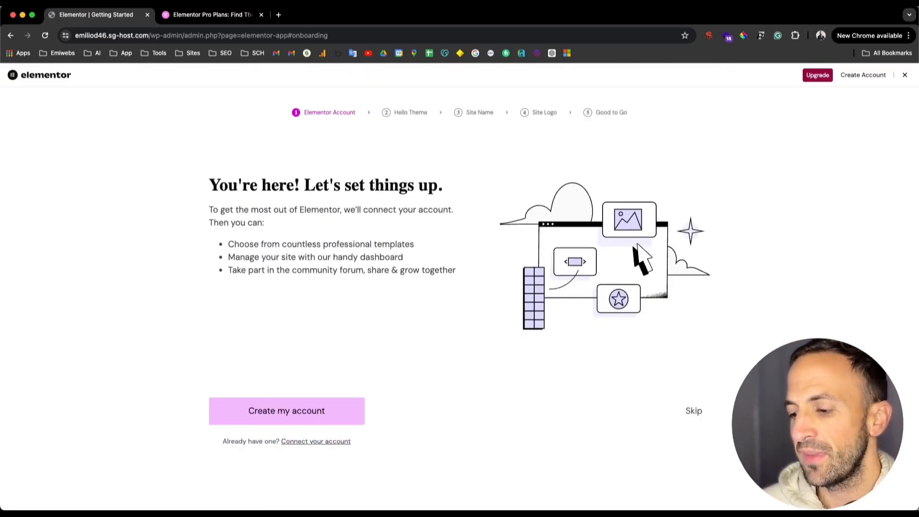
click(701, 414)
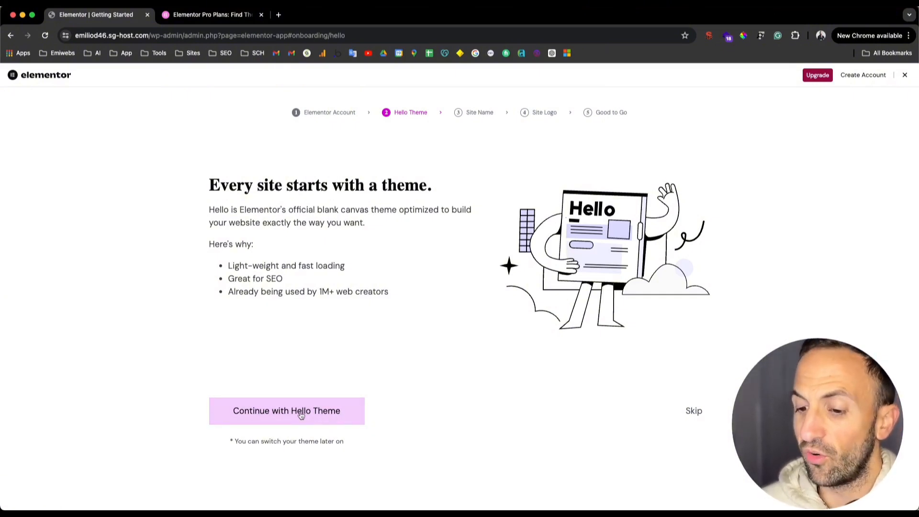
Step: Continue the setup with the Hello Theme and name the site "My website"
click(326, 417)
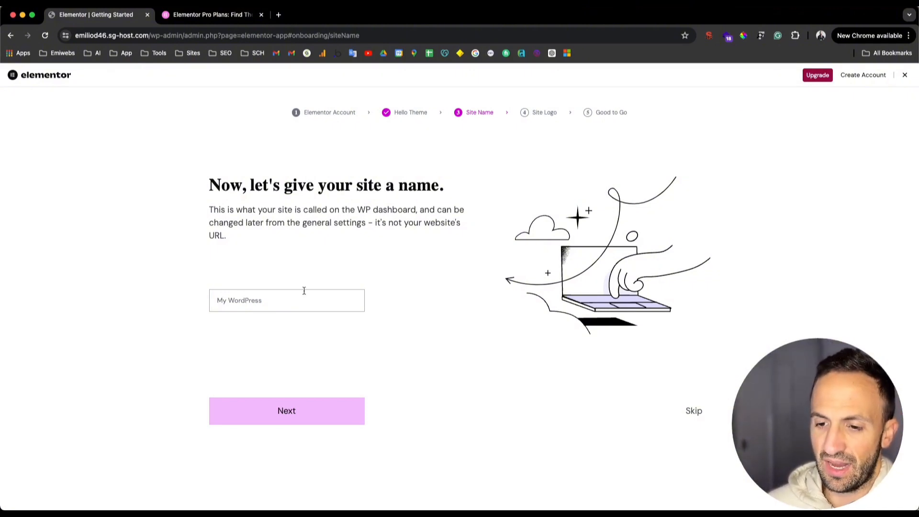
click(263, 307)
key(super+BackSpace)
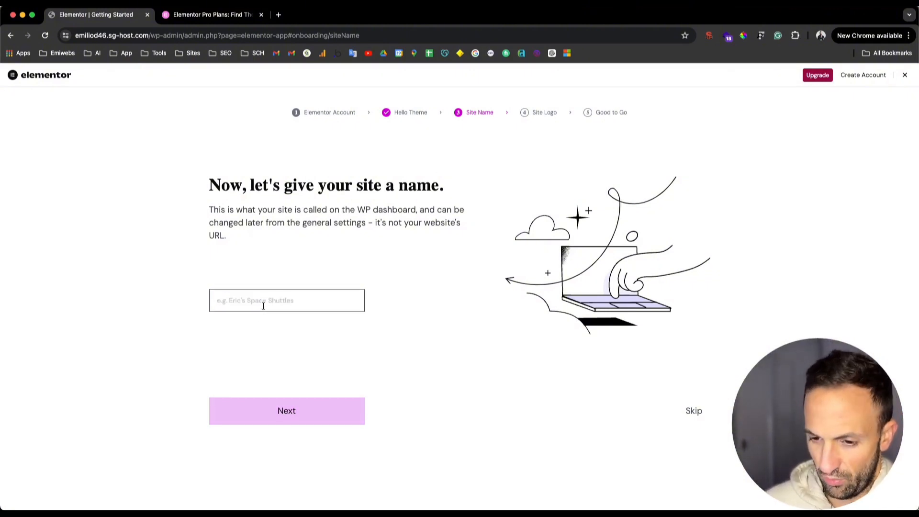
text(My website)
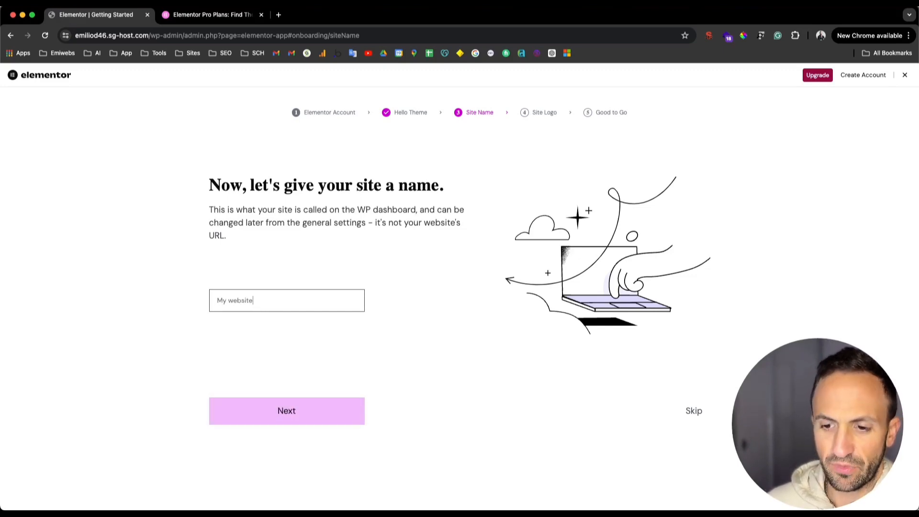
click(316, 426)
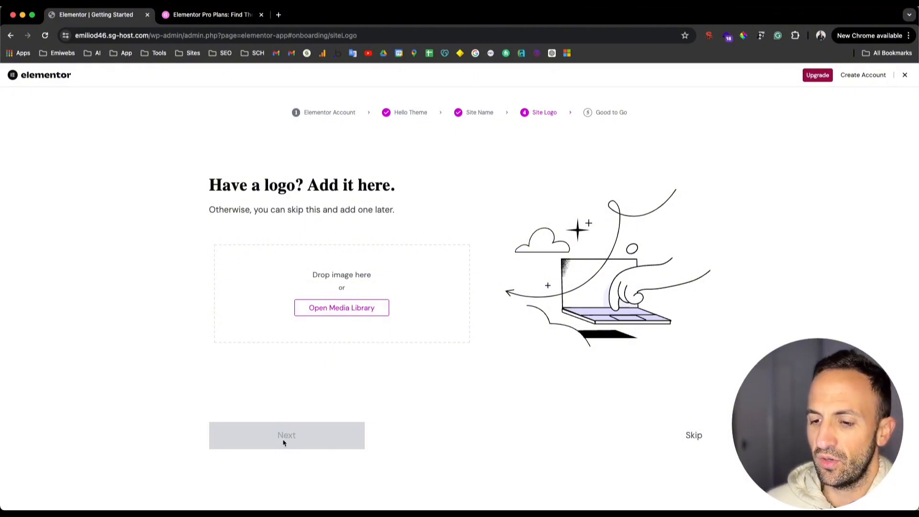
Step: Finish the setup wizard without adding a logo, and dismiss the Elementor AI notification in the page editor
click(703, 436)
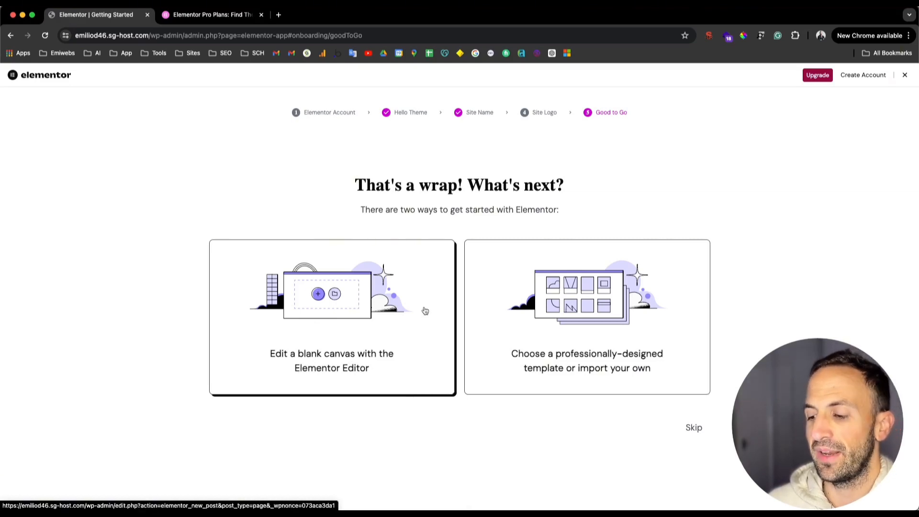
click(700, 431)
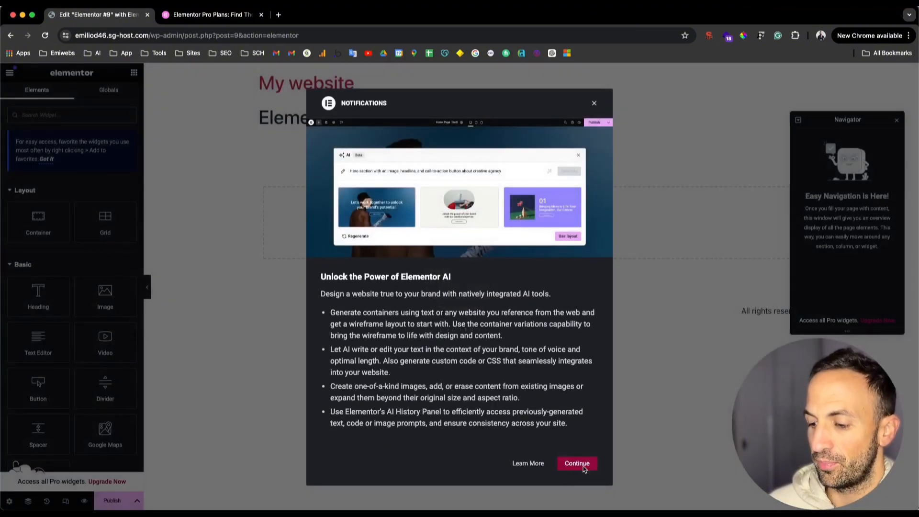
click(583, 466)
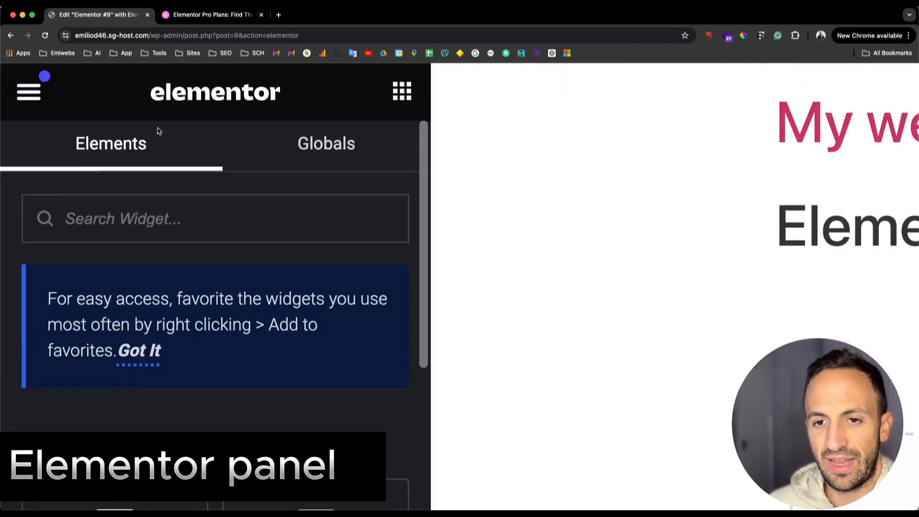
Step: Look through the available widgets and add an Image widget to the empty drop area of the page
scroll(167, 158, down, 10)
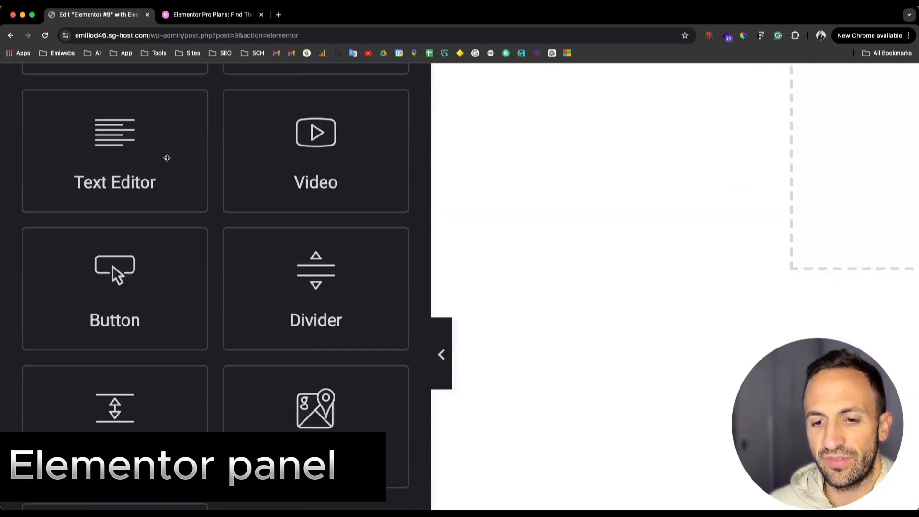
scroll(167, 158, up, 3)
scroll(167, 158, up, 8)
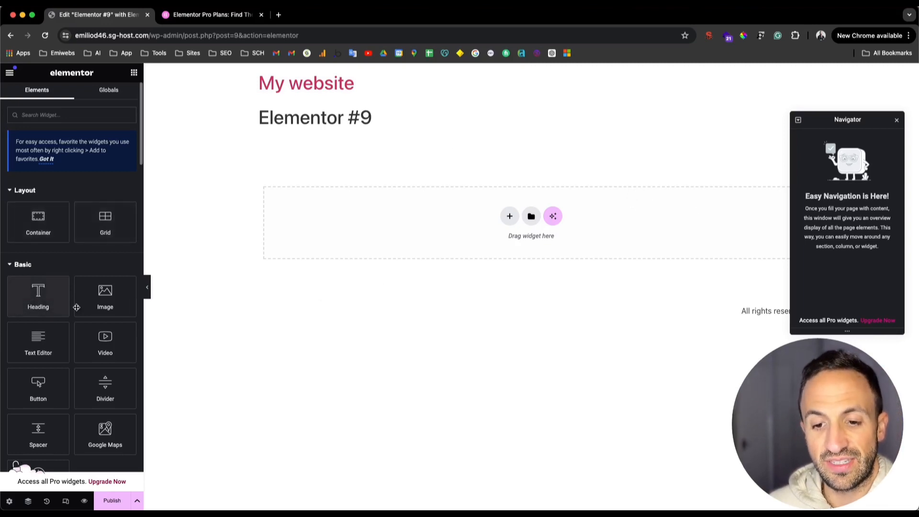
drag(103, 296, 448, 243)
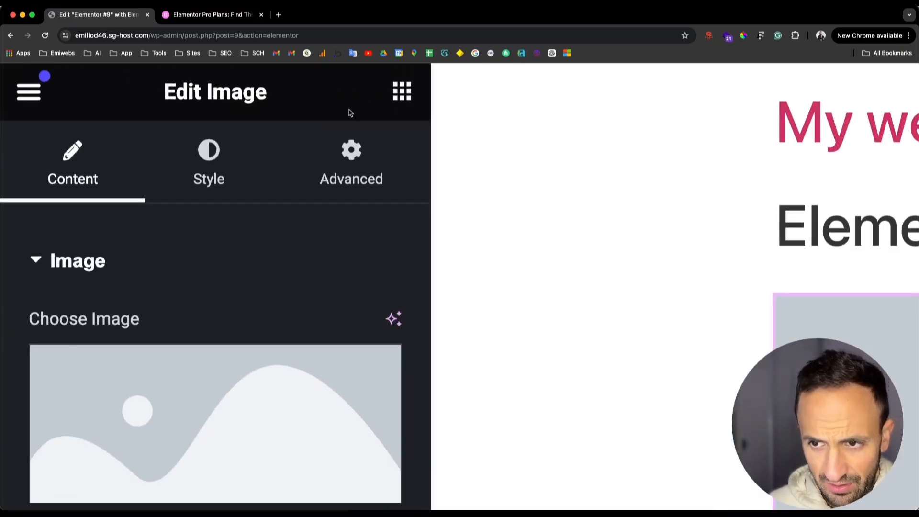
Step: Return from the image settings to the widget list and browse the available elements
click(402, 94)
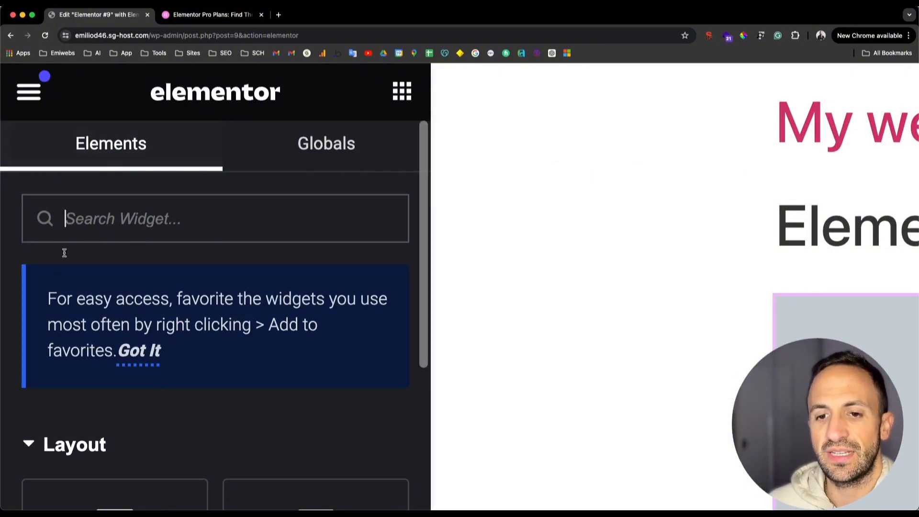
scroll(143, 371, down, 7)
scroll(145, 371, up, 1)
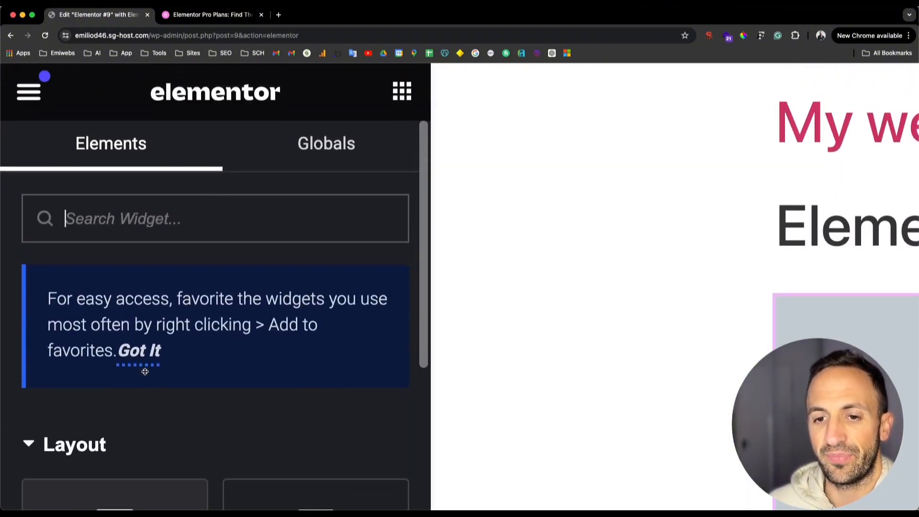
scroll(146, 374, down, 5)
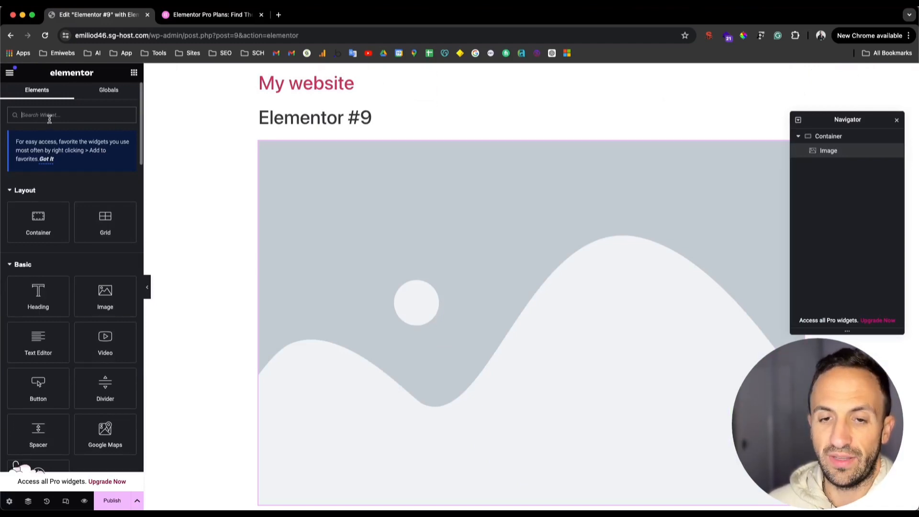
Step: Search the widgets for "form", view the upgrade notice of the Form widget and close it
text(form)
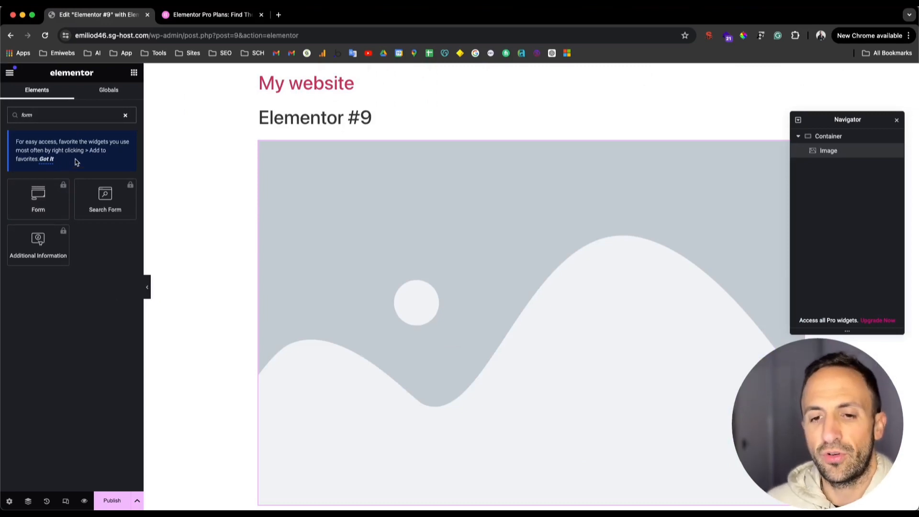
click(58, 188)
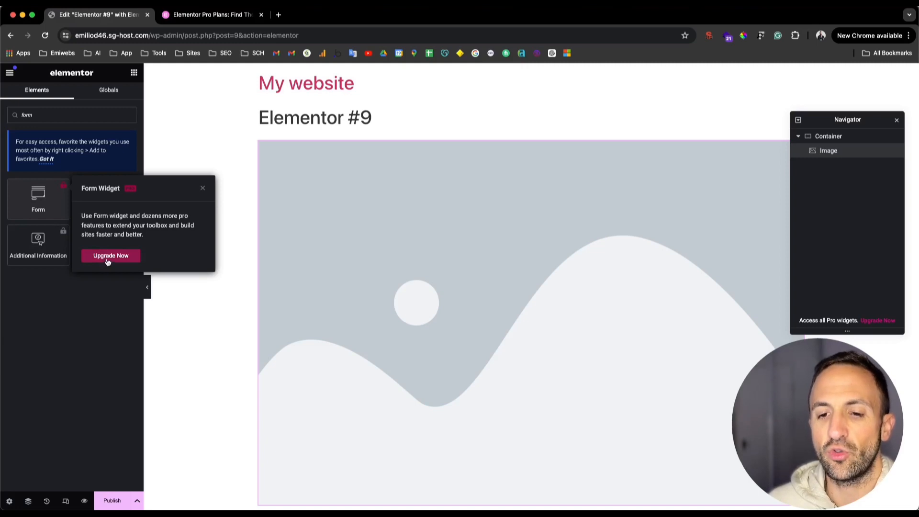
click(203, 189)
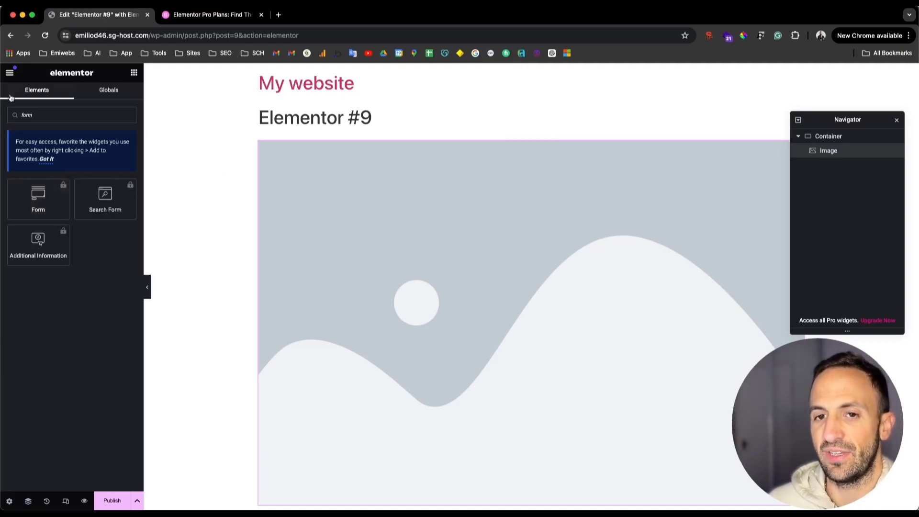
Step: Open the Global Colors section of the Site Settings
click(9, 73)
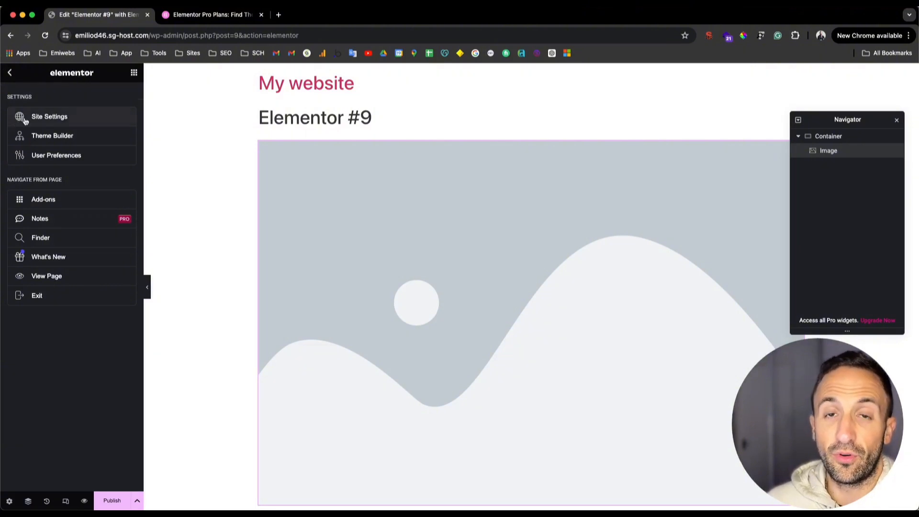
click(10, 72)
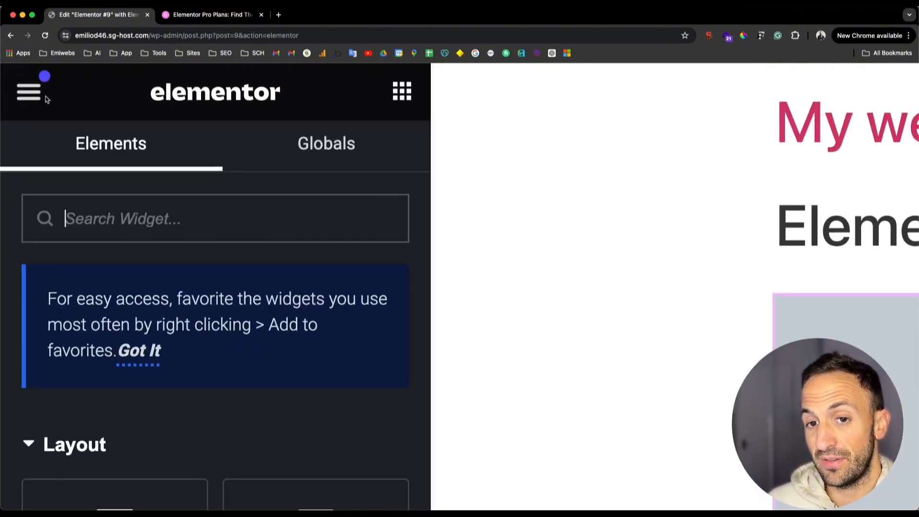
click(37, 99)
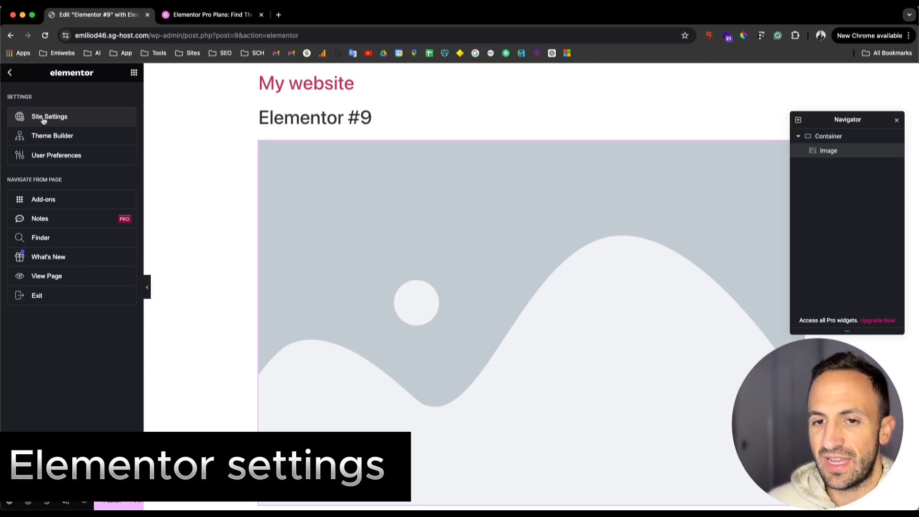
click(43, 120)
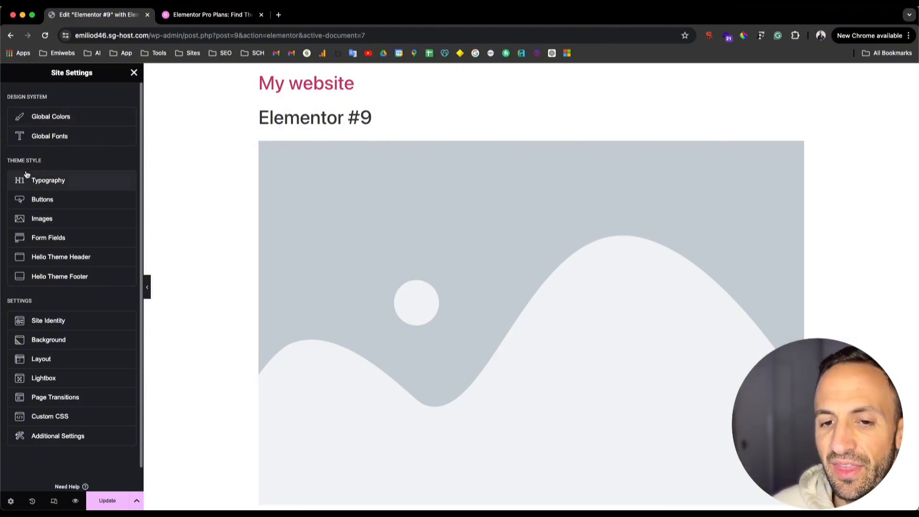
click(61, 123)
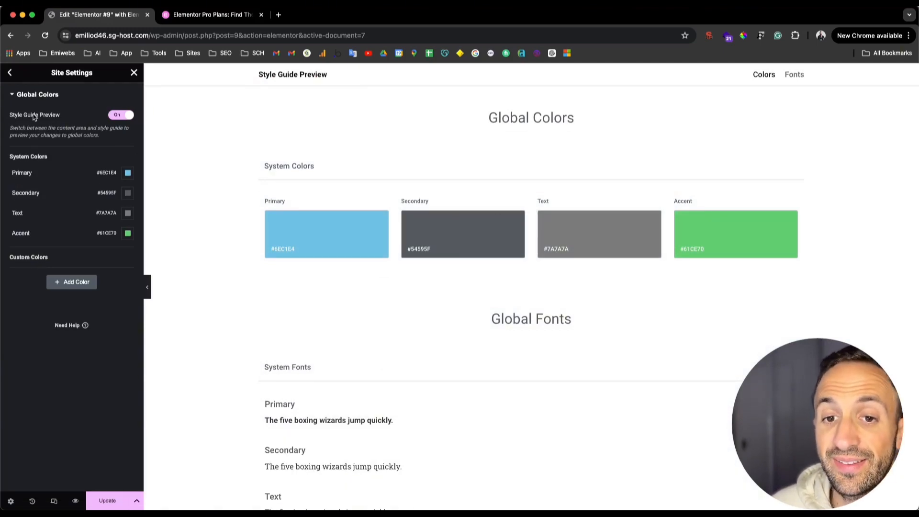
Step: Review the system colors and change the Primary color to the grey-blue #92A0A6
scroll(37, 120, up, 5)
scroll(165, 211, down, 3)
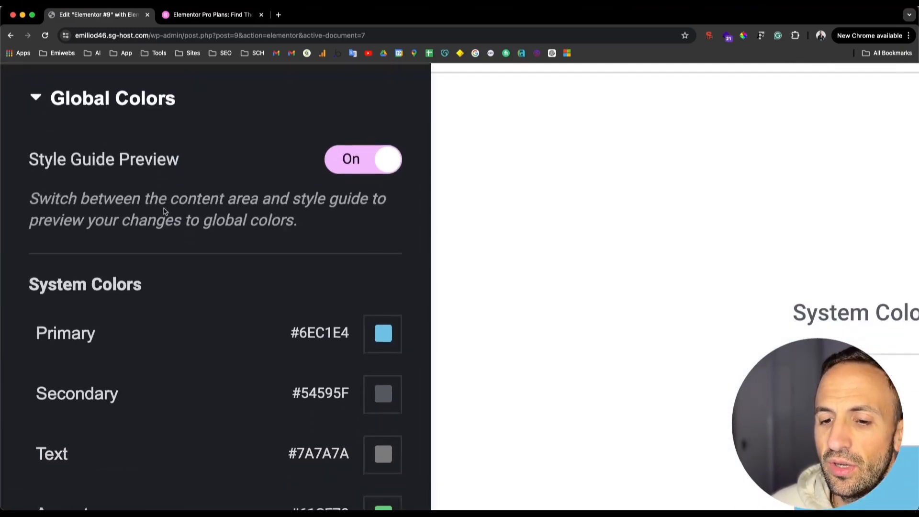
scroll(165, 211, down, 2)
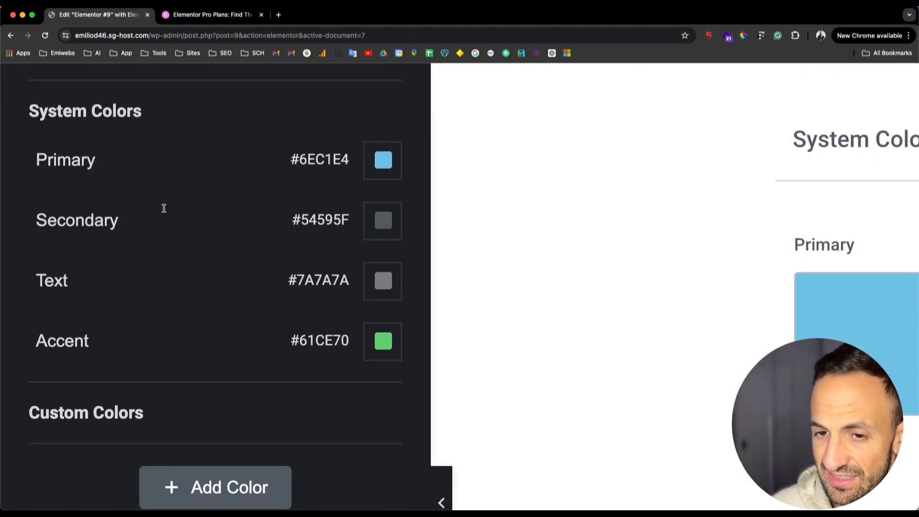
scroll(164, 208, up, 1)
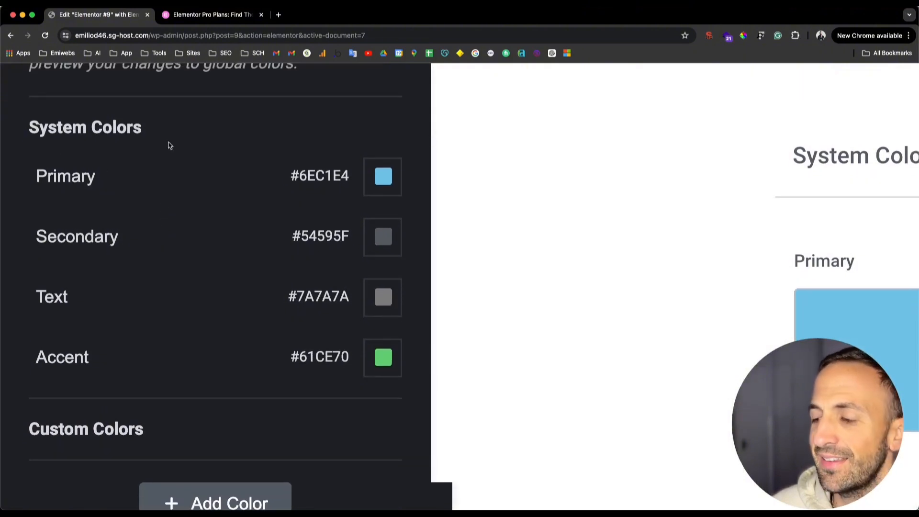
scroll(191, 167, down, 5)
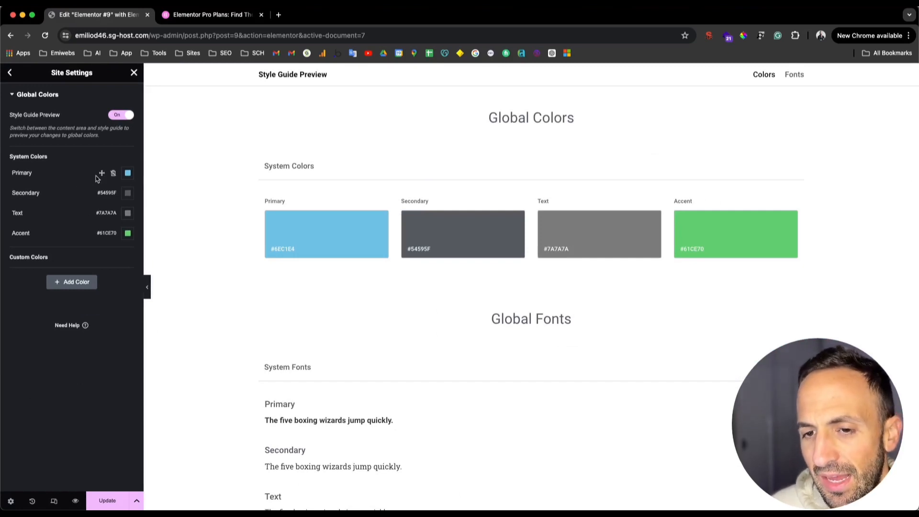
click(127, 173)
click(166, 239)
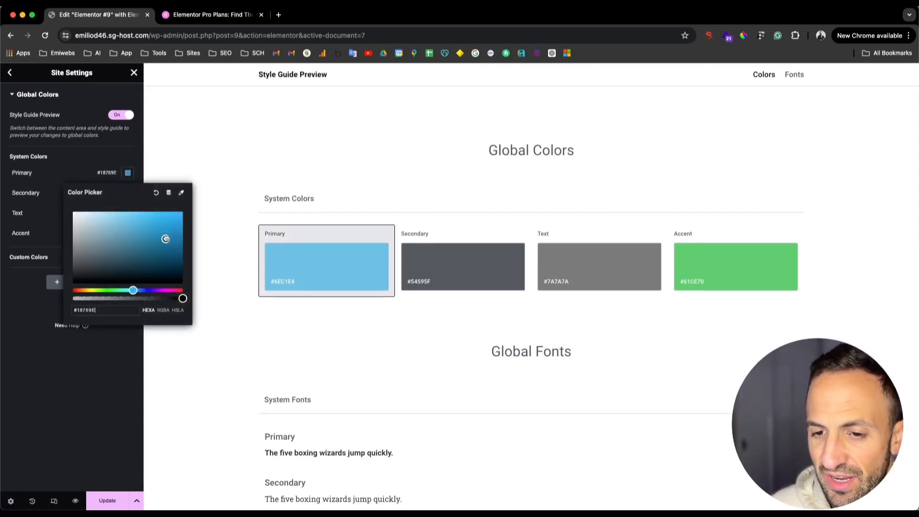
drag(165, 238, 86, 236)
click(46, 217)
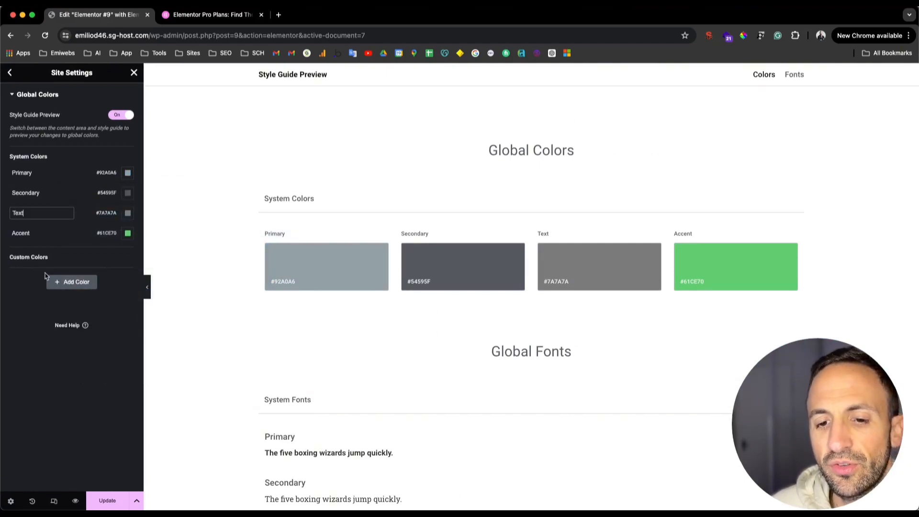
click(38, 262)
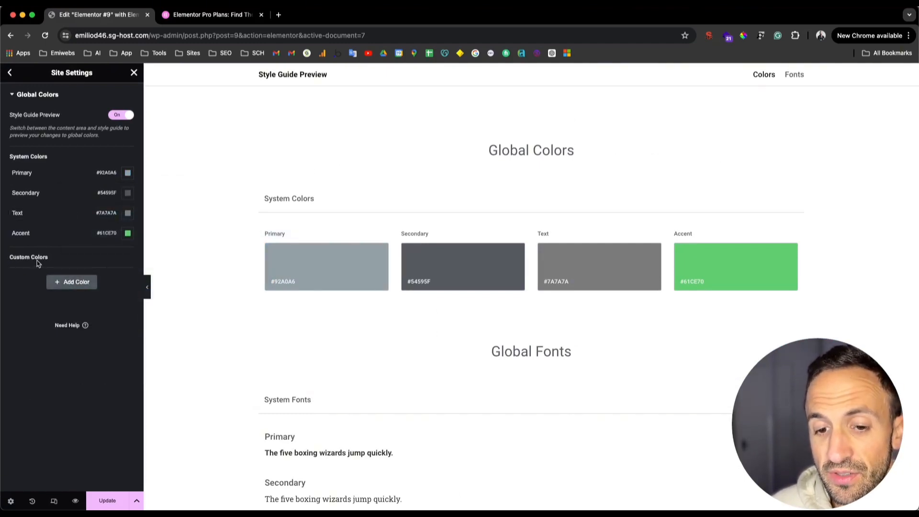
Step: Add a custom global color and name it "Red"
click(68, 281)
click(30, 273)
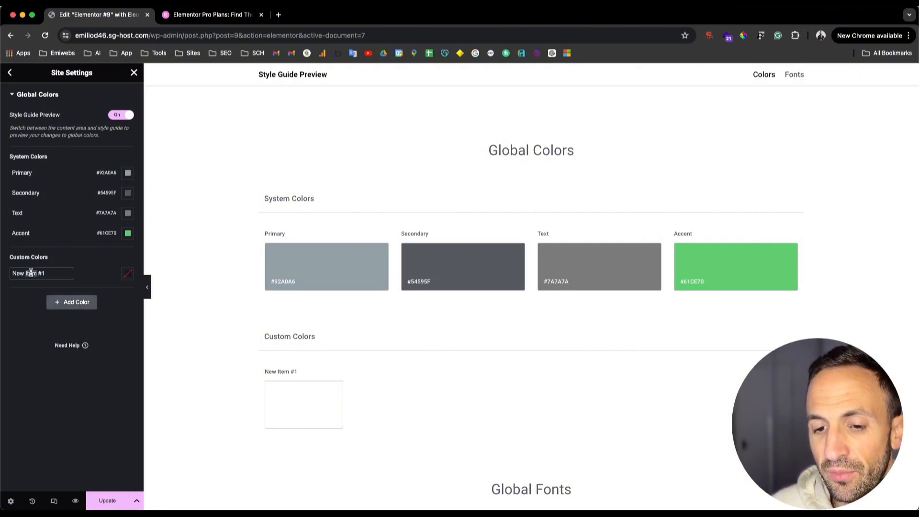
triple_click(31, 273)
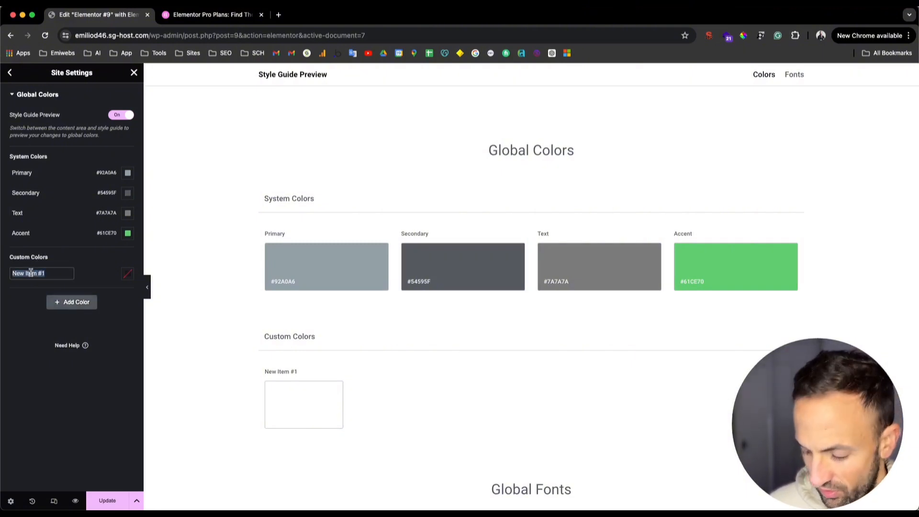
text(REd)
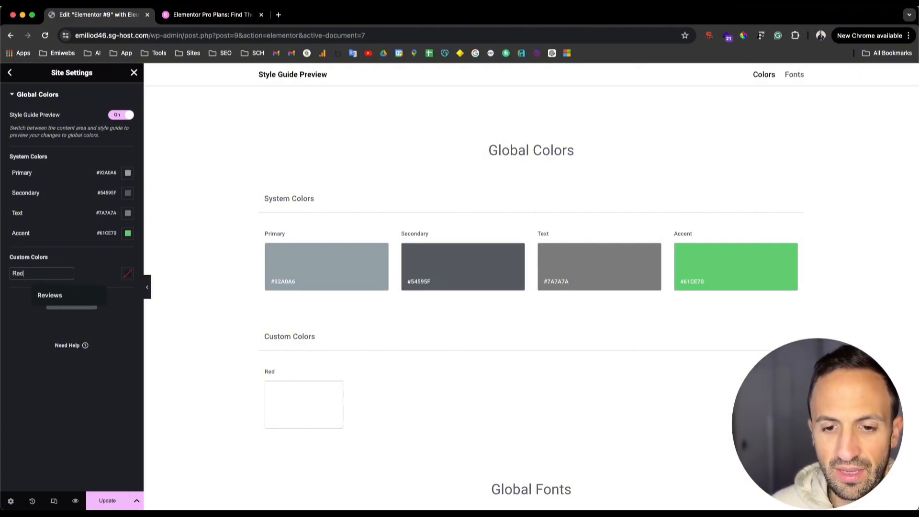
click(100, 259)
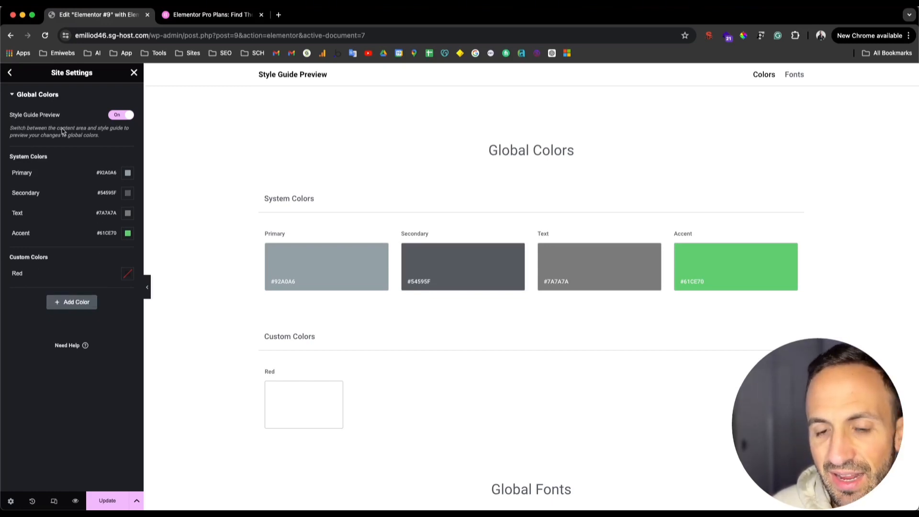
Step: Set the Red custom color to #B92525 in the color picker
click(128, 273)
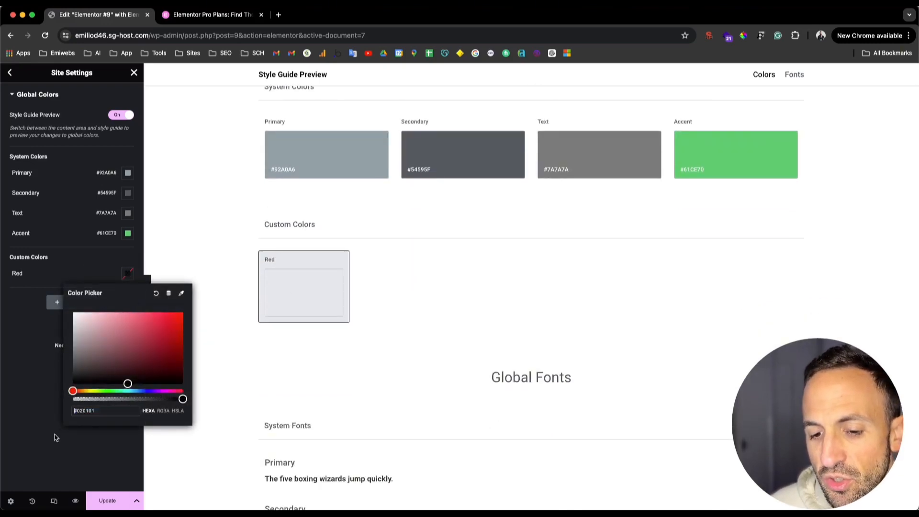
click(24, 440)
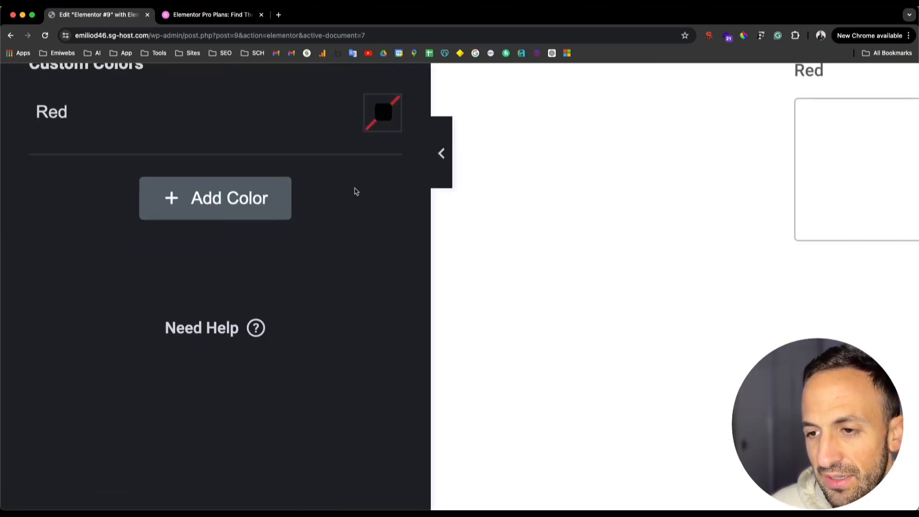
click(357, 132)
mouse_move(336, 346)
mouse_down()
mouse_move(373, 303)
mouse_move(512, 273)
mouse_move(483, 287)
mouse_up()
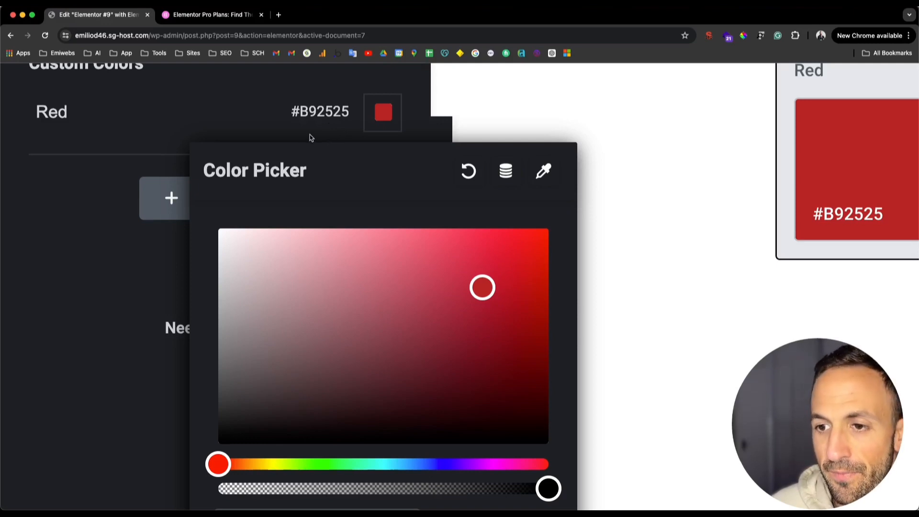
click(126, 364)
scroll(126, 364, down, 5)
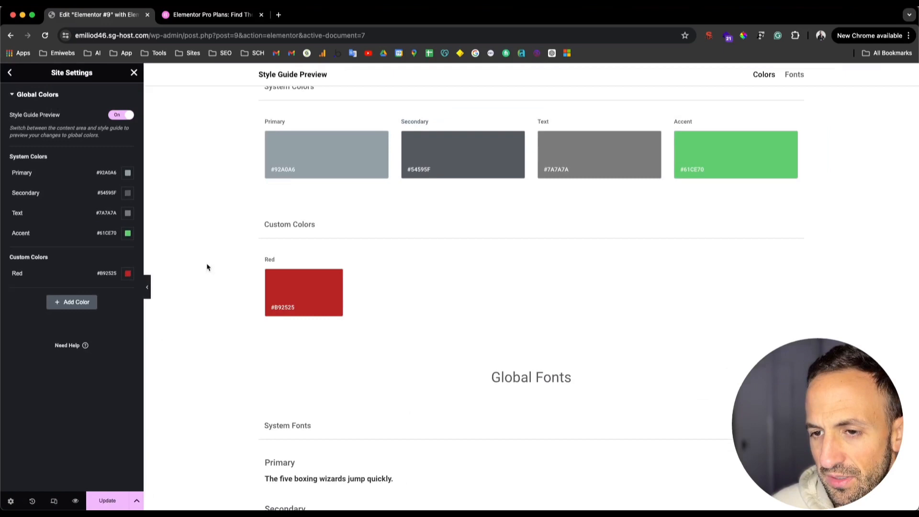
Step: Check the hex code field of the Red custom color, and leave Global Colors saving the changes
click(132, 278)
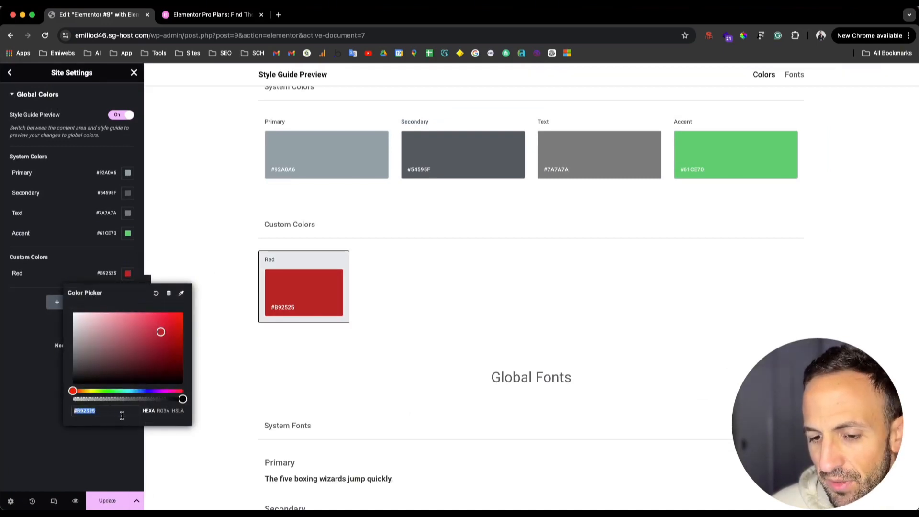
click(48, 397)
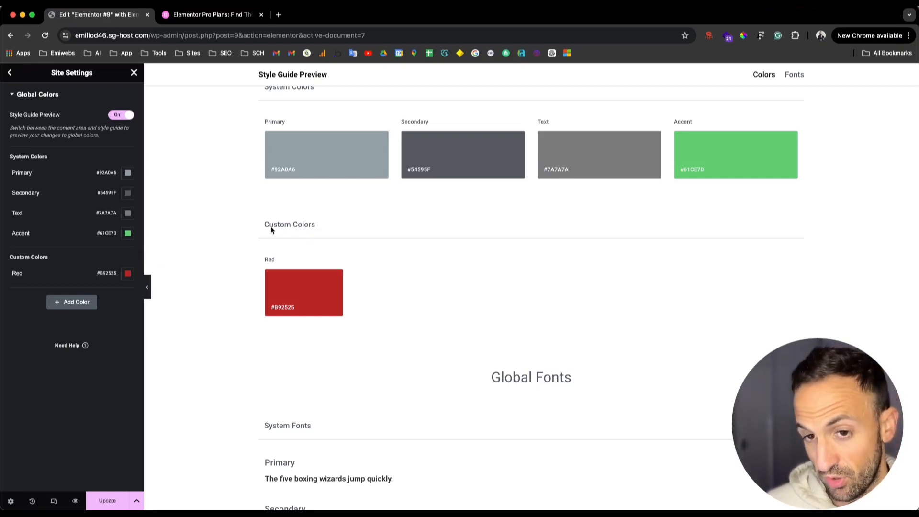
click(10, 75)
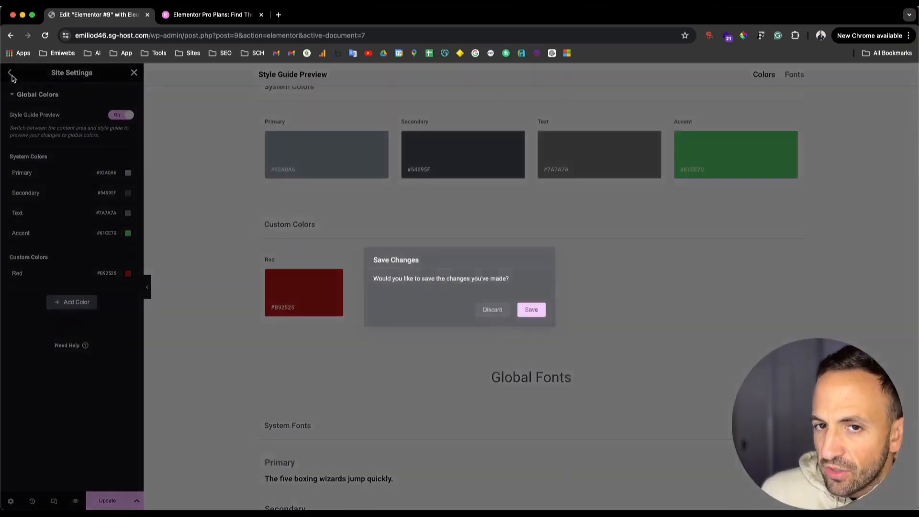
click(532, 315)
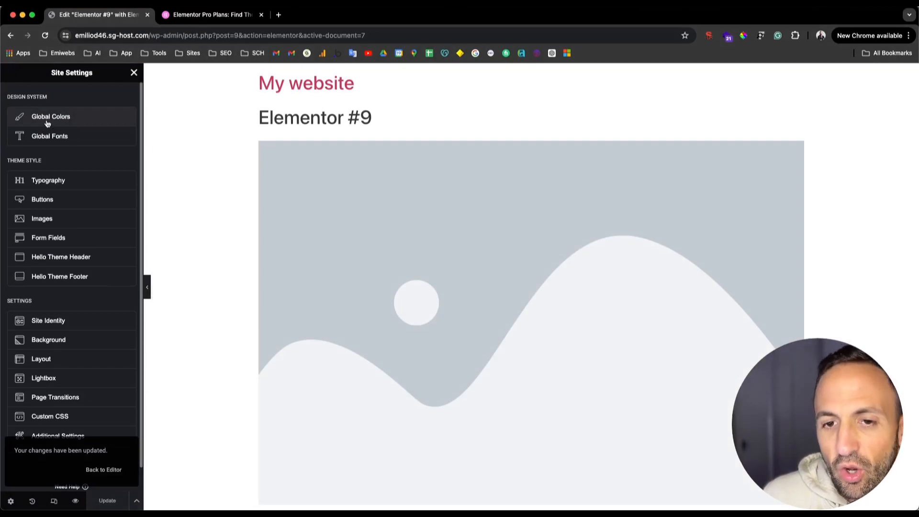
Step: Open the Global Fonts settings and review the typography options of the Primary system font
click(49, 135)
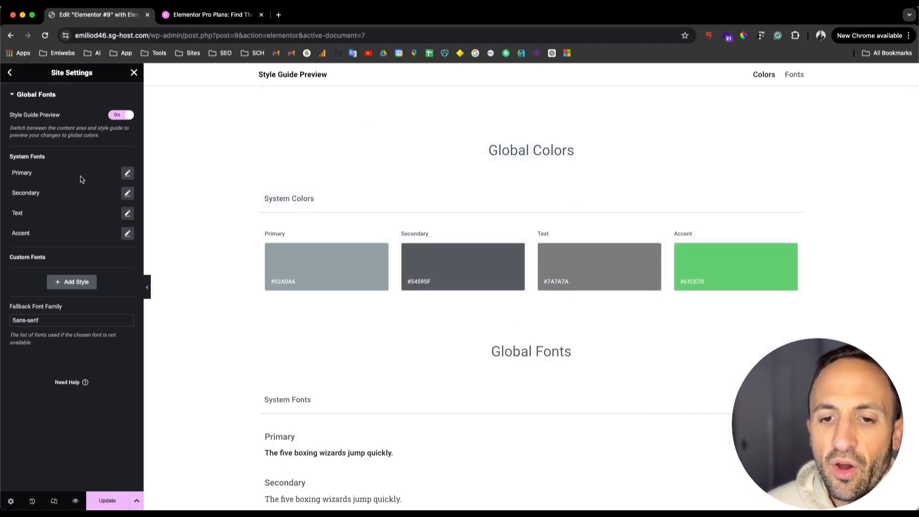
click(133, 175)
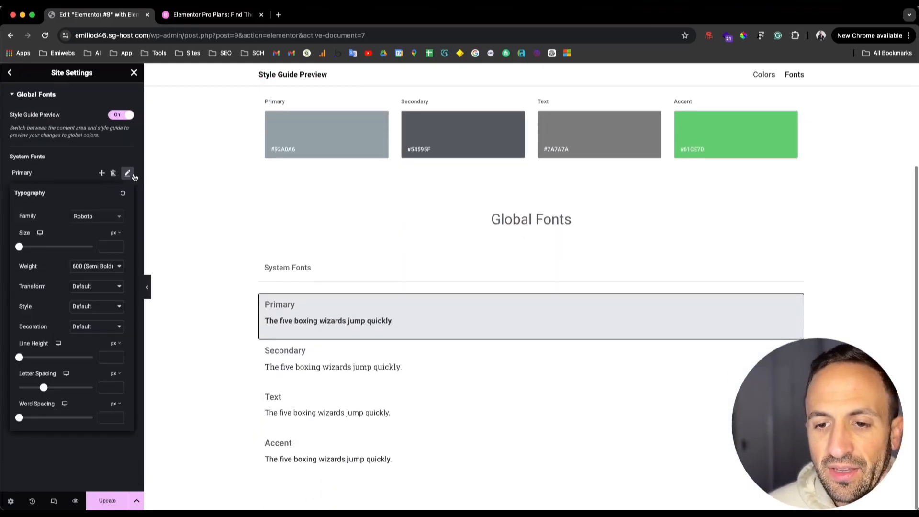
scroll(61, 239, up, 5)
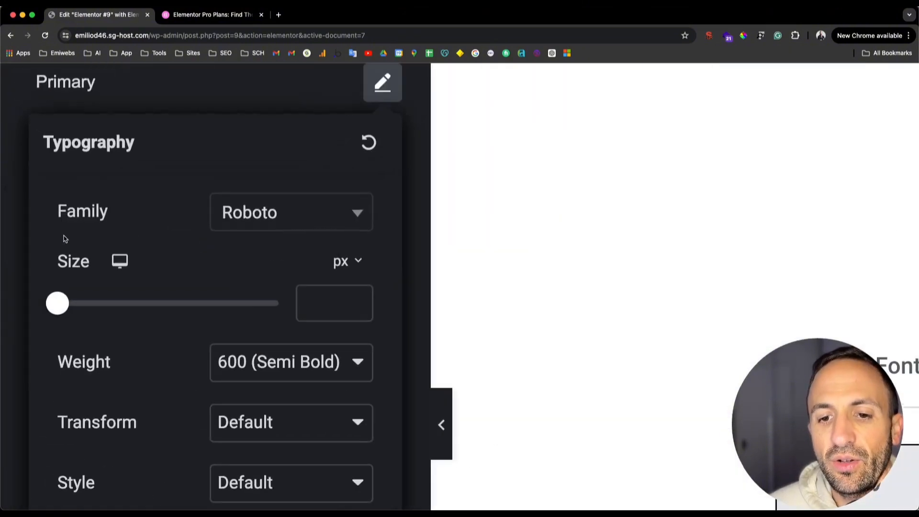
scroll(205, 230, down, 1)
scroll(96, 197, down, 1)
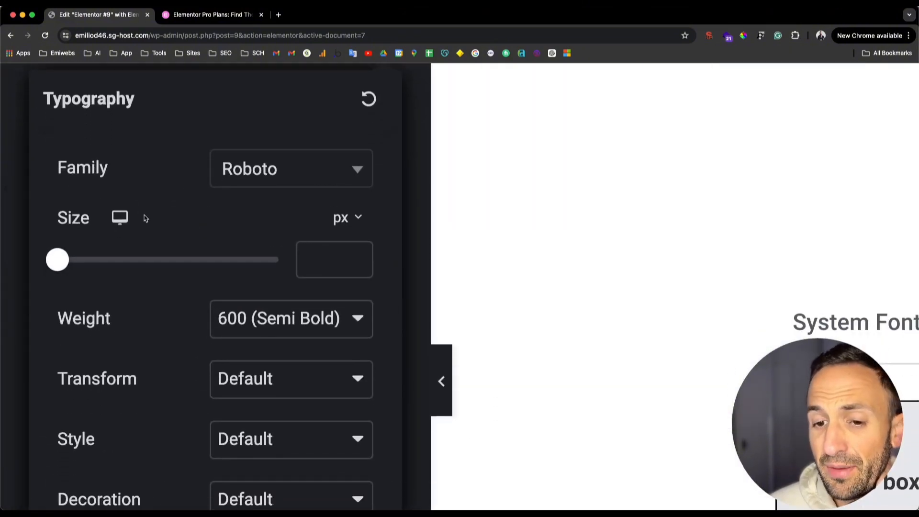
scroll(144, 215, down, 3)
scroll(157, 268, down, 5)
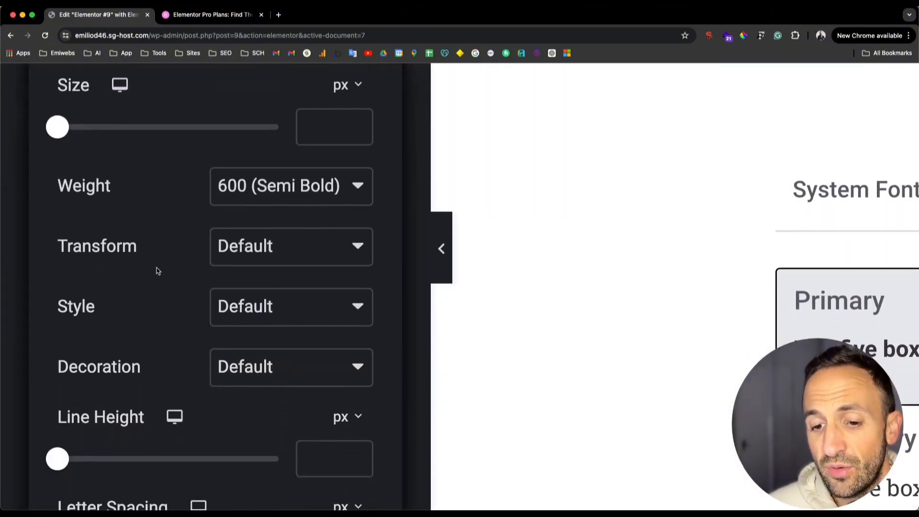
Step: Check the available Transform, Style and Decoration choices for the Primary font, and close its typography settings
click(266, 211)
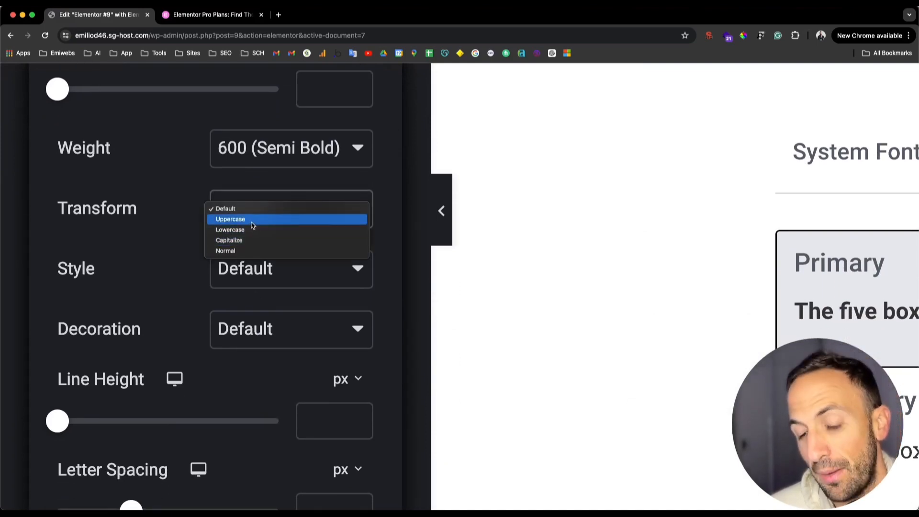
click(148, 254)
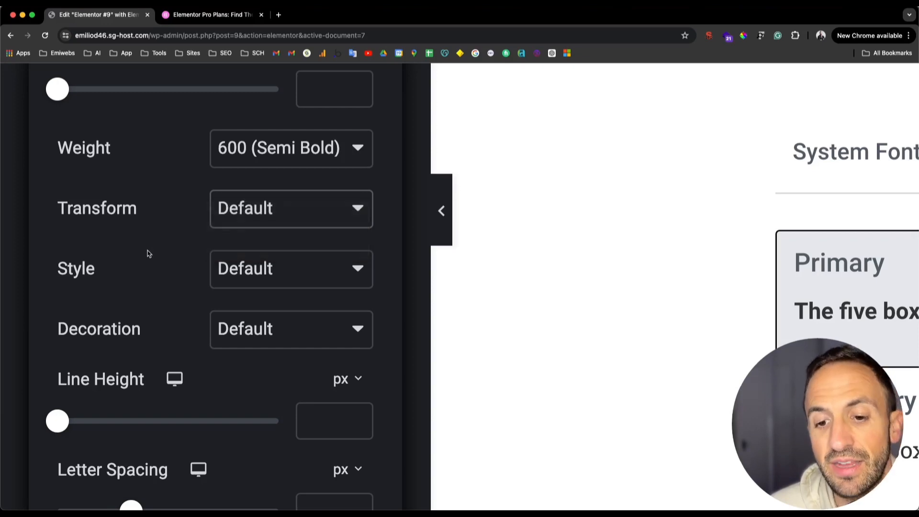
click(275, 269)
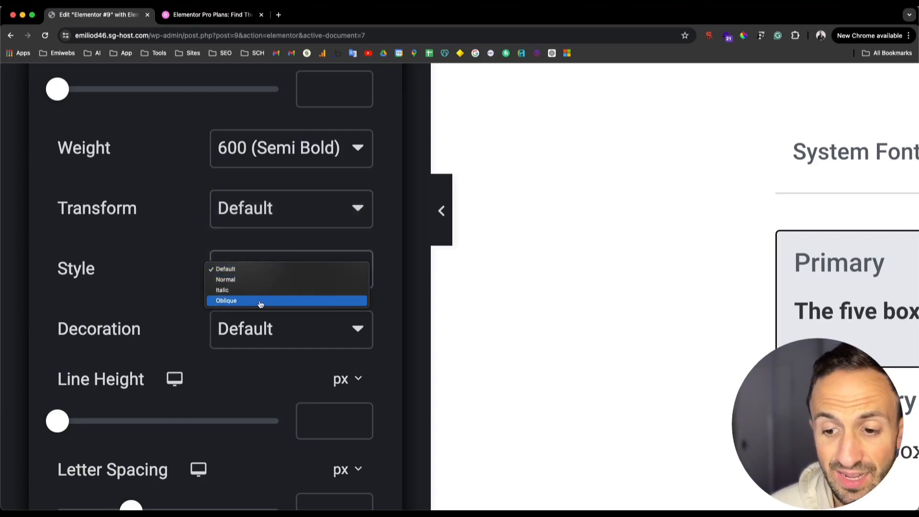
click(173, 315)
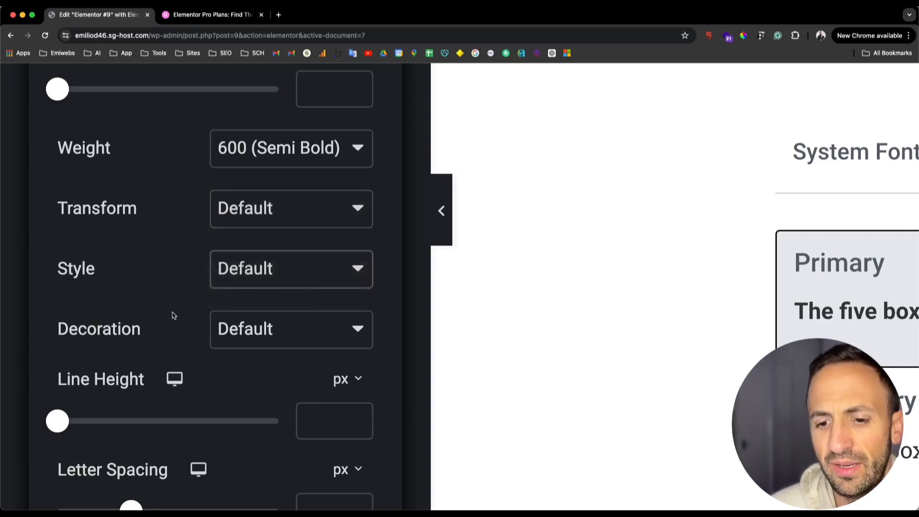
scroll(175, 318, down, 3)
click(279, 158)
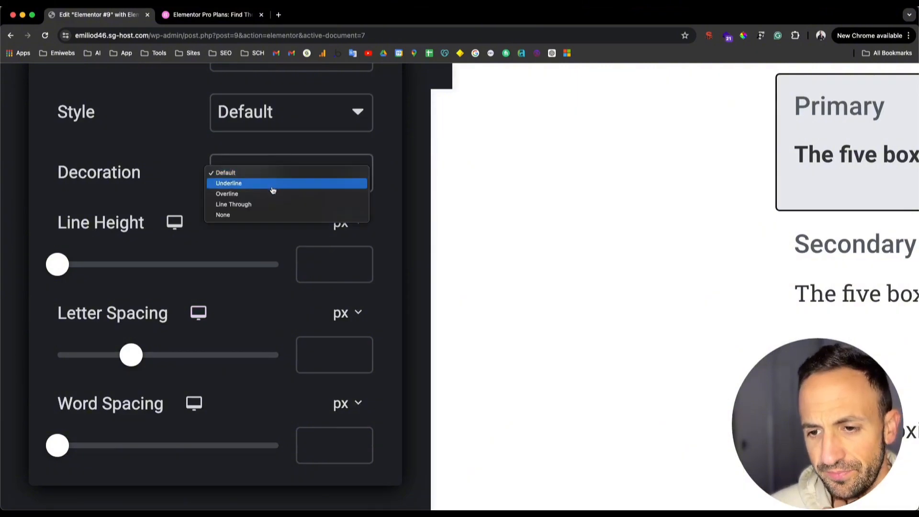
click(180, 215)
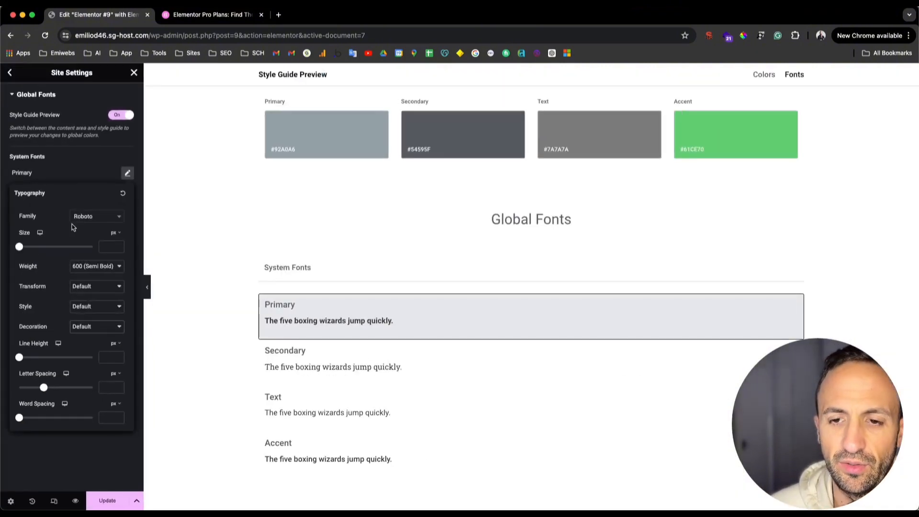
click(87, 171)
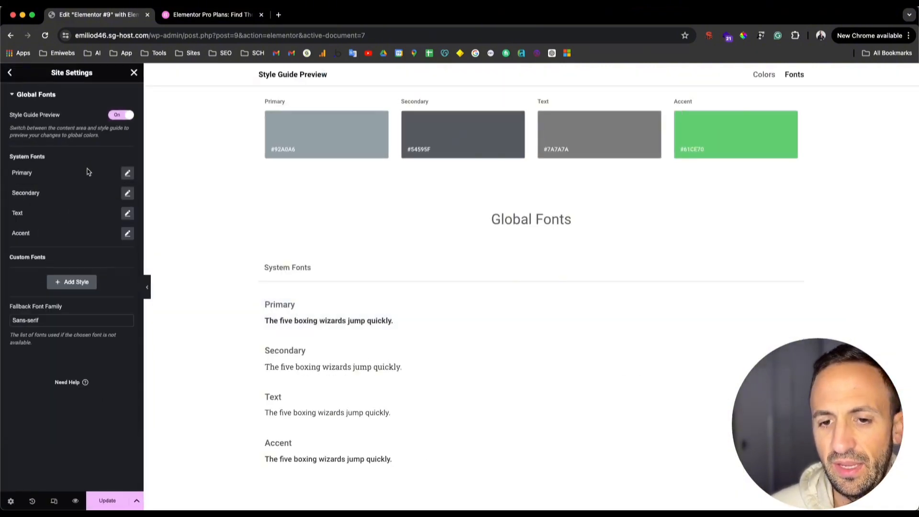
Step: Add a custom font style and set the Primary system font's family to Montserrat
click(73, 282)
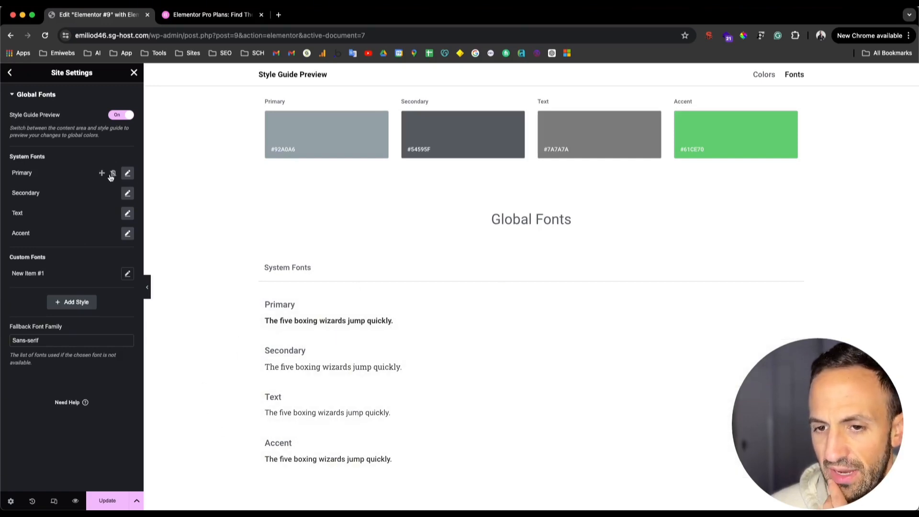
click(129, 174)
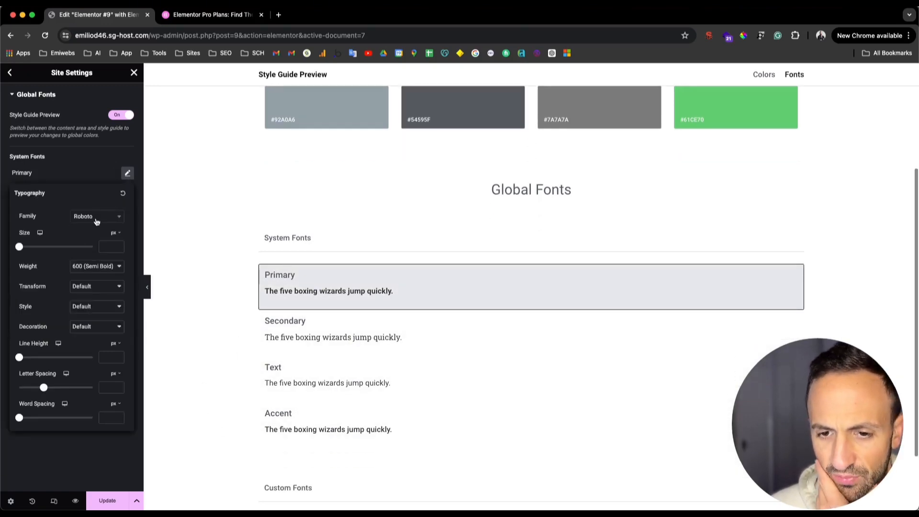
click(96, 218)
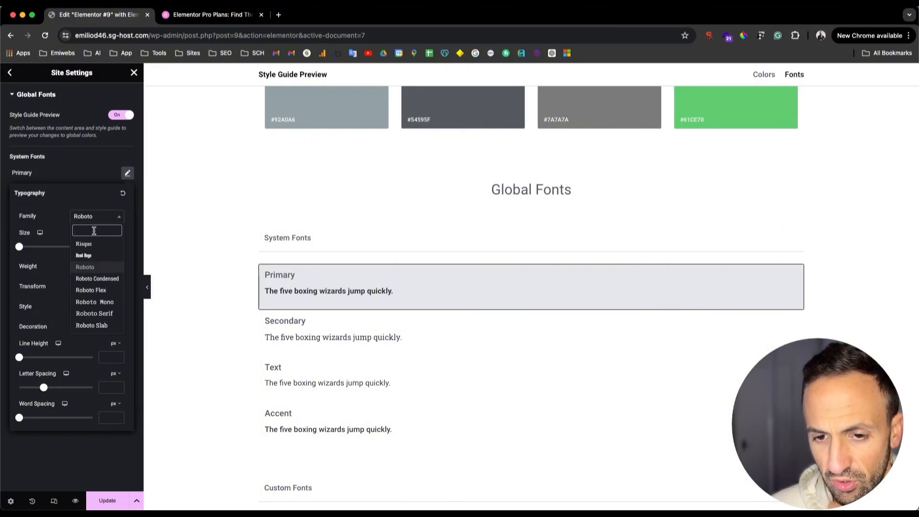
text(montser)
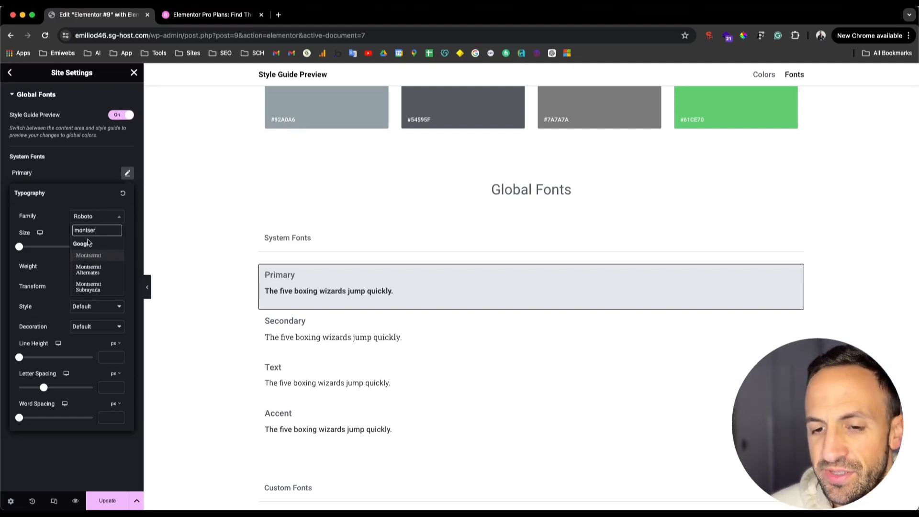
click(89, 255)
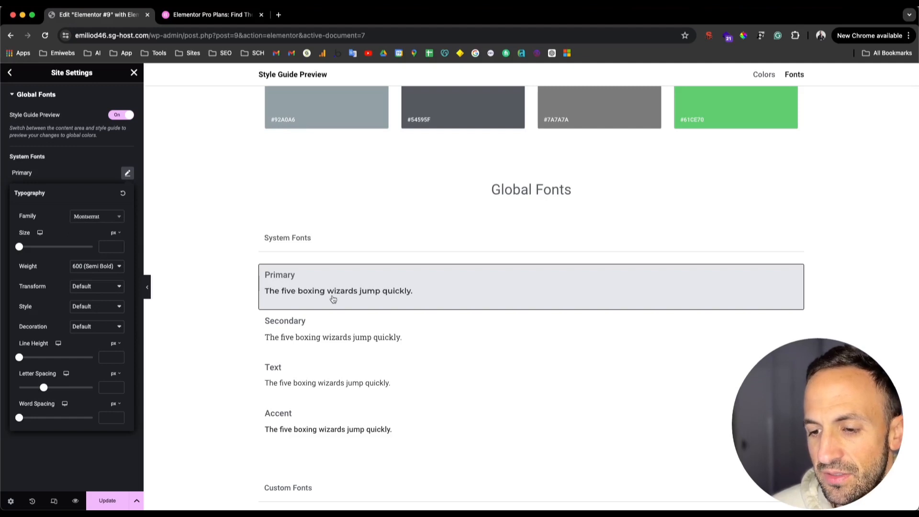
click(127, 173)
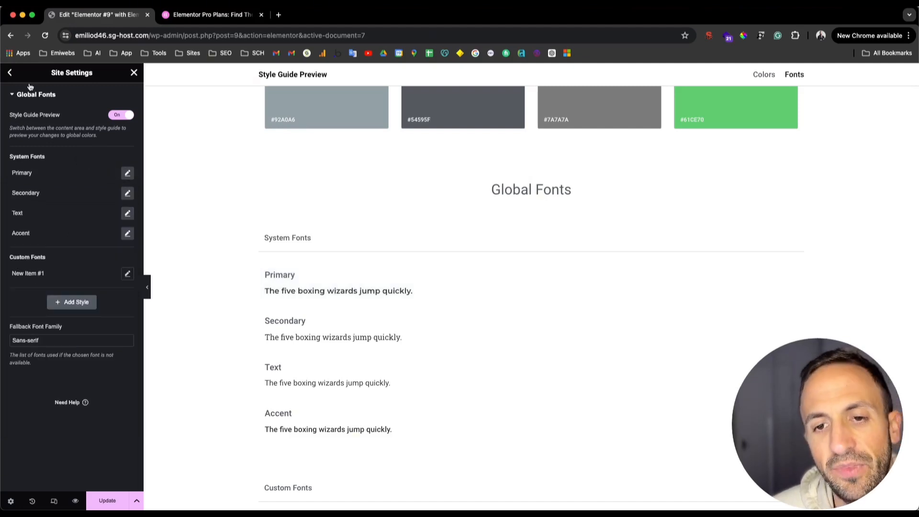
Step: Save the global font changes and return to the Site Settings overview
click(115, 506)
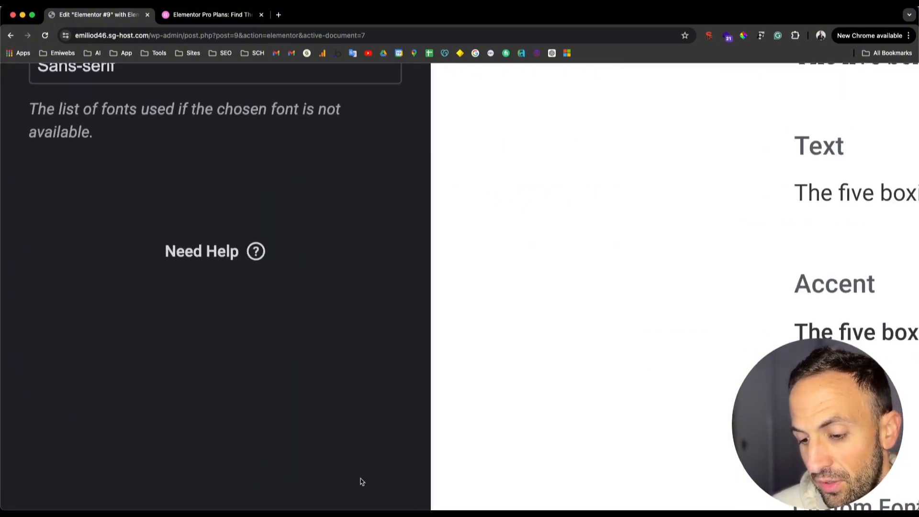
click(306, 487)
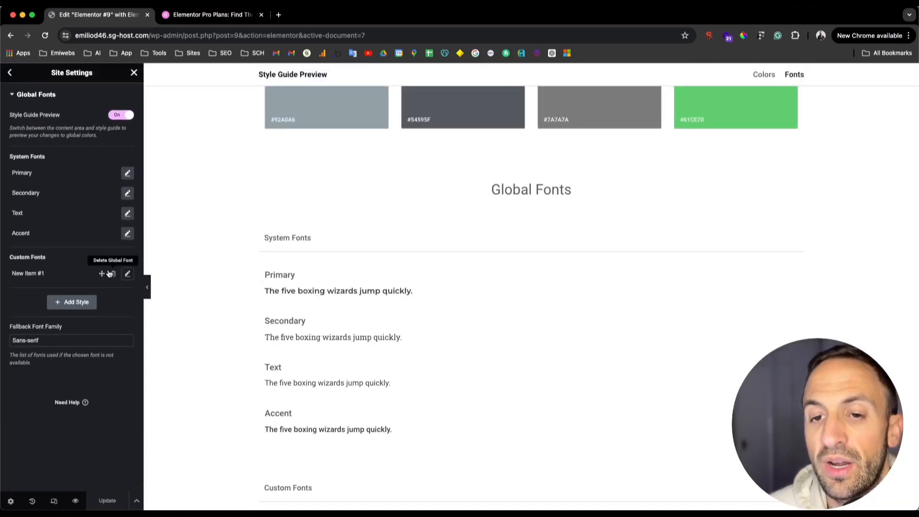
click(10, 72)
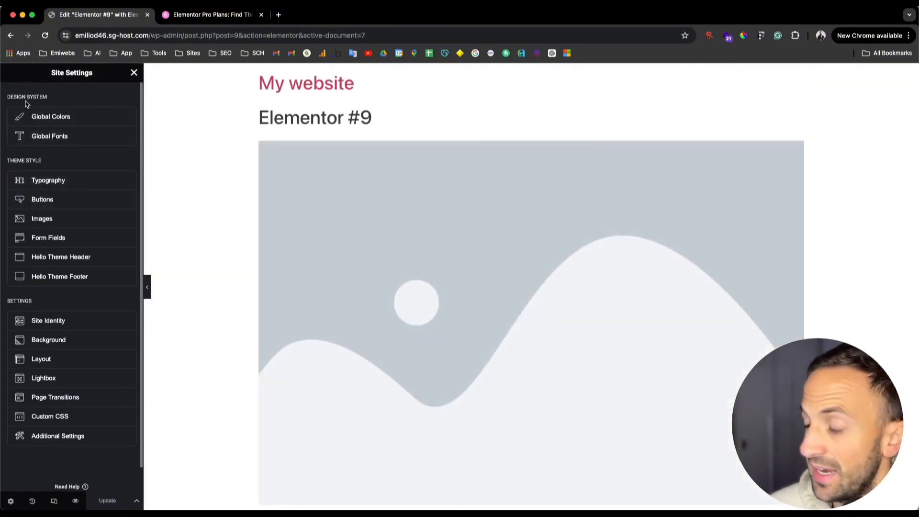
Step: Review the Design System and Theme Style sections, open the Theme Style typography settings and examine the Body typography options
scroll(29, 104, up, 10)
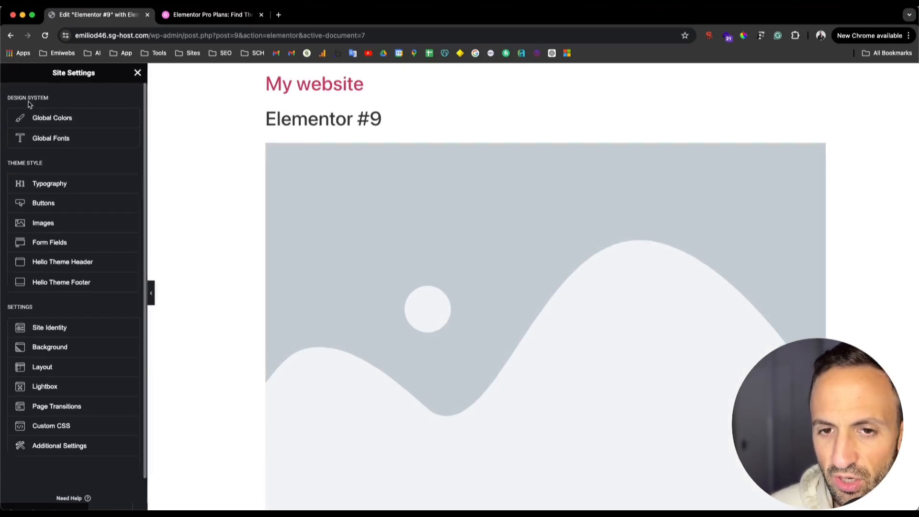
scroll(70, 160, down, 2)
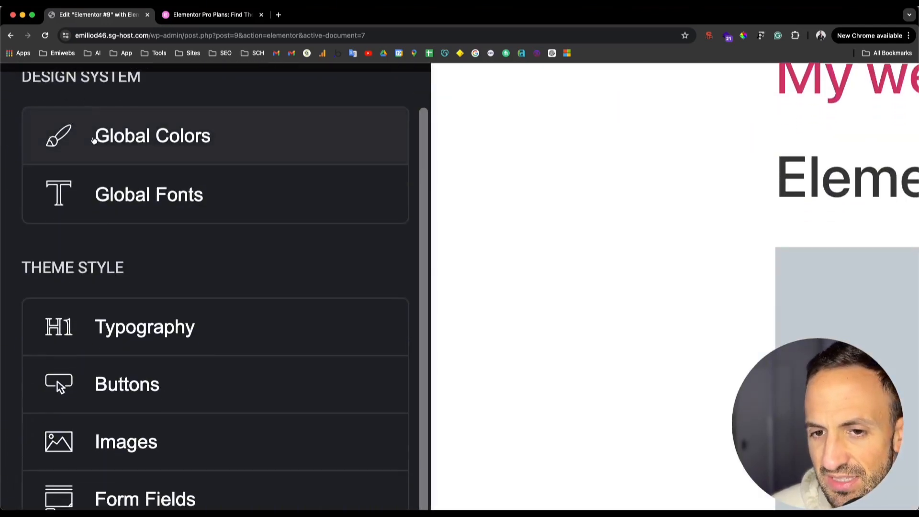
scroll(149, 178, down, 1)
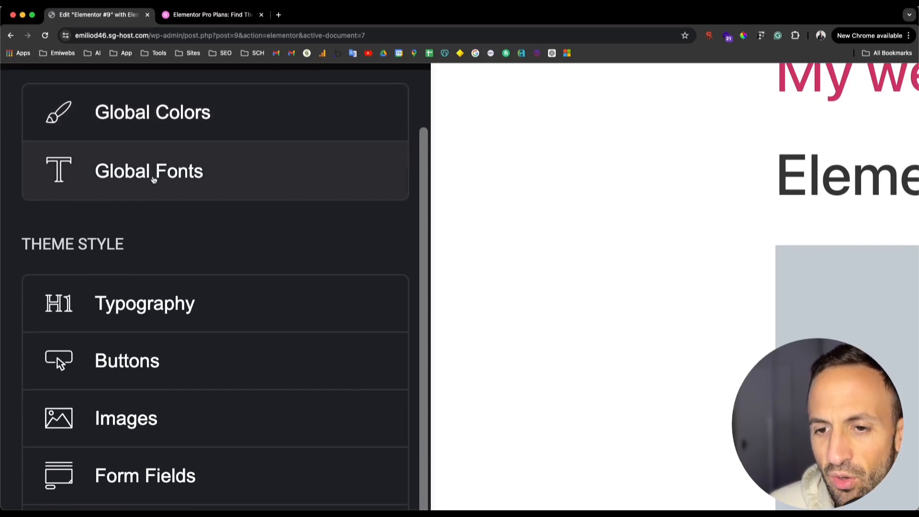
scroll(148, 176, down, 3)
scroll(115, 176, down, 2)
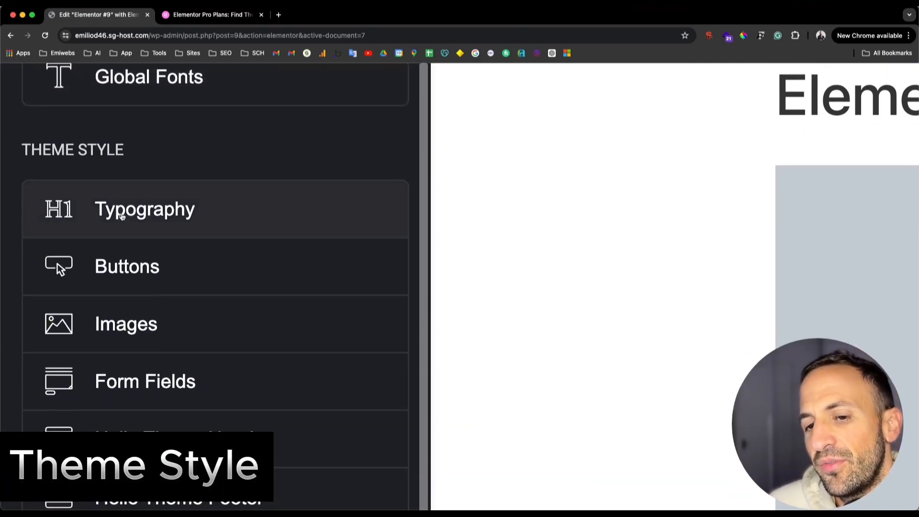
scroll(120, 216, down, 3)
click(161, 149)
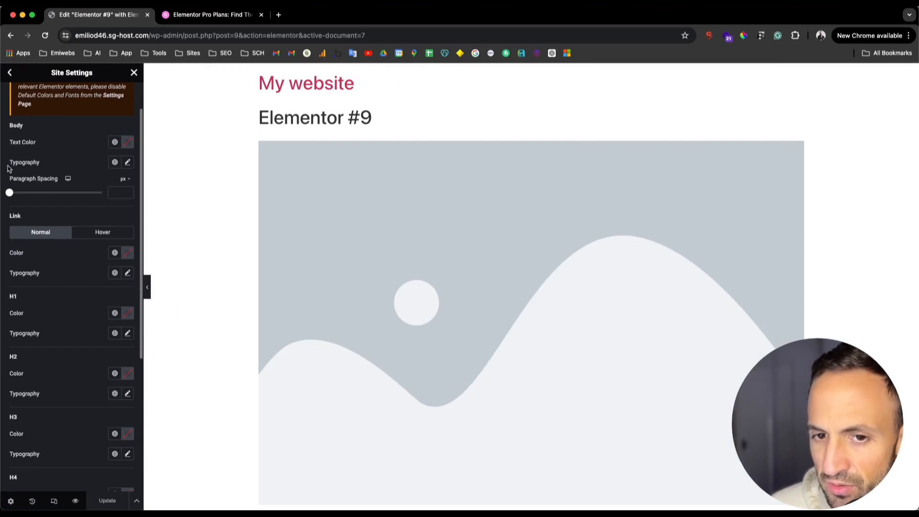
click(128, 163)
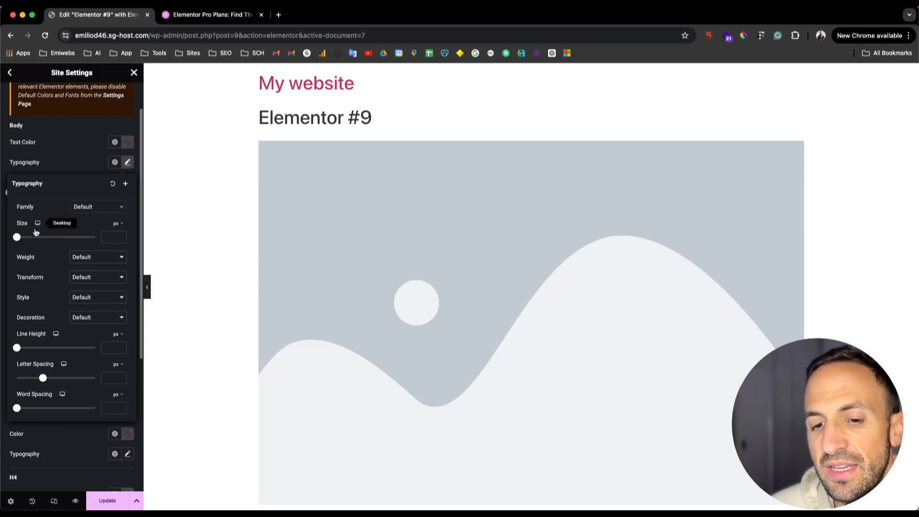
click(79, 161)
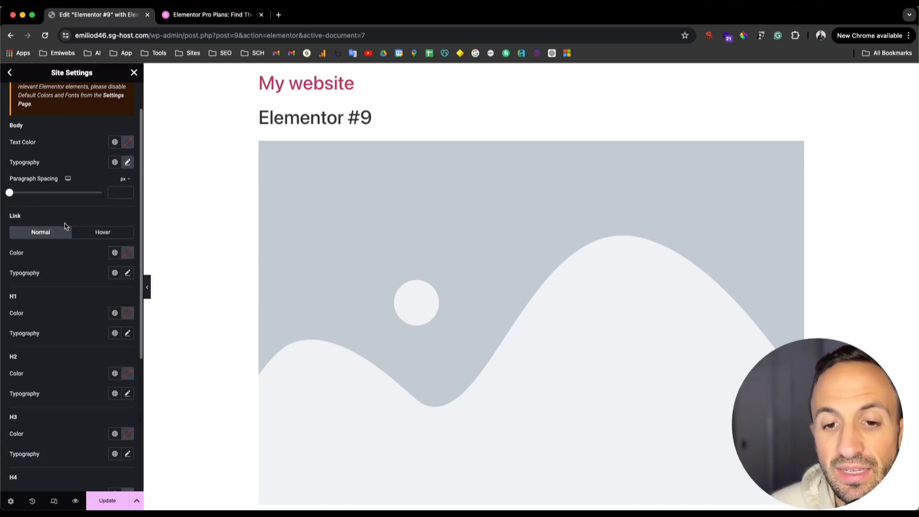
Step: Examine the color and typography settings for links and the H1 to H6 headings
scroll(9, 229, down, 3)
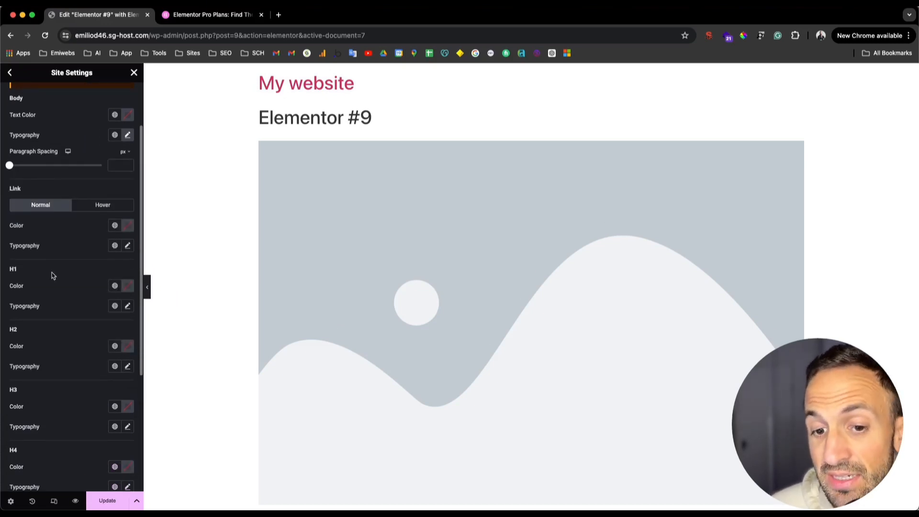
scroll(41, 271, down, 1)
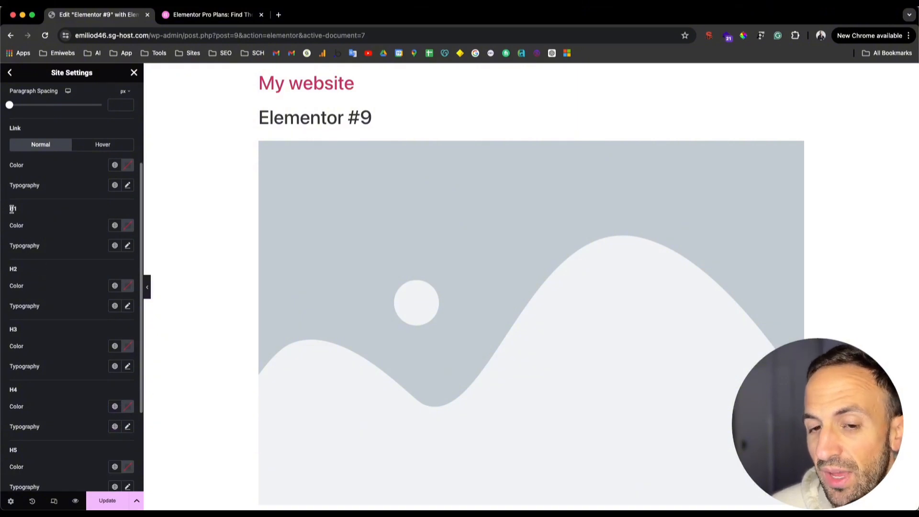
scroll(12, 209, up, 5)
scroll(70, 281, down, 2)
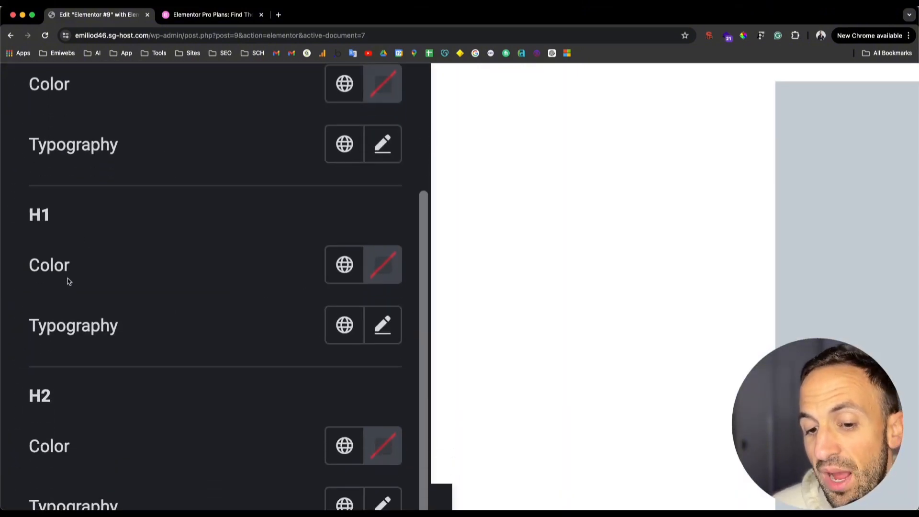
scroll(69, 281, down, 3)
scroll(69, 282, down, 8)
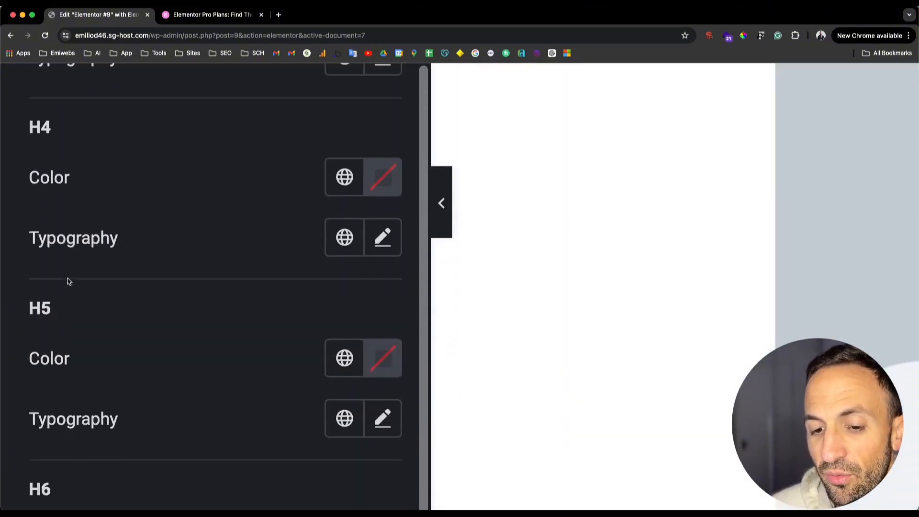
scroll(69, 282, down, 4)
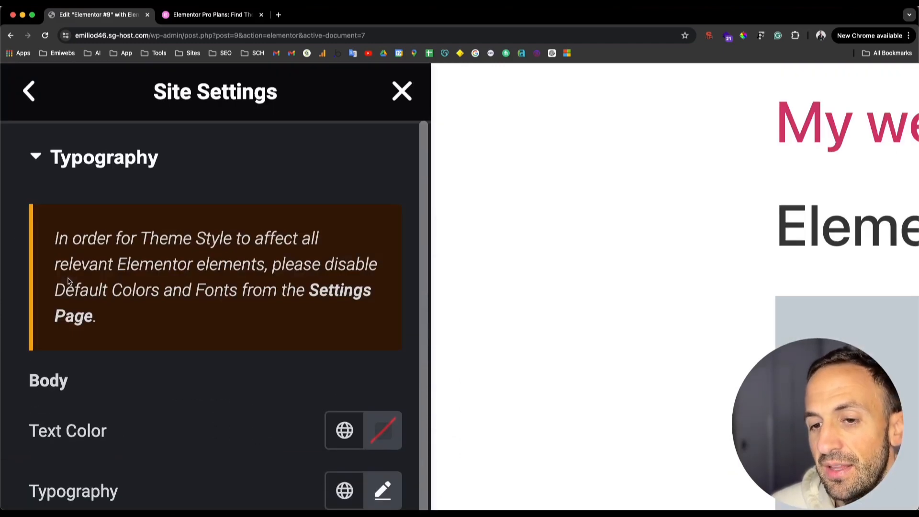
Step: Set the normal link color to #020101 in the theme typography settings and return to the Site Settings overview
scroll(140, 348, down, 5)
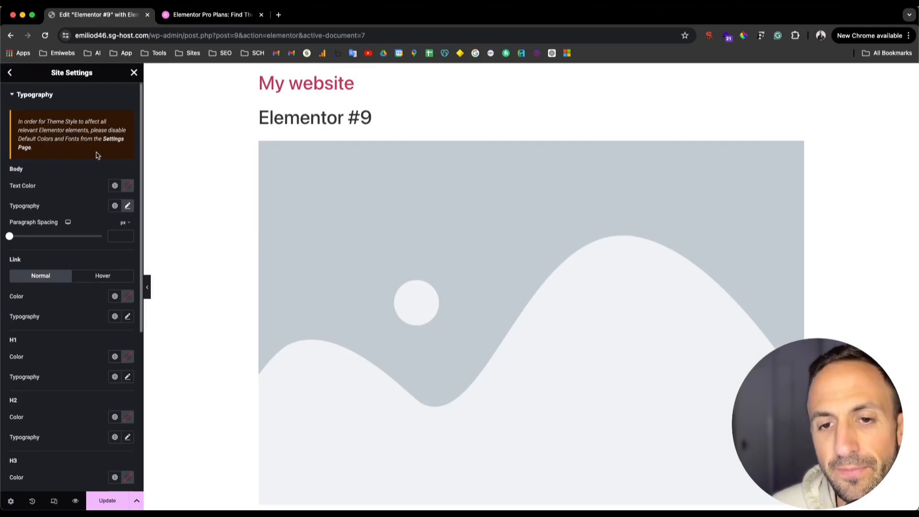
click(123, 300)
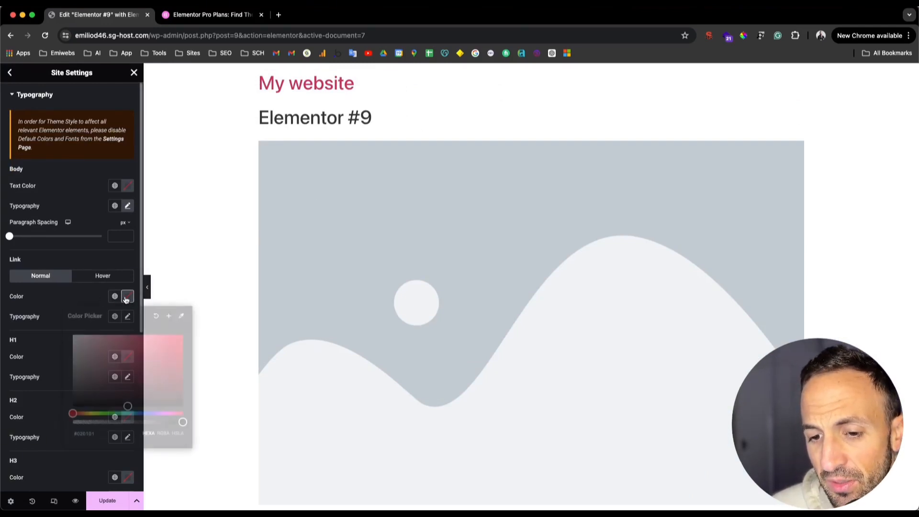
click(93, 299)
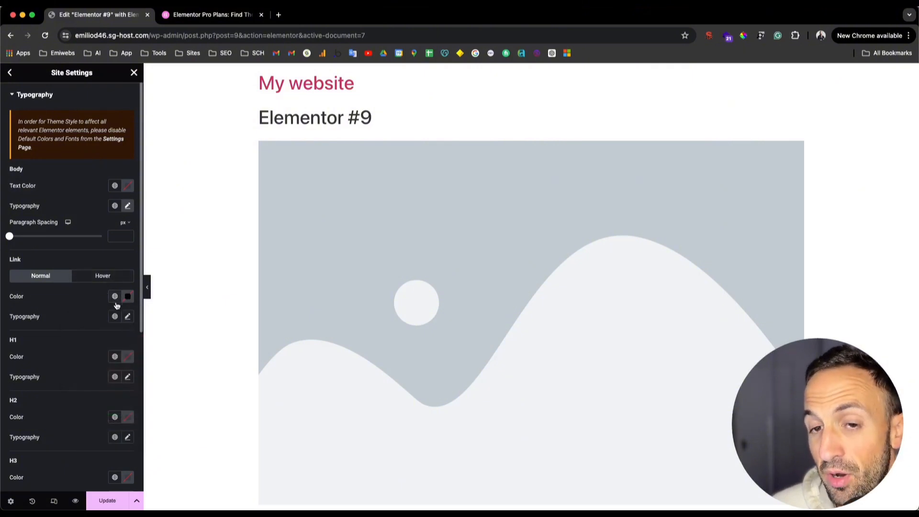
click(10, 73)
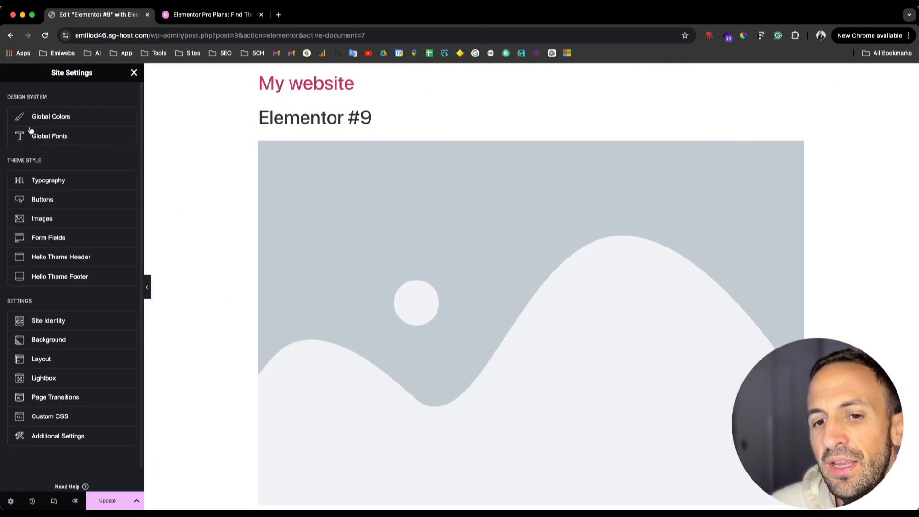
Step: Examine the Theme Style settings for buttons, including their typography options, text and background colors, shadow, border and padding
click(40, 201)
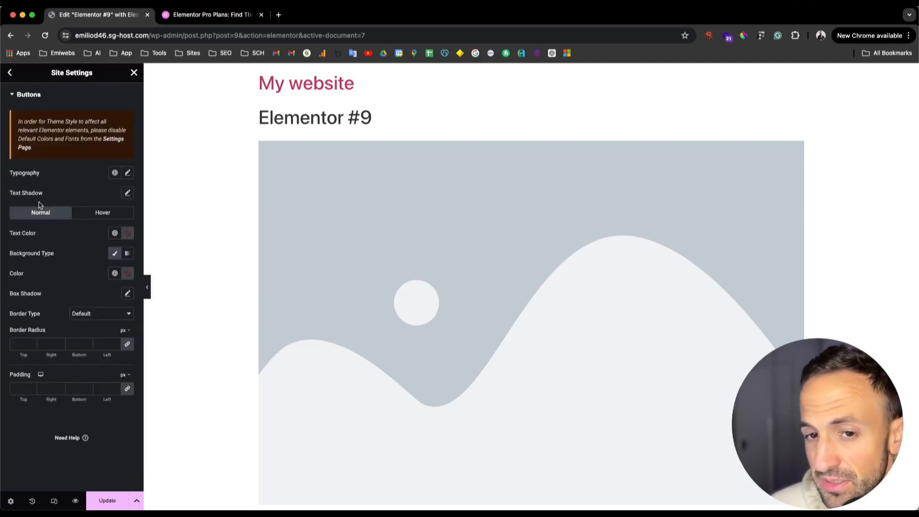
scroll(51, 193, up, 5)
scroll(168, 199, up, 3)
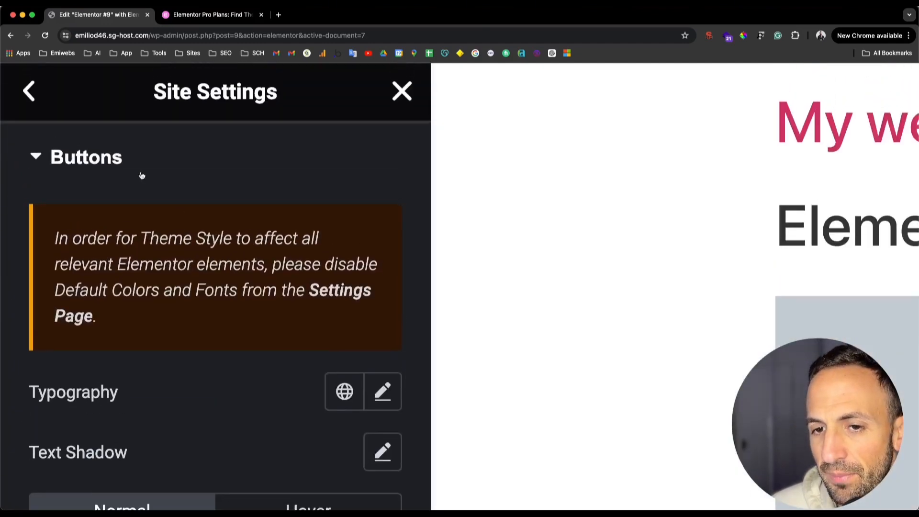
scroll(113, 268, down, 3)
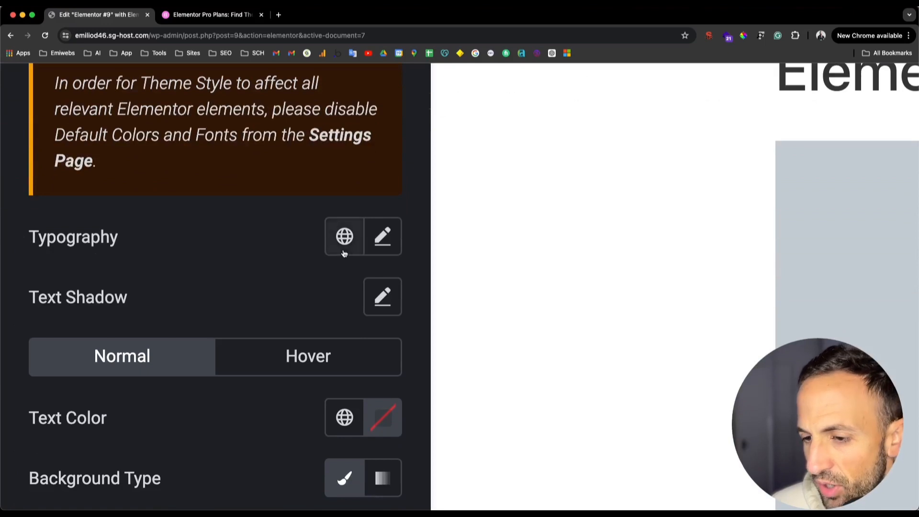
click(377, 247)
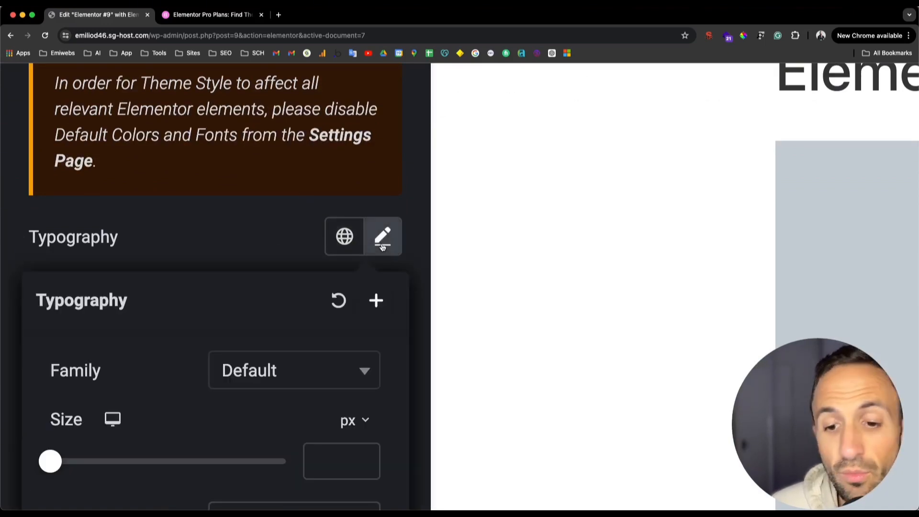
scroll(322, 336, down, 5)
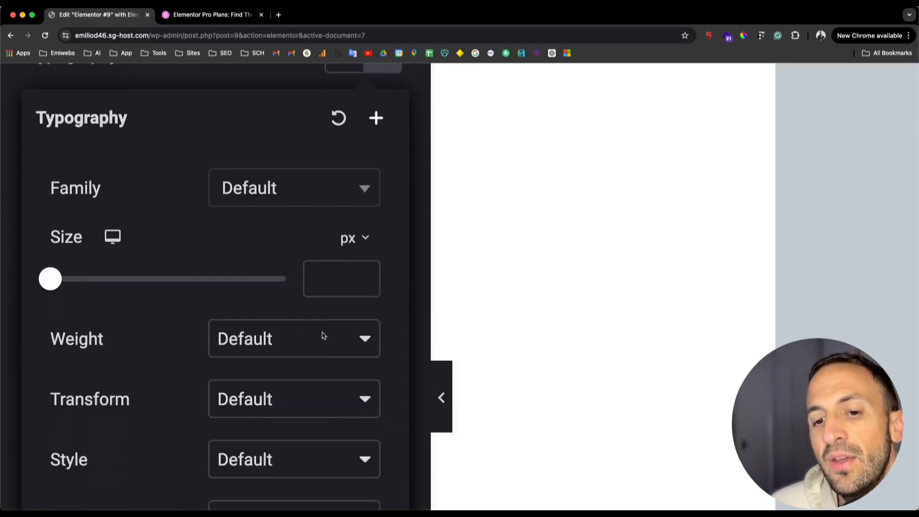
scroll(322, 335, up, 4)
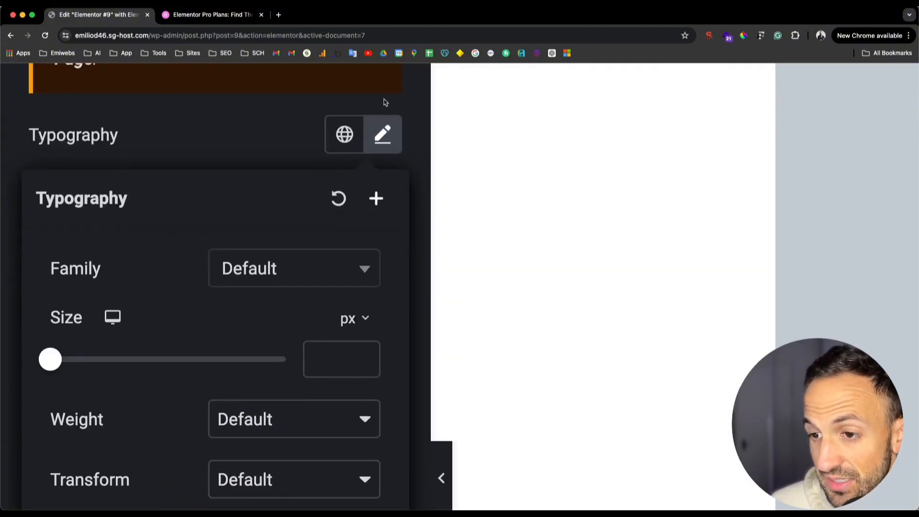
click(389, 129)
scroll(253, 216, down, 3)
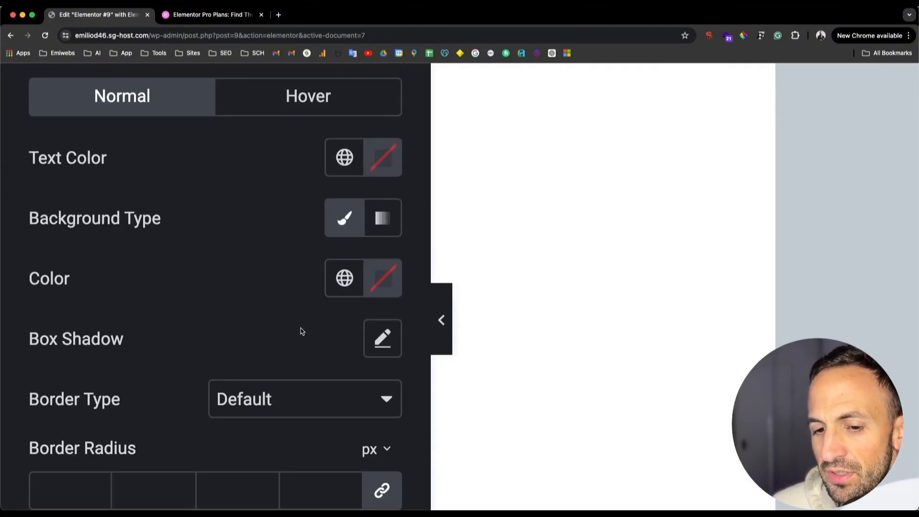
scroll(302, 331, down, 5)
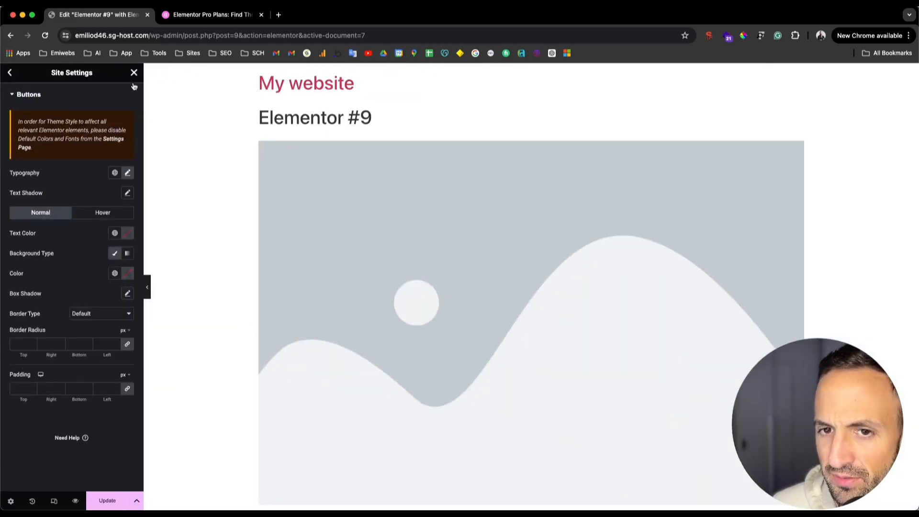
Step: Close Site Settings while saving the changes, and reopen the Site Settings overview
click(134, 72)
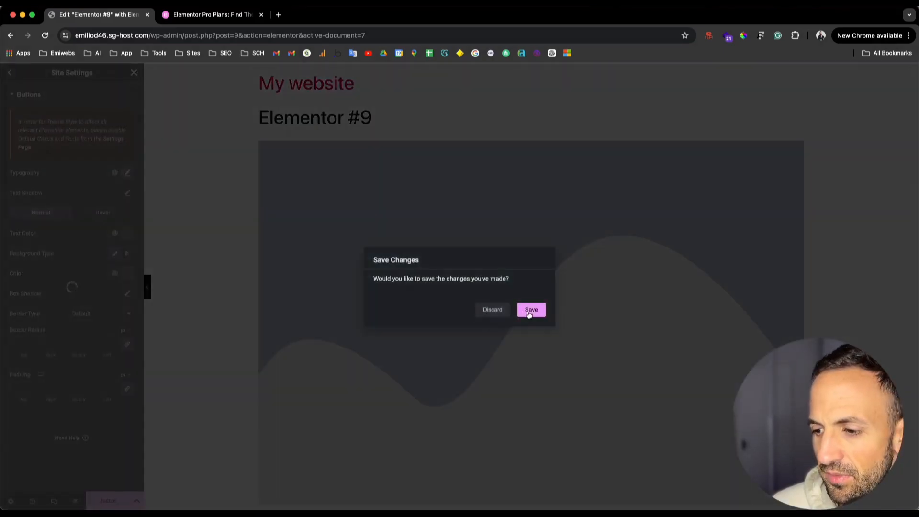
click(530, 311)
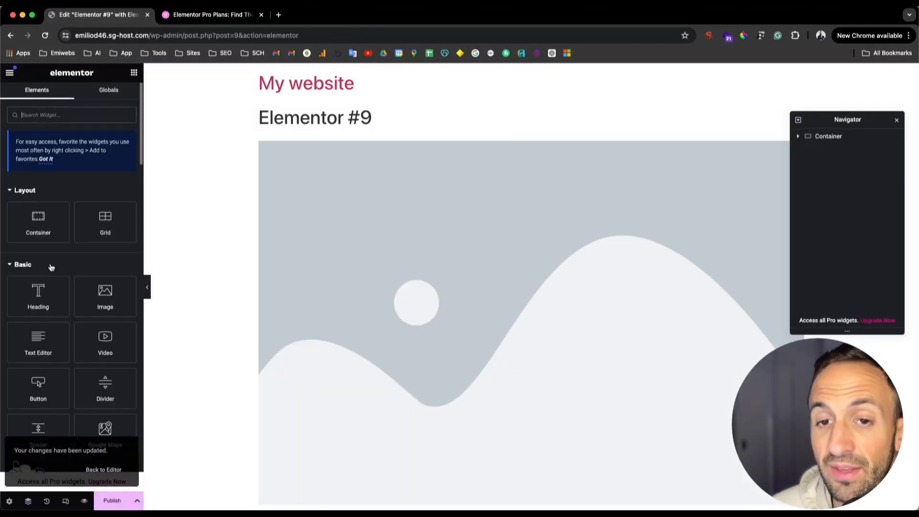
click(9, 73)
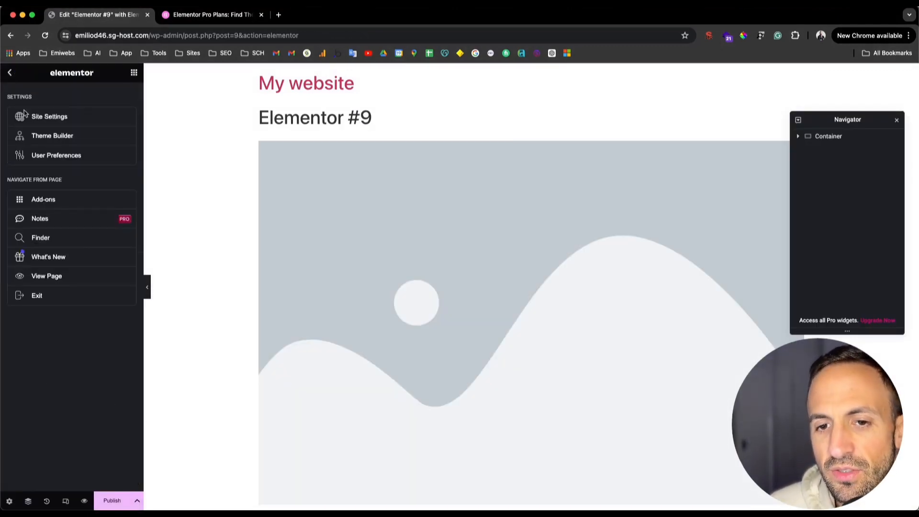
click(65, 124)
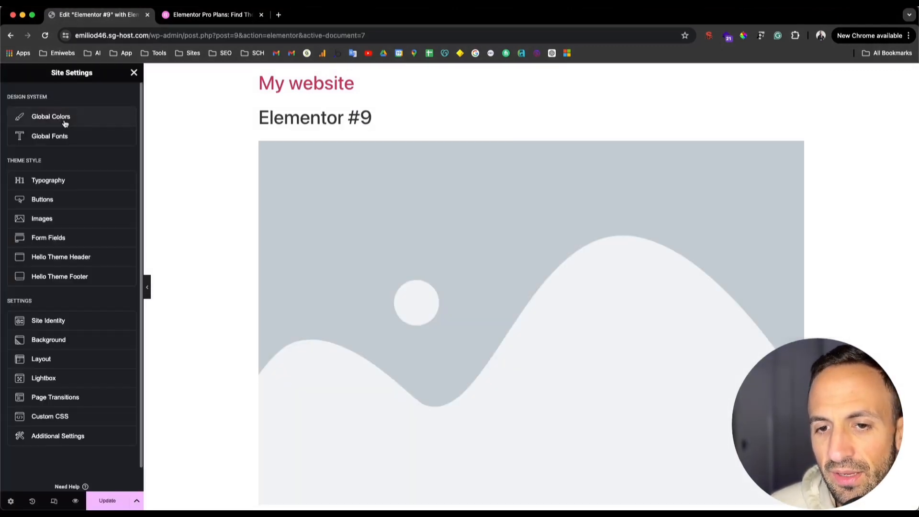
Step: Examine the Theme Style settings for images and for form fields, and return to the Site Settings overview
click(54, 219)
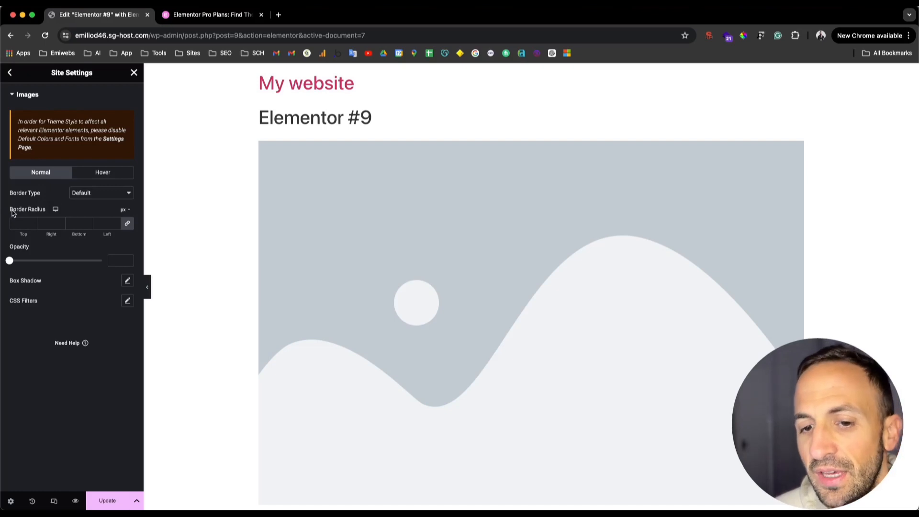
click(11, 74)
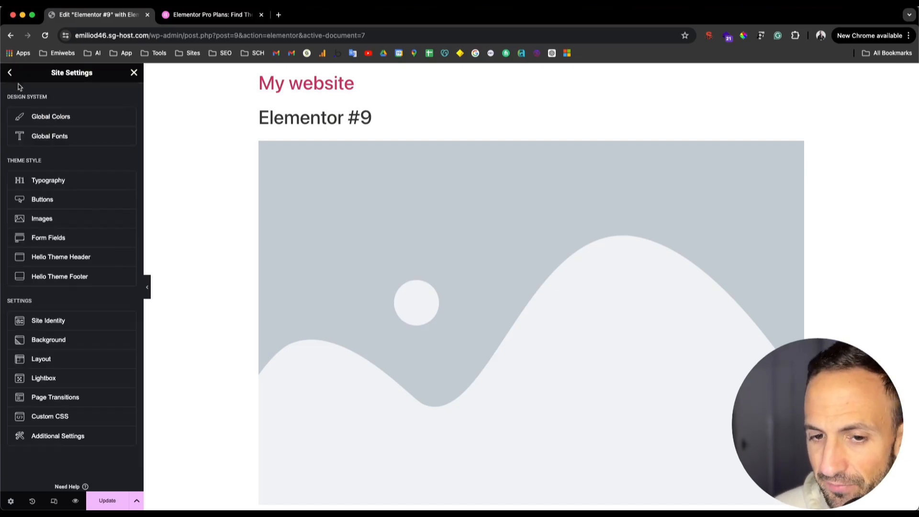
click(50, 241)
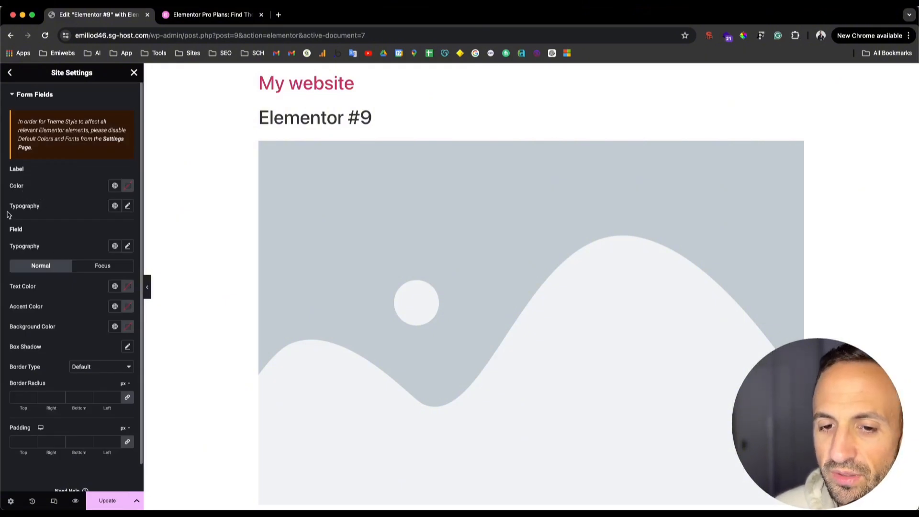
scroll(59, 332, down, 1)
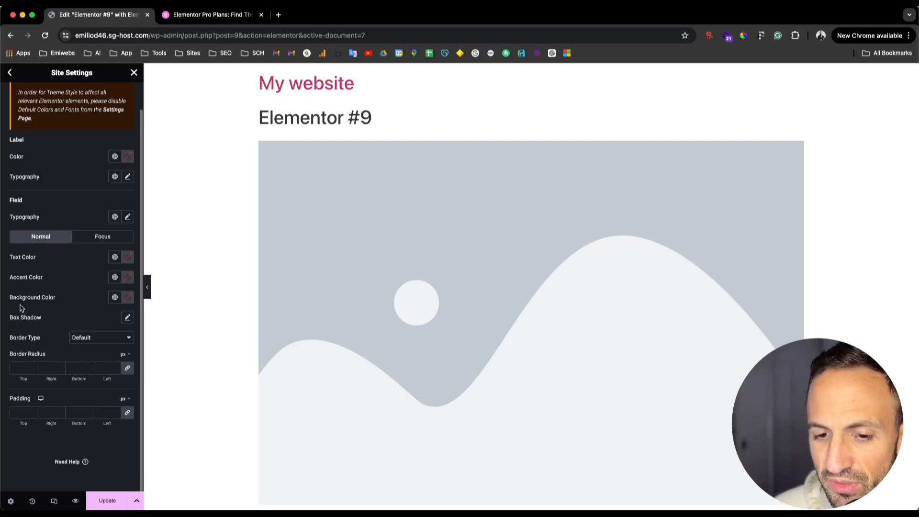
scroll(32, 170, up, 1)
click(10, 73)
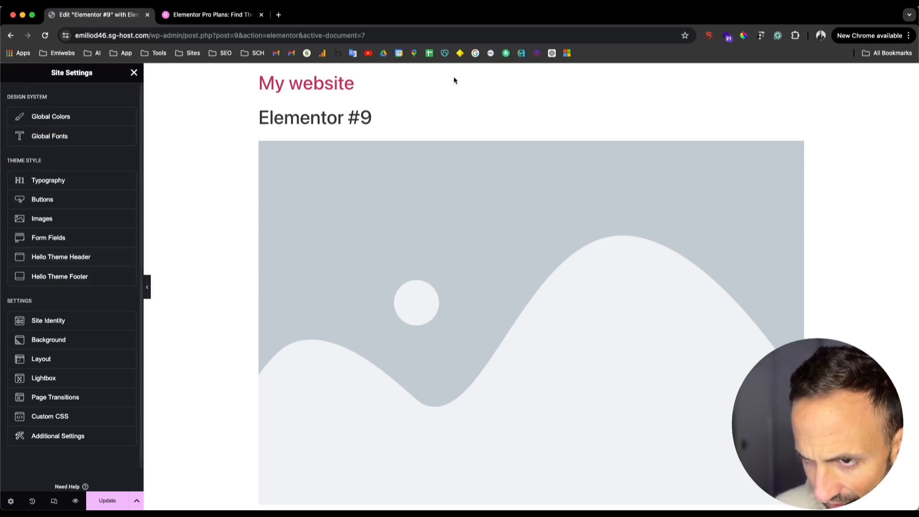
Step: Open the Site Identity settings and examine the site name alongside the domain in the web address
scroll(49, 342, down, 1)
scroll(49, 350, down, 1)
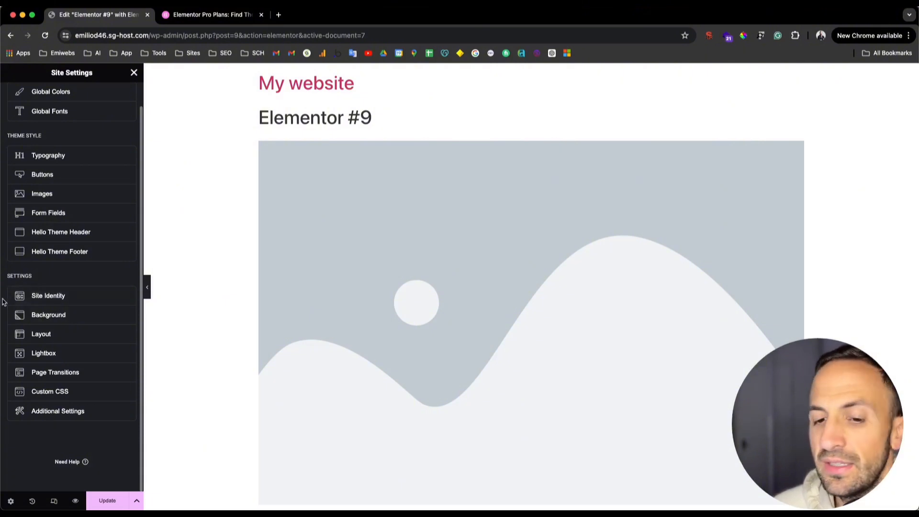
click(43, 300)
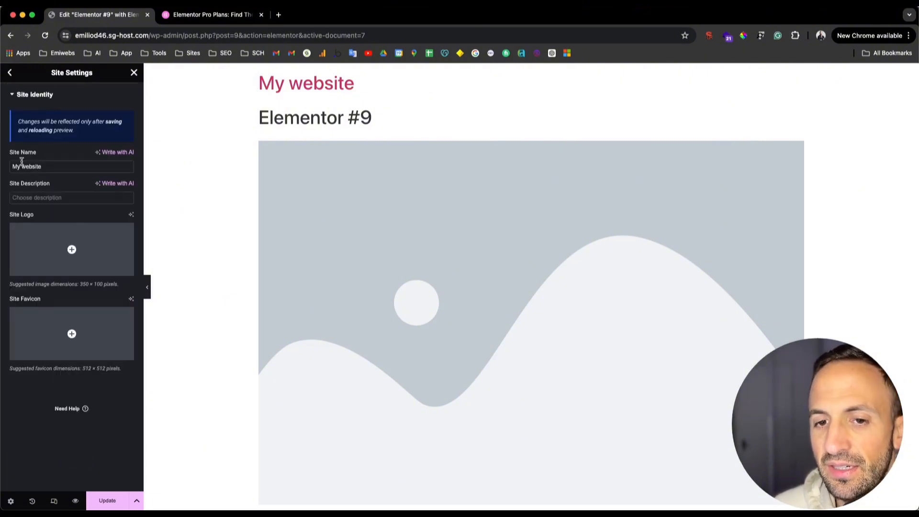
drag(15, 158, 42, 155)
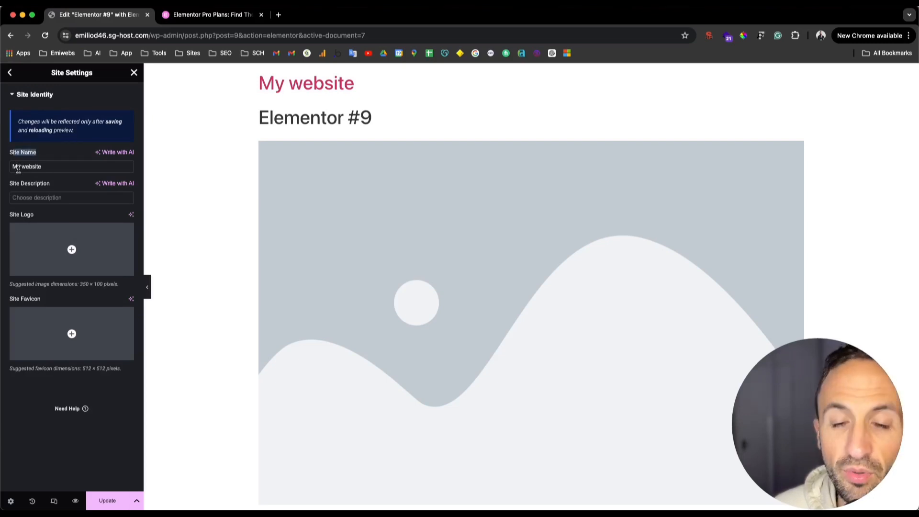
drag(54, 167, 2, 168)
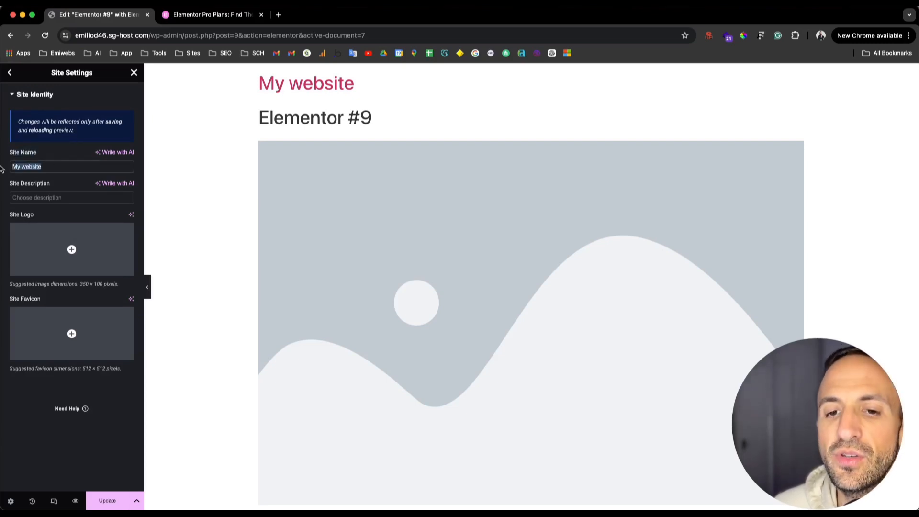
click(46, 168)
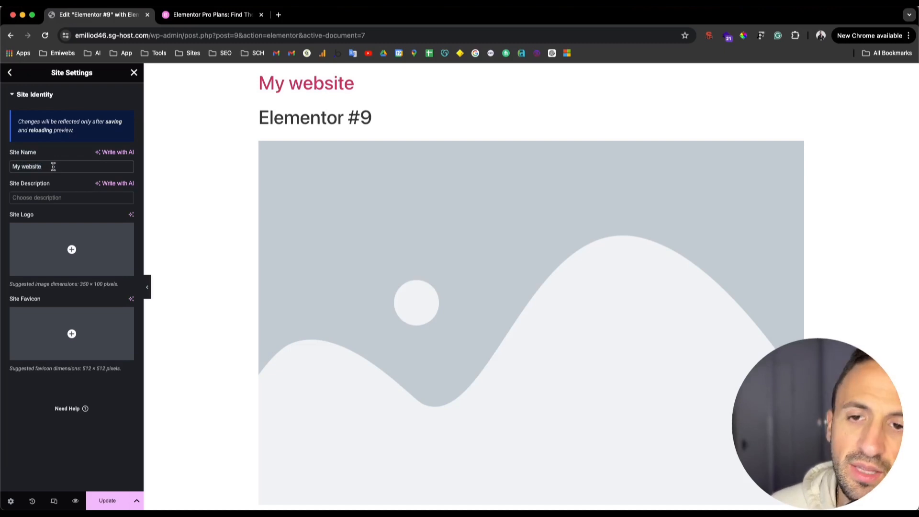
drag(150, 35, 49, 40)
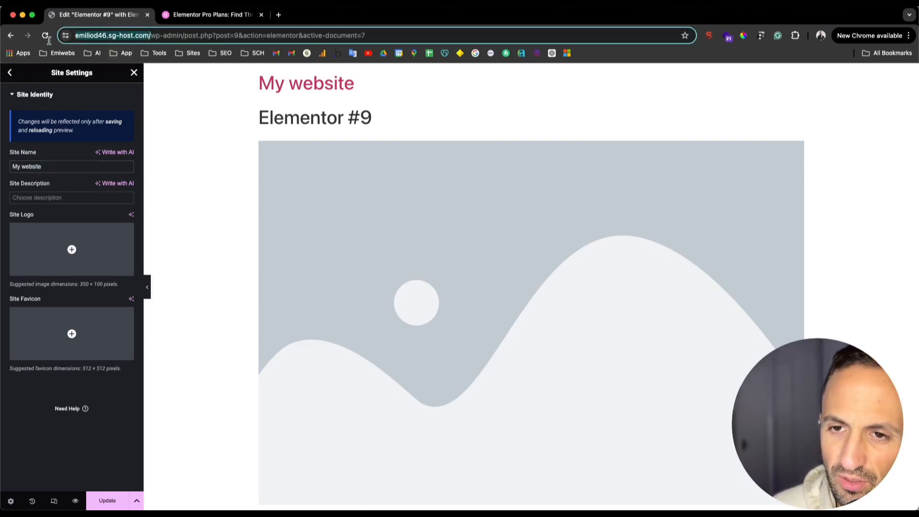
click(60, 182)
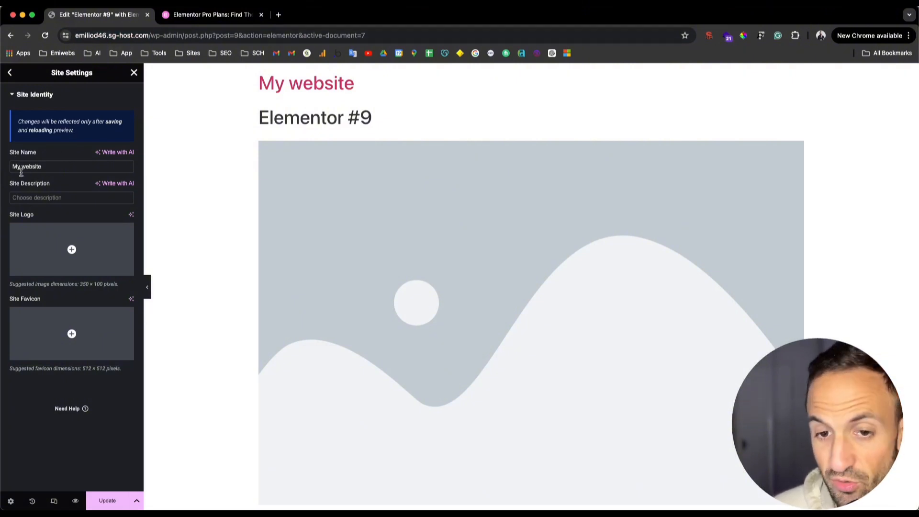
Step: Examine the site description field and the favicon's media upload dialog, then return to the Site Settings overview without choosing a file
click(35, 196)
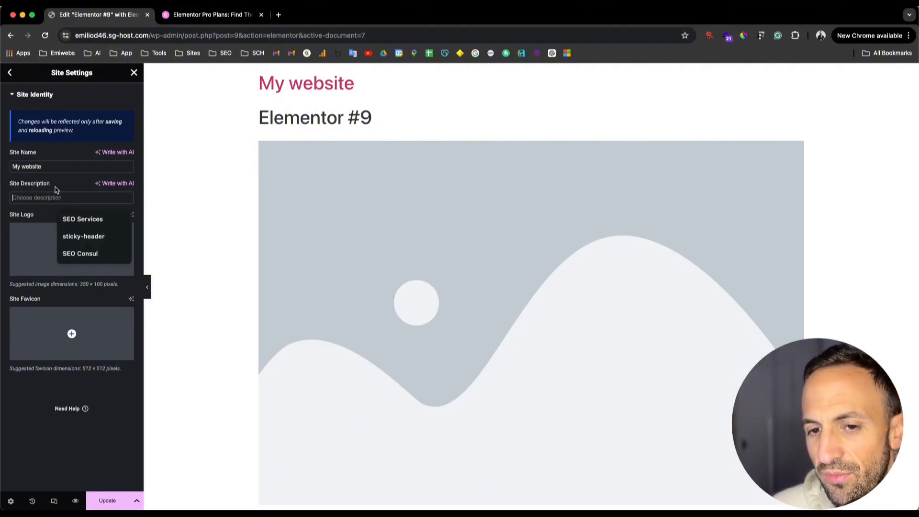
click(56, 189)
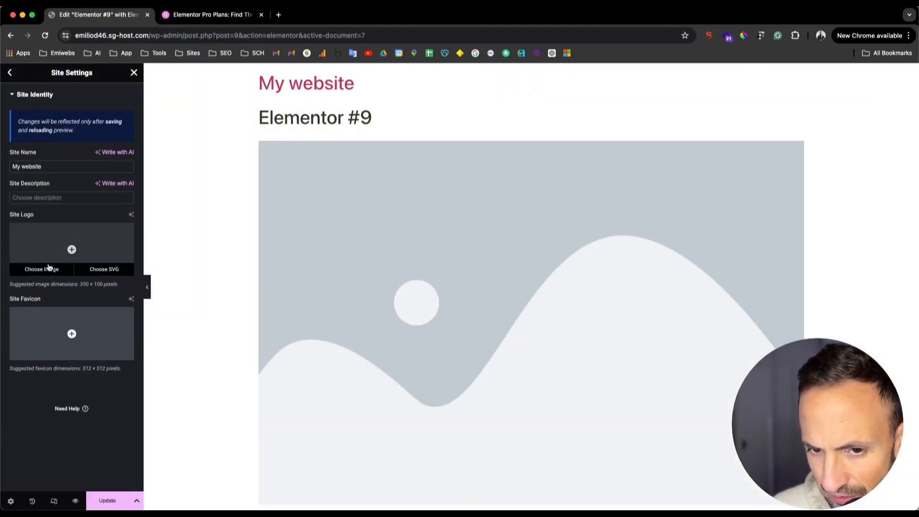
click(42, 327)
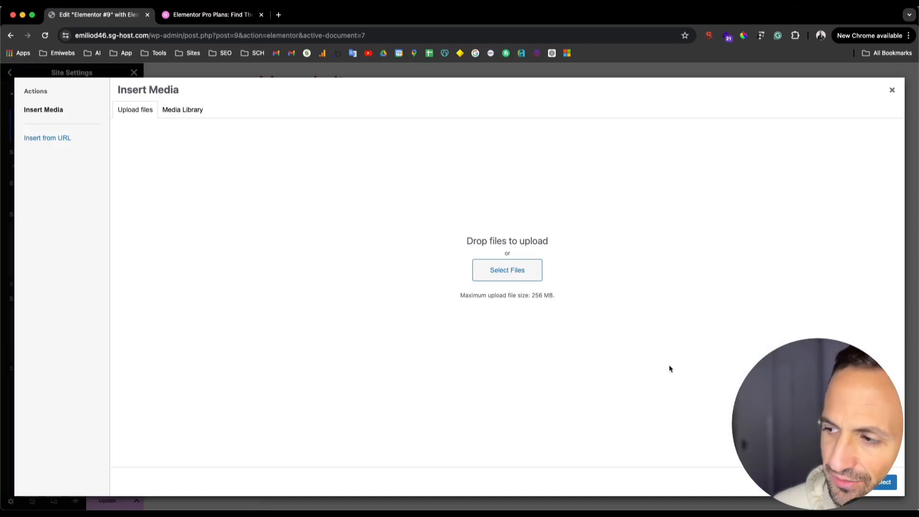
click(891, 90)
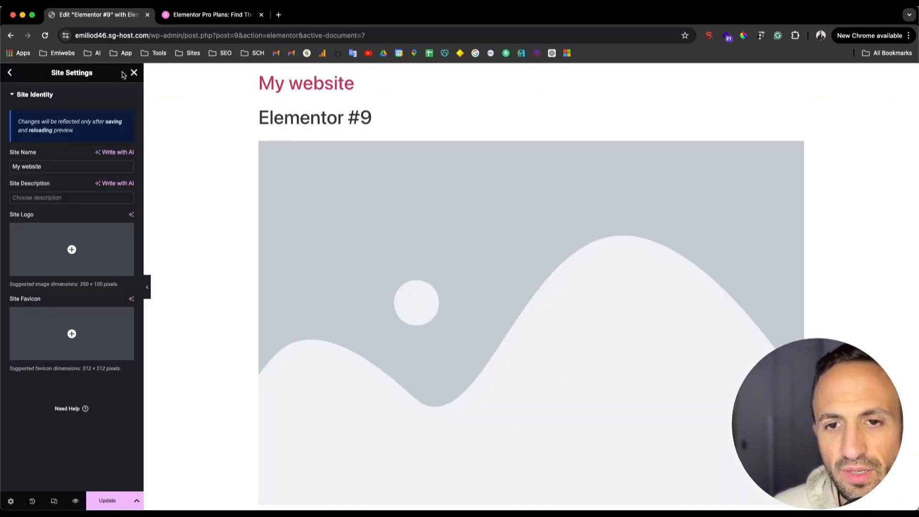
click(12, 74)
Step: Set the site background to the classic type with colour #FFFFFF, and return to the Site Settings overview
scroll(51, 306, down, 1)
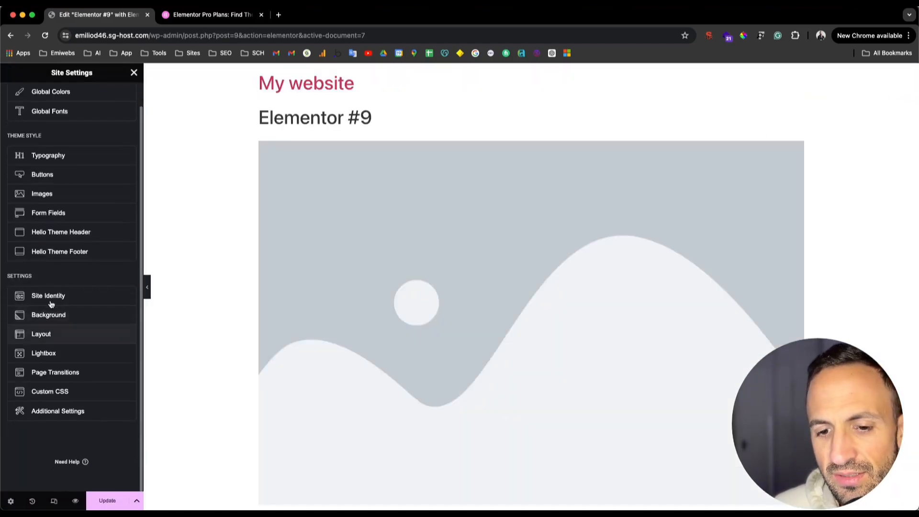
click(50, 317)
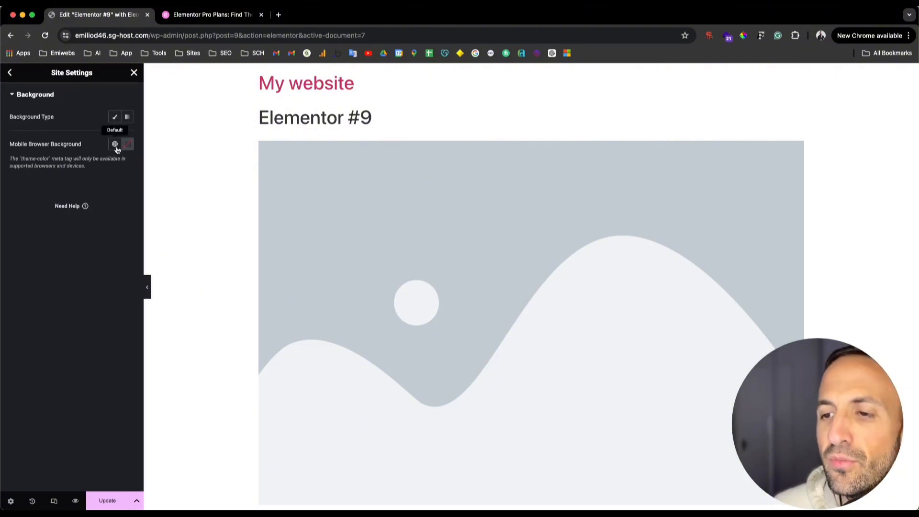
click(115, 117)
click(127, 137)
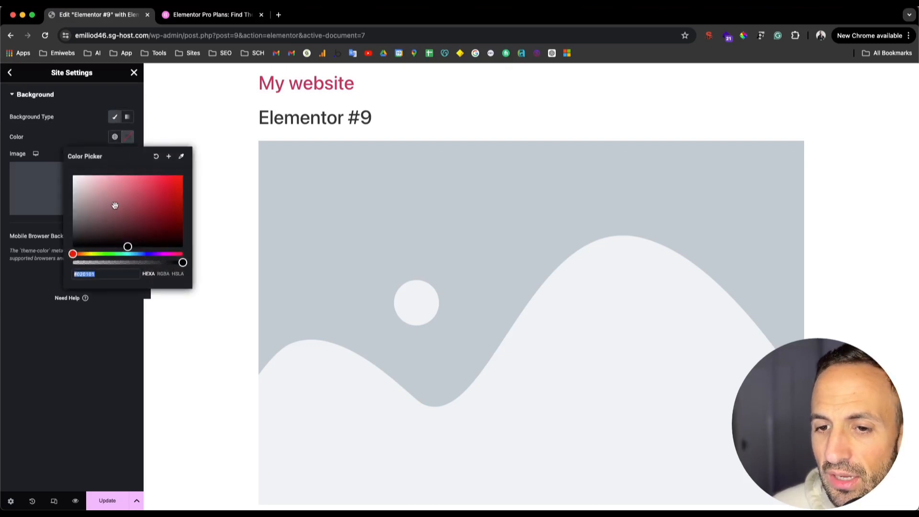
mouse_move(115, 205)
mouse_down()
mouse_move(174, 186)
mouse_move(128, 222)
mouse_move(71, 202)
mouse_move(54, 227)
mouse_move(111, 229)
mouse_move(96, 243)
mouse_move(70, 246)
mouse_move(34, 280)
mouse_up()
drag(125, 199, 32, 159)
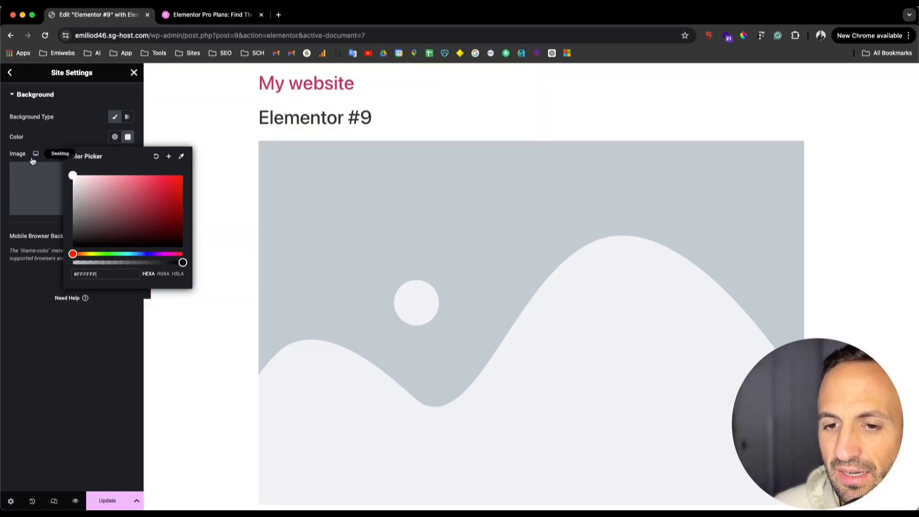
click(28, 114)
click(12, 71)
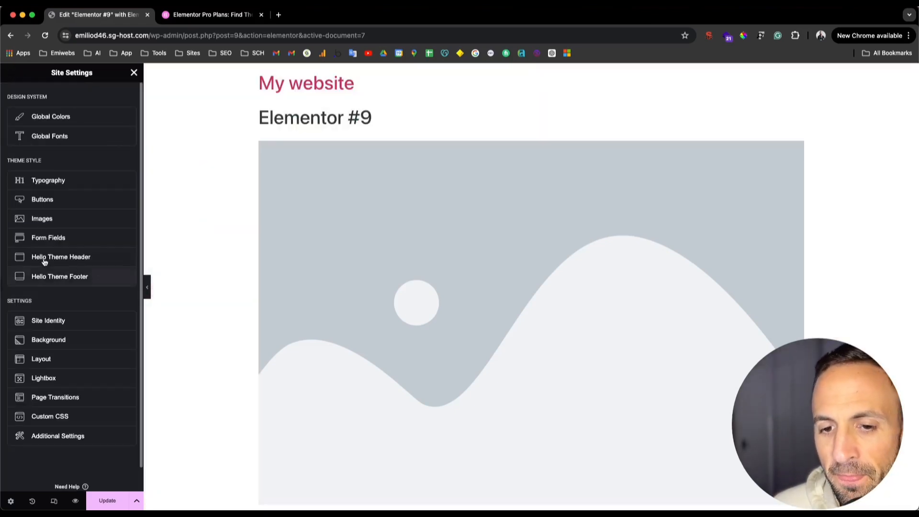
Step: Open the site's Layout settings and reduce the default content width to 1060 px
scroll(62, 330, down, 1)
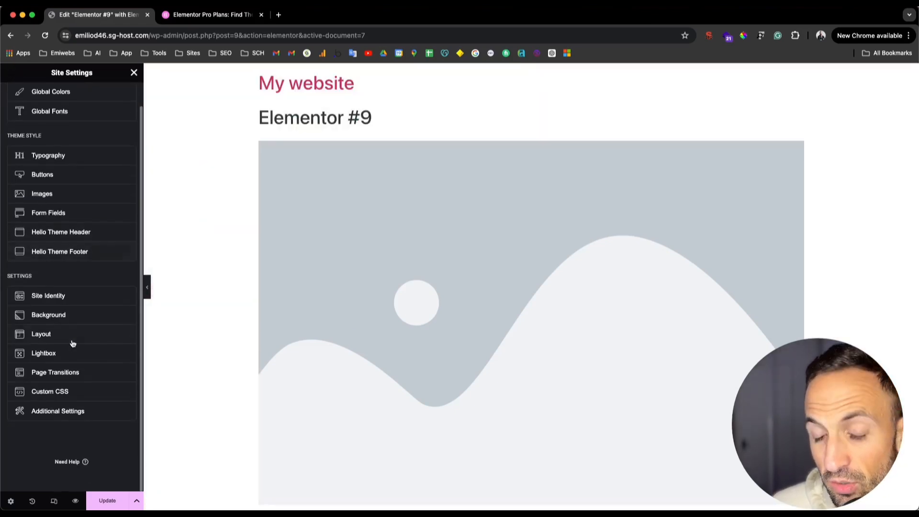
click(39, 335)
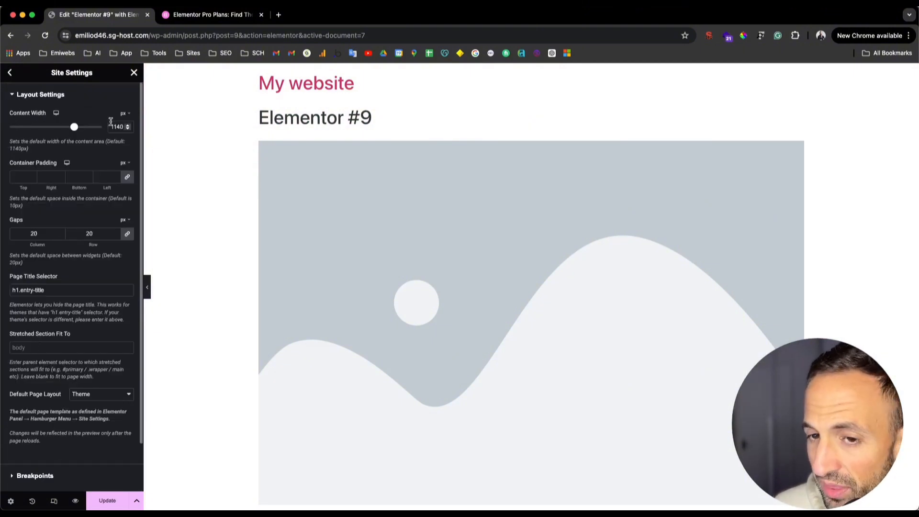
mouse_move(75, 127)
mouse_down()
mouse_move(102, 127)
mouse_move(16, 128)
mouse_move(82, 126)
mouse_move(18, 129)
mouse_move(68, 128)
mouse_up()
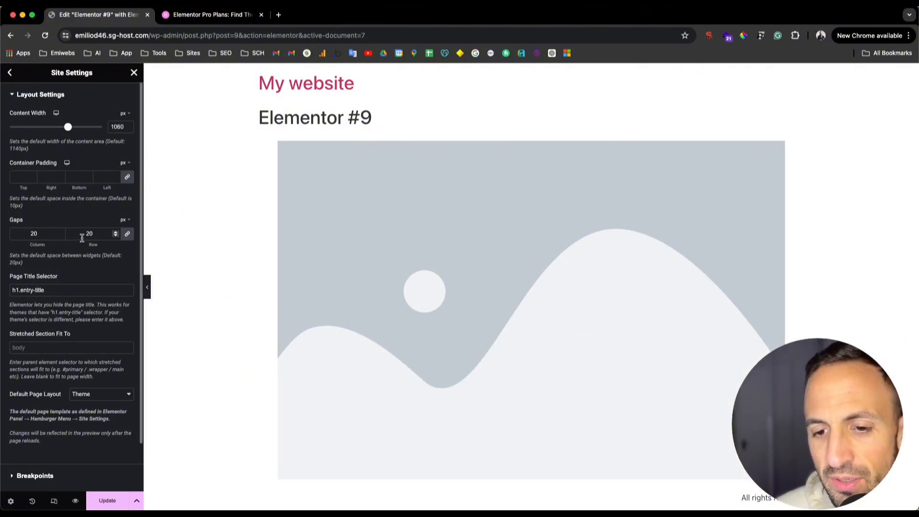
Step: Examine the Default Page Layout options without changing the selection, and return to the Site Settings overview
scroll(17, 276, down, 2)
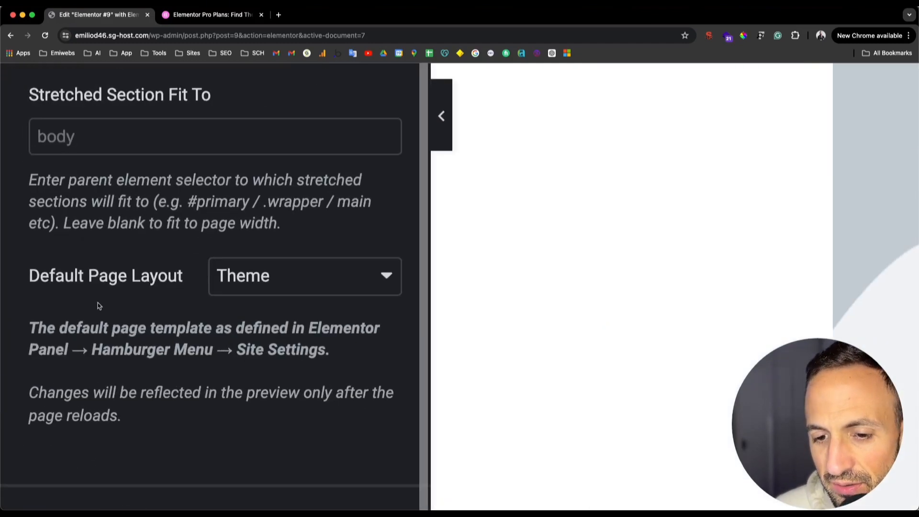
click(247, 280)
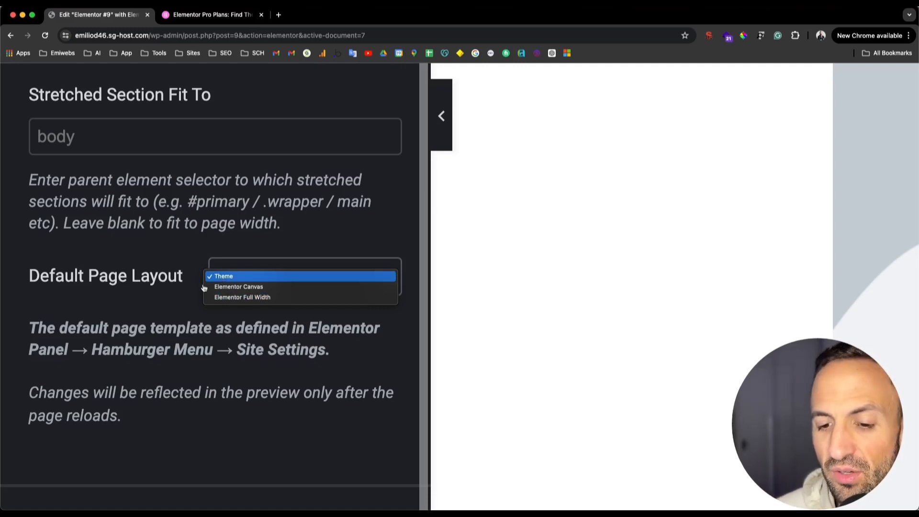
click(162, 306)
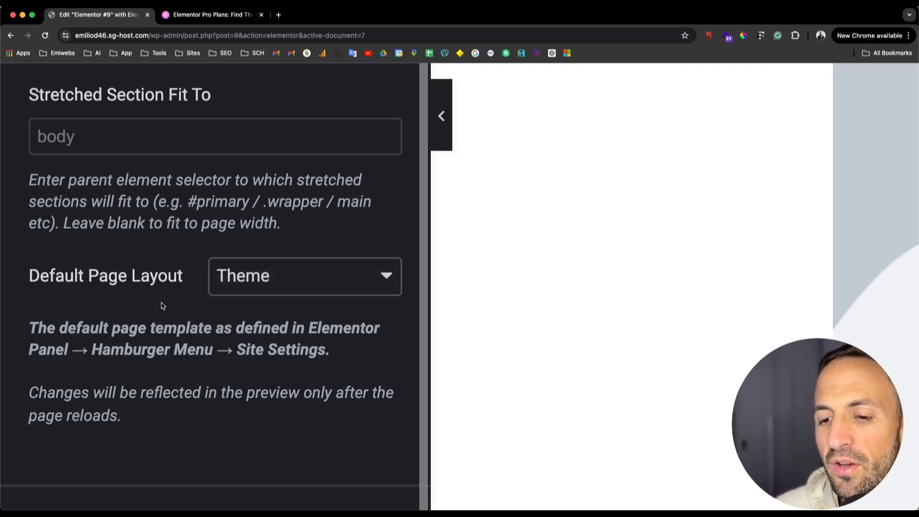
key(super+0)
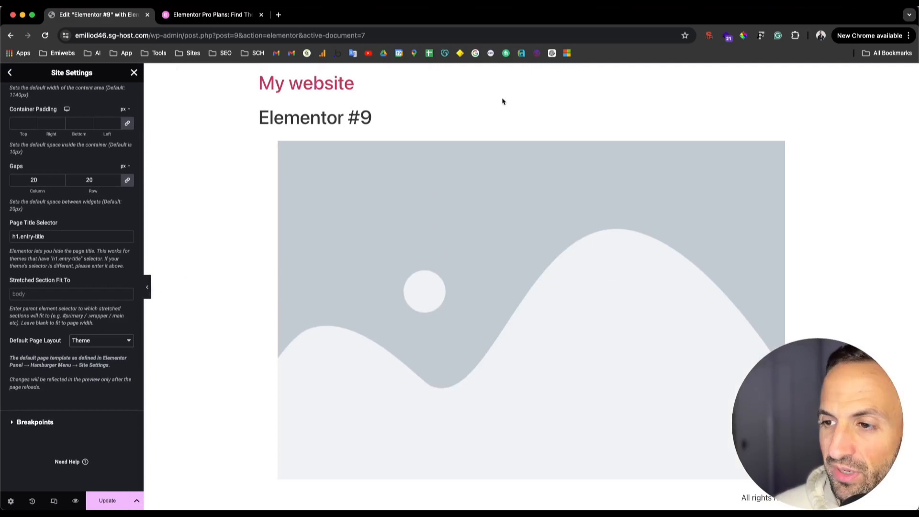
click(9, 72)
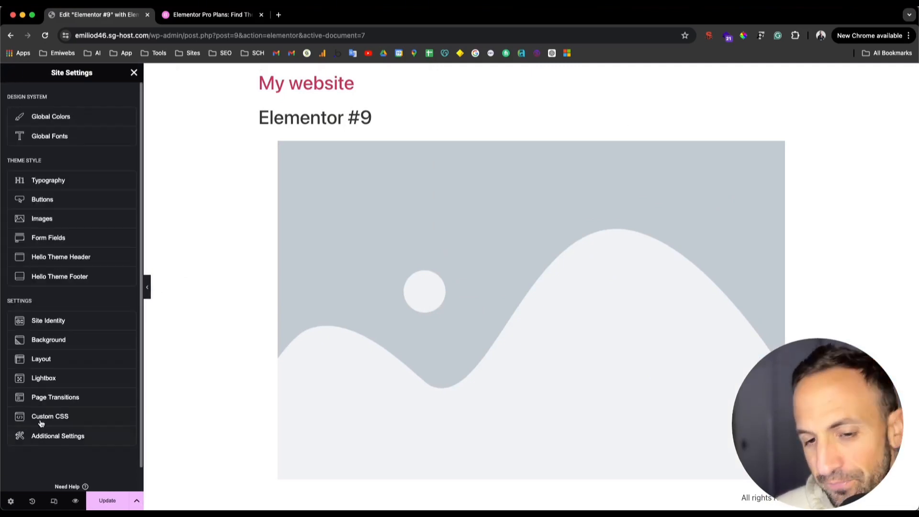
Step: Examine the Page Transitions and Custom CSS settings, and return to the Site Settings overview
scroll(62, 402, down, 1)
click(59, 380)
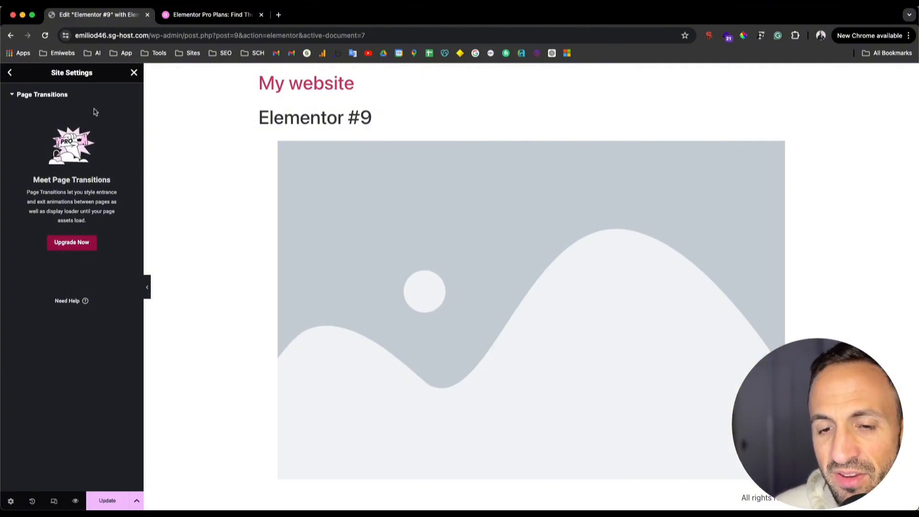
click(10, 72)
scroll(43, 411, down, 1)
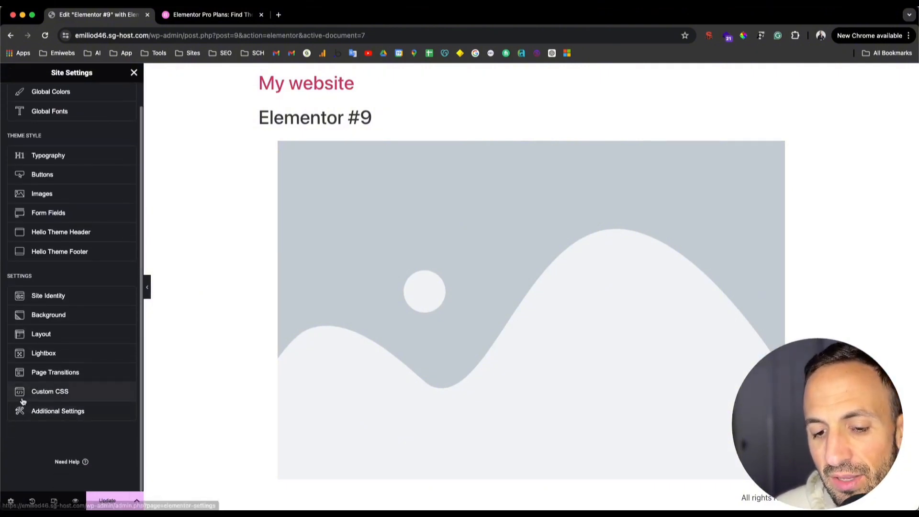
click(47, 393)
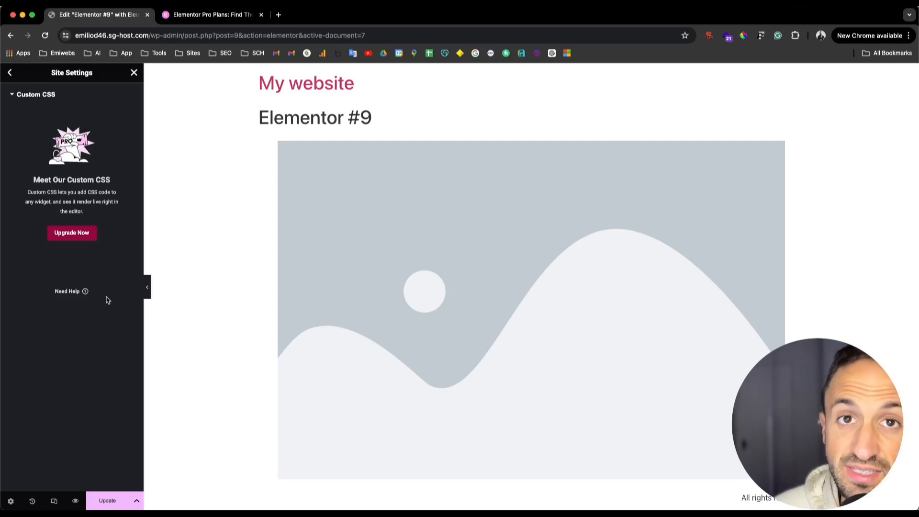
click(10, 74)
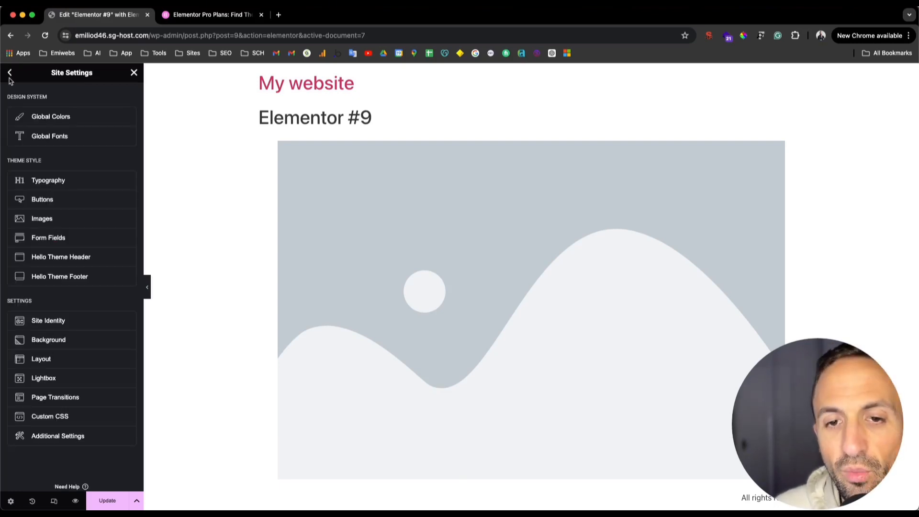
Step: Open the Additional Settings in the WordPress admin, and go through the installed plugins to the Add Plugins page
click(69, 443)
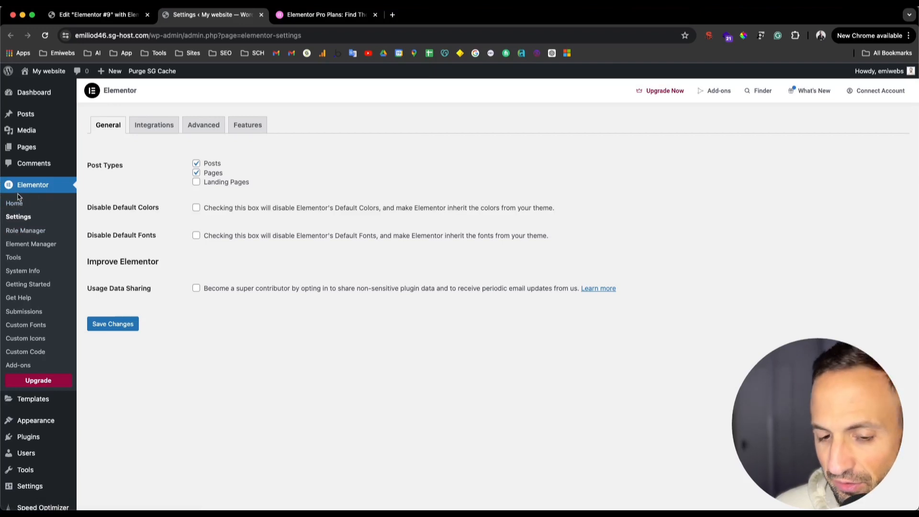
mouse_move(18, 440)
click(91, 439)
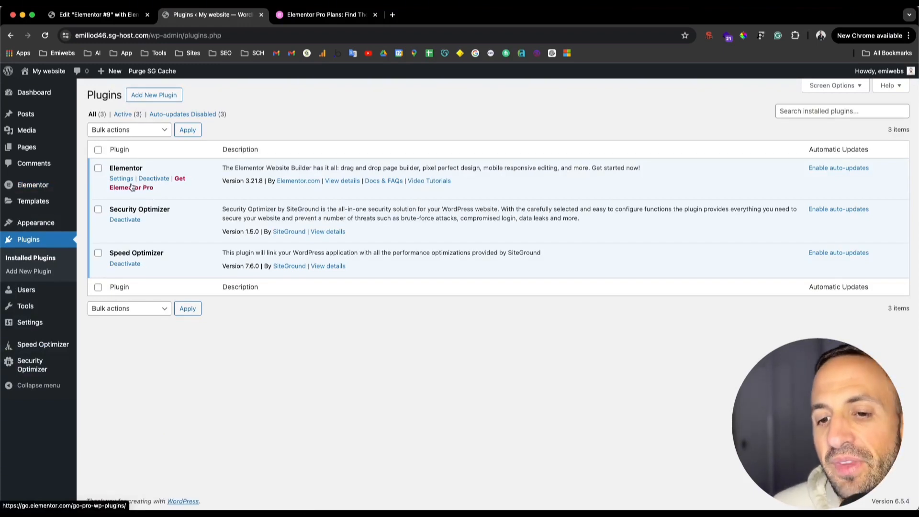
click(163, 98)
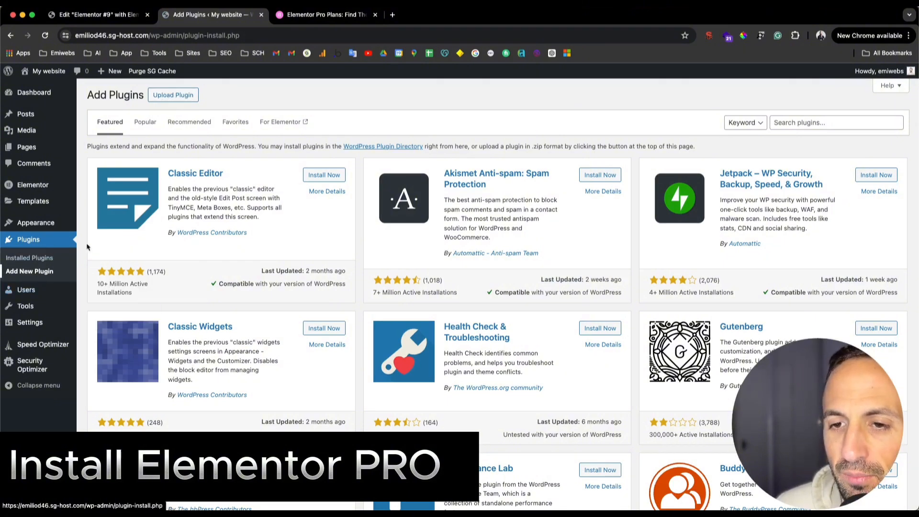
Step: Open the form for uploading a plugin in .zip format on the Add Plugins page
scroll(160, 102, up, 2)
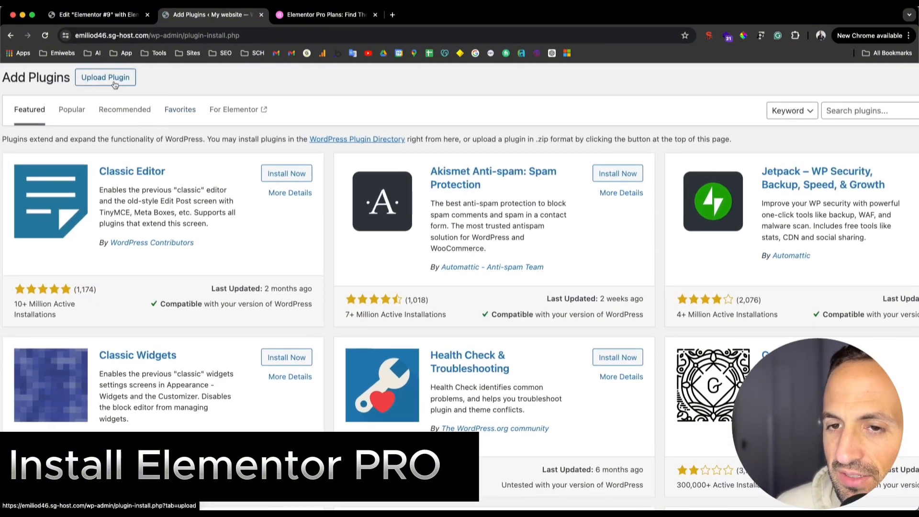
scroll(115, 85, down, 2)
scroll(118, 91, up, 1)
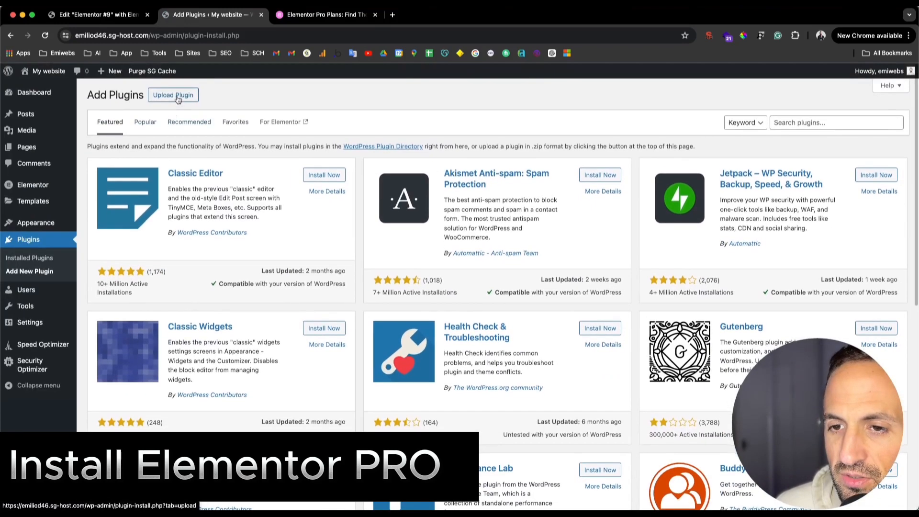
scroll(177, 98, up, 3)
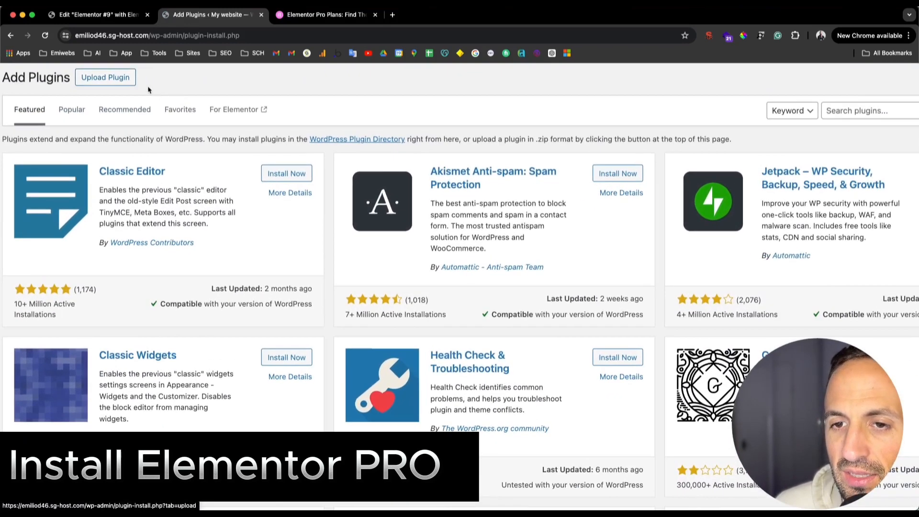
click(105, 77)
click(419, 182)
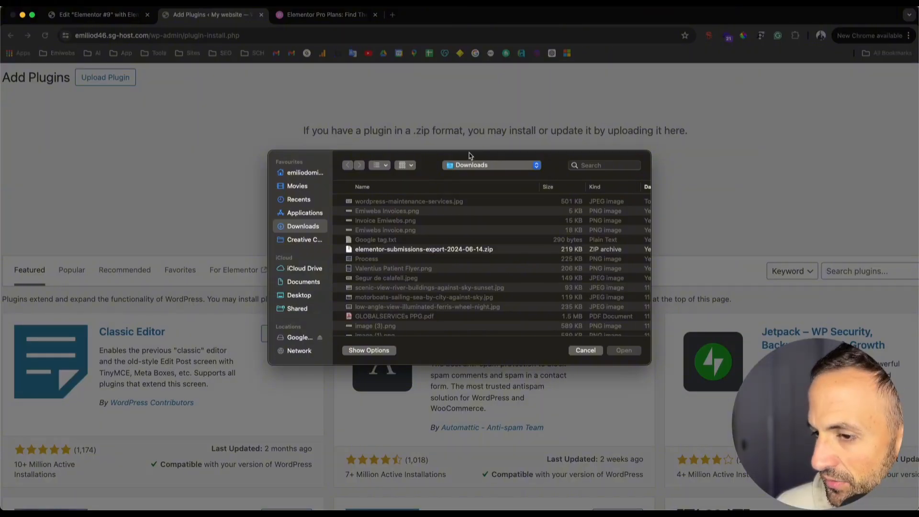
click(388, 251)
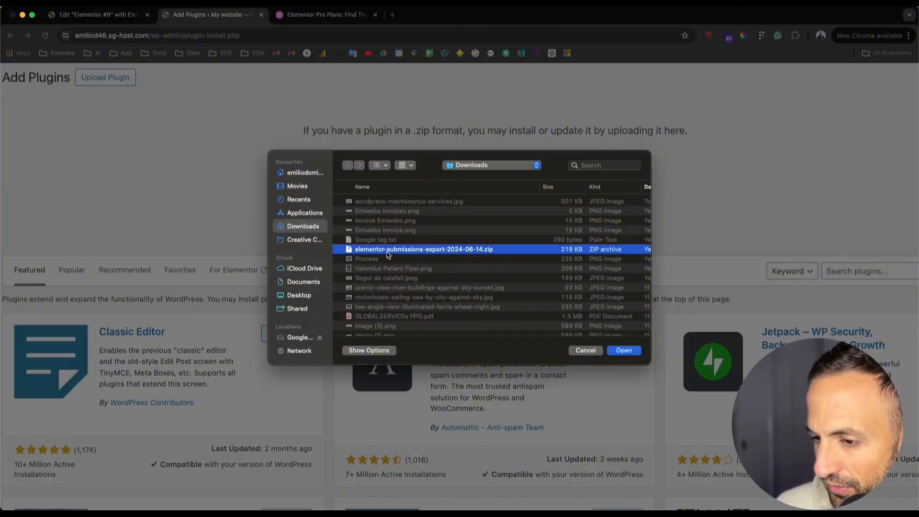
click(585, 351)
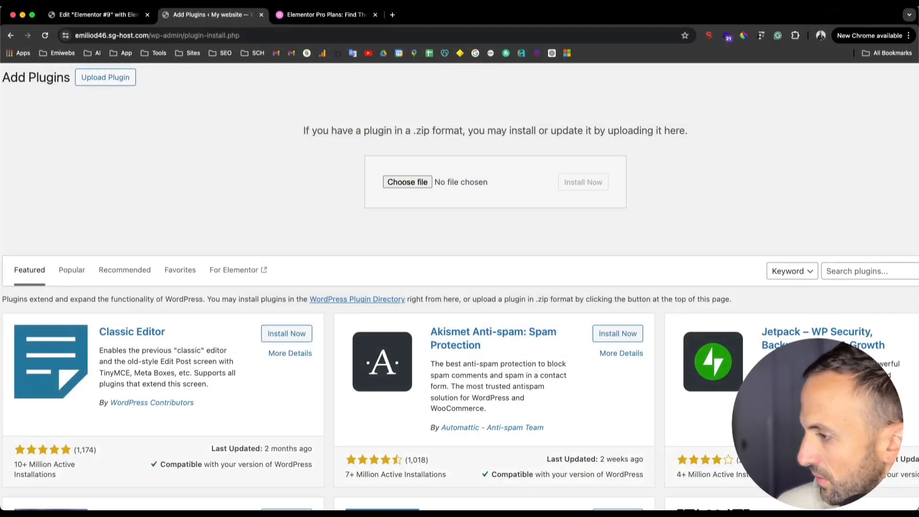
Step: Upload elementor-pro-3.20.0.zip as a plugin, install it and activate it
click(13, 72)
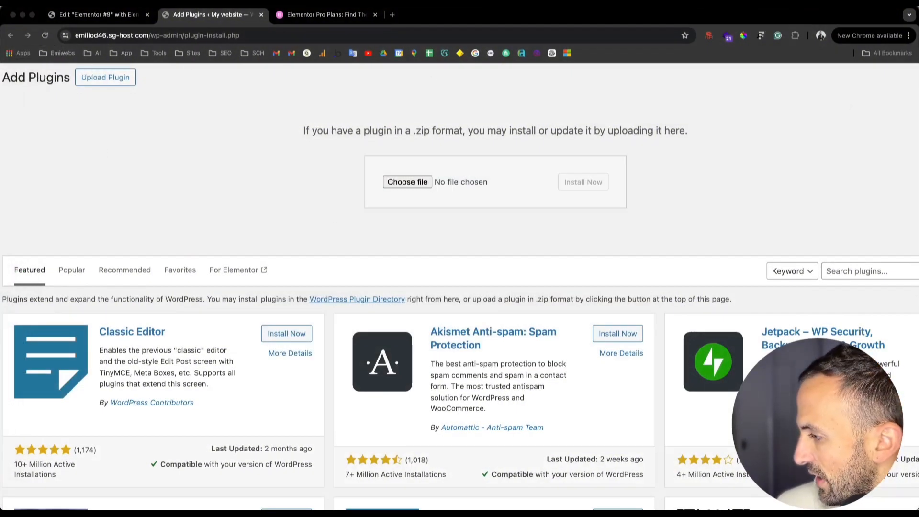
drag(918, 297, 486, 191)
click(571, 190)
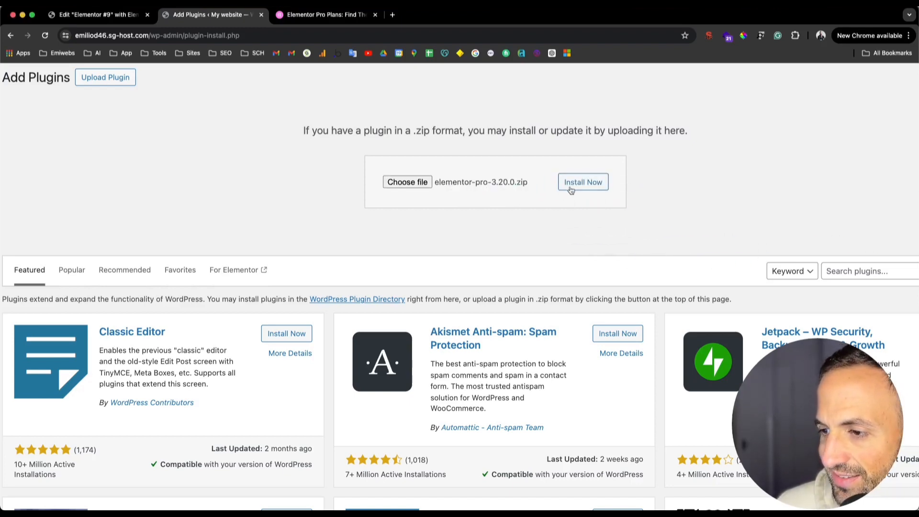
click(574, 187)
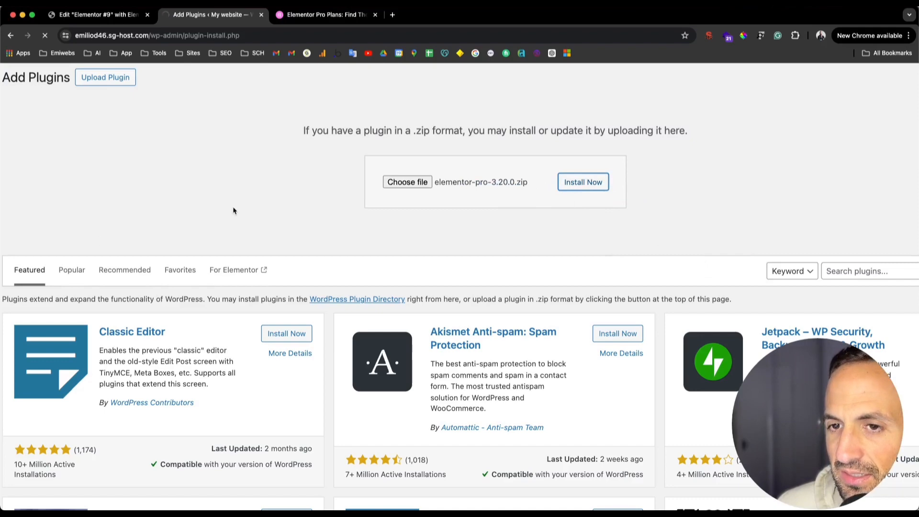
scroll(234, 210, down, 3)
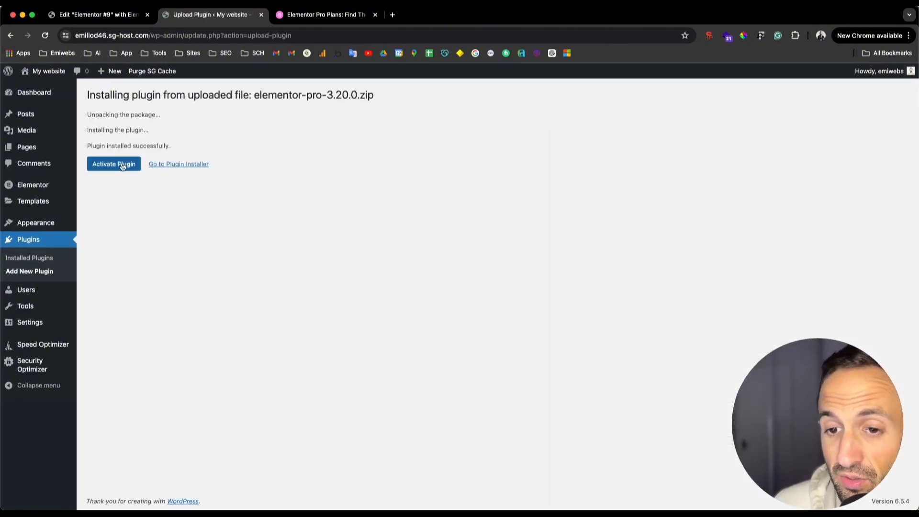
click(115, 168)
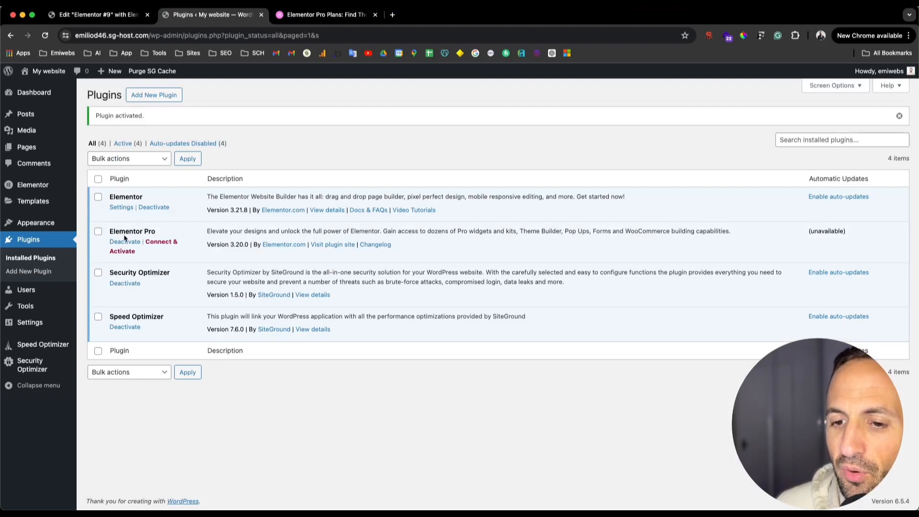
Step: Connect the site to the Elementor account and activate the Elementor Pro license, checking the Pro plans page in between
click(163, 247)
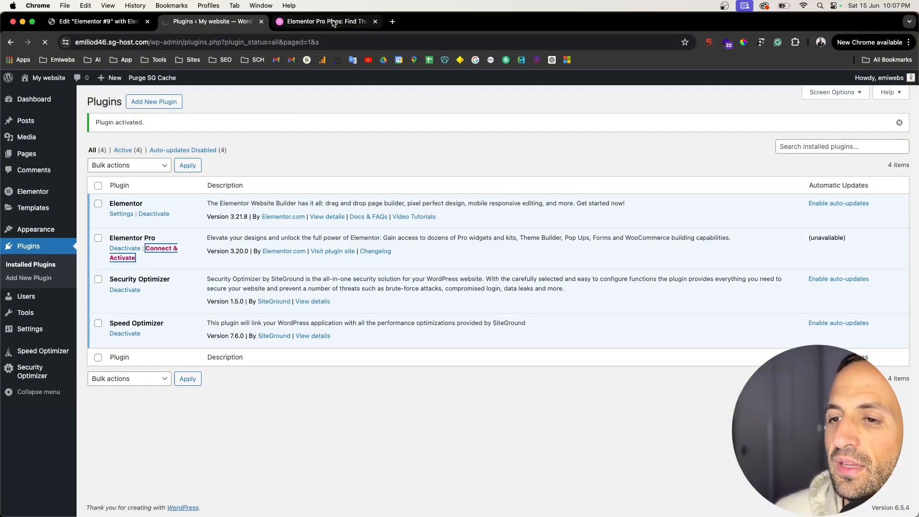
click(333, 15)
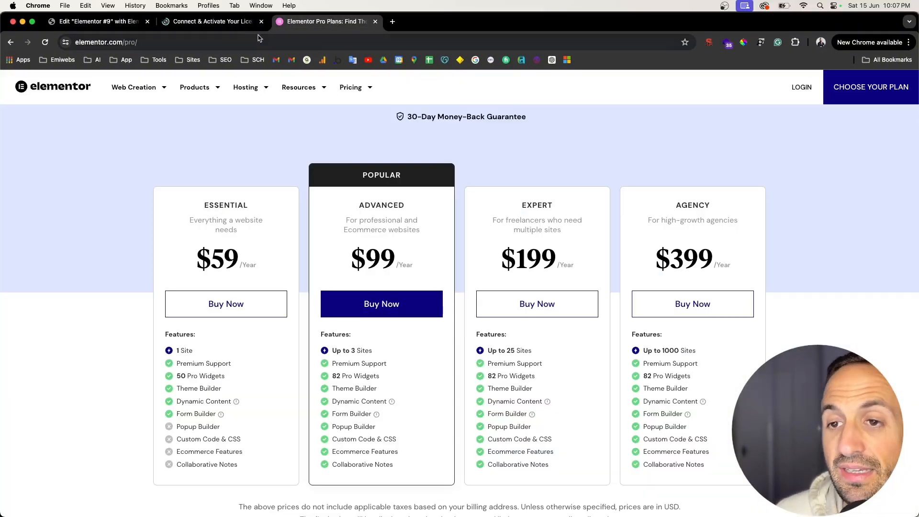
click(210, 21)
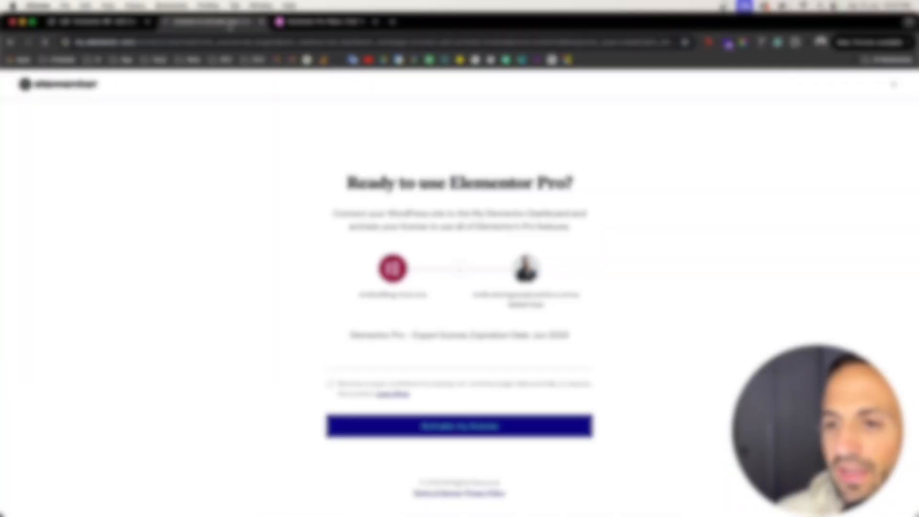
click(443, 426)
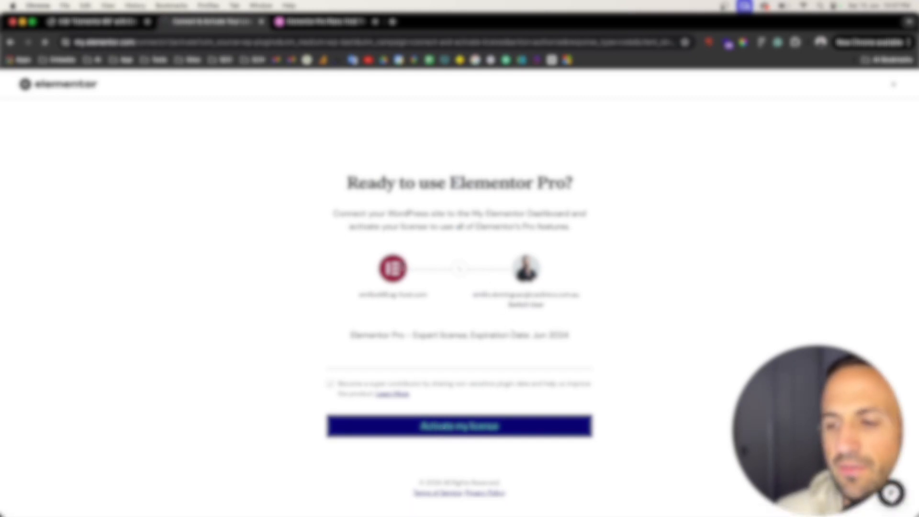
Step: Activate the Elementor Pro license for the connected site and open the Elementor home page in the WordPress admin
click(462, 430)
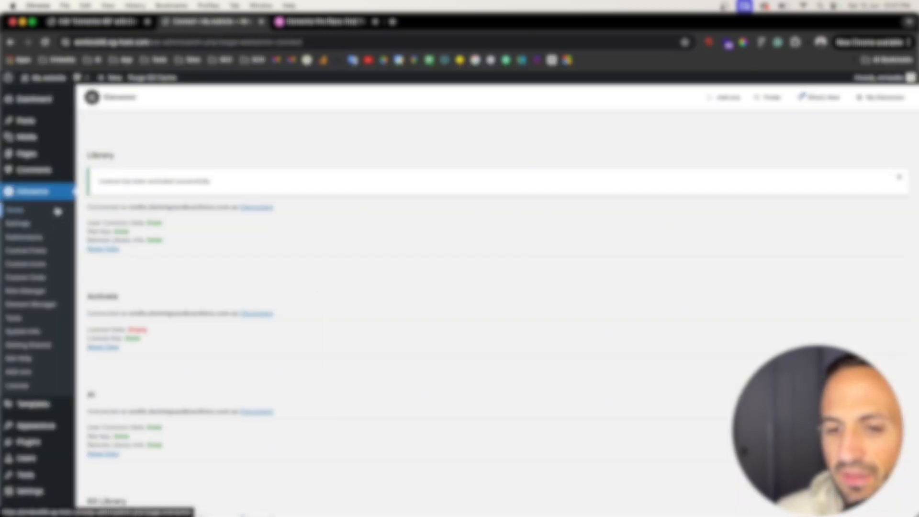
click(22, 212)
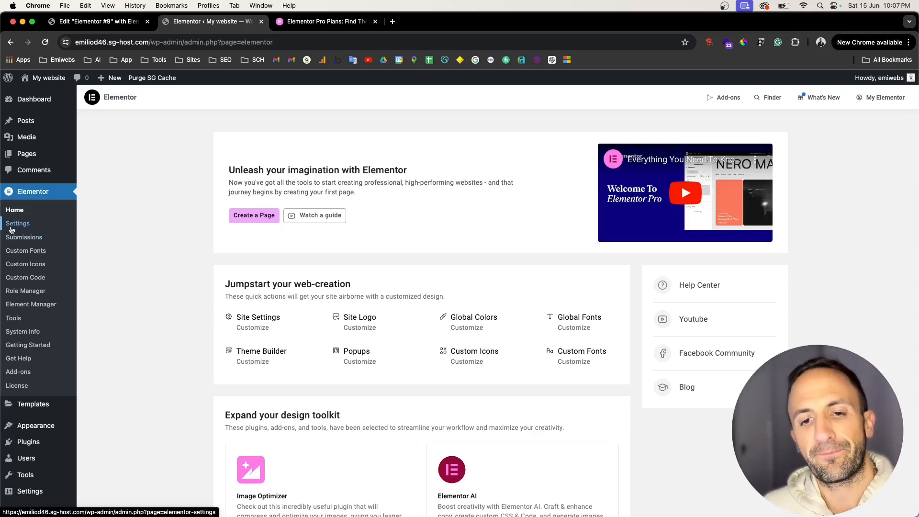
scroll(16, 229, up, 10)
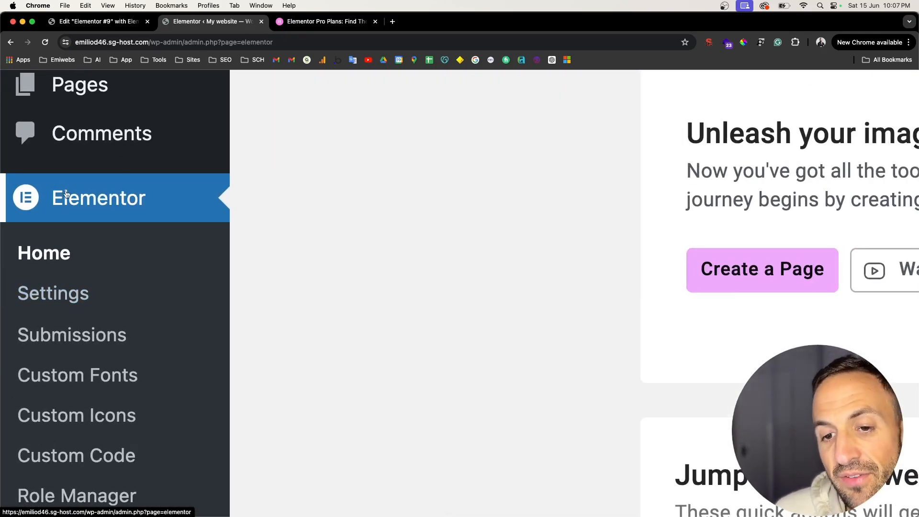
scroll(79, 253, down, 3)
scroll(80, 252, down, 10)
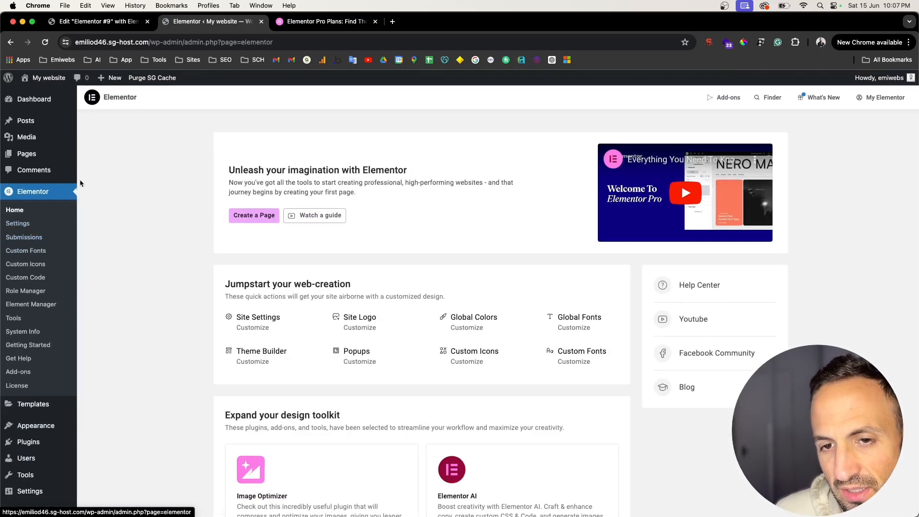
mouse_move(25, 408)
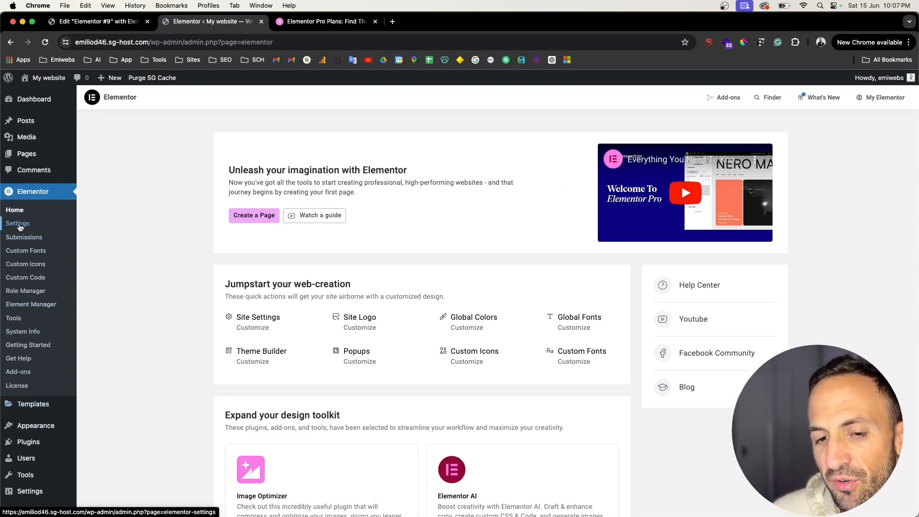
Step: Open Elementor's general settings, switch Disable Default Colors on and back off, and save the settings
click(19, 225)
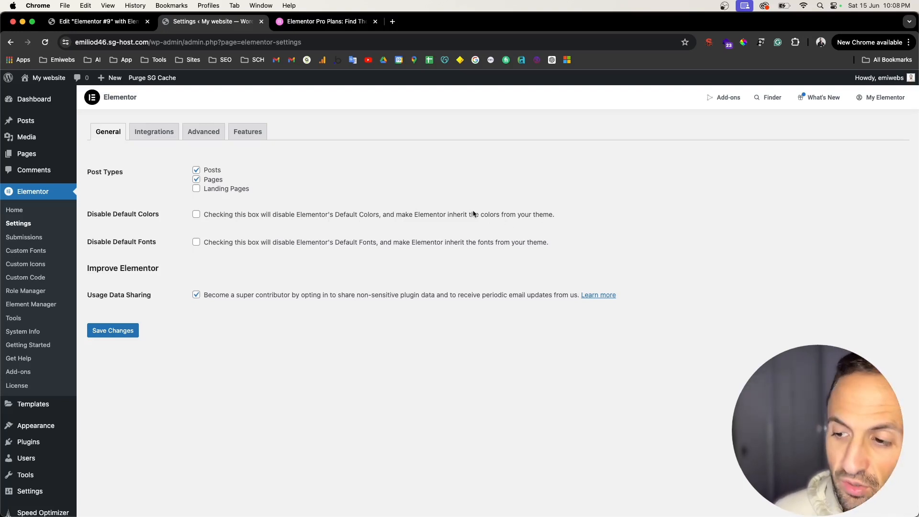
click(489, 214)
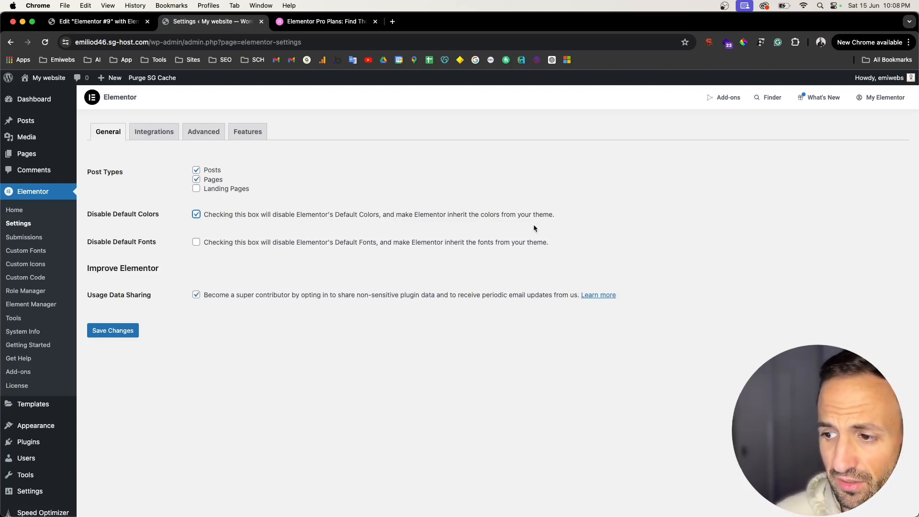
click(197, 215)
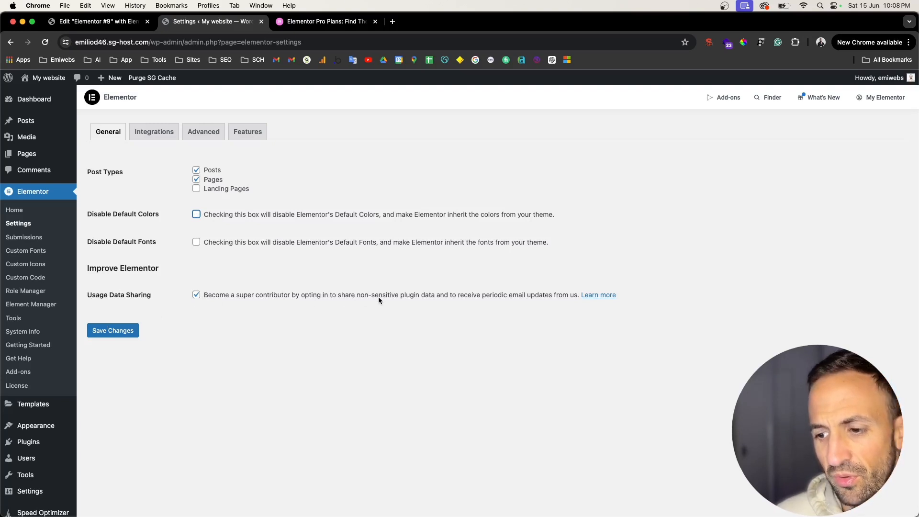
click(113, 330)
Step: Go through Elementor's Integrations settings, from the Google Maps Embed API down to Stripe, and save them
click(170, 134)
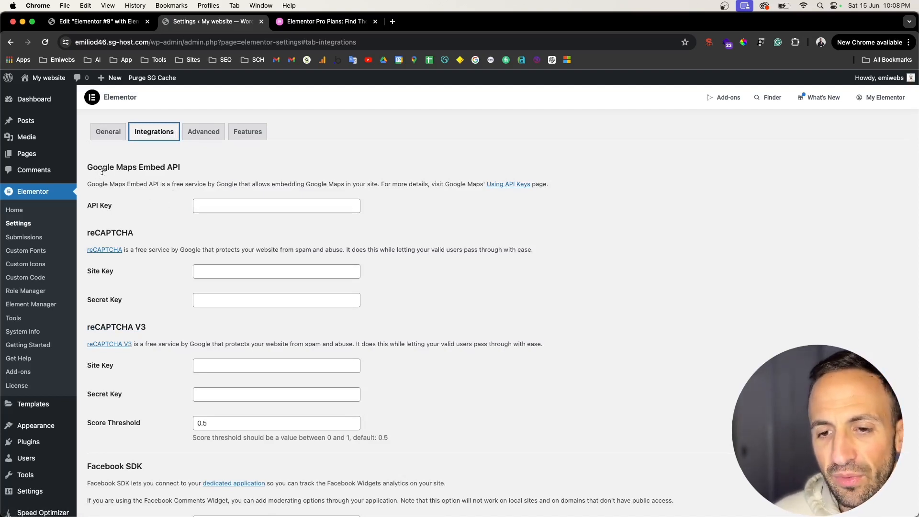
scroll(122, 186, down, 5)
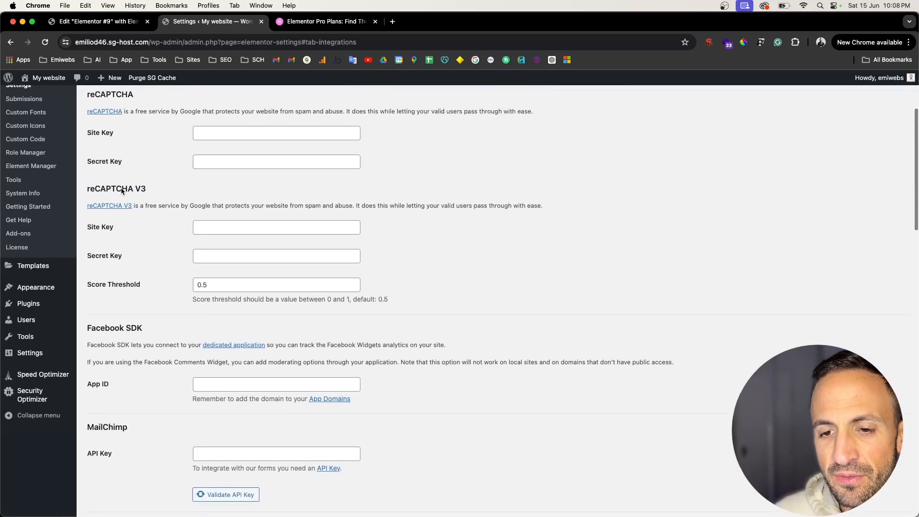
scroll(122, 190, up, 3)
scroll(123, 198, left, 1)
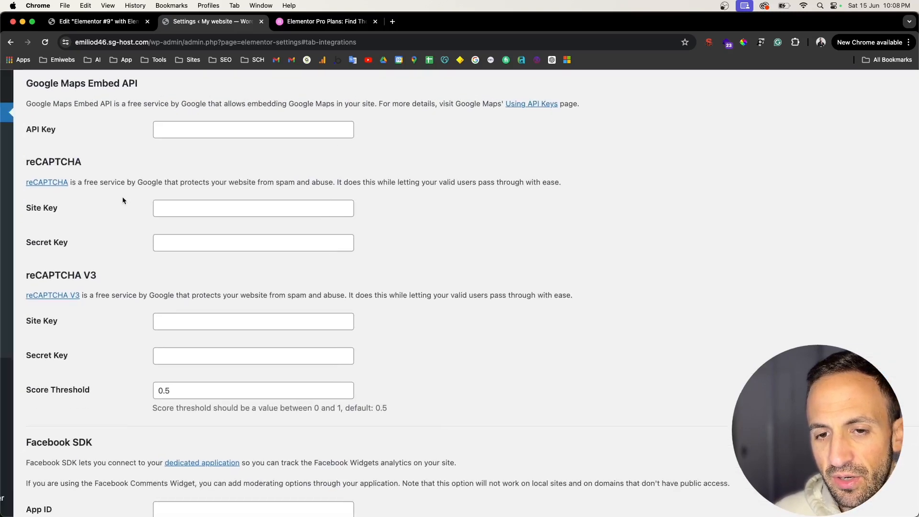
scroll(123, 200, down, 10)
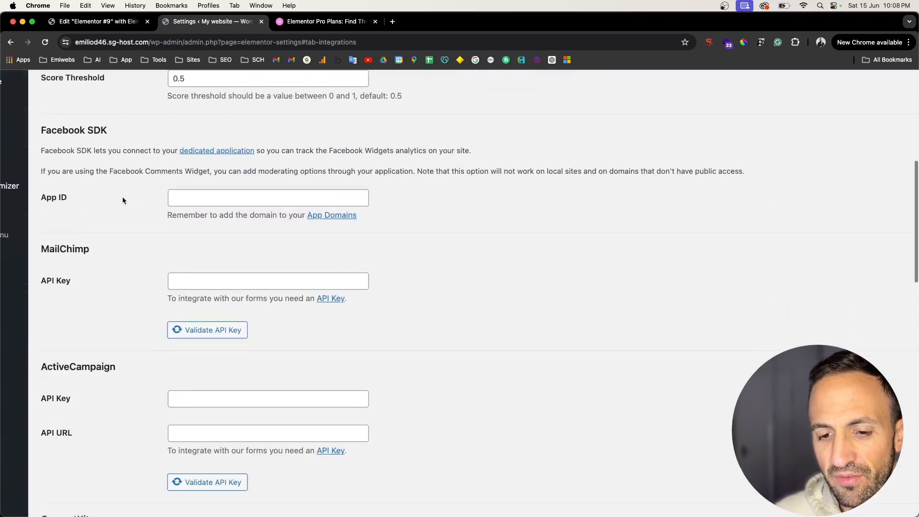
scroll(123, 200, down, 6)
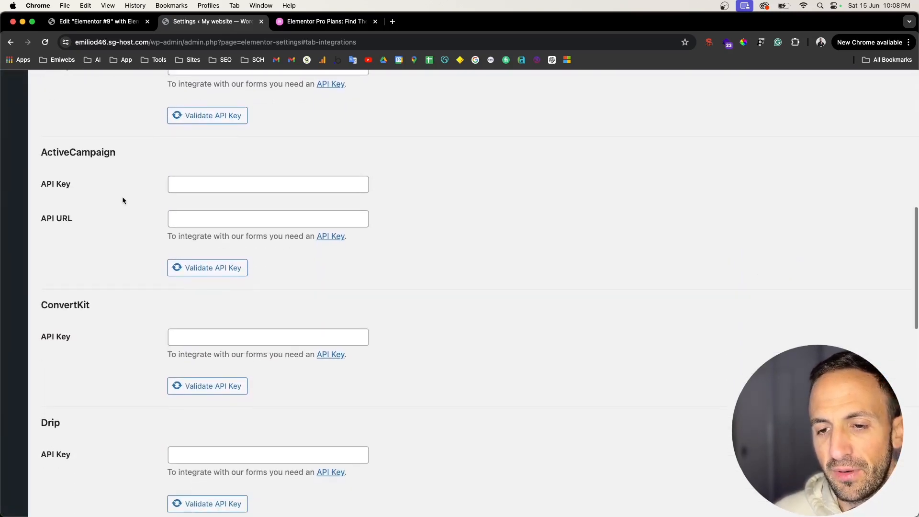
scroll(122, 200, down, 10)
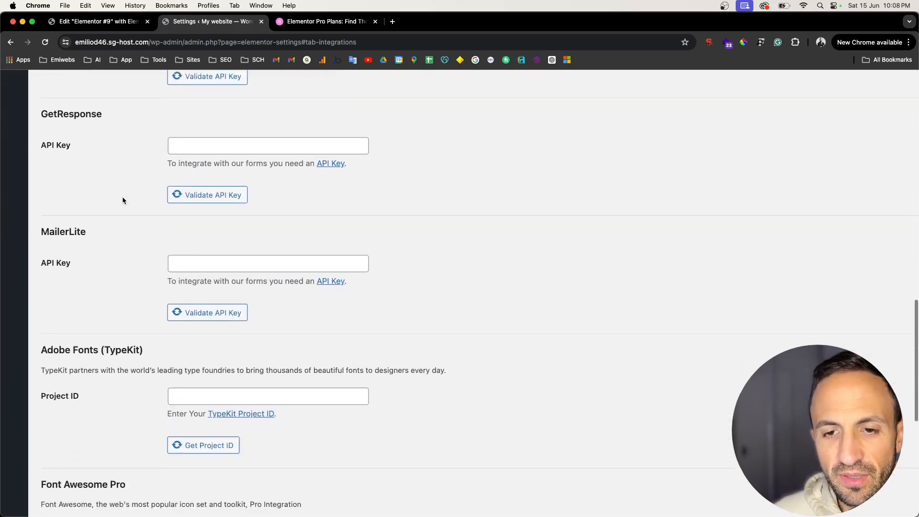
scroll(123, 200, down, 9)
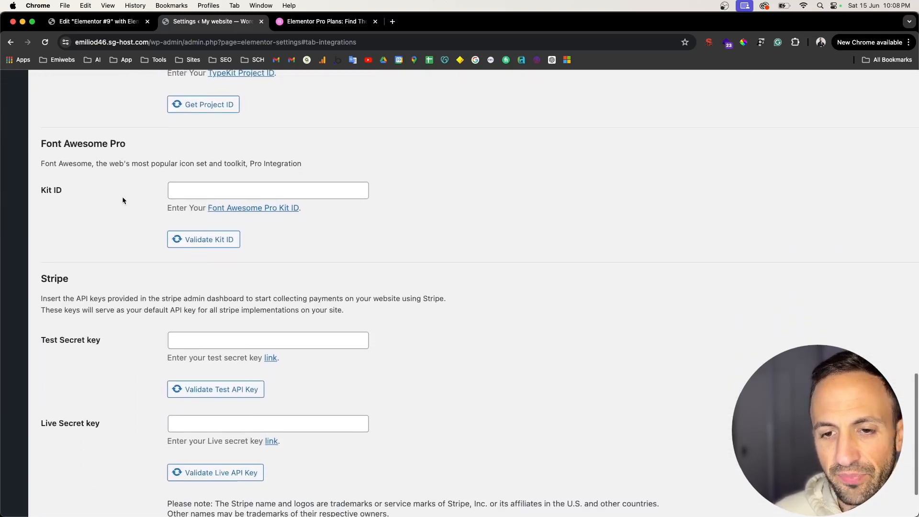
scroll(123, 200, down, 2)
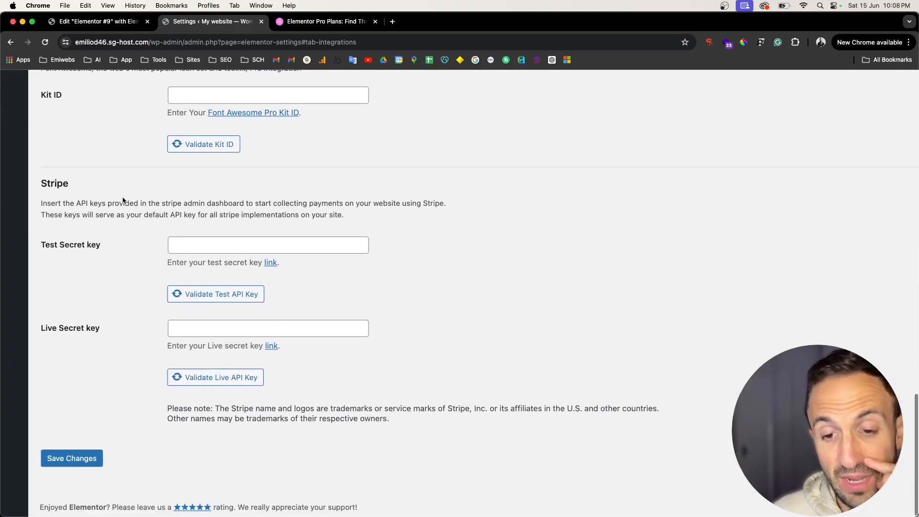
scroll(110, 204, right, 1)
scroll(107, 201, left, 1)
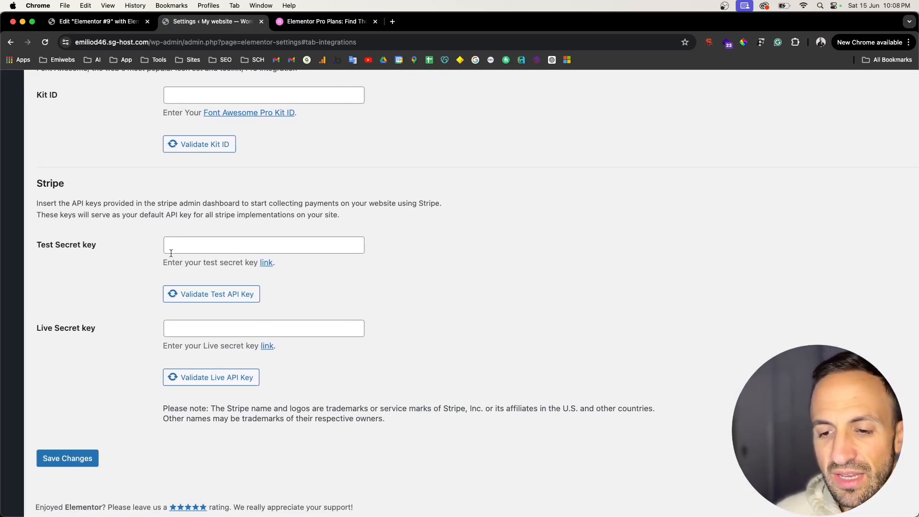
scroll(171, 252, up, 1)
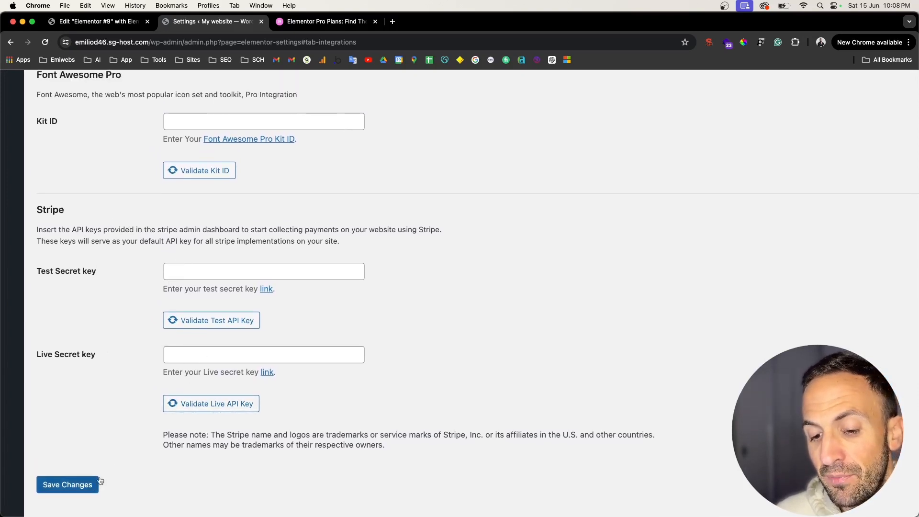
scroll(117, 464, down, 2)
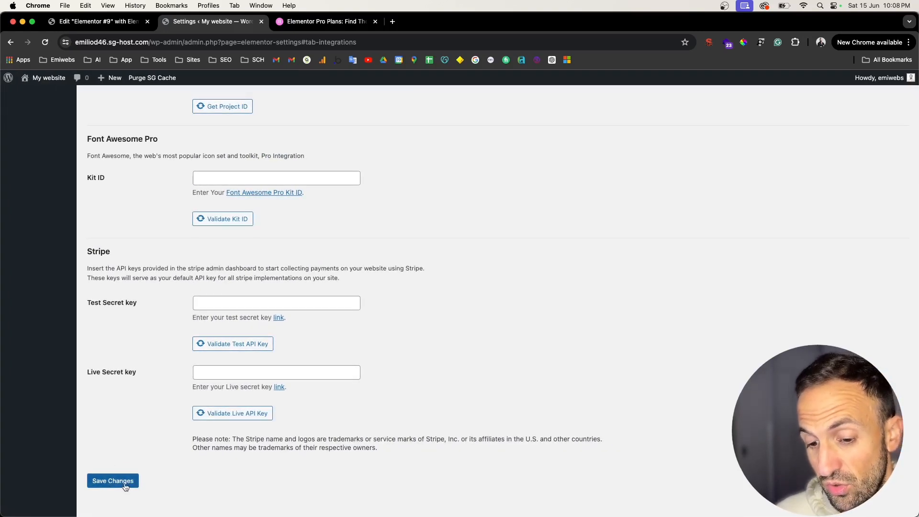
click(112, 481)
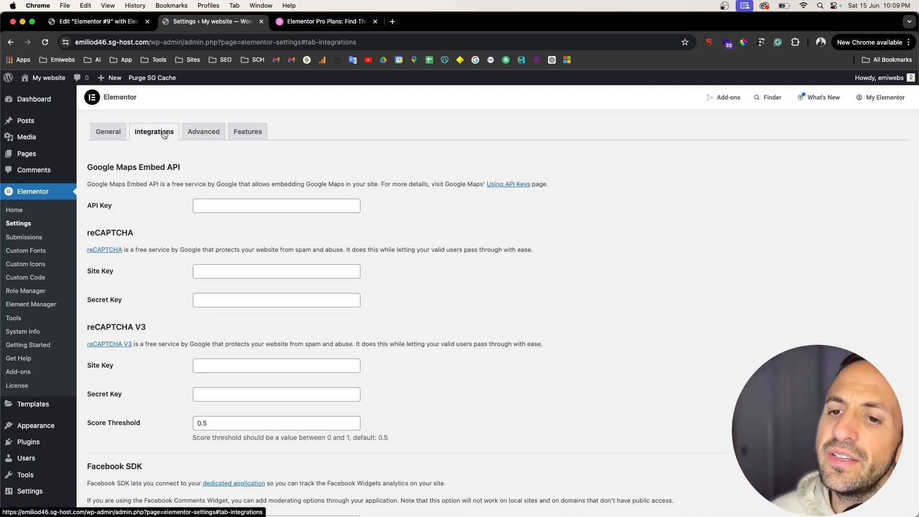
Step: Examine the CSS Print Method and Switch Editor Loader Method options in Elementor's Advanced settings
click(205, 134)
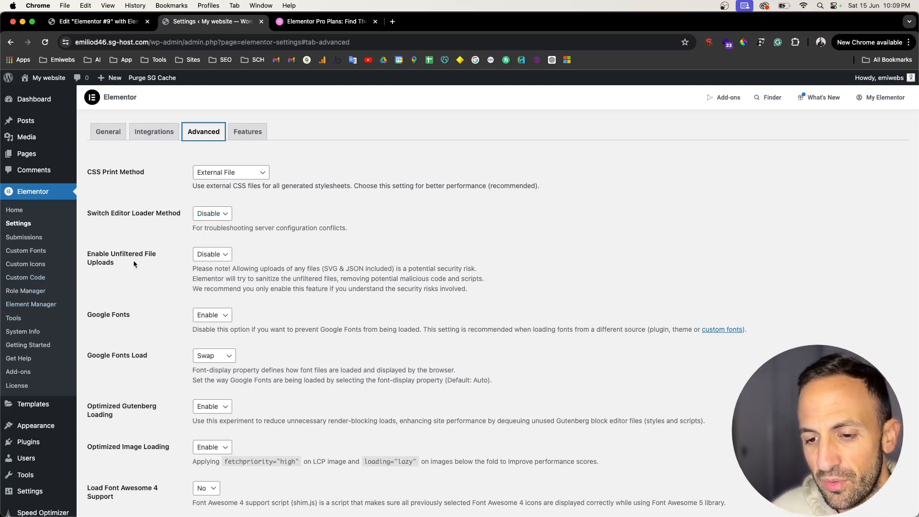
scroll(134, 264, down, 1)
scroll(134, 264, down, 1)
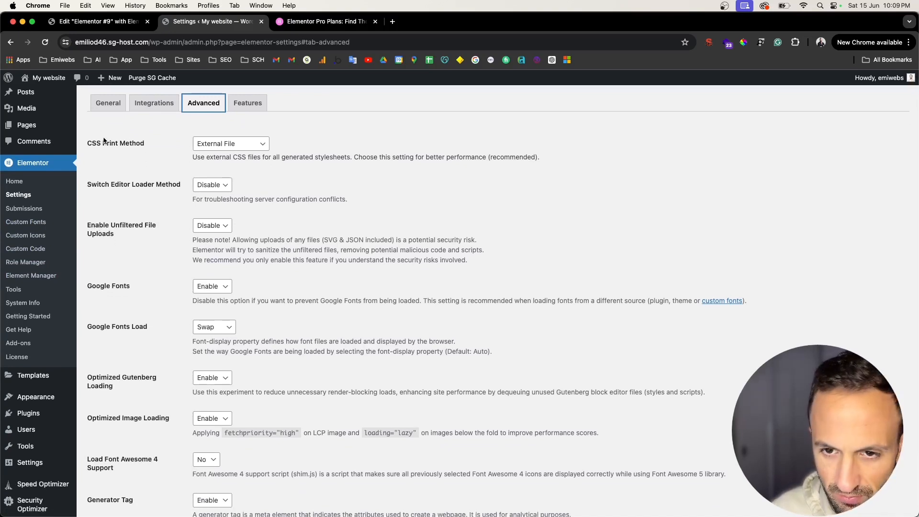
drag(87, 142, 111, 142)
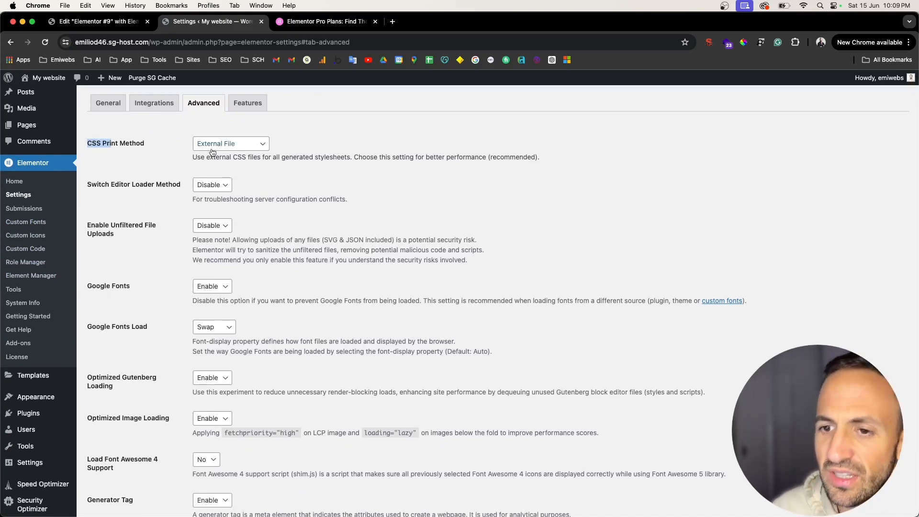
click(230, 144)
click(123, 211)
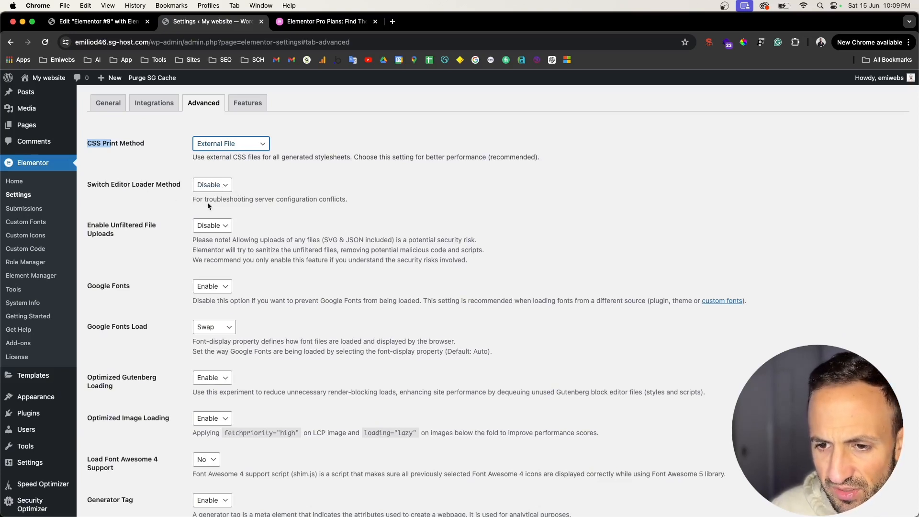
drag(201, 200, 281, 199)
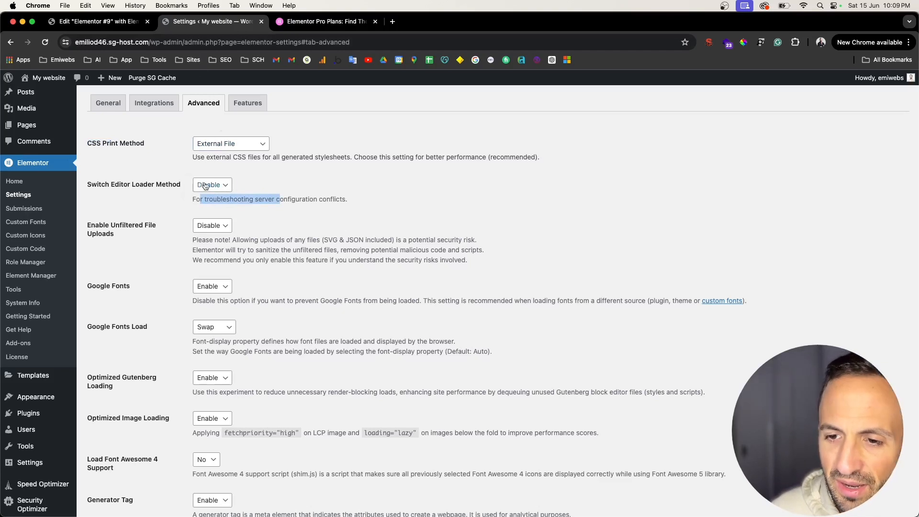
click(206, 186)
click(155, 208)
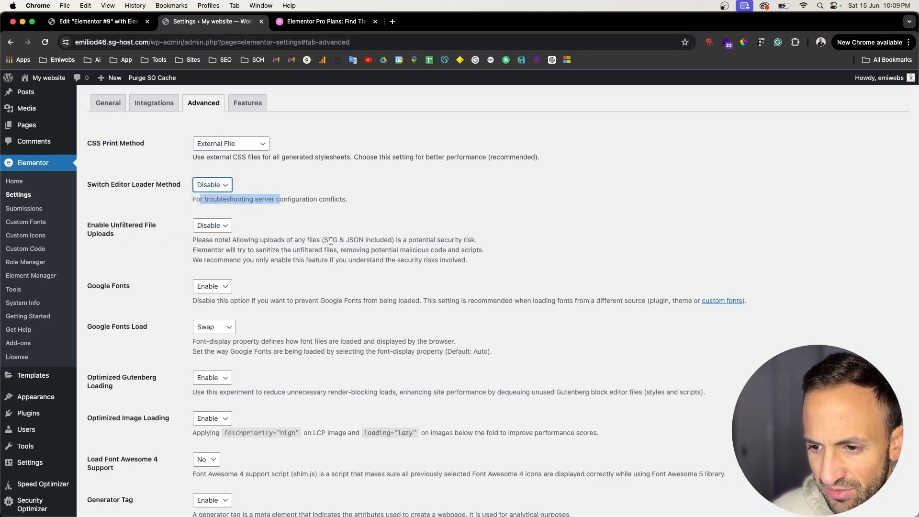
Step: Try setting Enable Unfiltered File Uploads to Enable for SVG and JSON files, and return it to Disable
scroll(373, 244, up, 1)
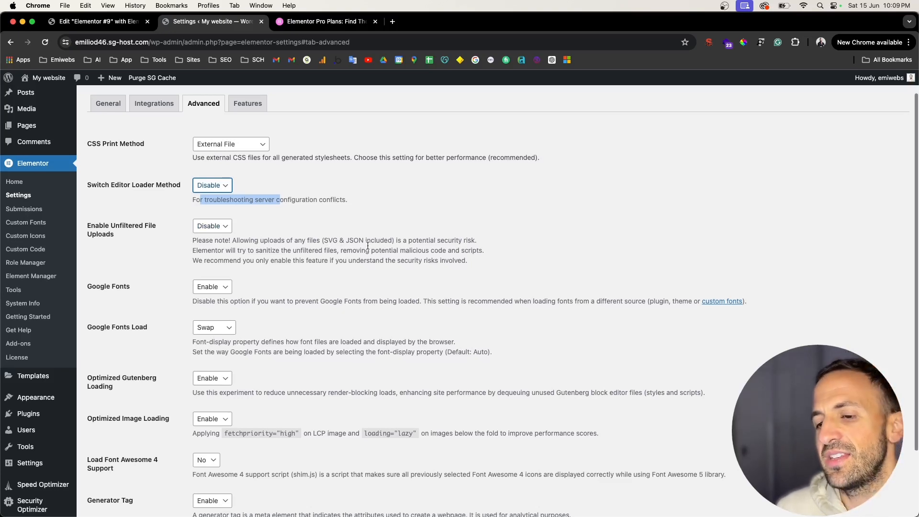
click(230, 230)
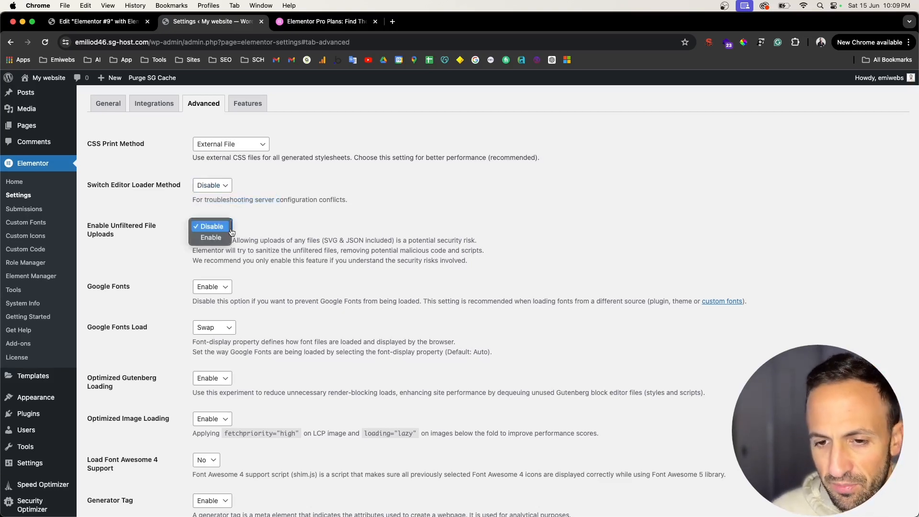
click(225, 243)
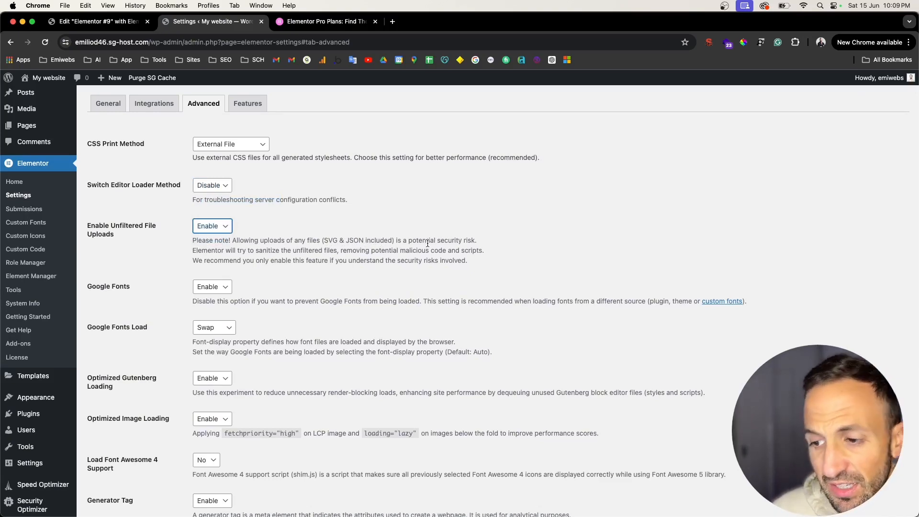
scroll(350, 273, down, 1)
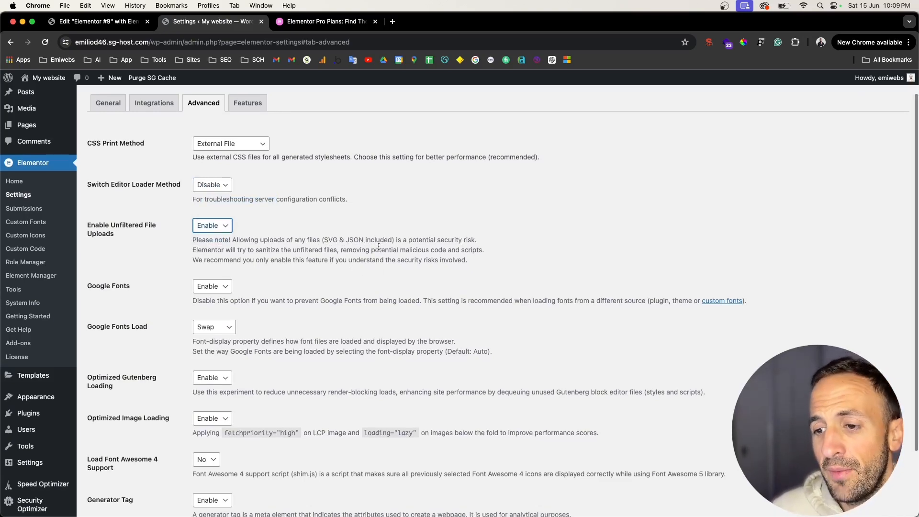
drag(381, 242, 323, 241)
click(331, 240)
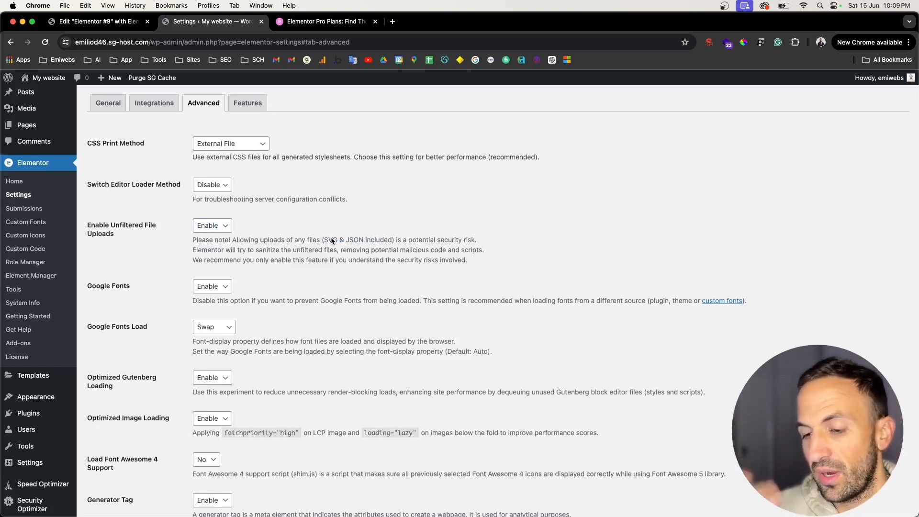
click(219, 225)
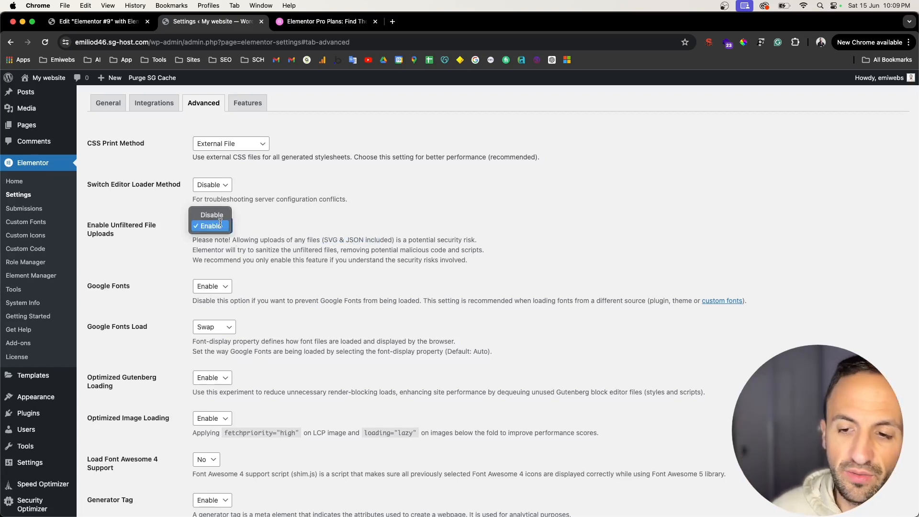
click(195, 274)
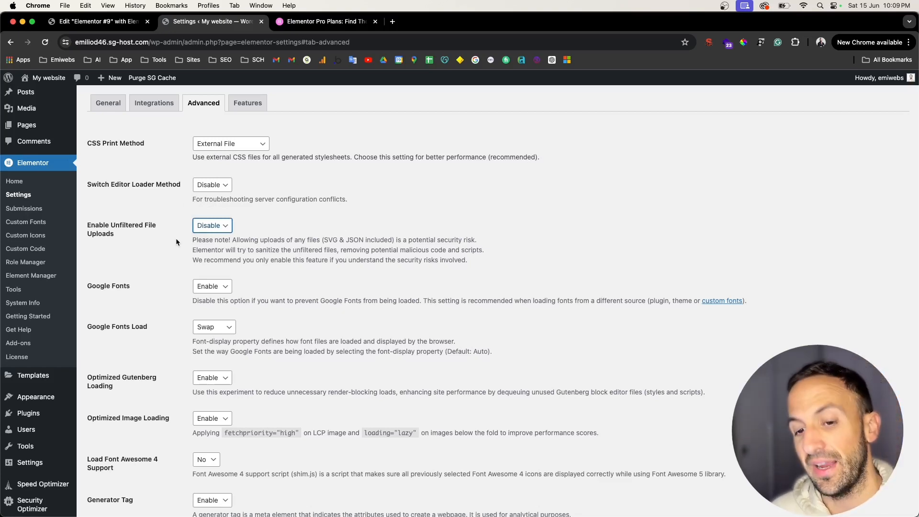
Step: Check the choices of the Google Fonts option and keep it set to Enable
scroll(163, 254, down, 3)
click(223, 210)
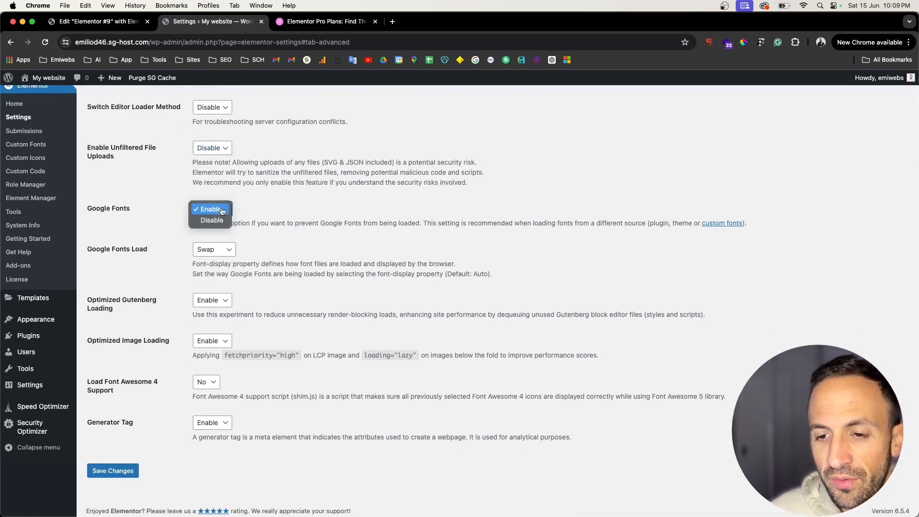
click(221, 210)
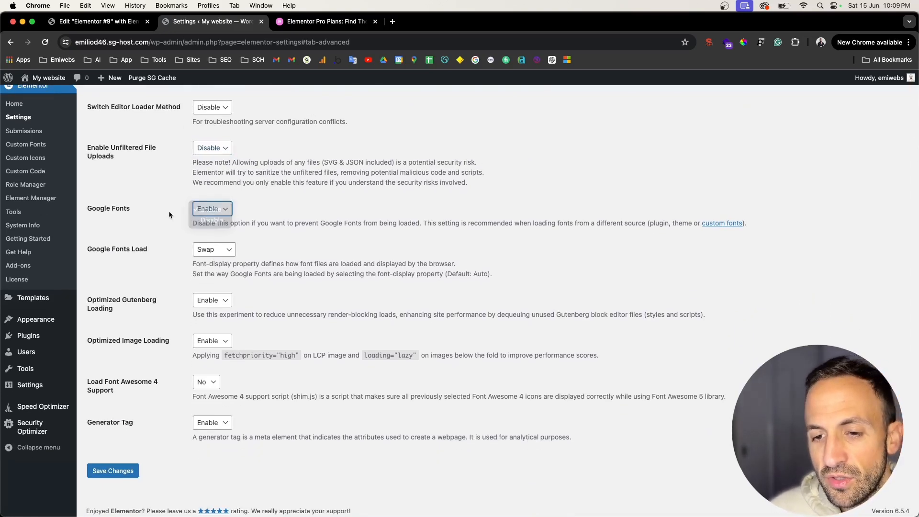
Step: Try setting Google Fonts to Disable, return it to Enable, and save Elementor's Advanced settings
click(218, 211)
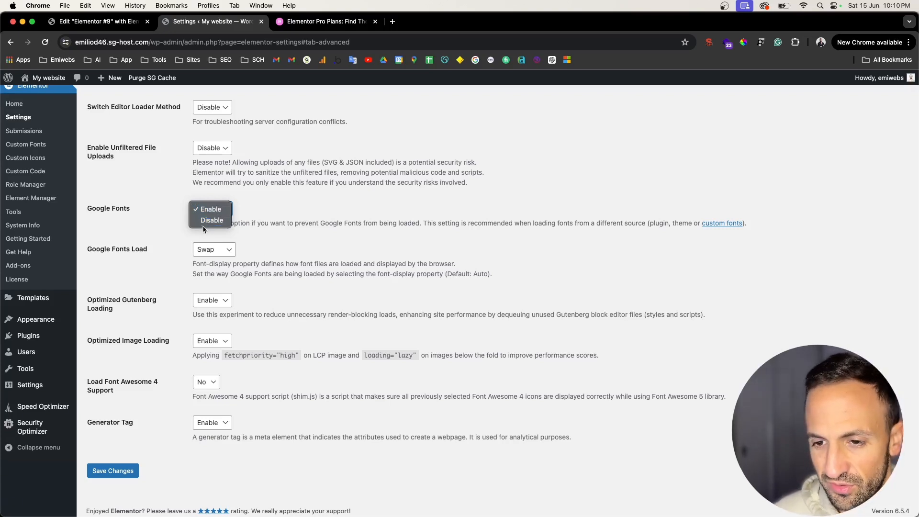
click(207, 222)
scroll(218, 208, up, 2)
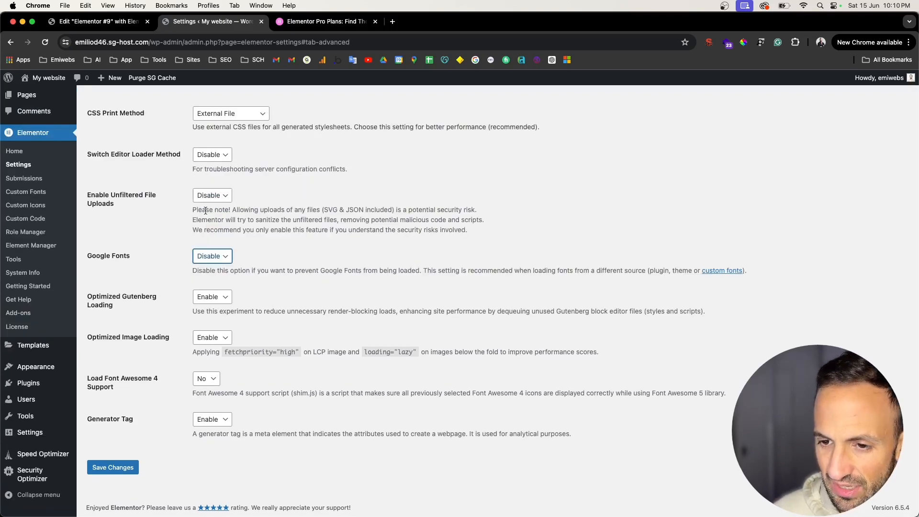
drag(205, 211, 321, 211)
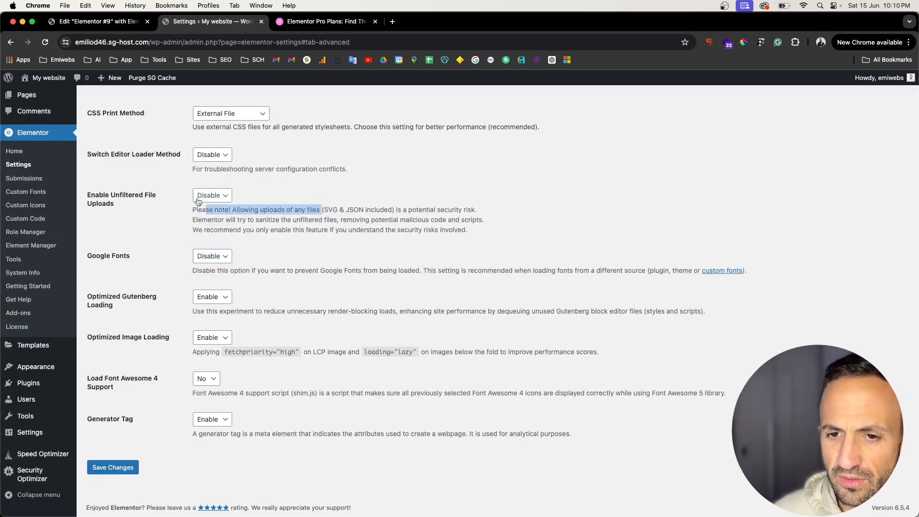
click(215, 254)
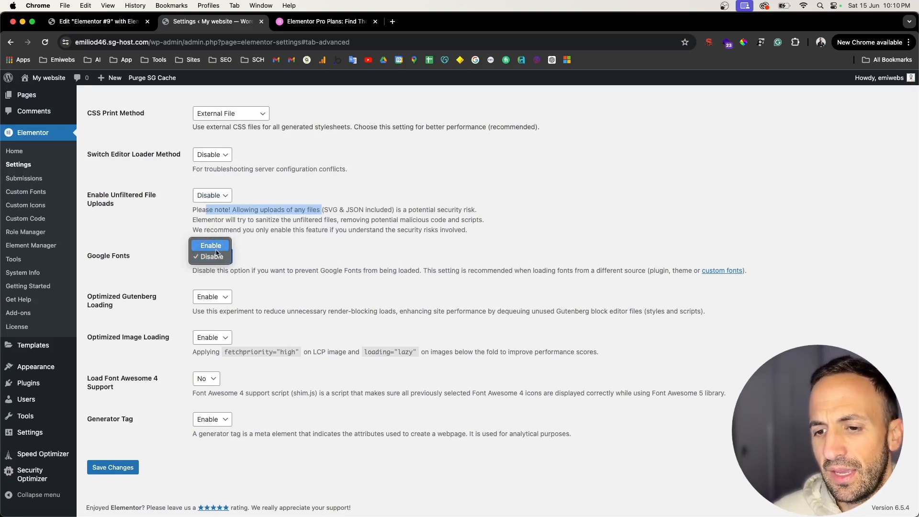
click(218, 246)
scroll(144, 249, down, 2)
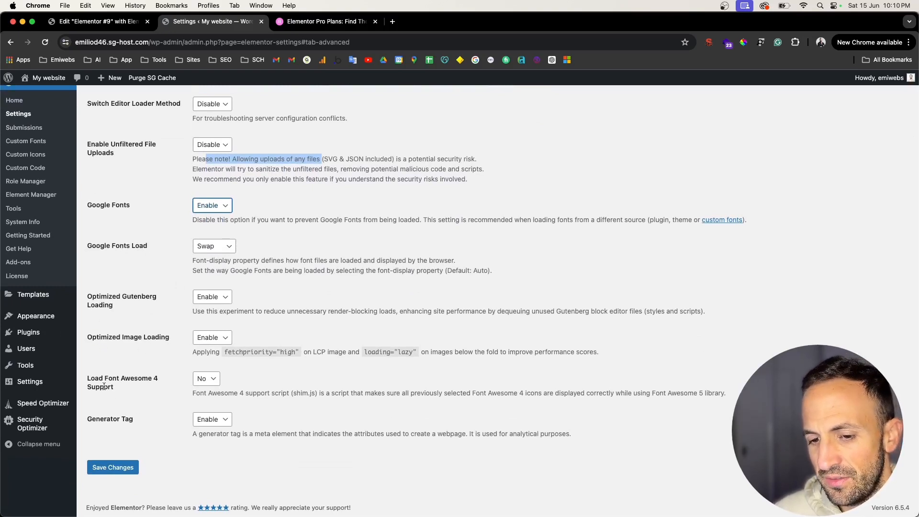
click(119, 468)
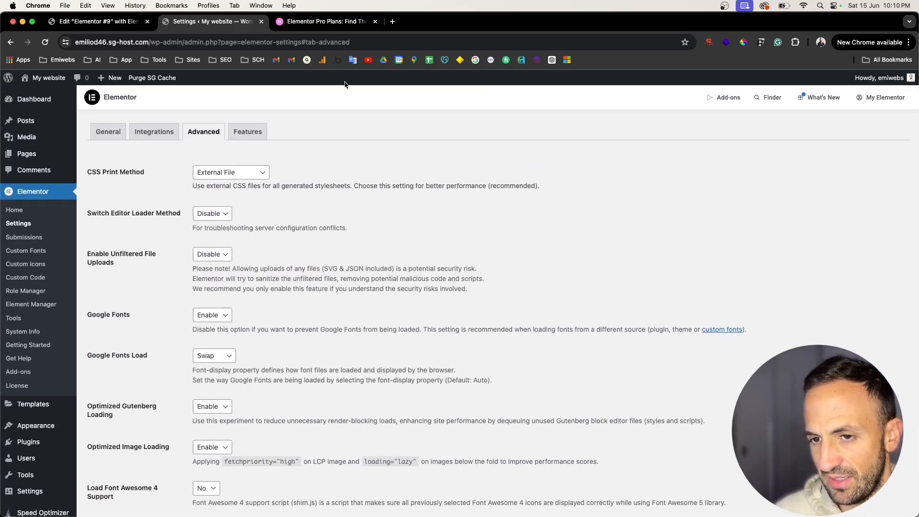
Step: Examine the ongoing experiments and stable features in Elementor's Features settings, from Grid Container down to Form Submissions
click(248, 134)
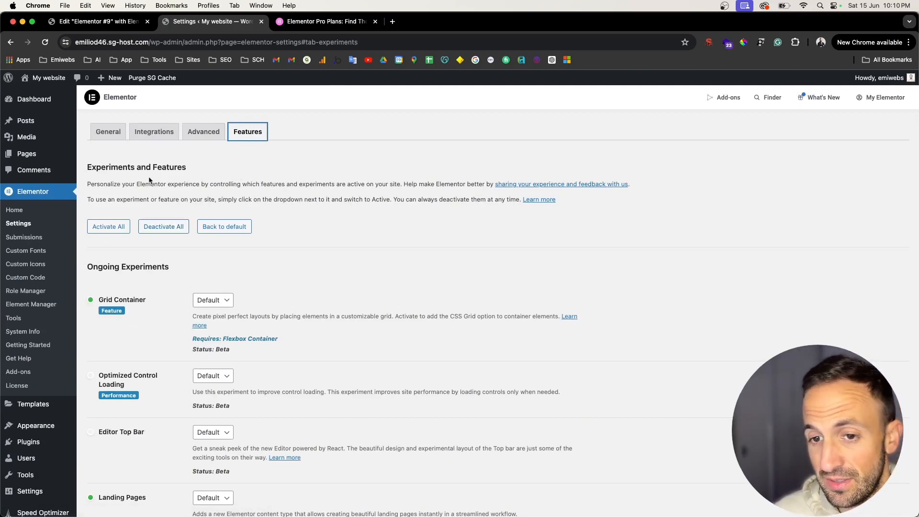
scroll(127, 283, down, 2)
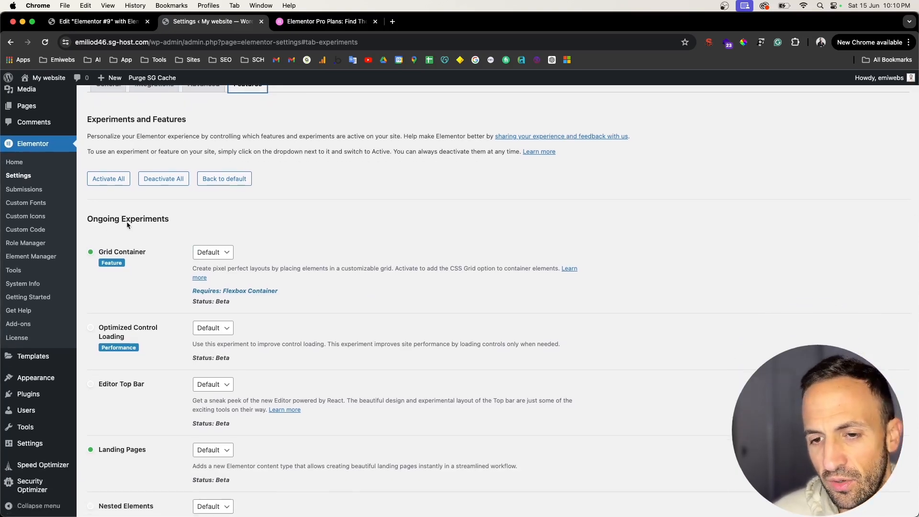
scroll(157, 242, down, 2)
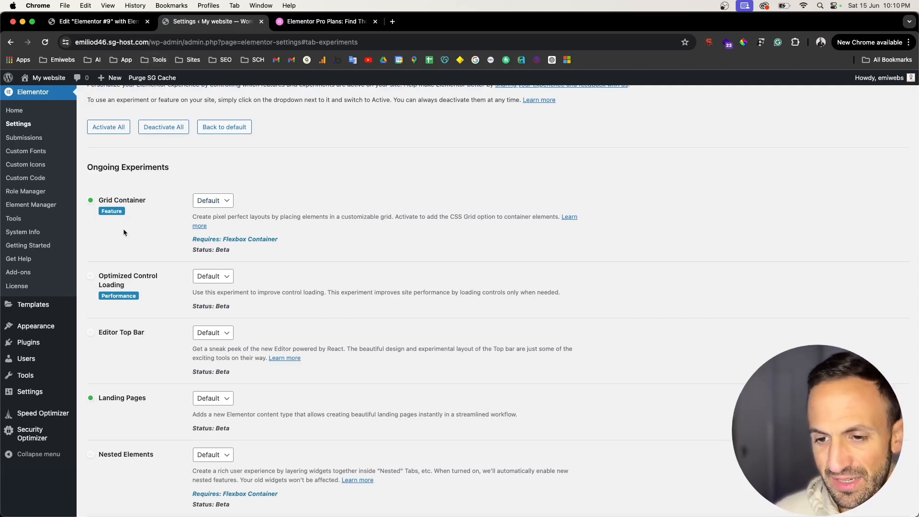
scroll(204, 219, down, 2)
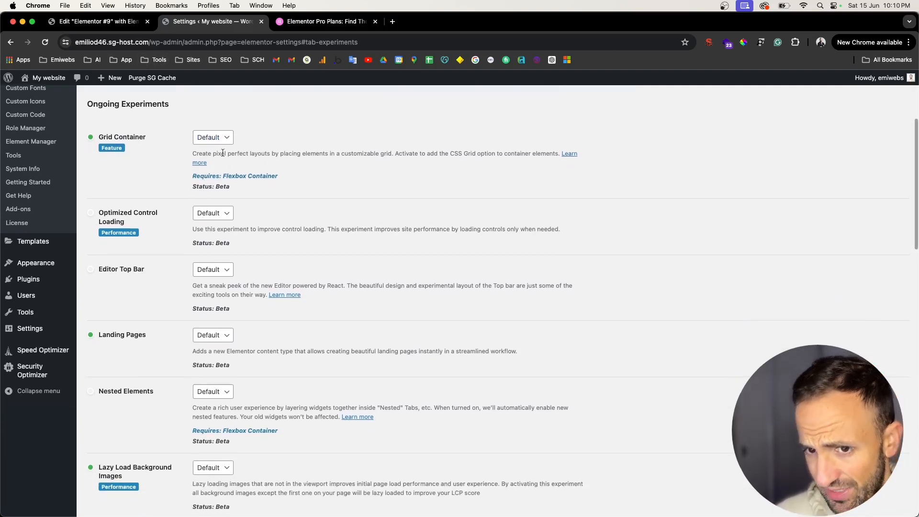
scroll(113, 273, down, 1)
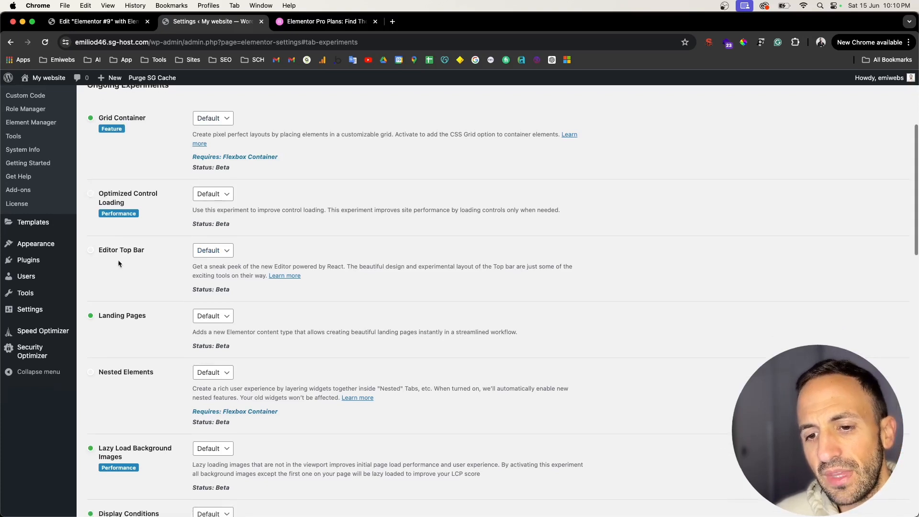
scroll(118, 220, down, 3)
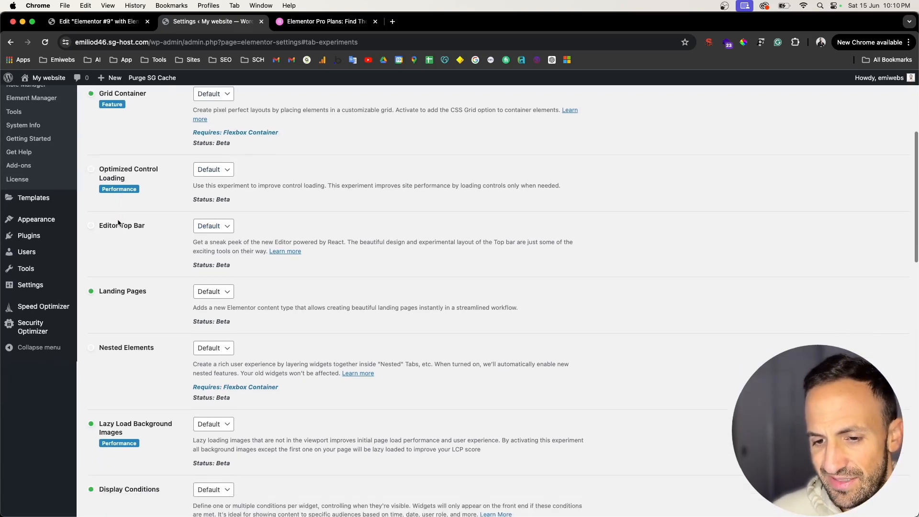
scroll(119, 225, down, 1)
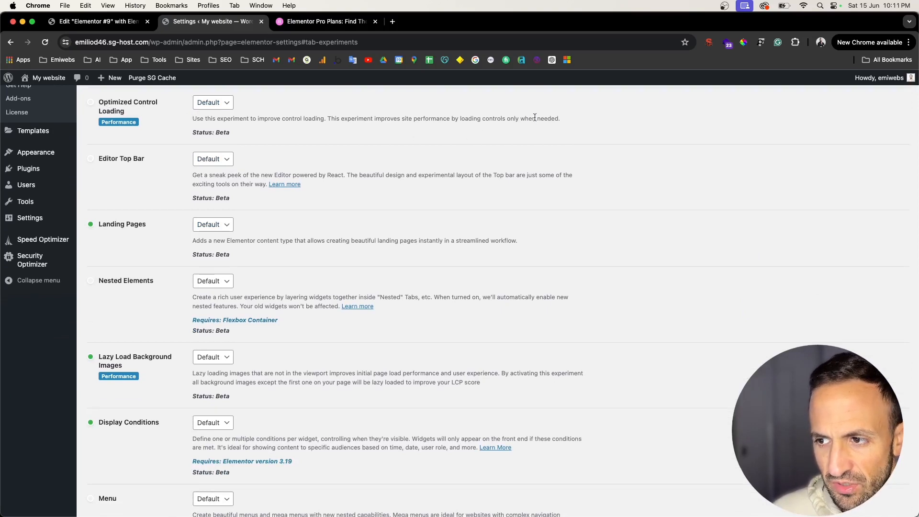
drag(535, 118, 243, 118)
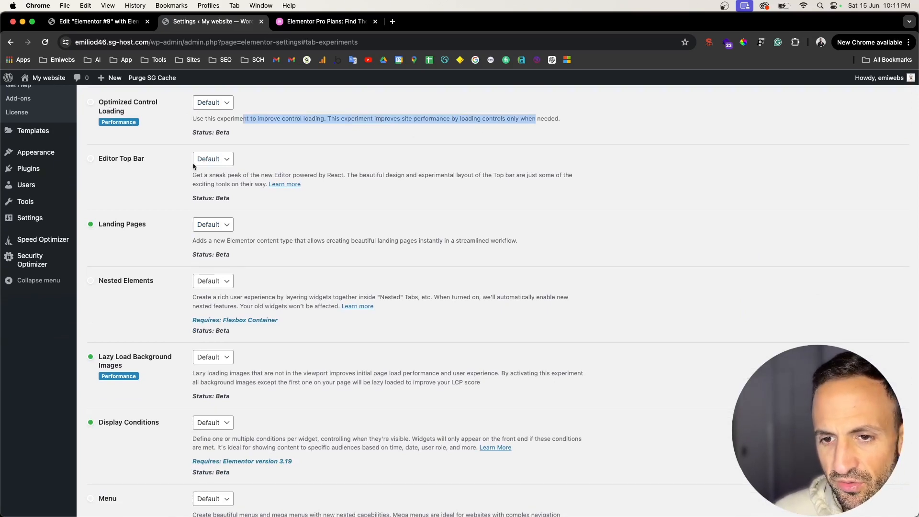
scroll(162, 274, down, 5)
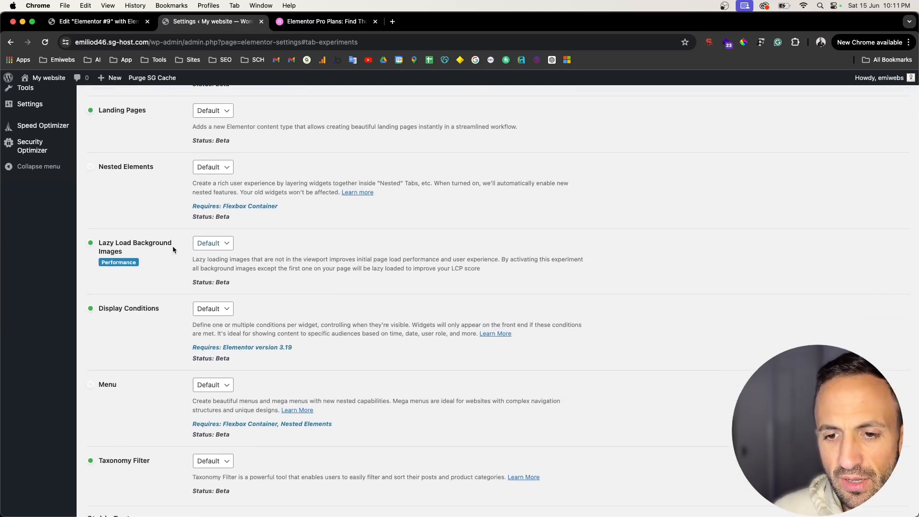
scroll(173, 246, down, 5)
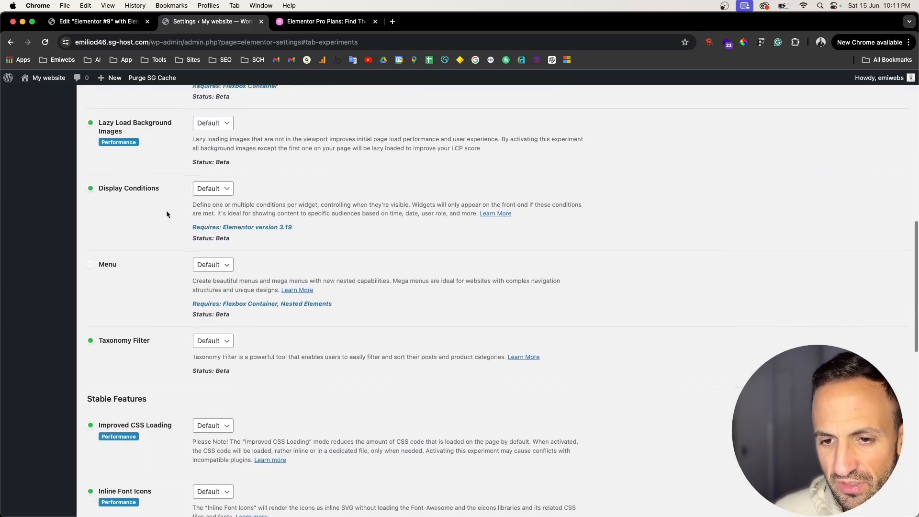
scroll(117, 286, down, 9)
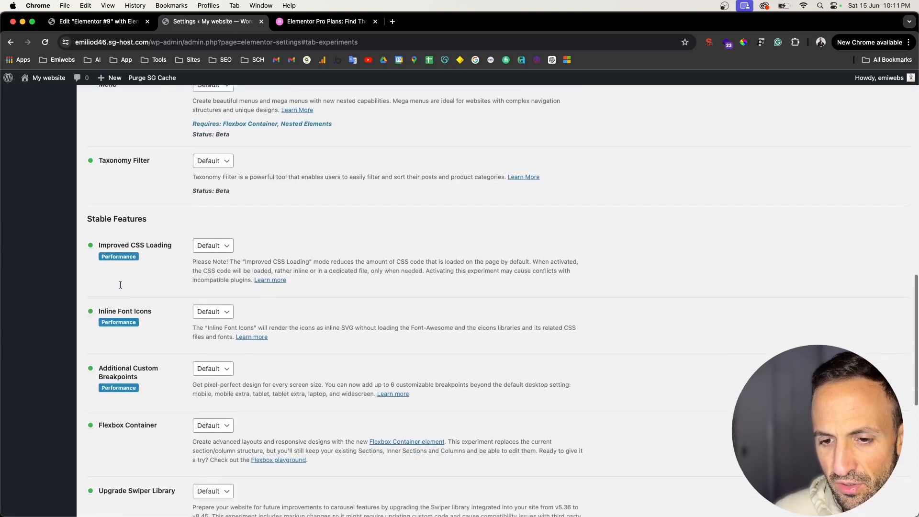
scroll(179, 208, down, 4)
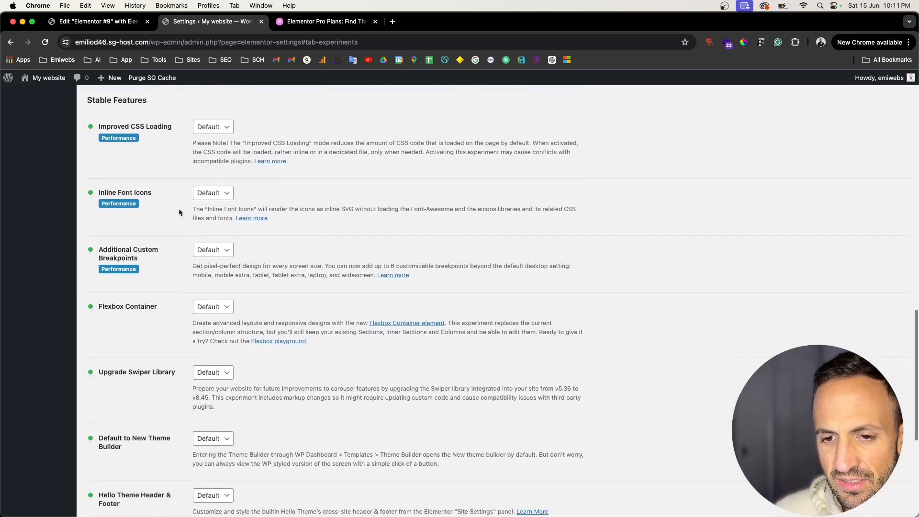
scroll(179, 228, down, 5)
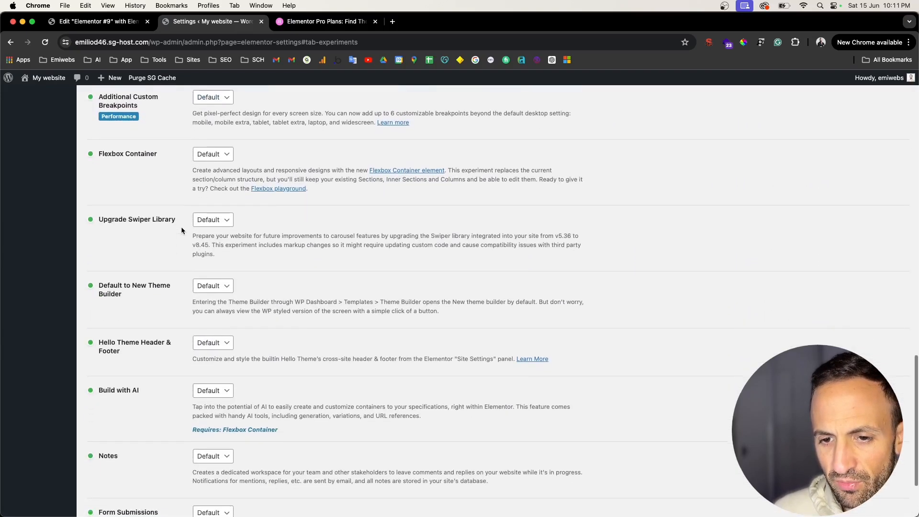
scroll(204, 257, down, 4)
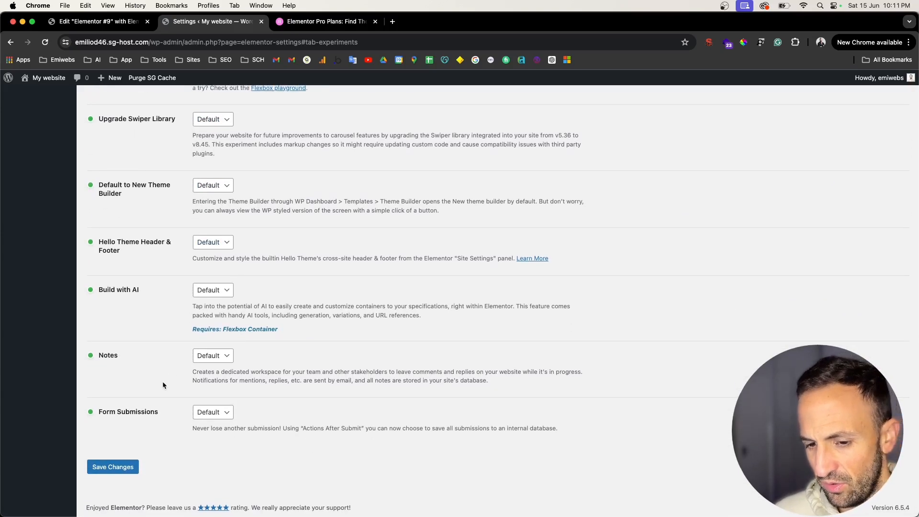
scroll(141, 482, up, 20)
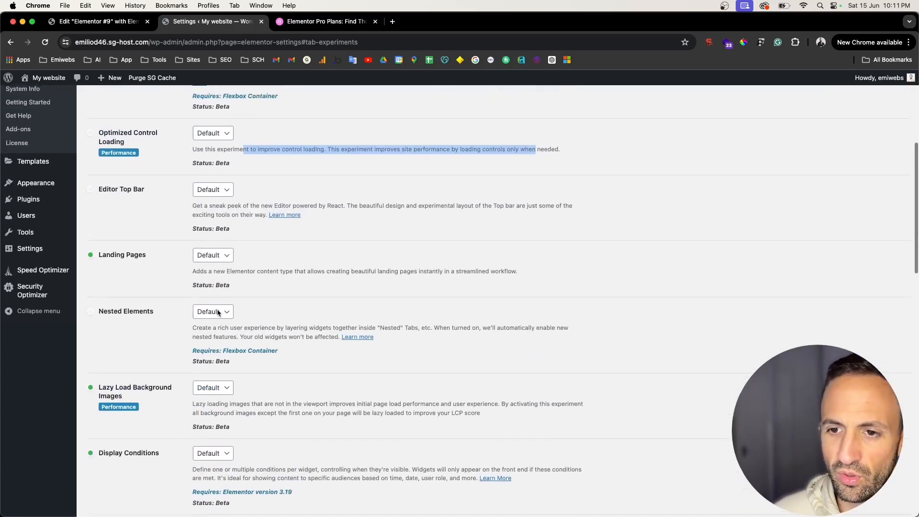
scroll(219, 310, up, 4)
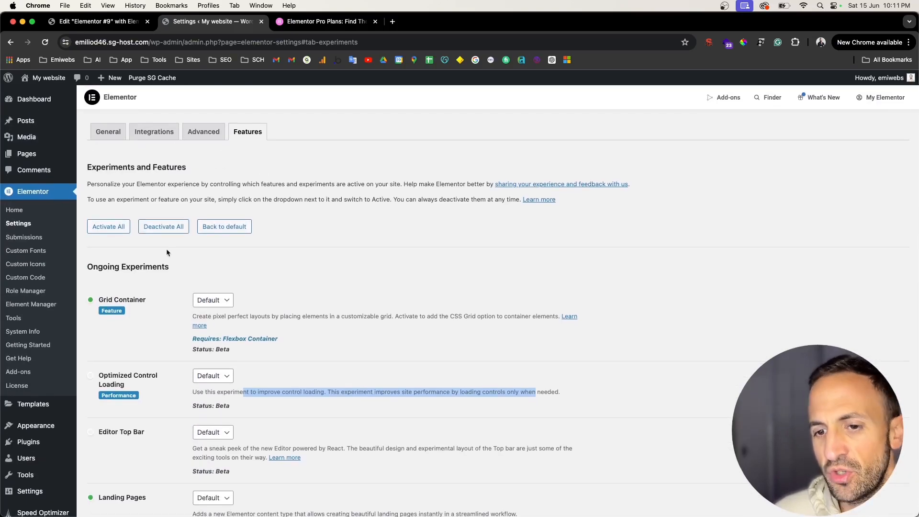
Step: Check the choices of the Grid Container experiment, keep it at Default, and save the Features settings
click(214, 302)
click(182, 312)
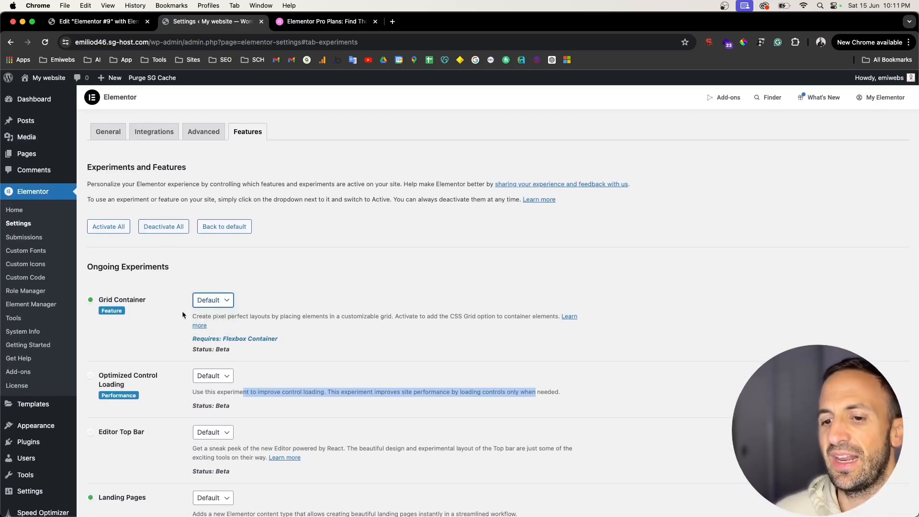
click(224, 306)
click(155, 337)
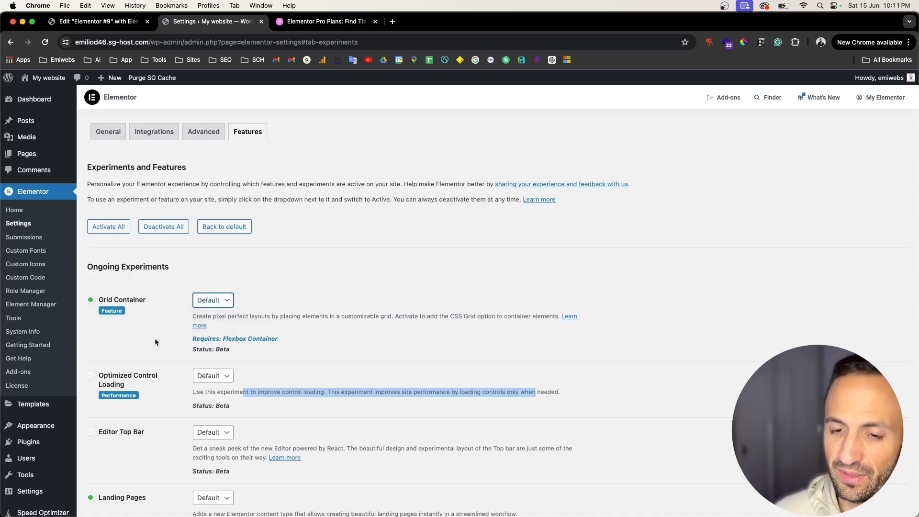
scroll(149, 351, down, 3)
scroll(150, 354, down, 15)
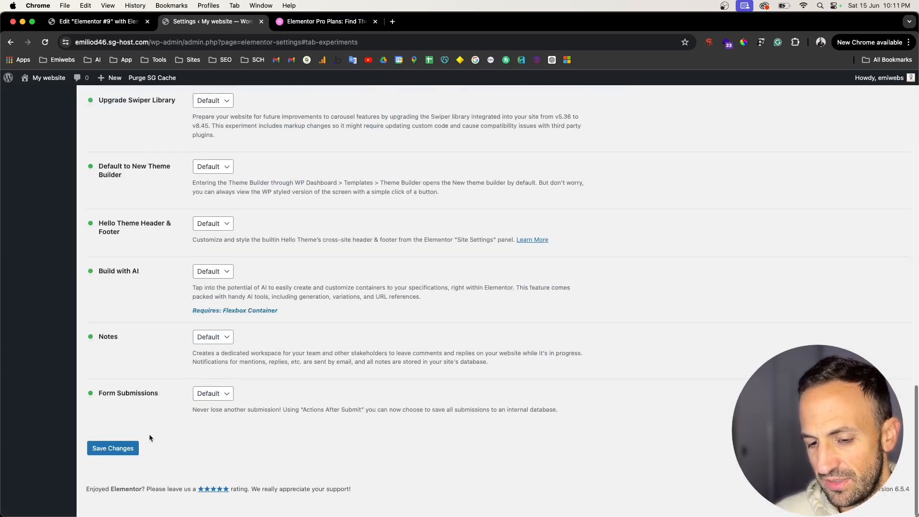
click(133, 469)
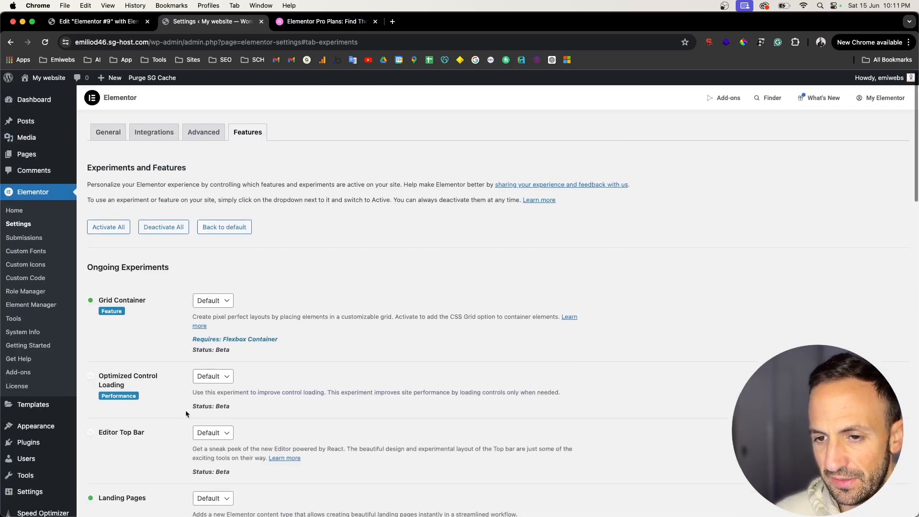
Step: Open Elementor's Submissions page, and bring up the site's list of all pages in a new browser tab
click(14, 237)
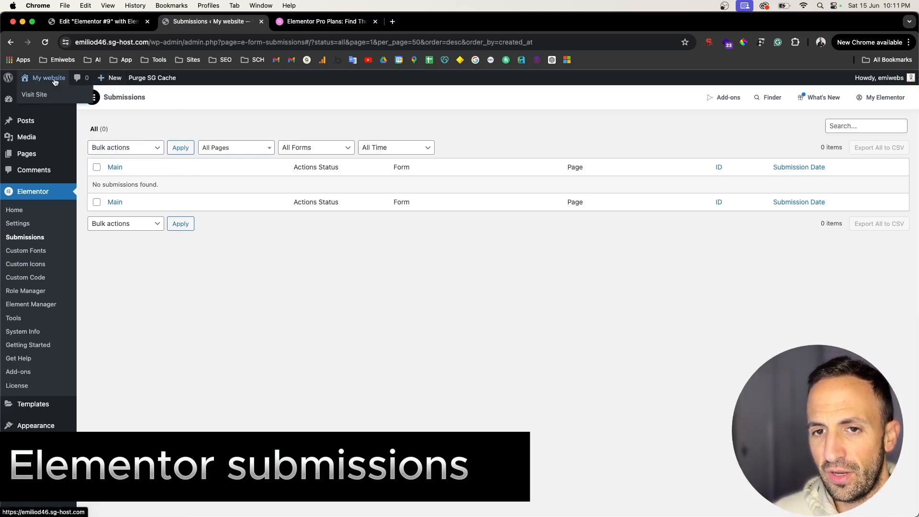
right_click(43, 94)
click(67, 96)
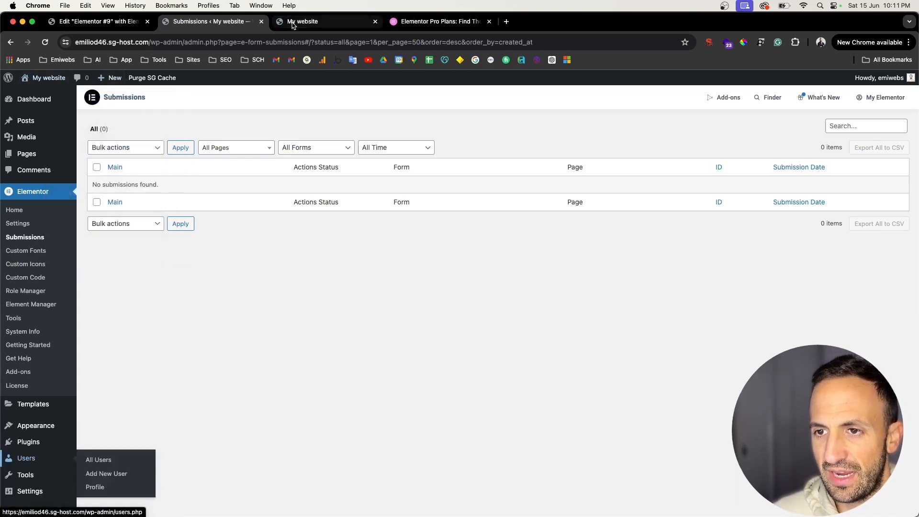
click(293, 22)
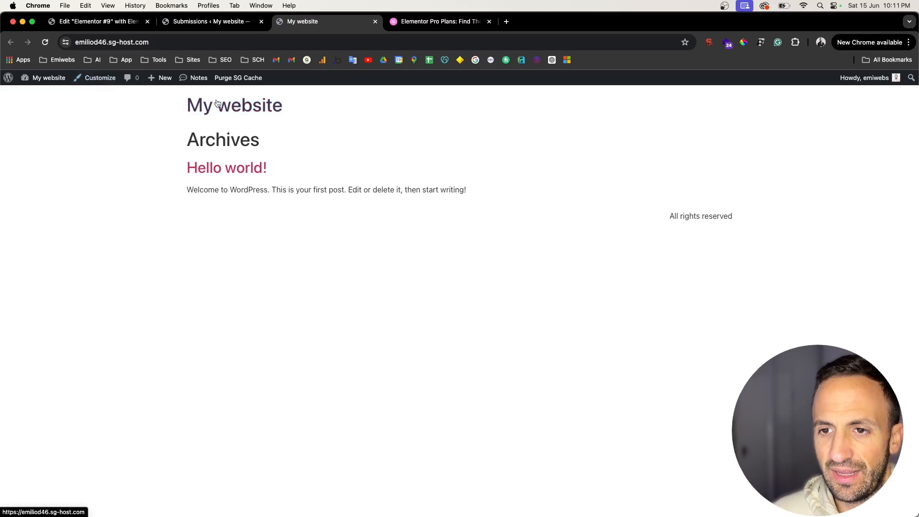
click(50, 94)
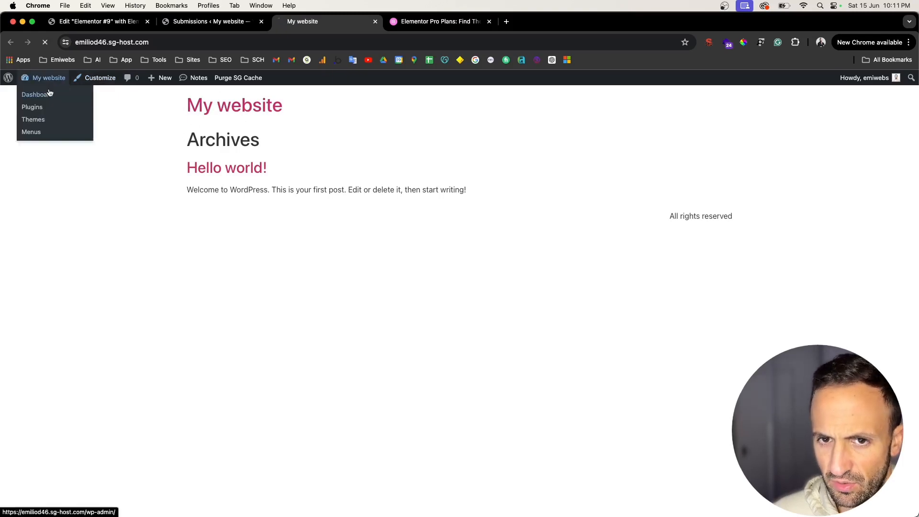
mouse_move(27, 189)
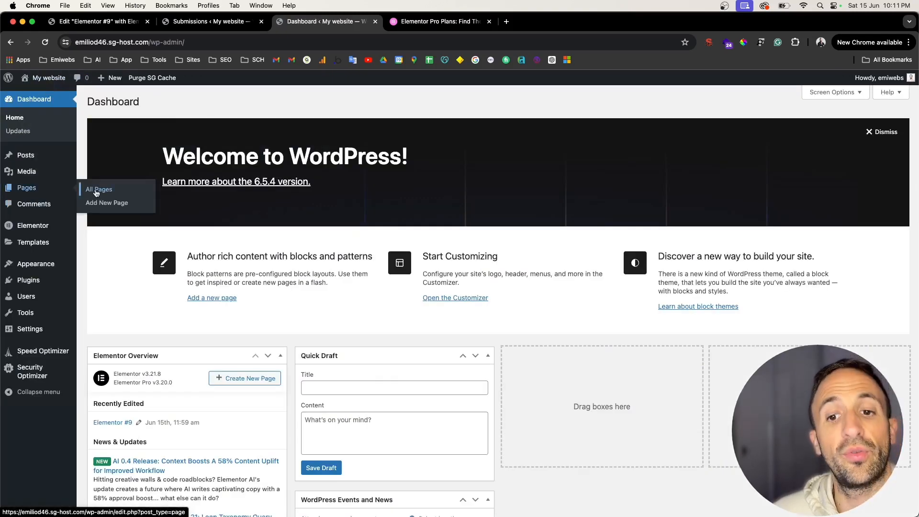
click(97, 190)
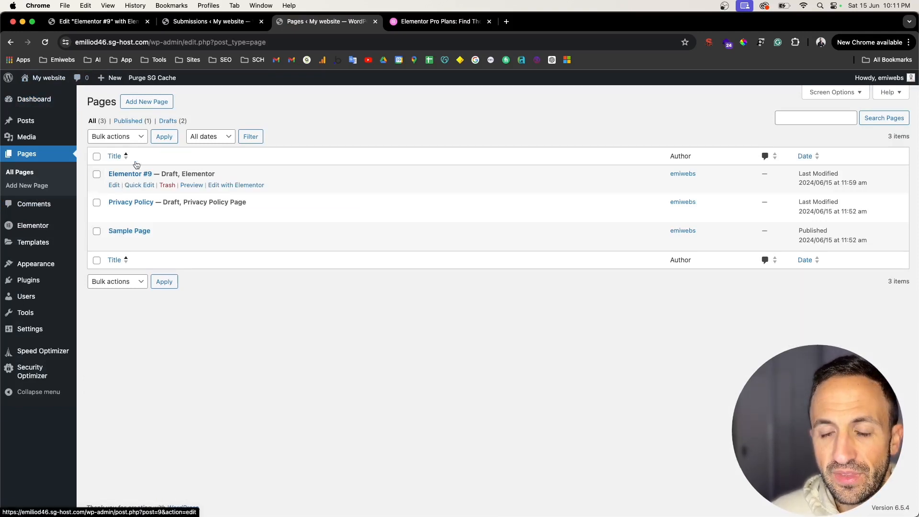
Step: Return to Elementor's Submissions page and examine where it sits among the Elementor sections
click(214, 22)
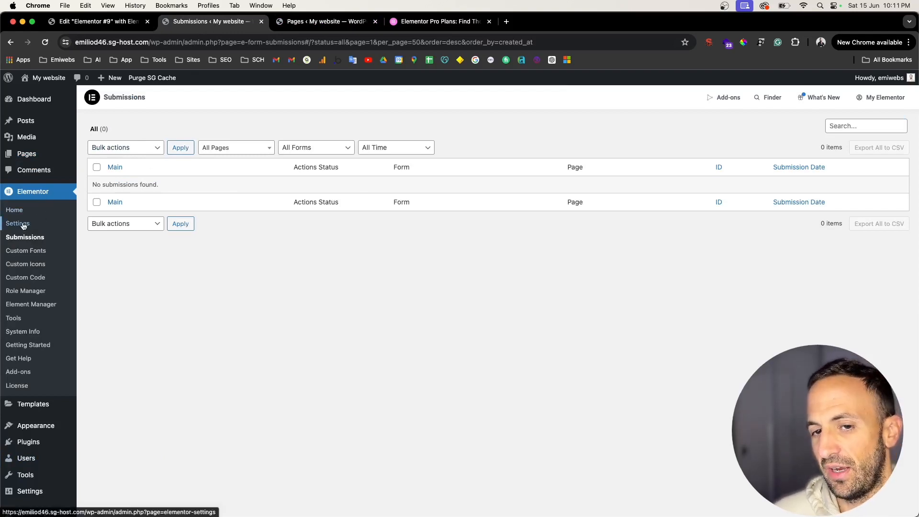
scroll(24, 248, up, 5)
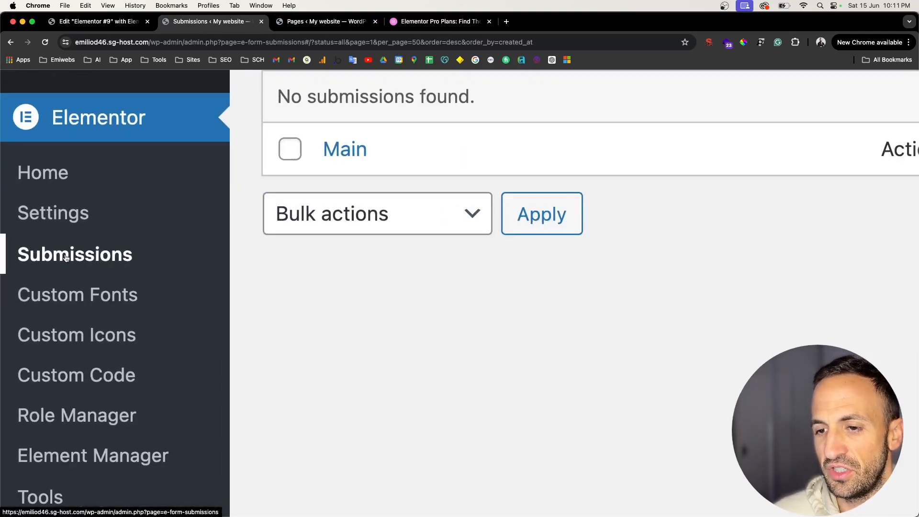
scroll(366, 280, down, 5)
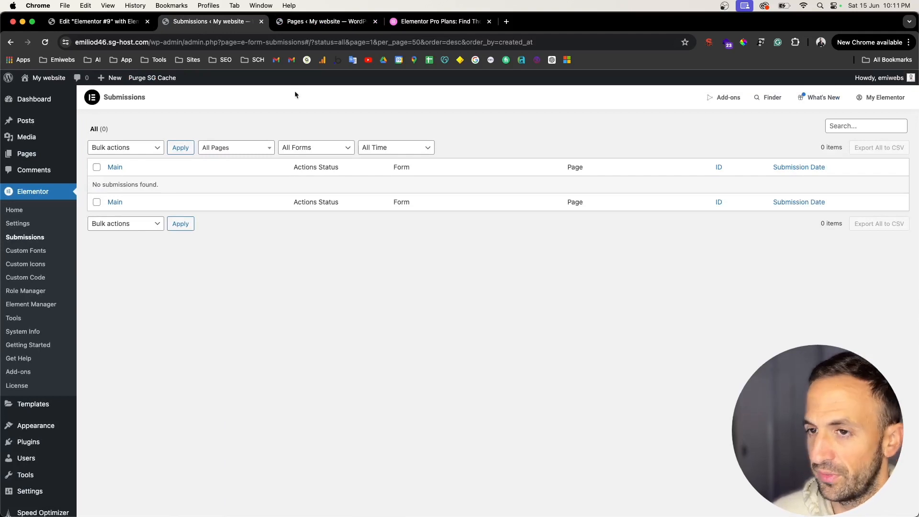
Step: Open the Elementor #9 page in the Elementor editor and add a Form widget above the image
click(307, 21)
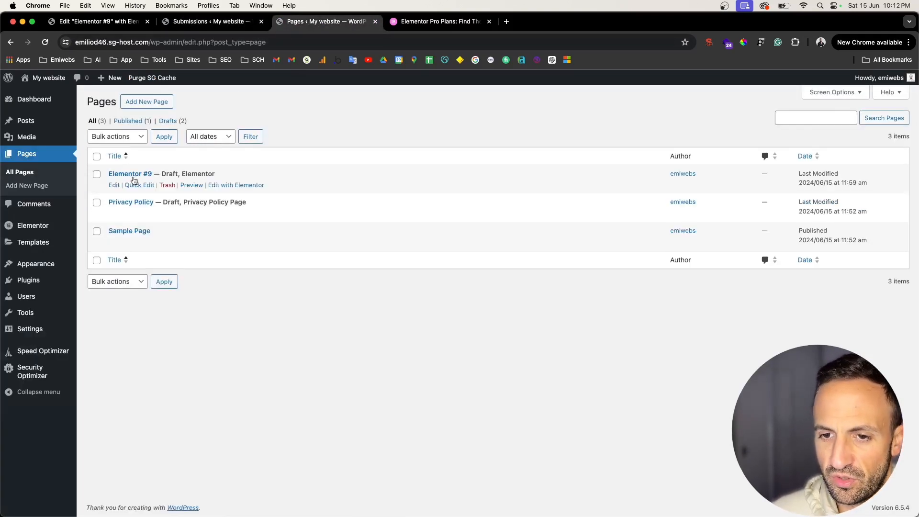
click(218, 190)
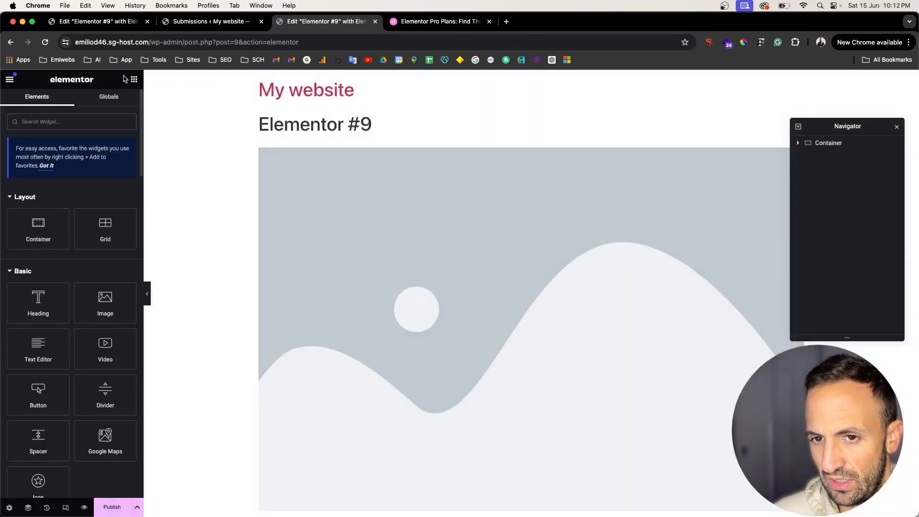
click(67, 123)
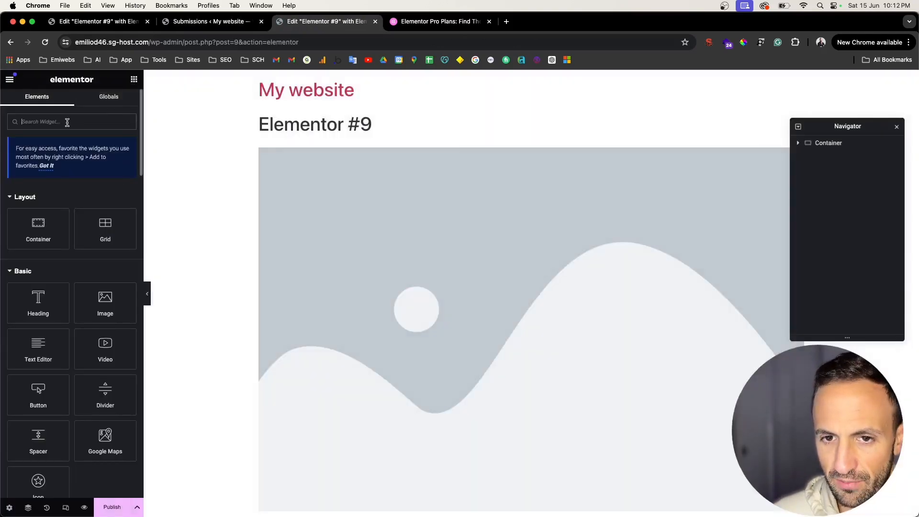
text(form)
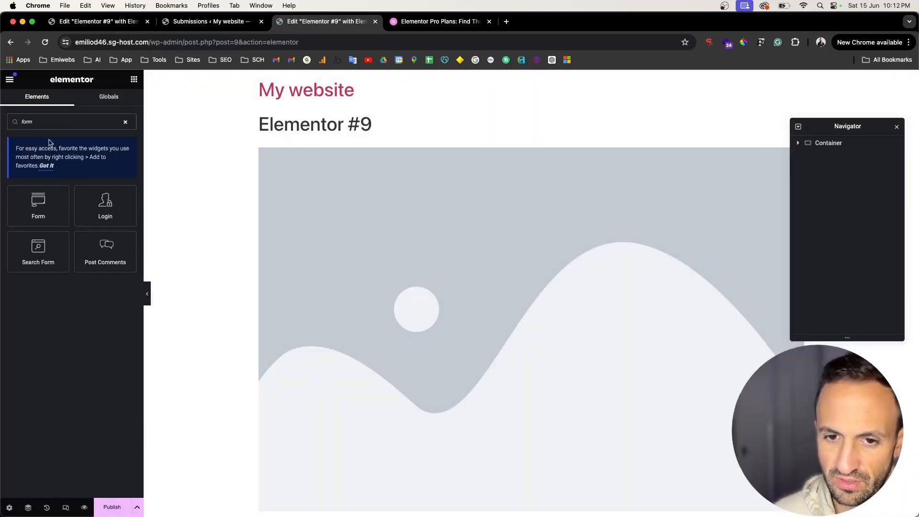
drag(38, 203, 349, 158)
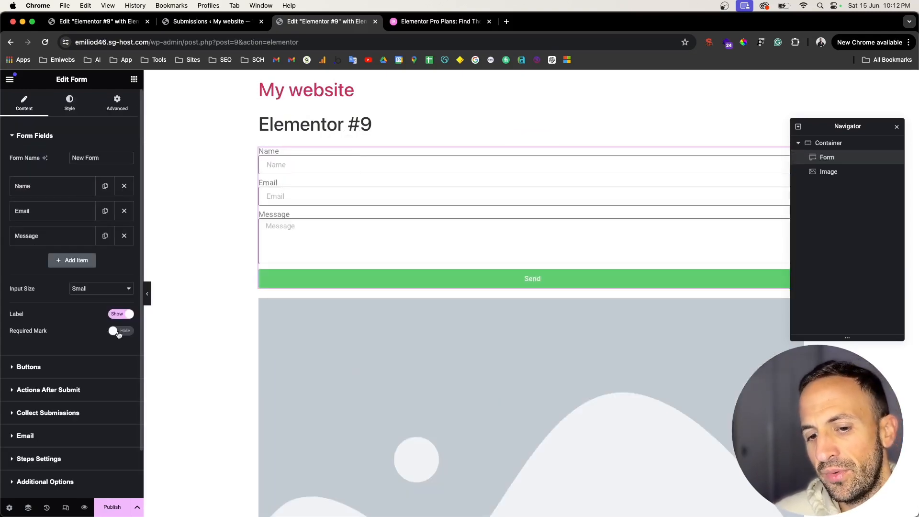
Step: Start a new font in Elementor's Custom Fonts, enter "Name font" as its font family, and add a font variation
click(225, 26)
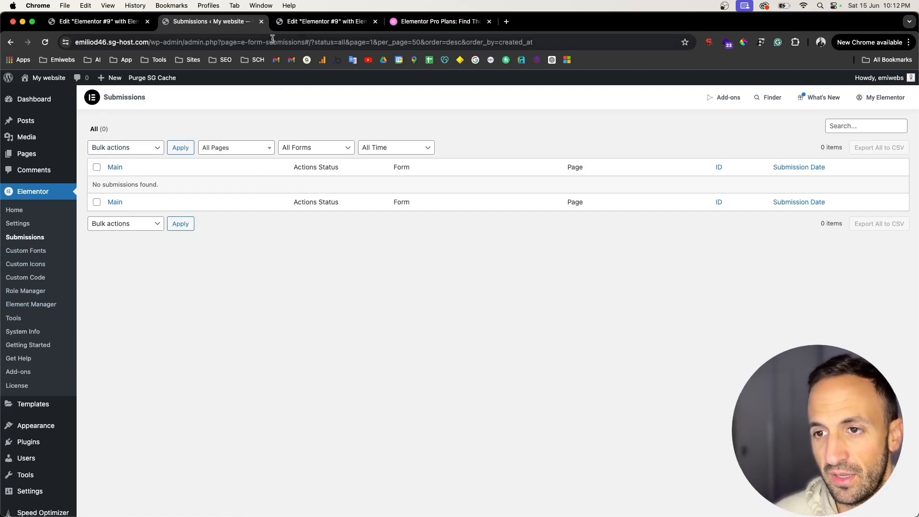
click(22, 252)
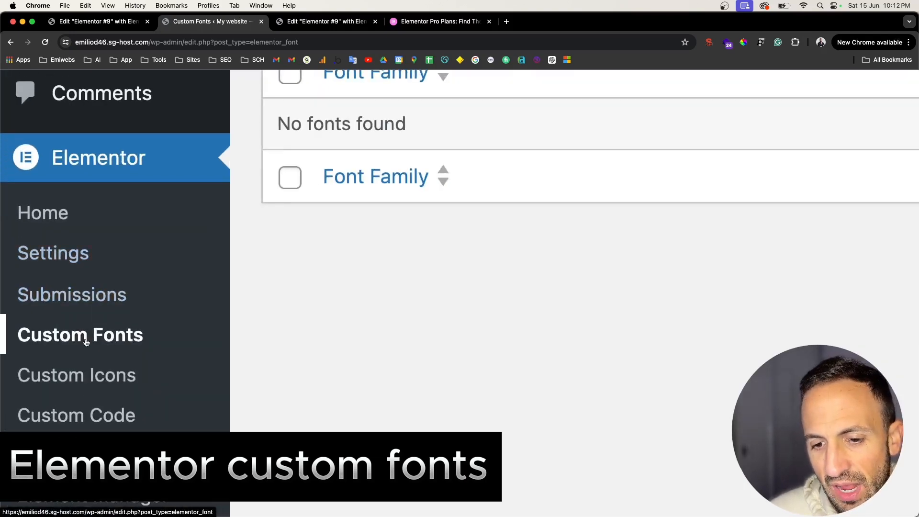
scroll(512, 162, up, 5)
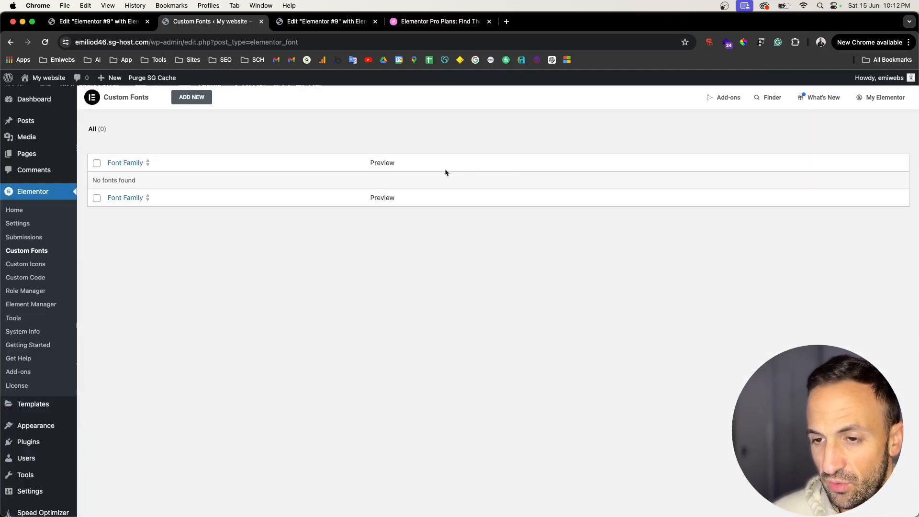
click(202, 105)
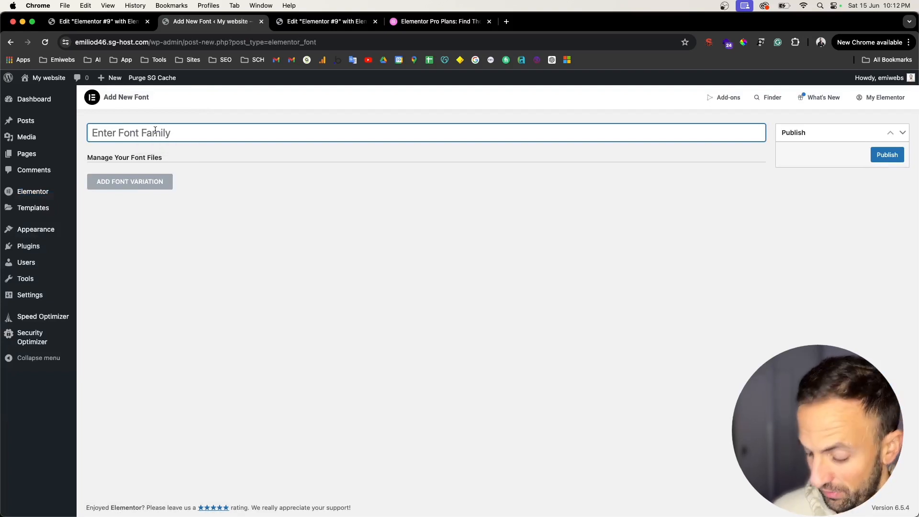
text(Name font)
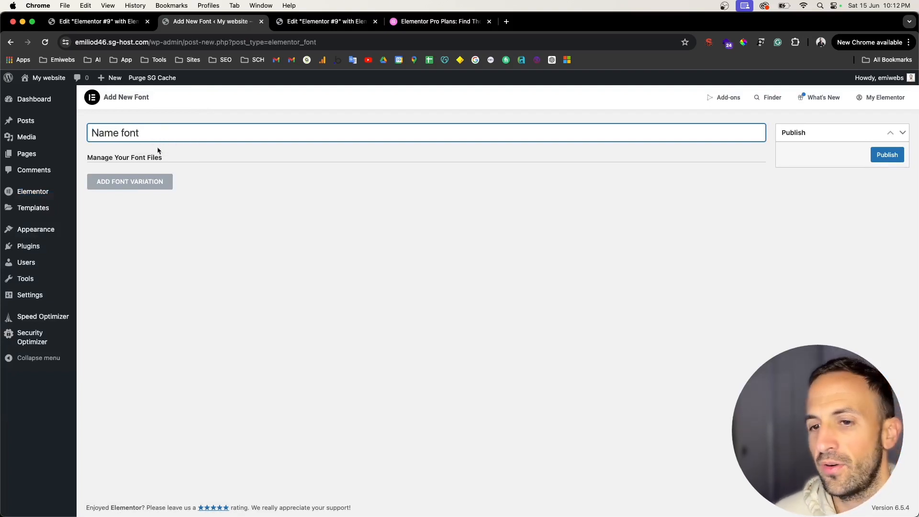
click(132, 182)
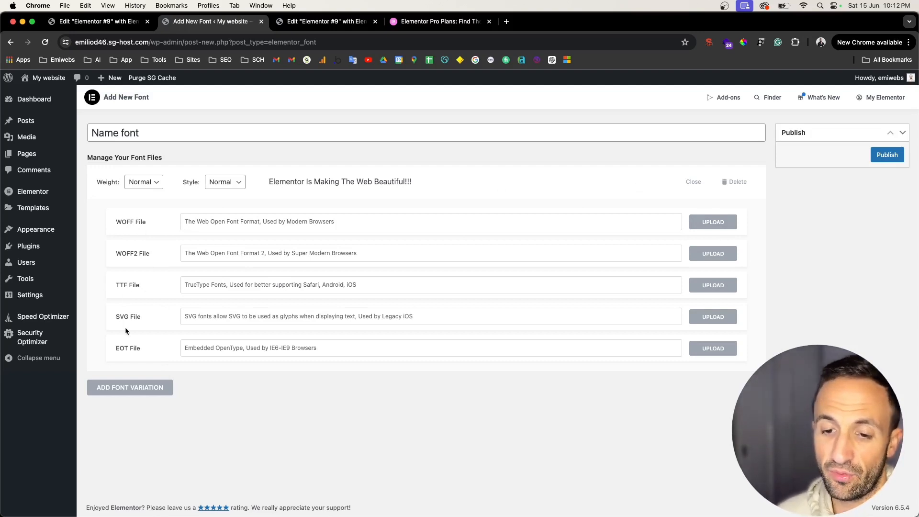
Step: Examine the variation's font file formats and the font family name on the new font page
drag(120, 317, 150, 314)
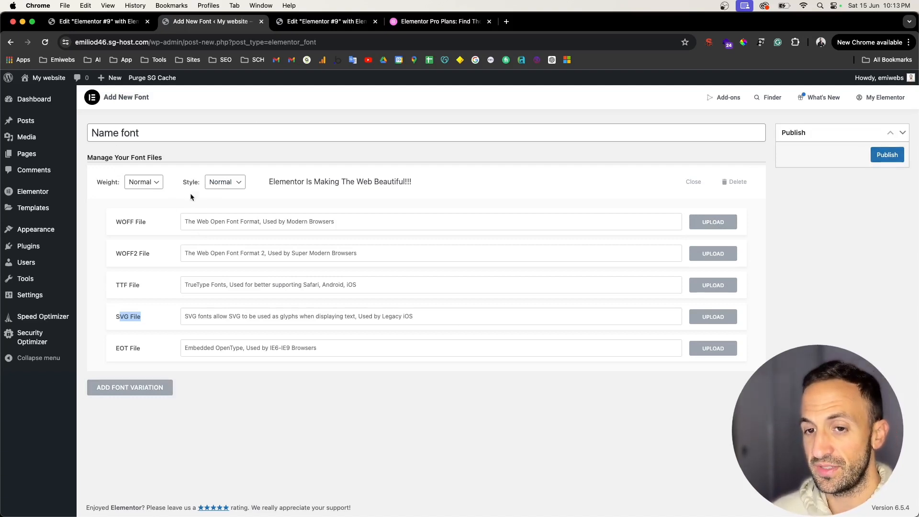
triple_click(166, 137)
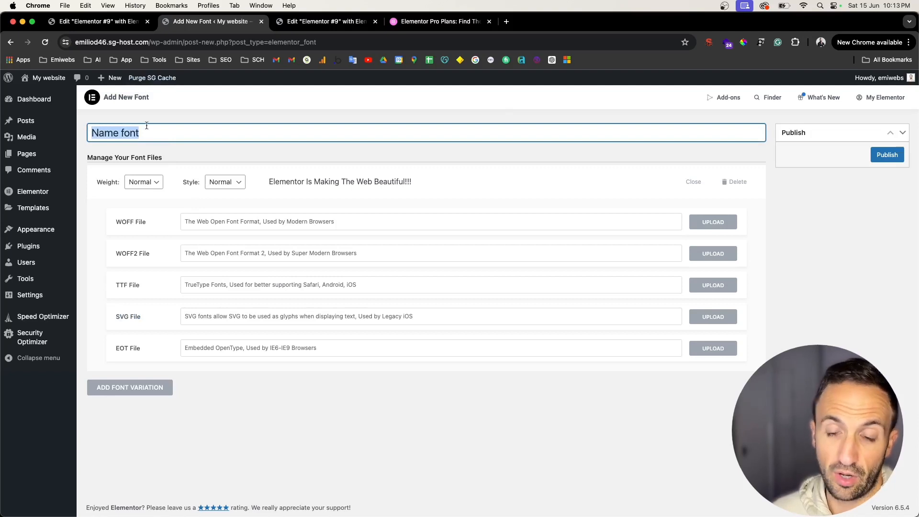
scroll(146, 130, down, 1)
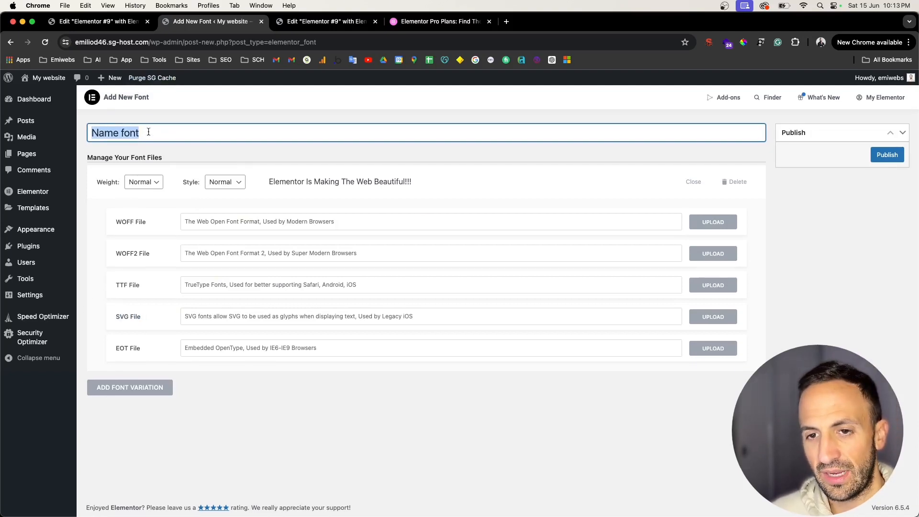
click(152, 115)
Step: Open Elementor's Custom Icons page to view where new icon sets are added
mouse_move(47, 192)
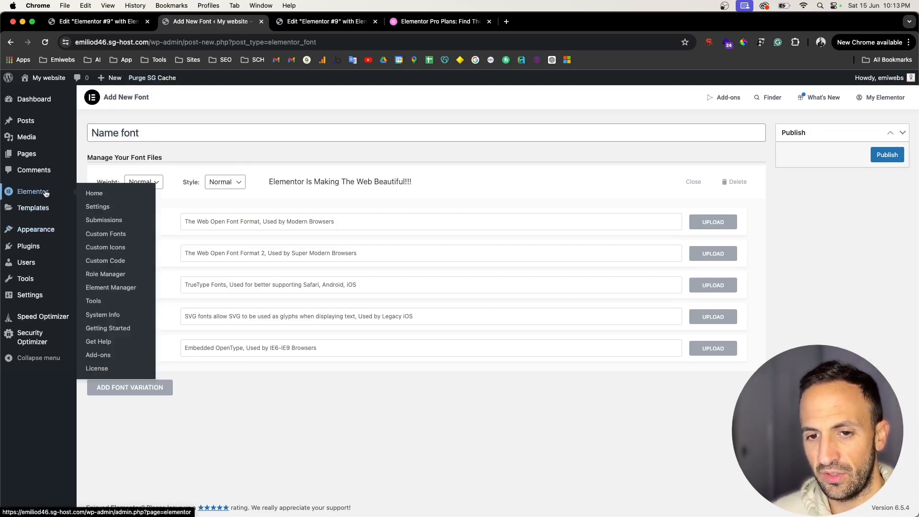
scroll(119, 252, up, 5)
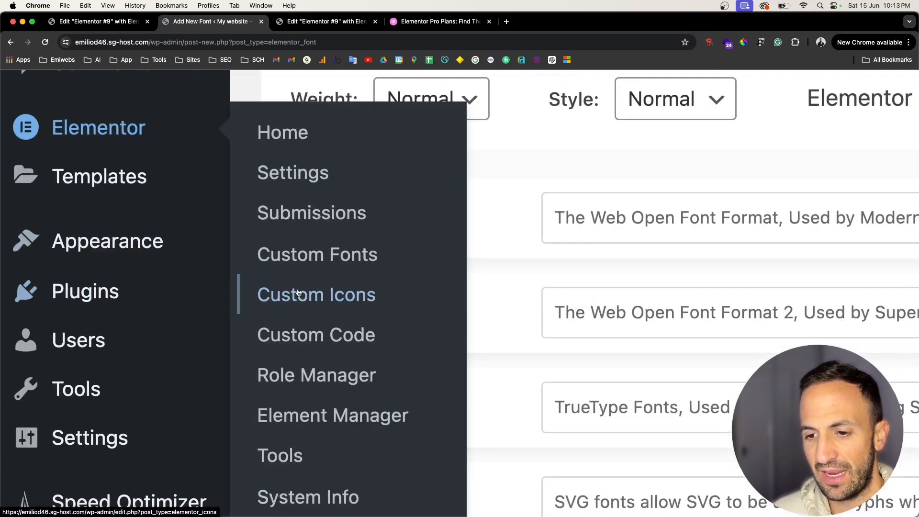
click(306, 298)
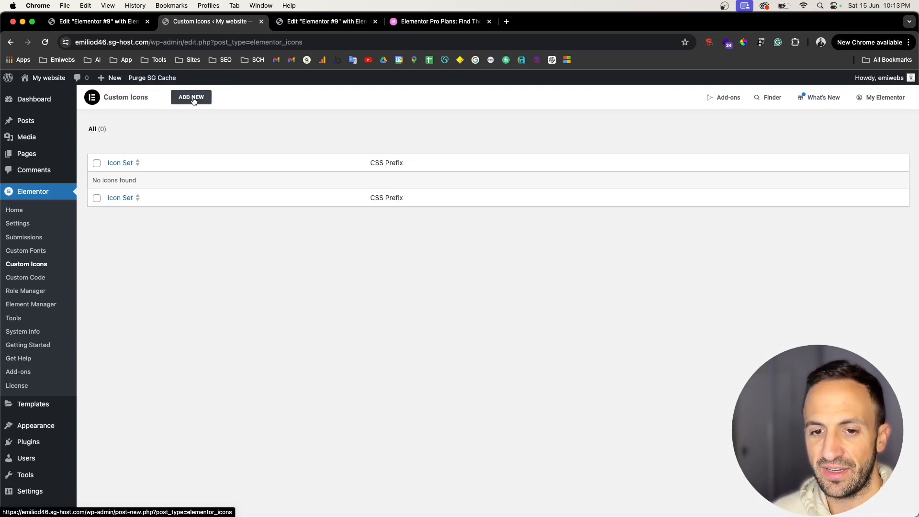
Step: Open Elementor's Role Manager and check the access options of the Editor role
click(33, 293)
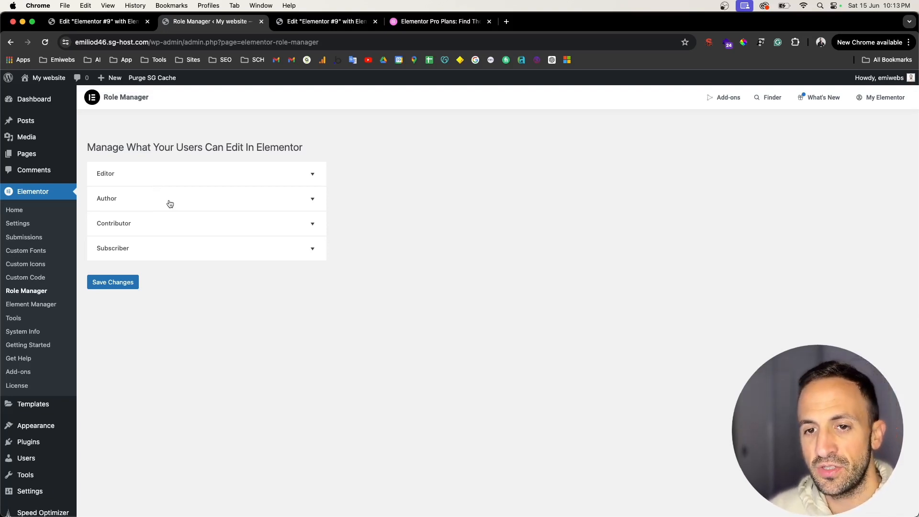
click(191, 178)
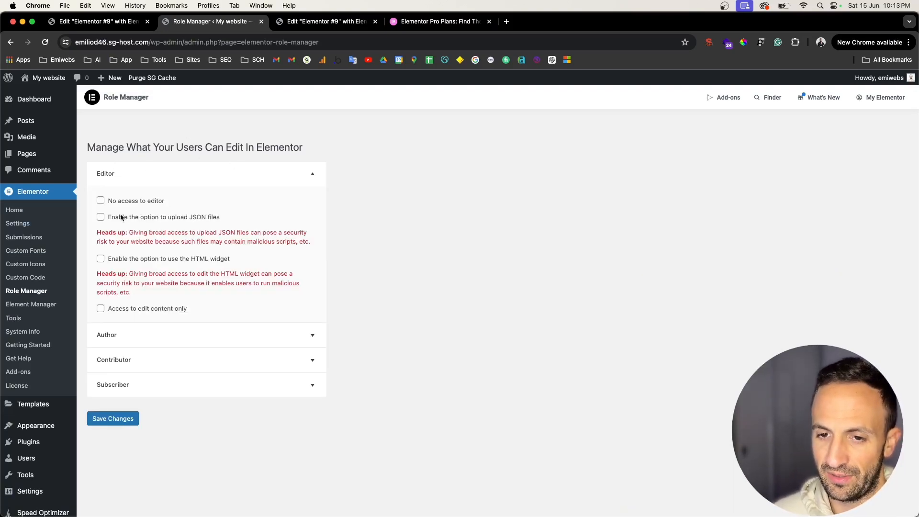
click(138, 184)
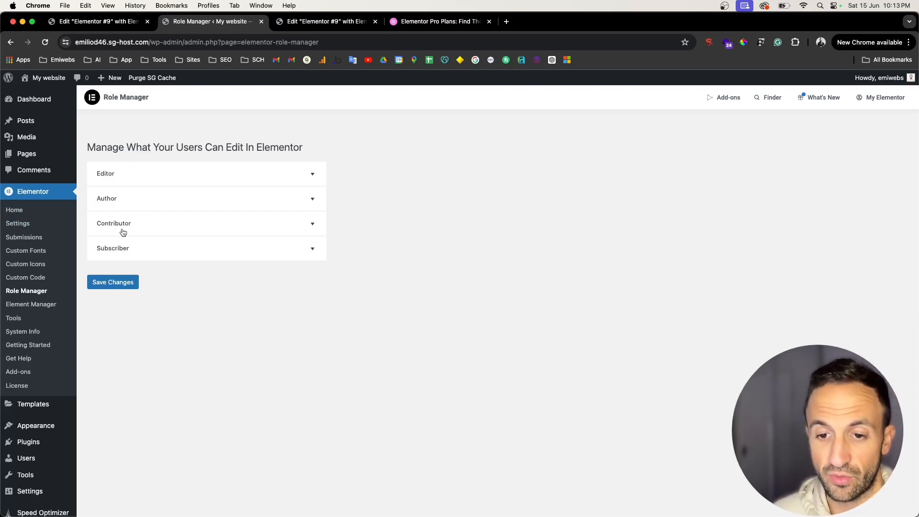
Step: Expand the Subscriber role in the Role Manager to review its Elementor access options, and collapse it again
click(118, 253)
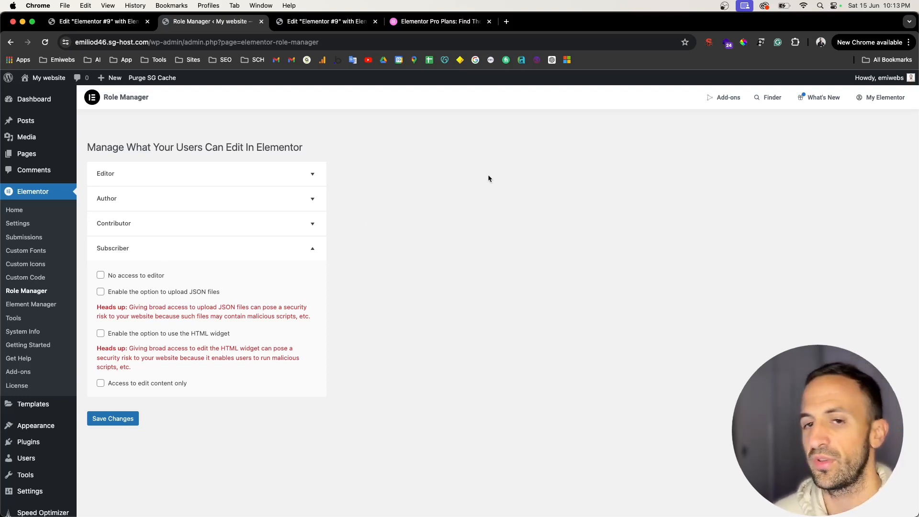
click(152, 245)
click(143, 261)
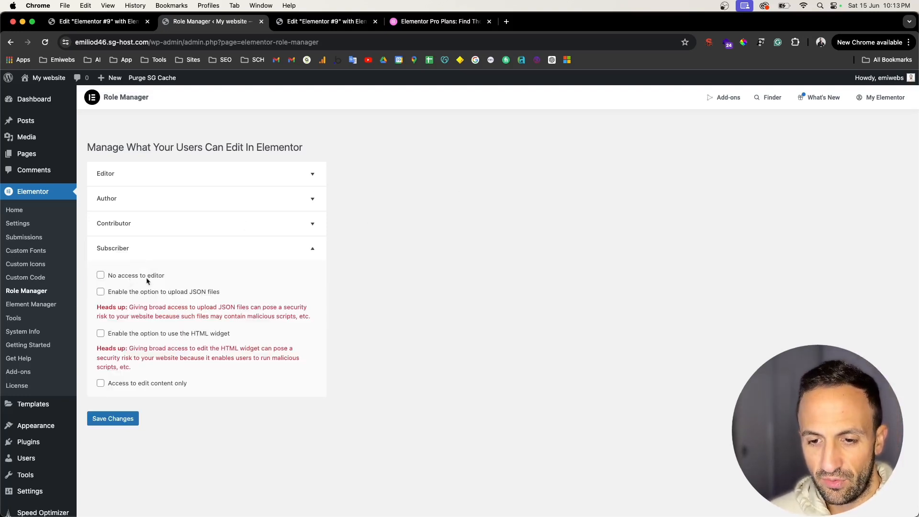
click(186, 252)
Step: Open Elementor's Element Manager and examine the full list of elements with their status, usage, plugin and permission settings
scroll(50, 297, down, 1)
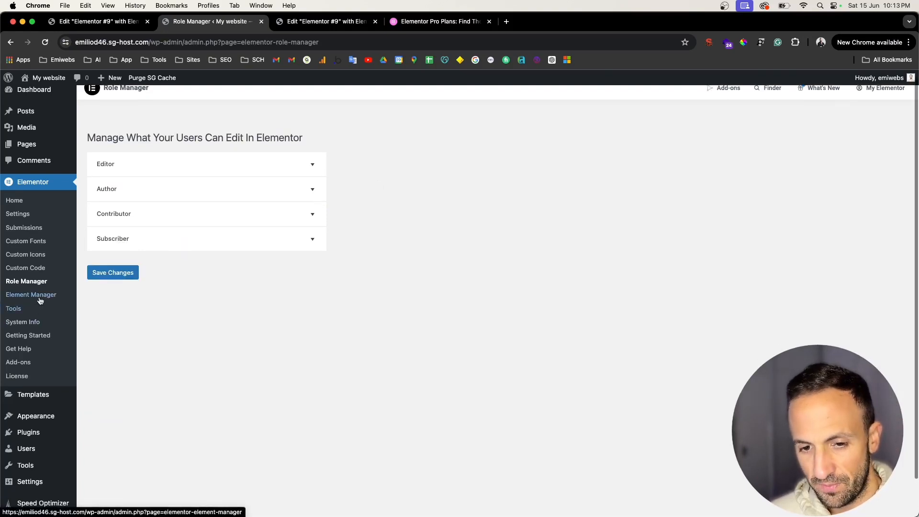
click(43, 297)
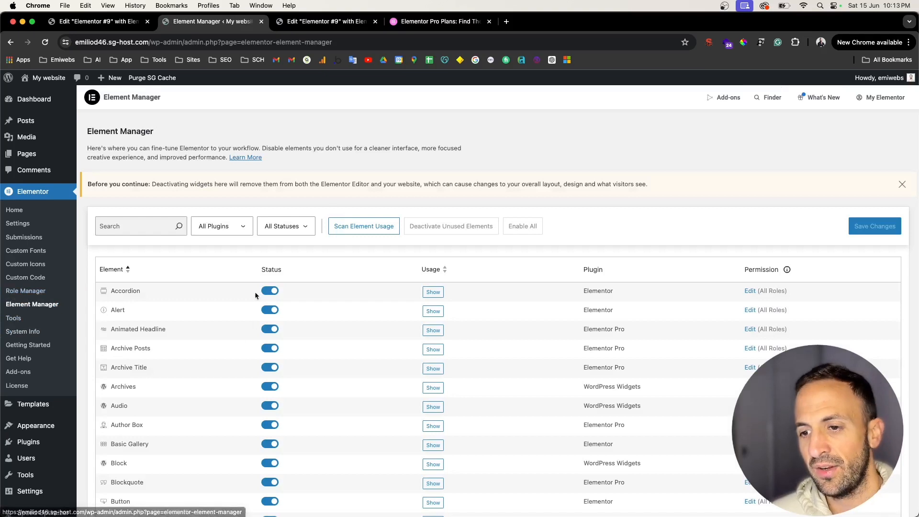
scroll(425, 330, down, 1)
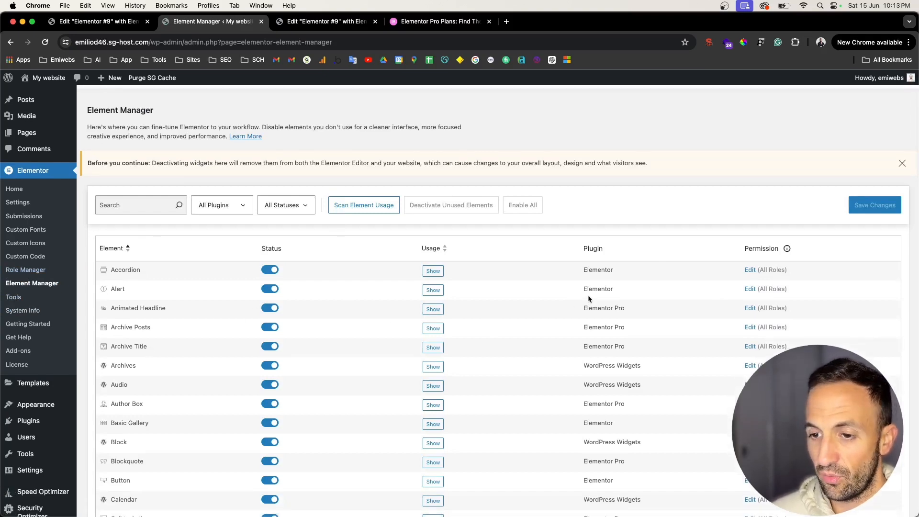
scroll(203, 308, down, 5)
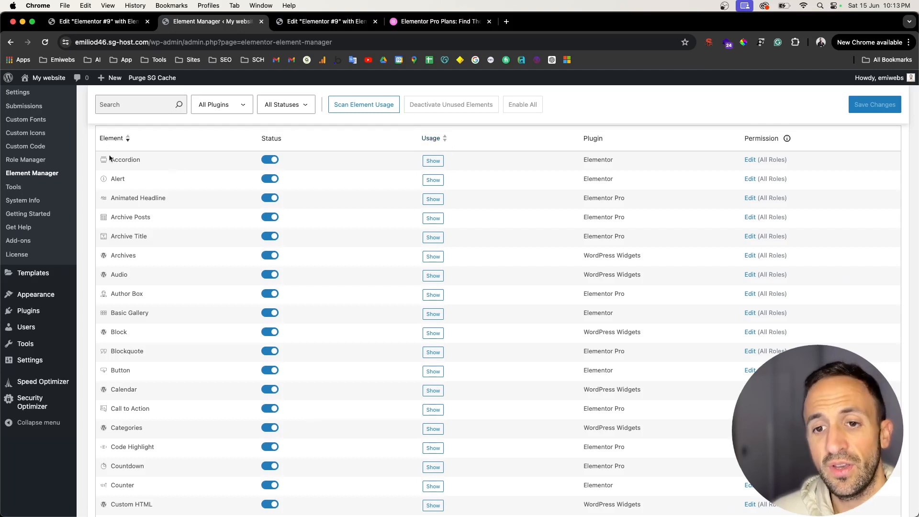
scroll(155, 320, down, 15)
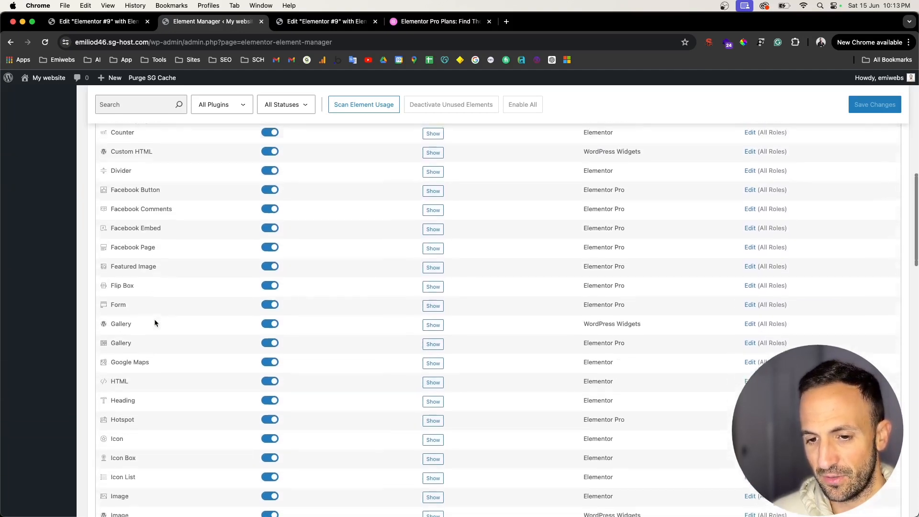
scroll(154, 319, down, 20)
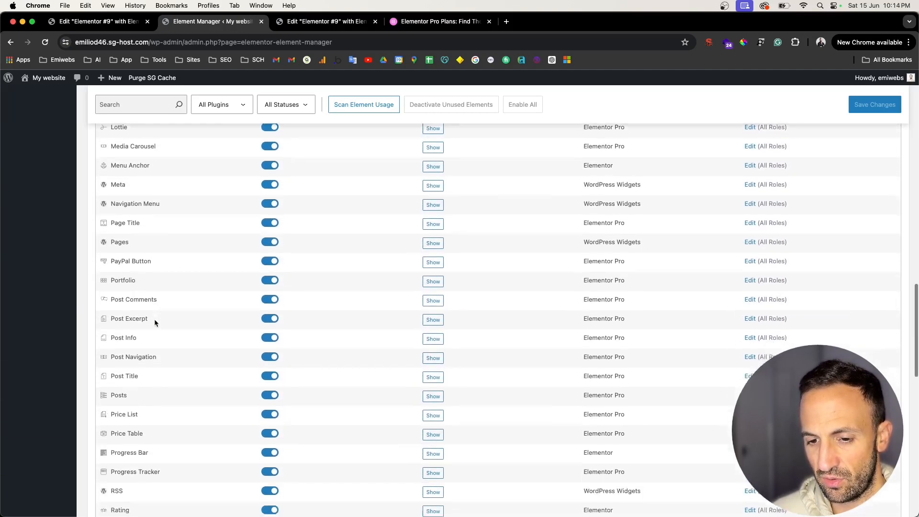
scroll(154, 319, down, 20)
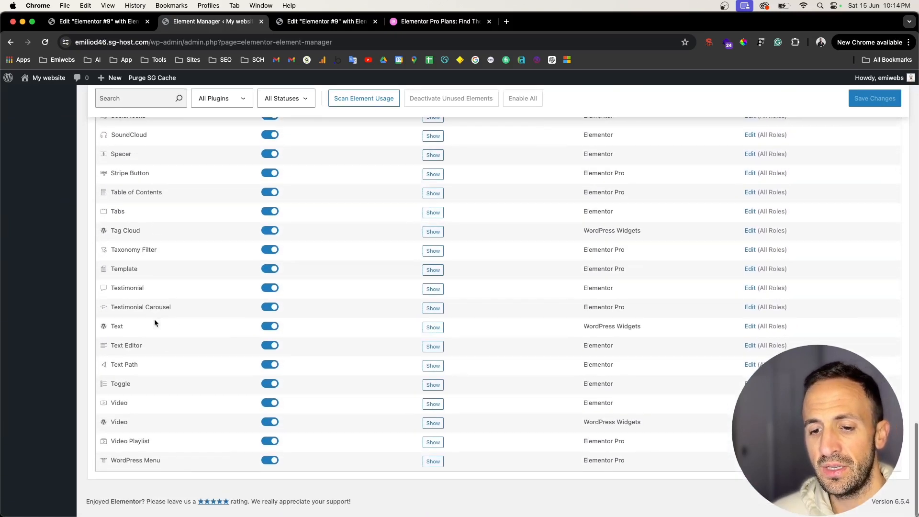
scroll(154, 320, up, 20)
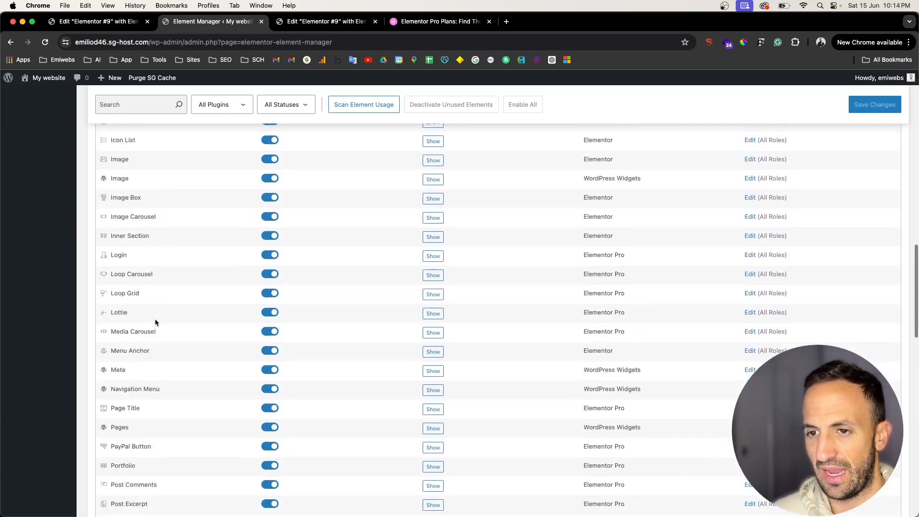
Step: Regenerate the CSS files and data and sync the library in Elementor's general Tools settings
click(19, 318)
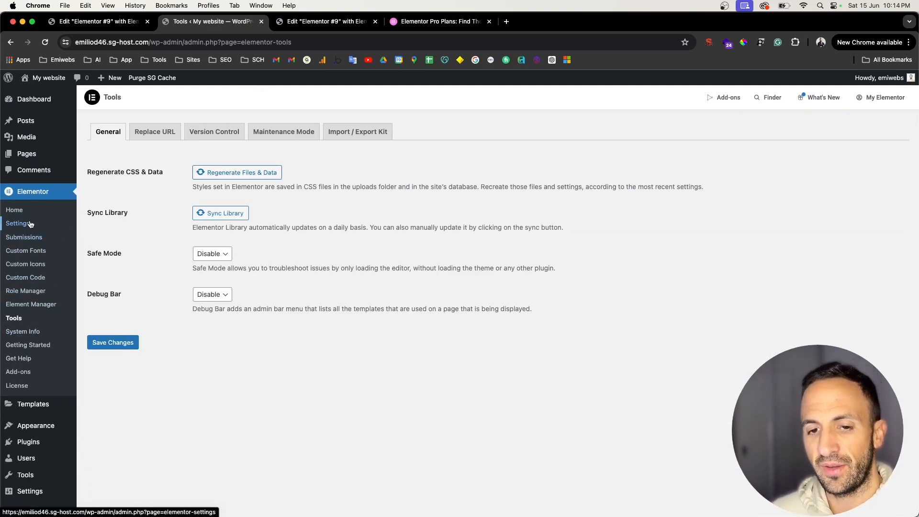
click(45, 214)
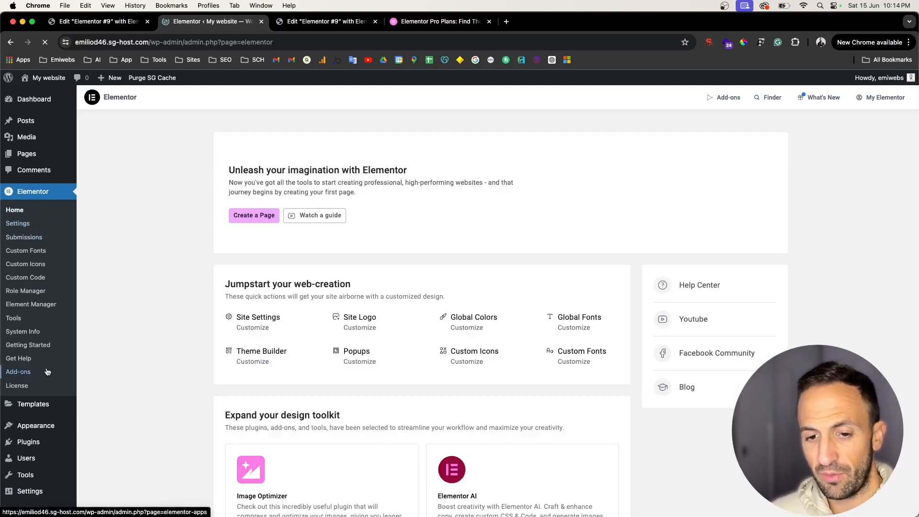
click(14, 318)
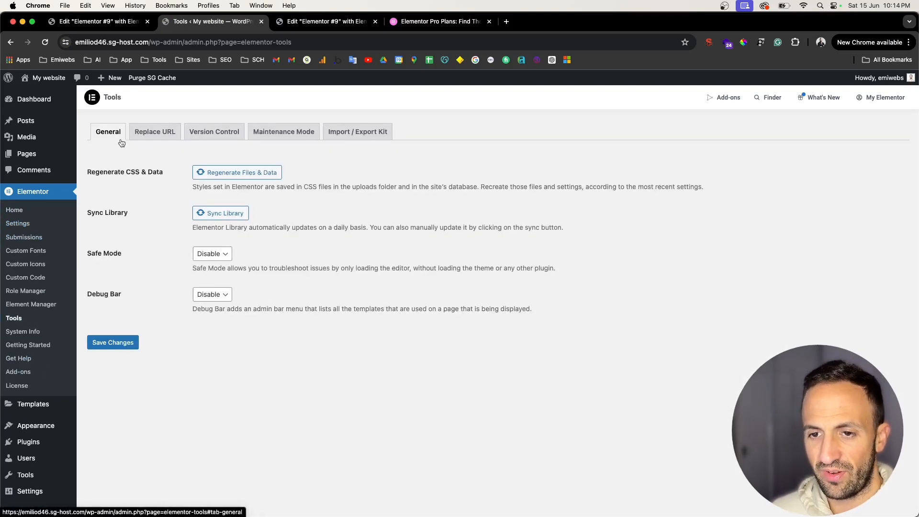
click(14, 318)
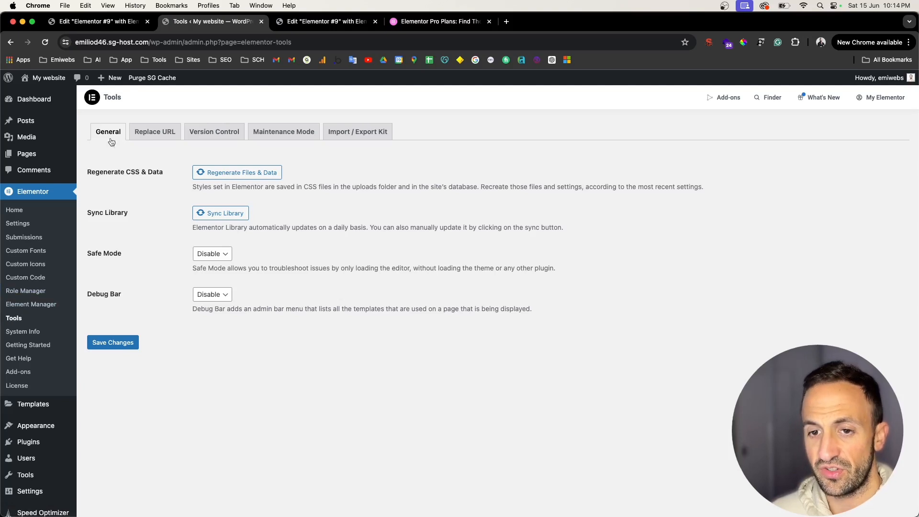
drag(91, 172, 154, 174)
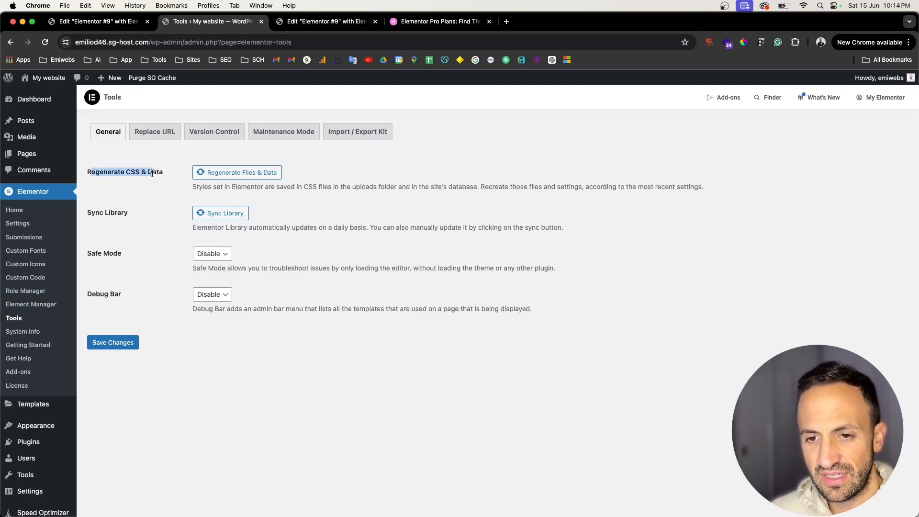
drag(91, 213, 132, 218)
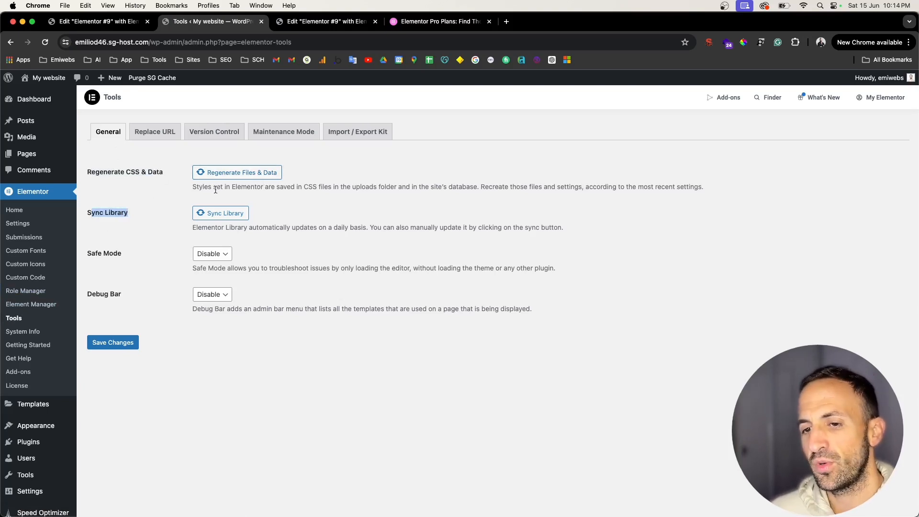
drag(197, 188, 233, 184)
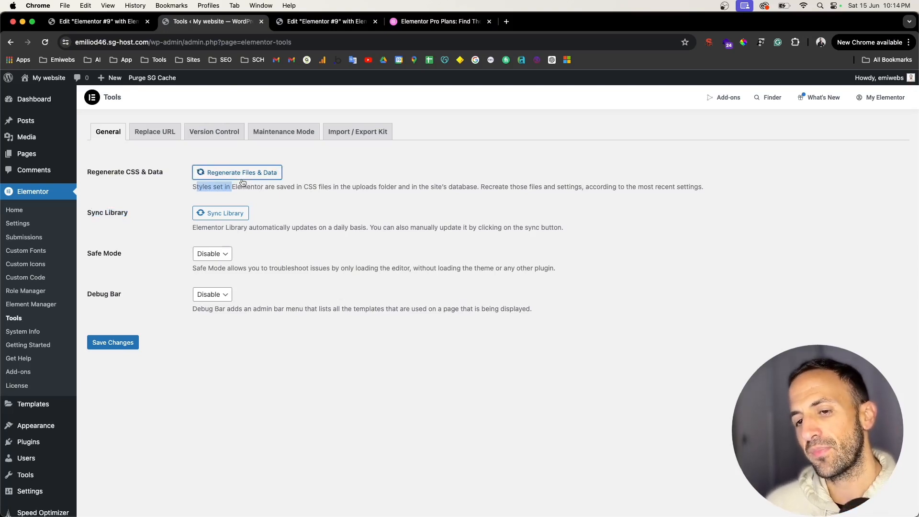
click(244, 219)
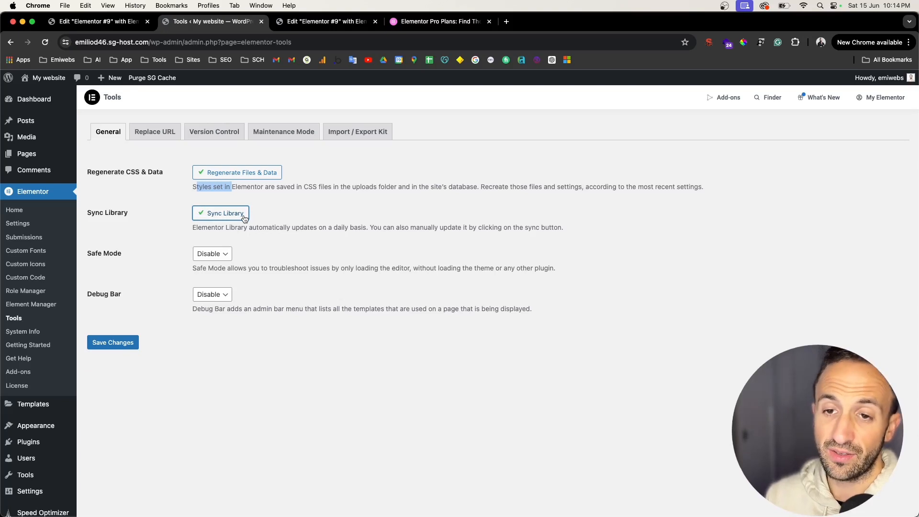
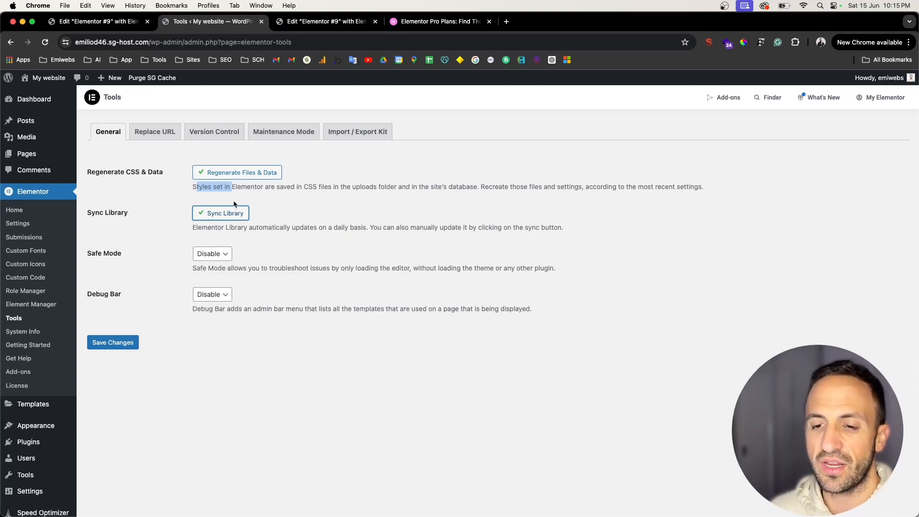
Step: Read the Safe Mode description, set Safe Mode to Enable, and return it to Disable
click(113, 267)
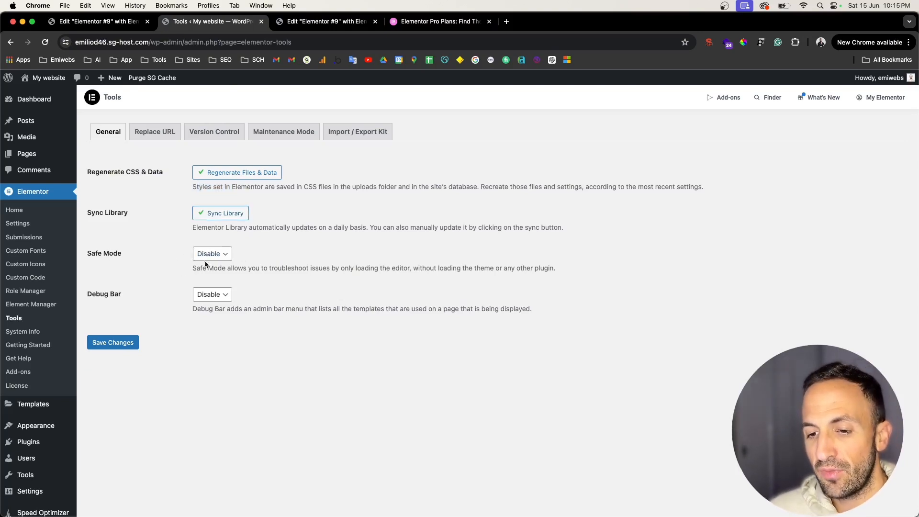
drag(201, 268, 397, 269)
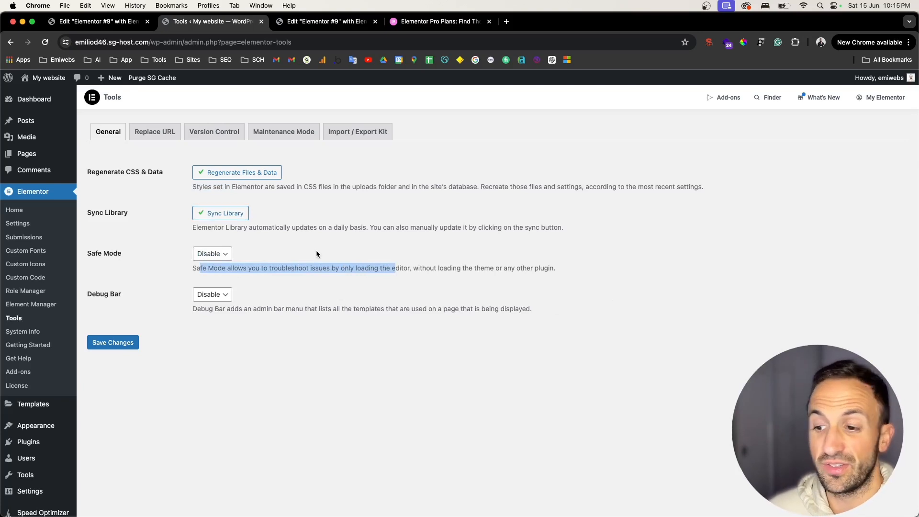
click(223, 254)
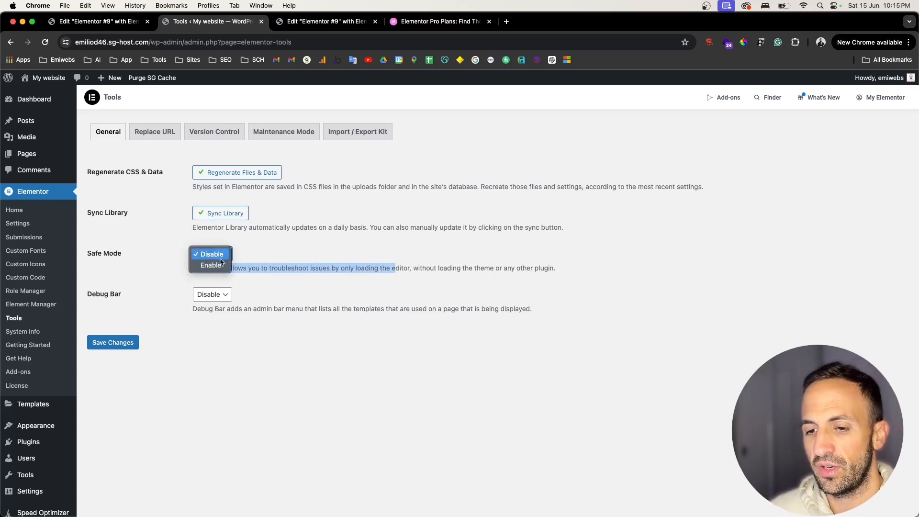
key(Return)
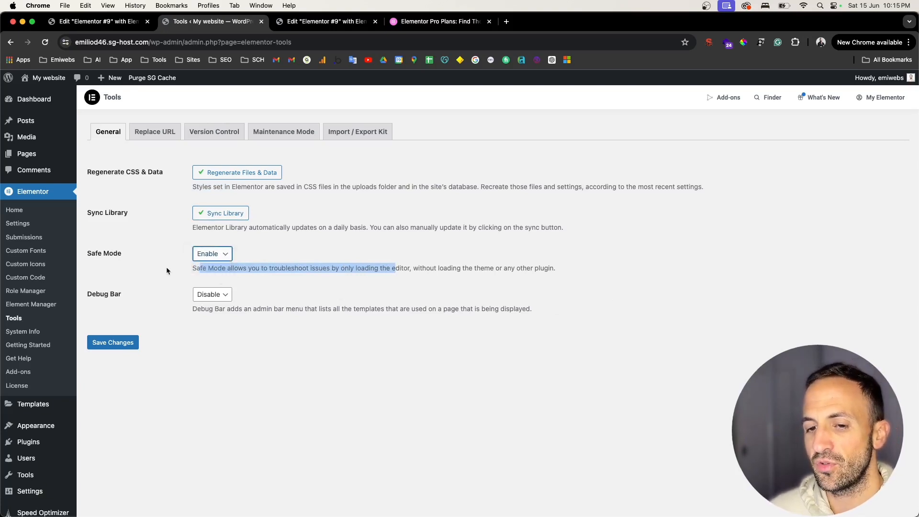
click(229, 261)
click(212, 243)
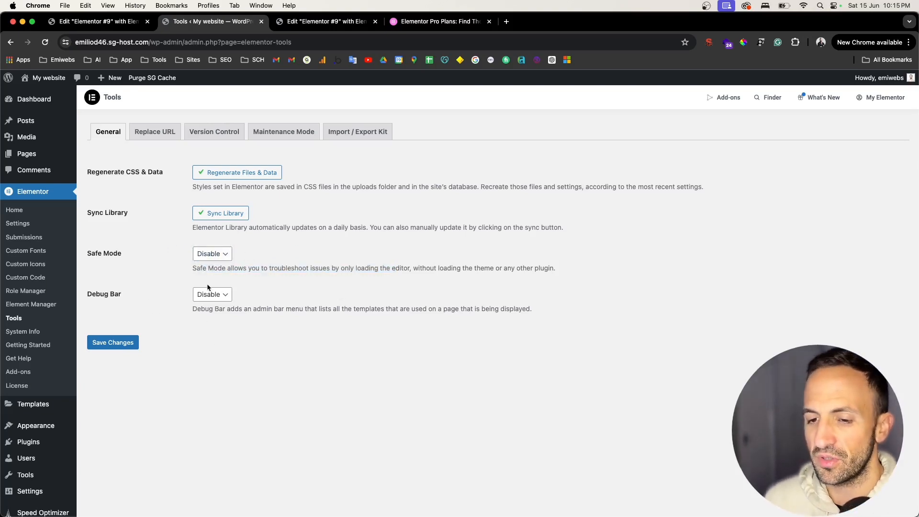
Step: Examine Elementor's Replace URL settings and the Version Control rollback options, including the database backup warning
click(144, 137)
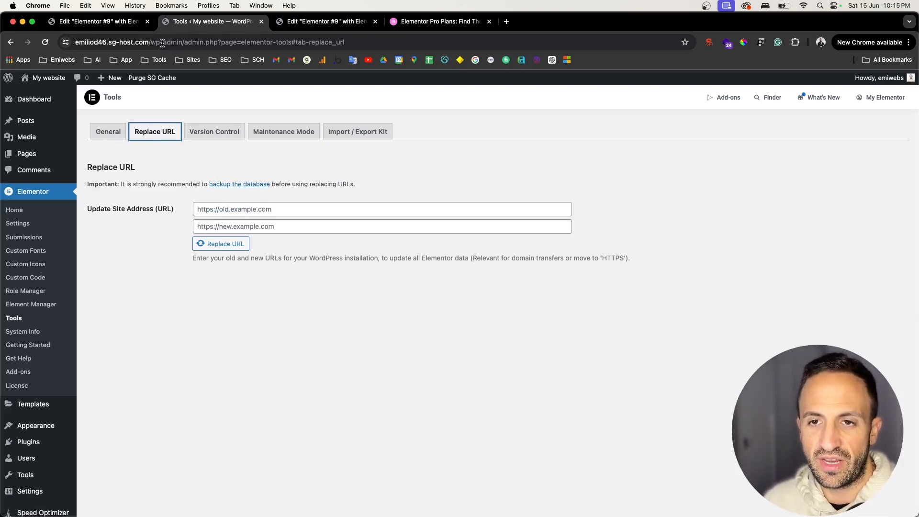
click(235, 136)
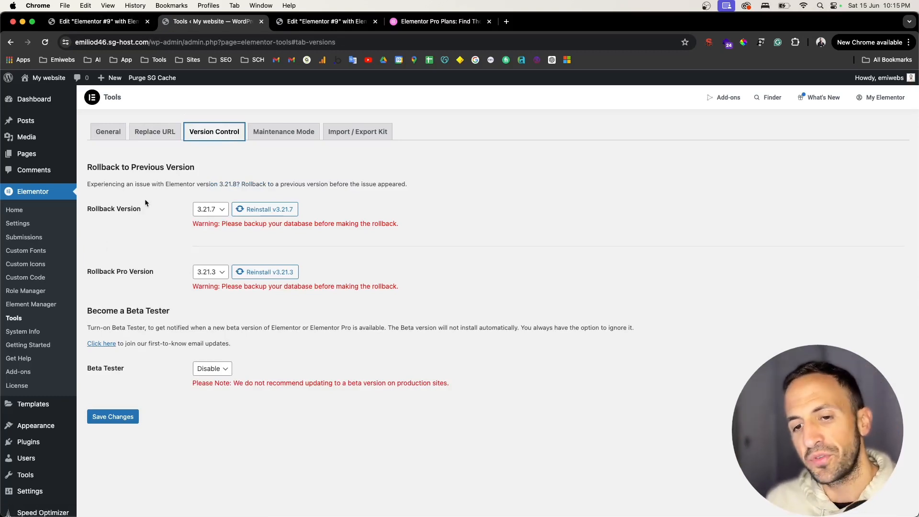
scroll(156, 214, up, 5)
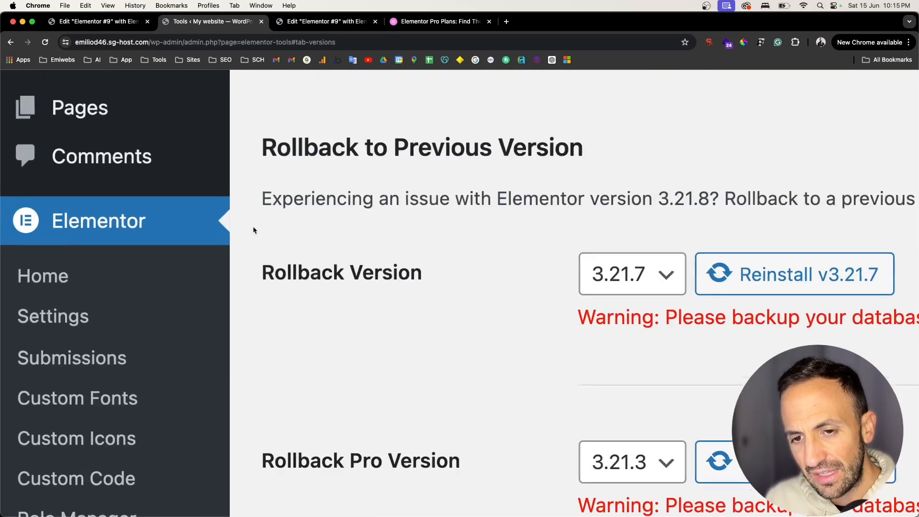
scroll(253, 226, right, 5)
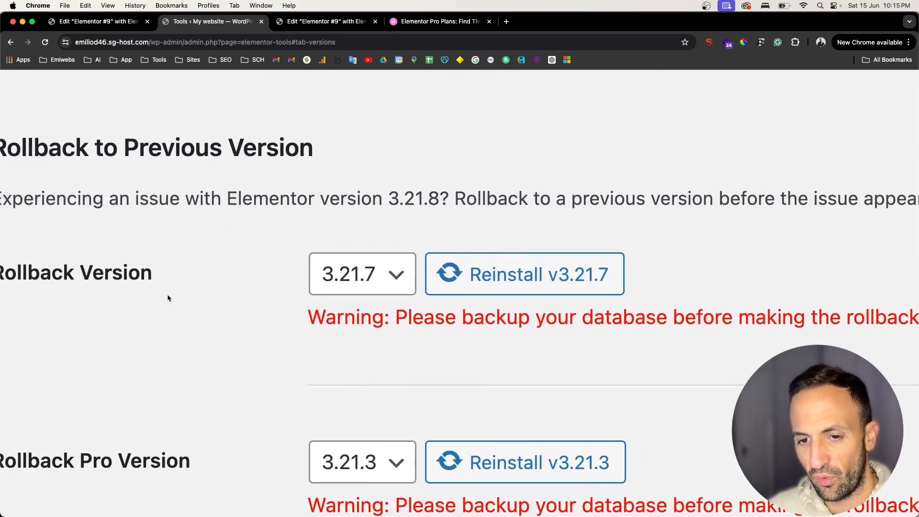
scroll(167, 298, left, 3)
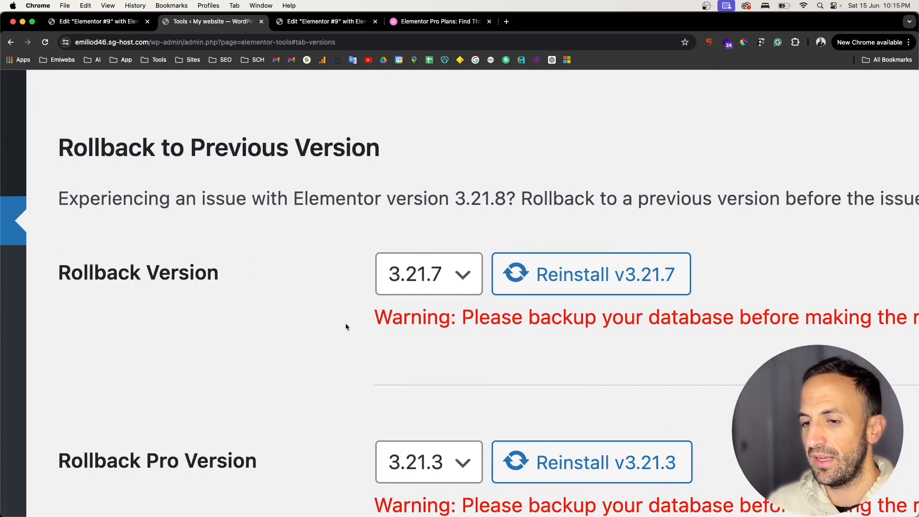
scroll(346, 323, down, 5)
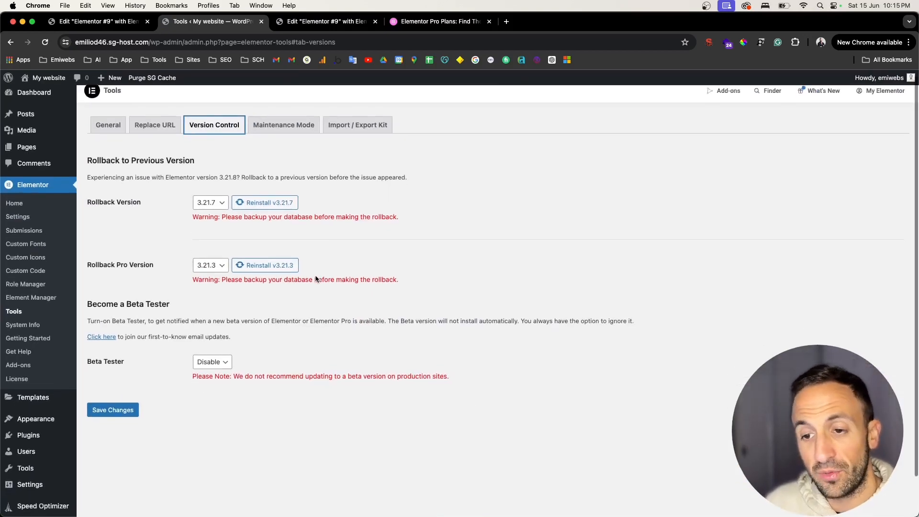
scroll(315, 278, down, 1)
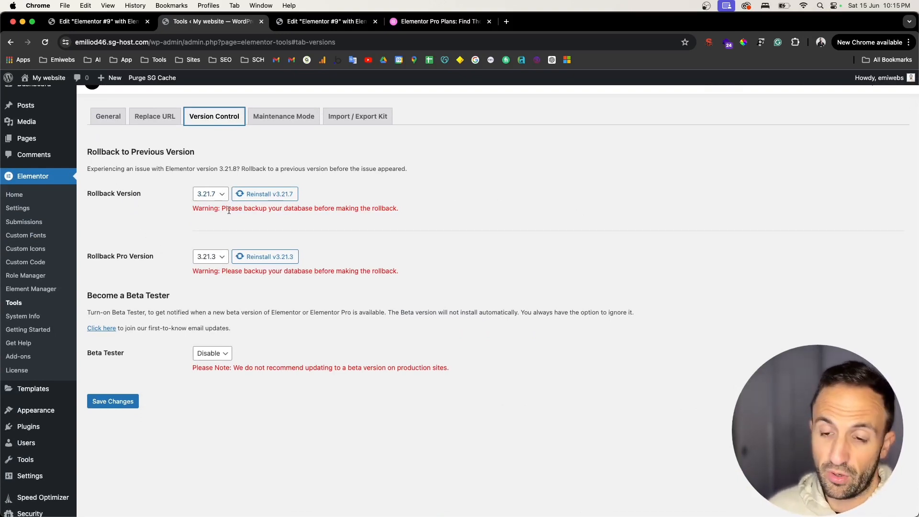
drag(222, 209, 395, 220)
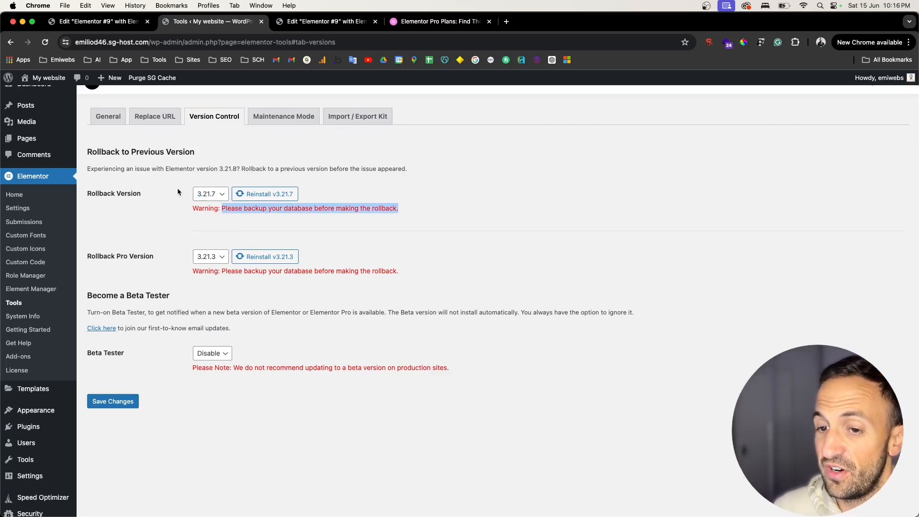
Step: Start reinstalling Elementor v3.21.7, cancel the rollback, and look through the available rollback versions without changing the selection
click(235, 194)
click(491, 318)
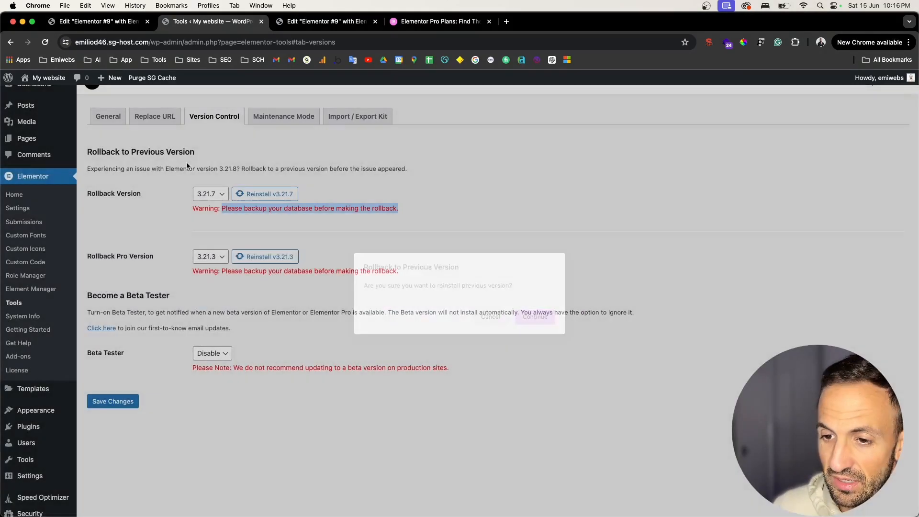
click(219, 199)
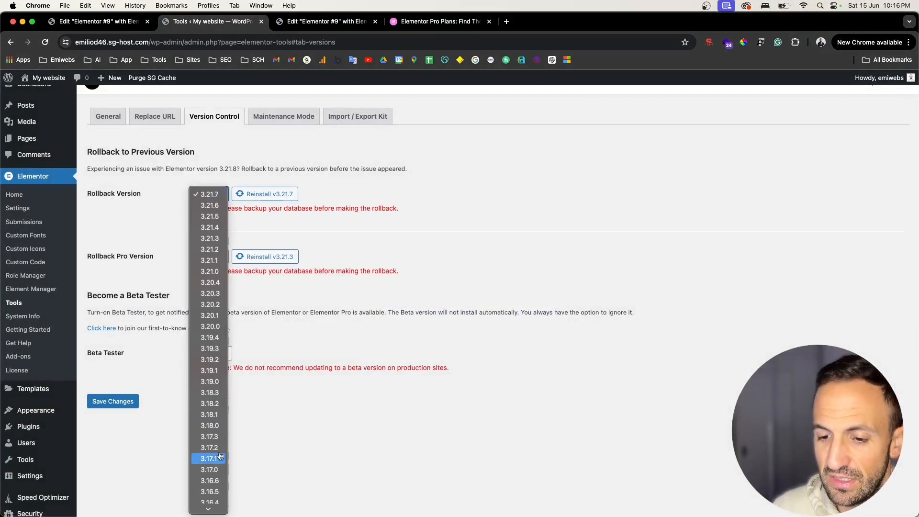
click(158, 229)
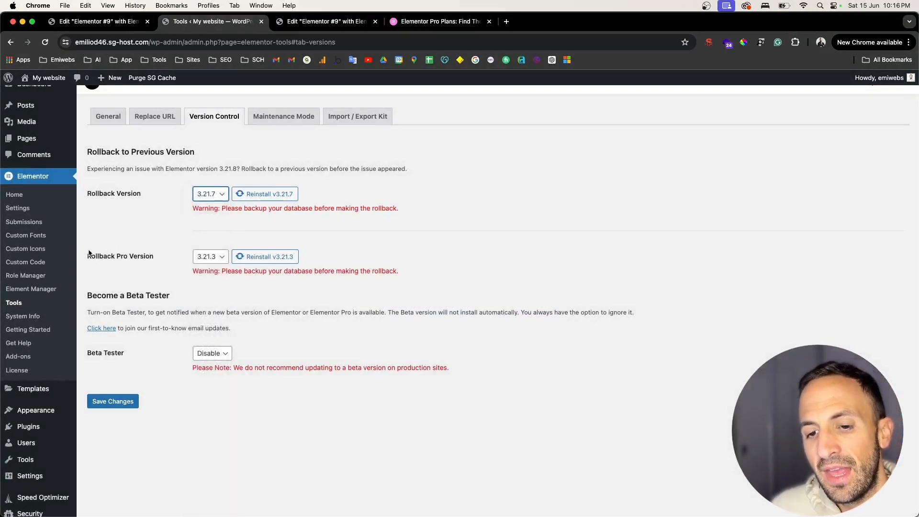
Step: Look through the available Elementor Pro rollback versions and compare the standard and Pro rollback settings
click(211, 262)
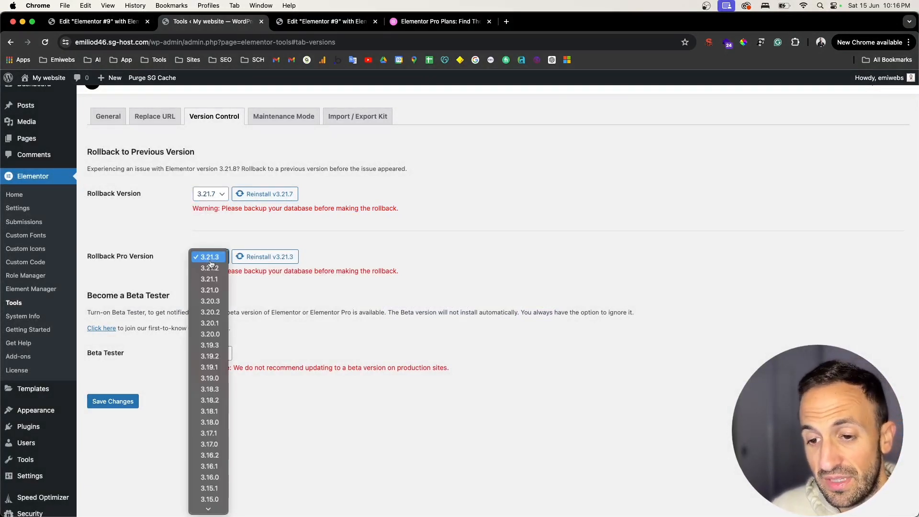
click(138, 224)
drag(107, 193, 140, 194)
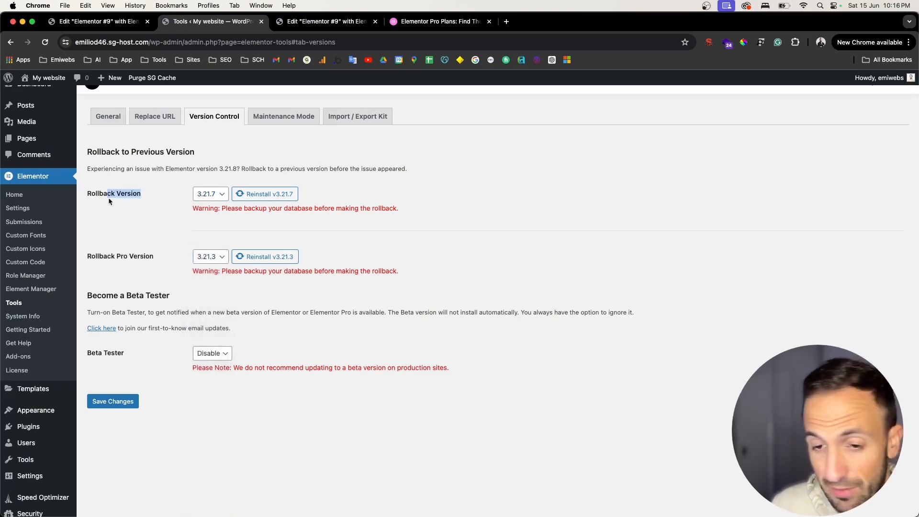
drag(91, 252, 147, 256)
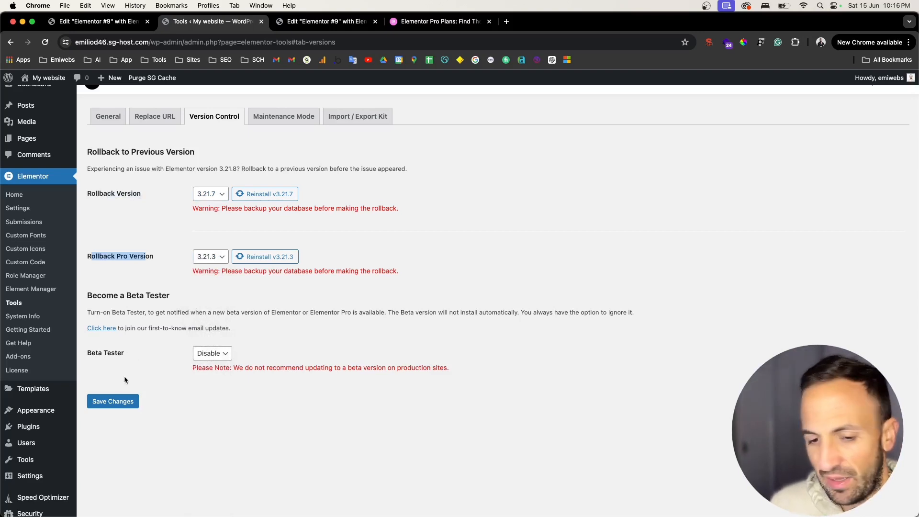
Step: Open Elementor's Maintenance Mode settings and read the mode description
click(283, 115)
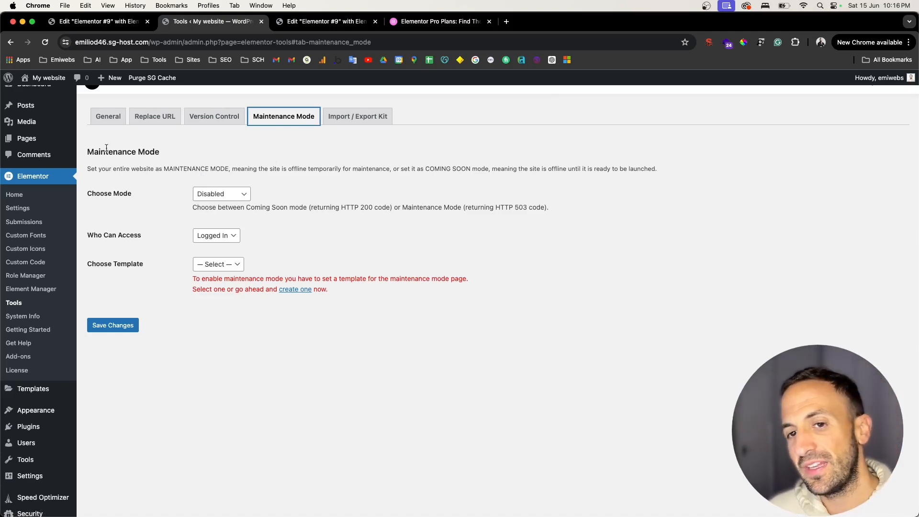
drag(94, 151, 150, 152)
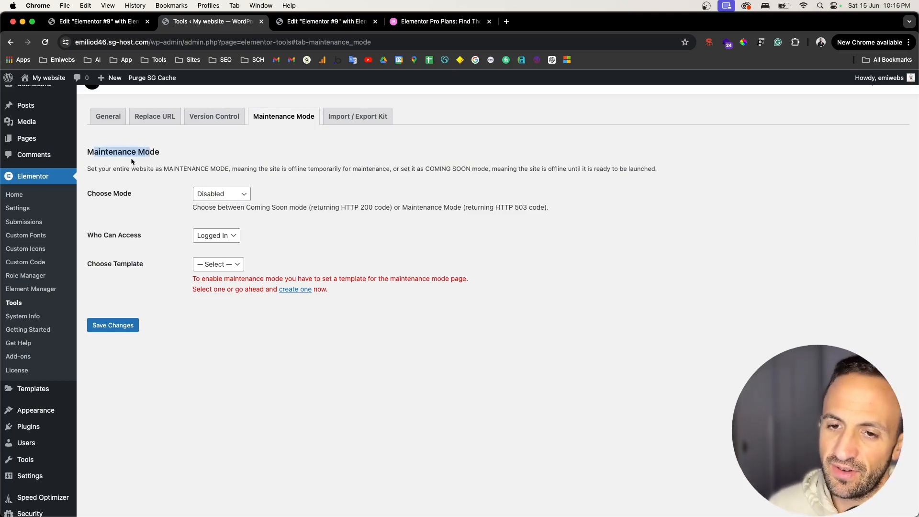
click(139, 192)
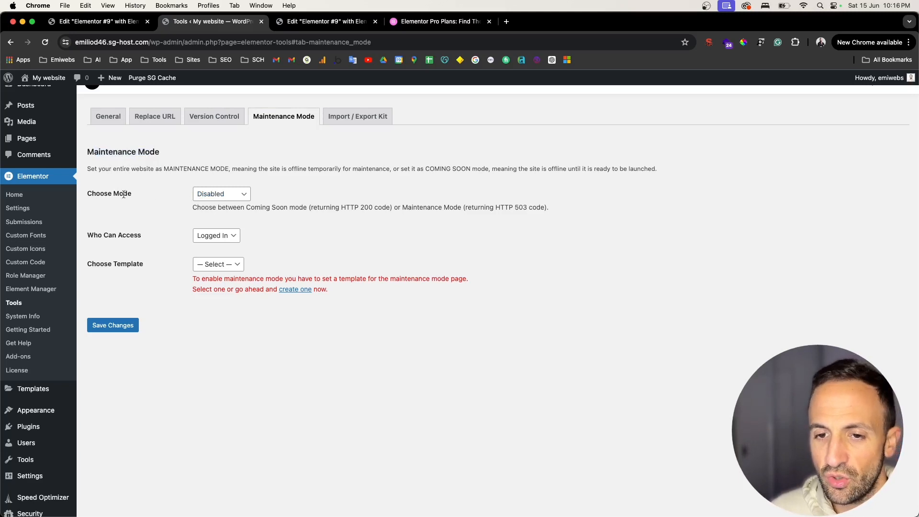
Step: Set the mode to Maintenance with Custom access for the Administrator, Editor and Author roles
click(219, 194)
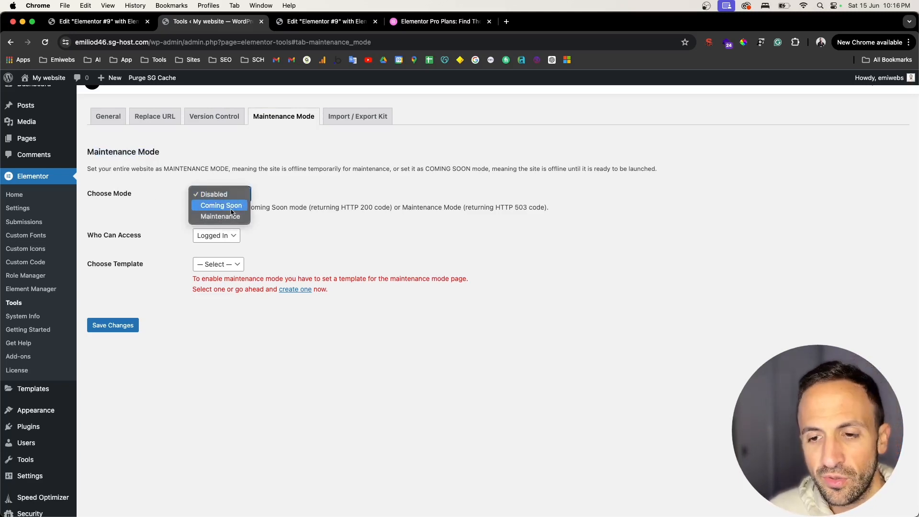
click(228, 216)
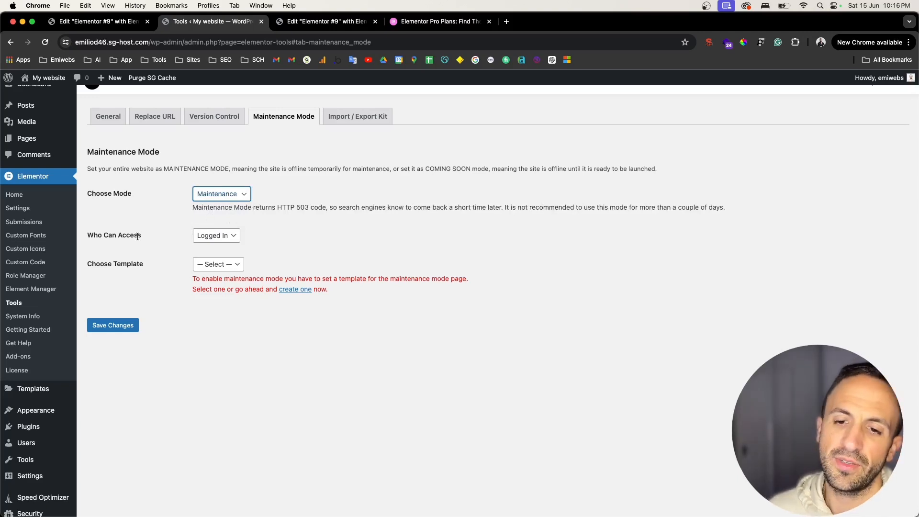
click(217, 236)
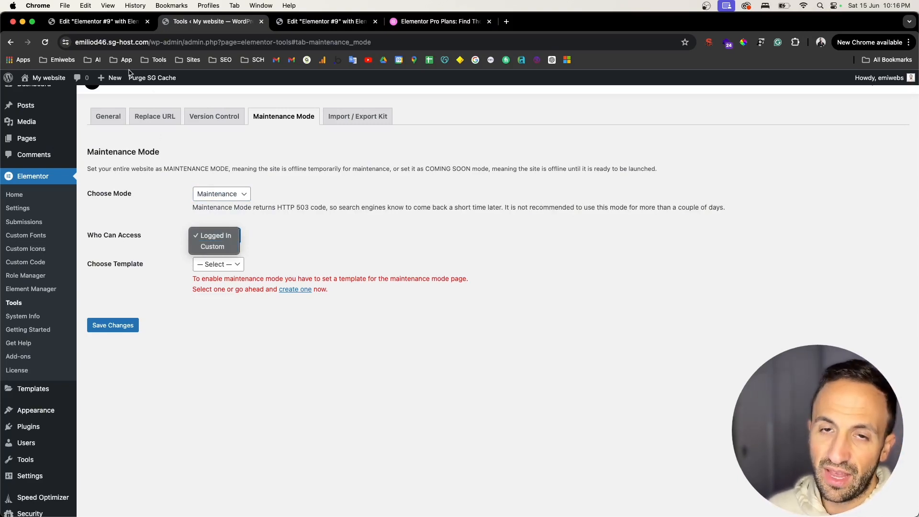
click(215, 235)
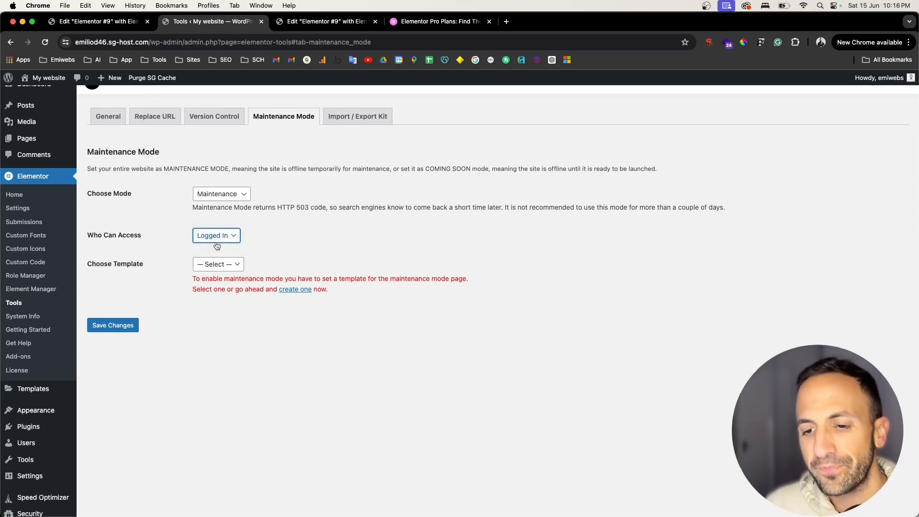
click(215, 235)
click(225, 246)
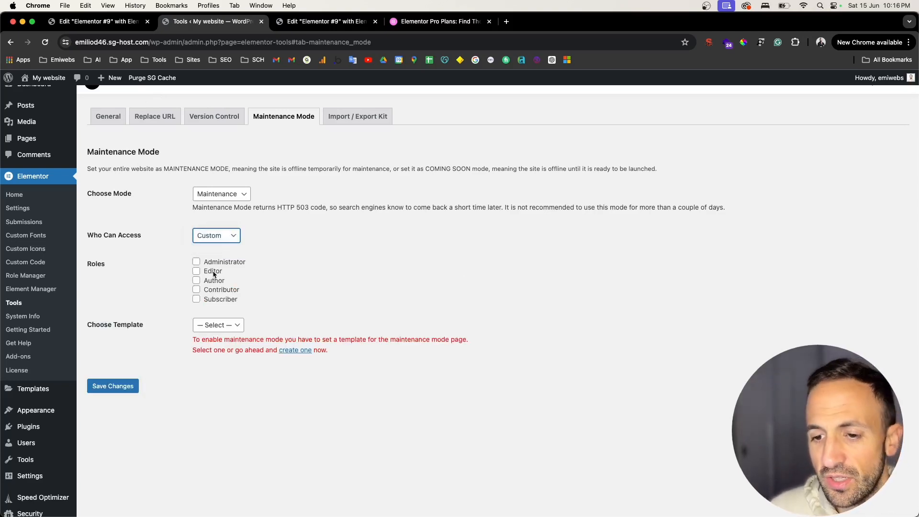
click(217, 262)
click(212, 283)
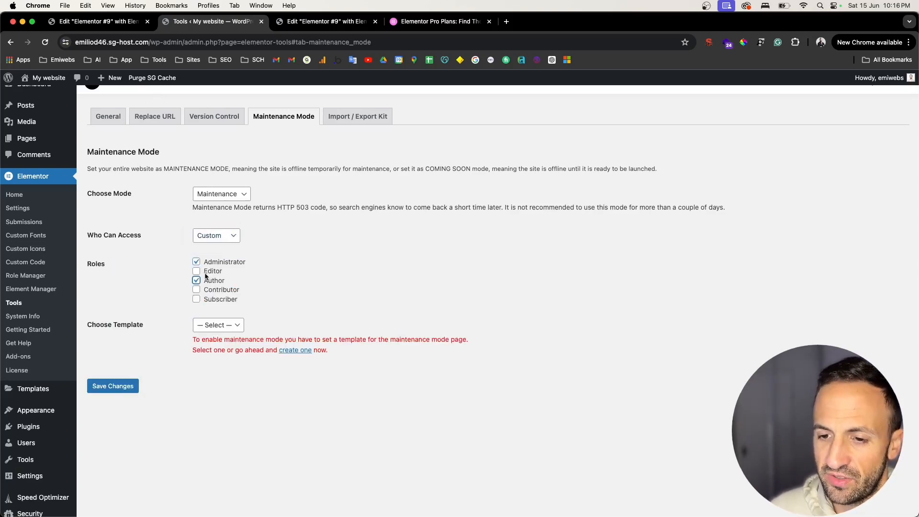
click(208, 274)
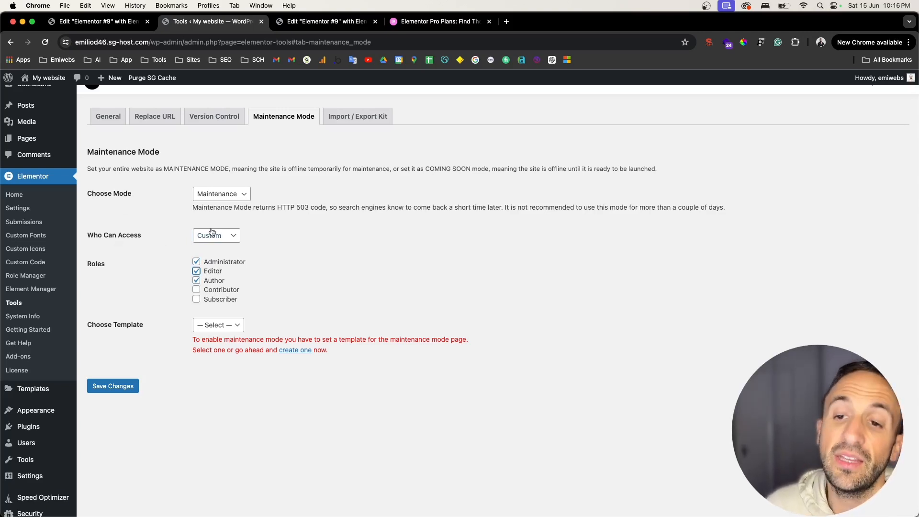
click(220, 193)
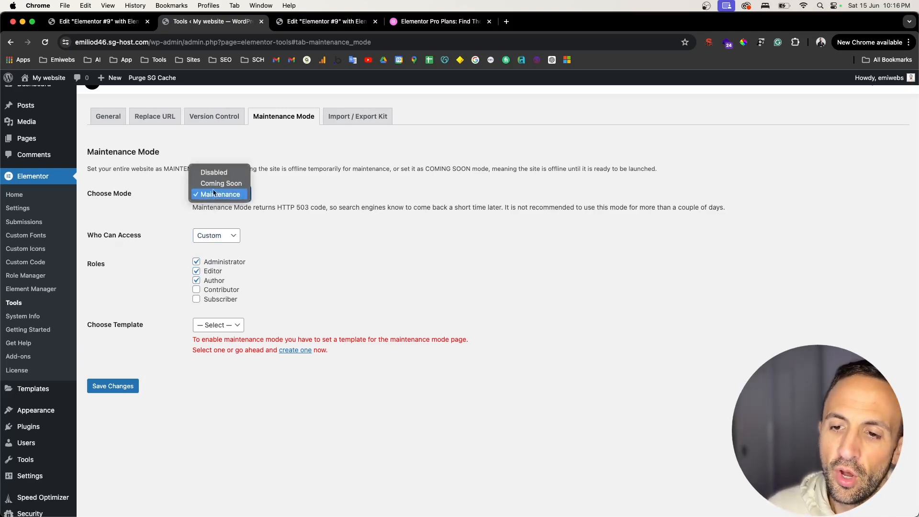
click(218, 193)
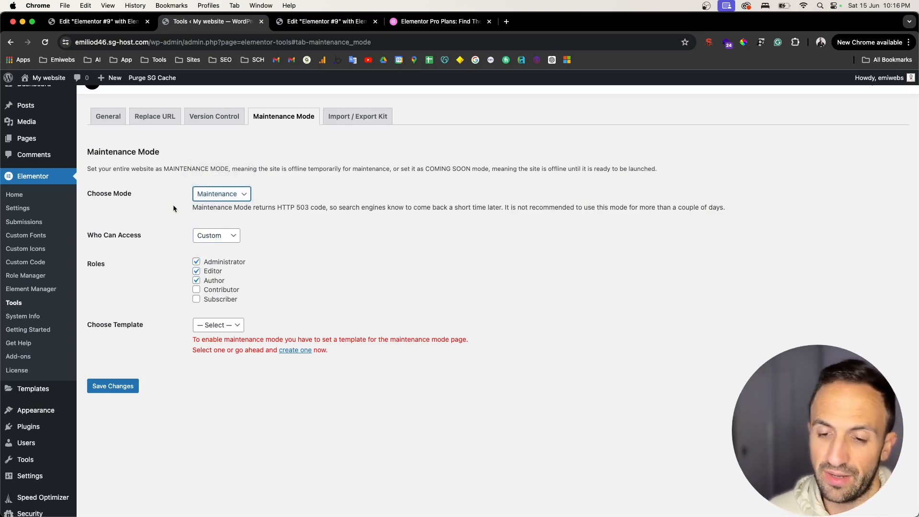
Step: Examine the maintenance page's template choice and the note on how to provide one
drag(92, 325, 204, 330)
click(203, 330)
click(202, 359)
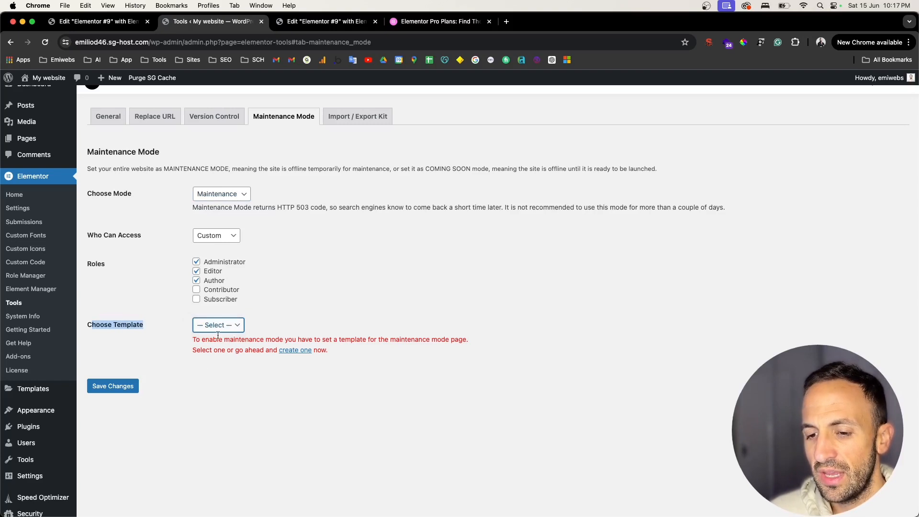
scroll(220, 336, up, 3)
scroll(220, 336, left, 3)
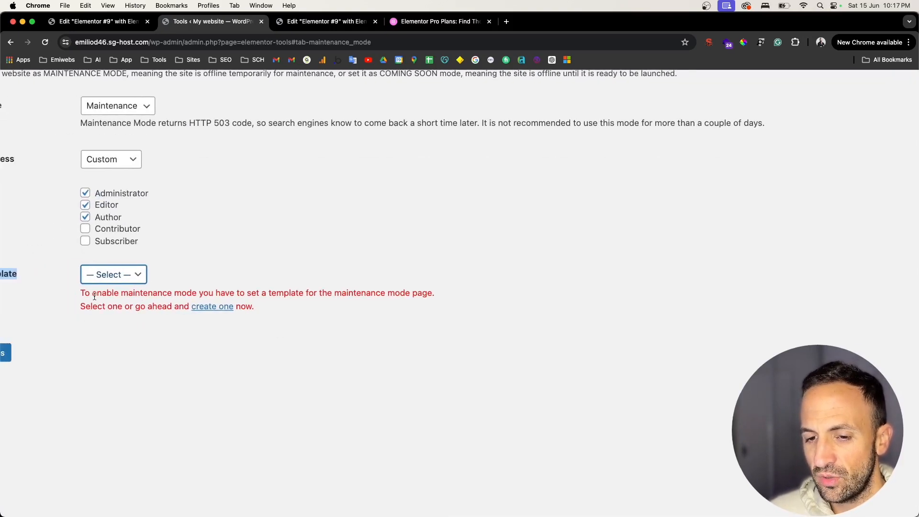
drag(93, 294, 214, 304)
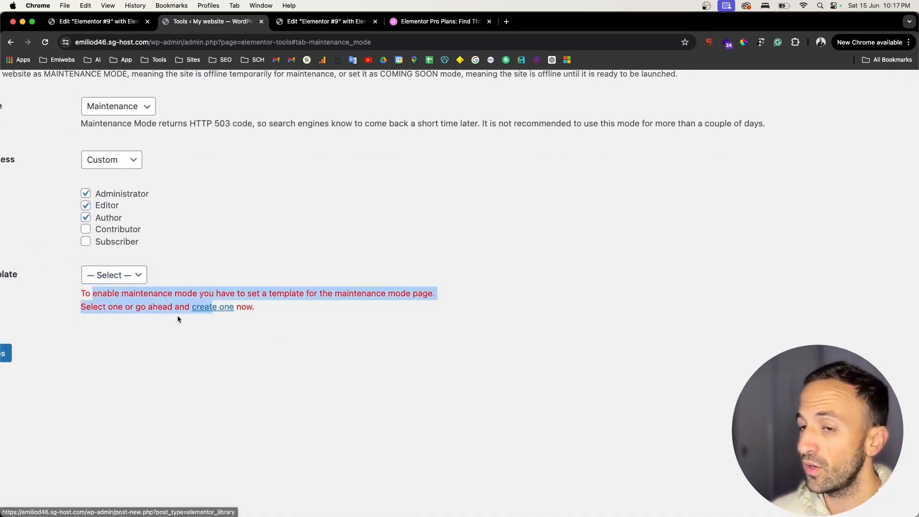
click(174, 345)
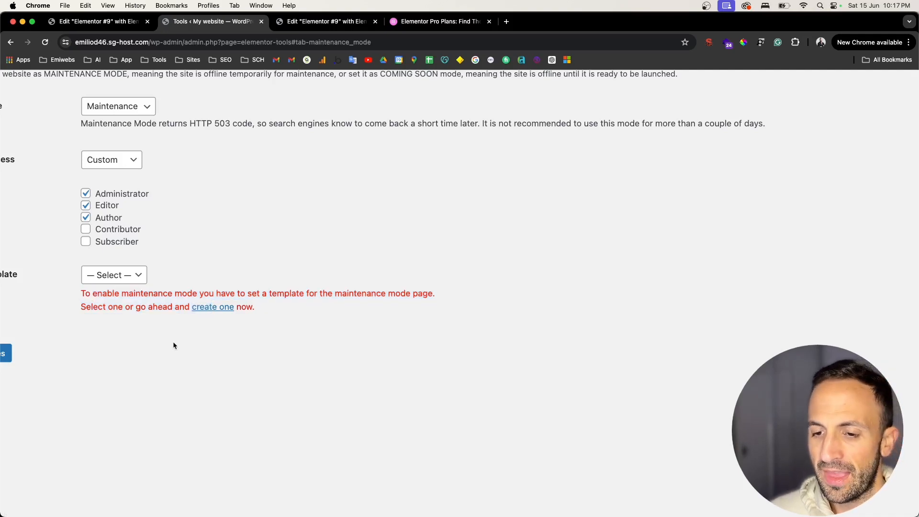
Step: Start creating a new template for the maintenance page from the Maintenance Mode settings
key(super+0)
click(294, 318)
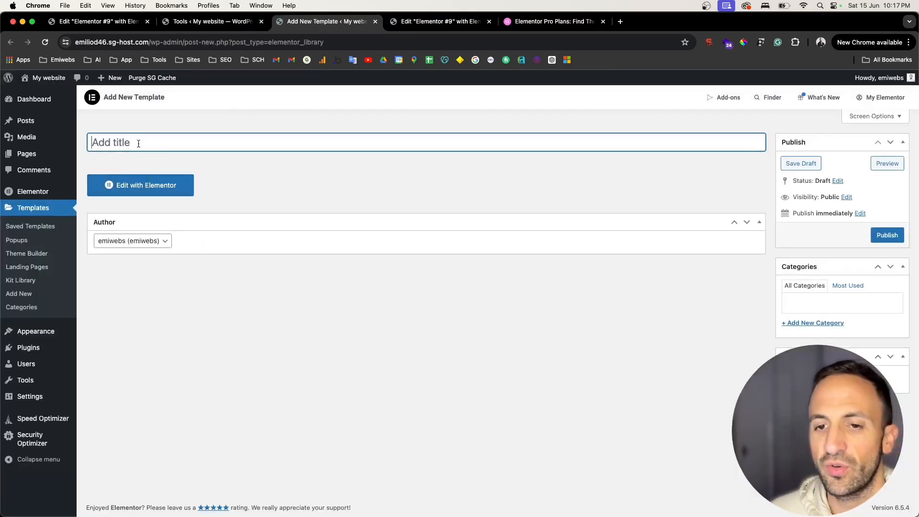
text(Template)
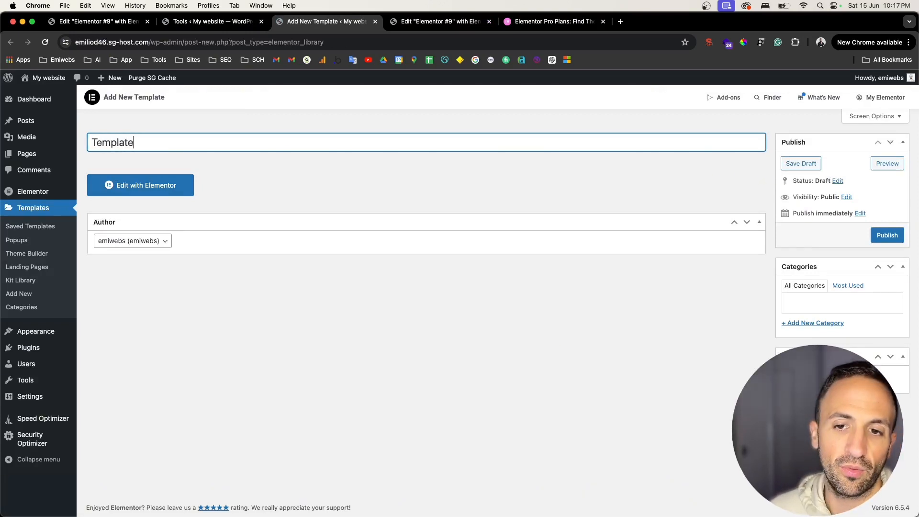
key(BackSpace)
key(BackSpace)
key(BackSpace)
key(BackSpace)
key(BackSpace)
key(BackSpace)
key(BackSpace)
key(BackSpace)
Step: Title the new template "Coming soon" and publish it
text(Coming soon)
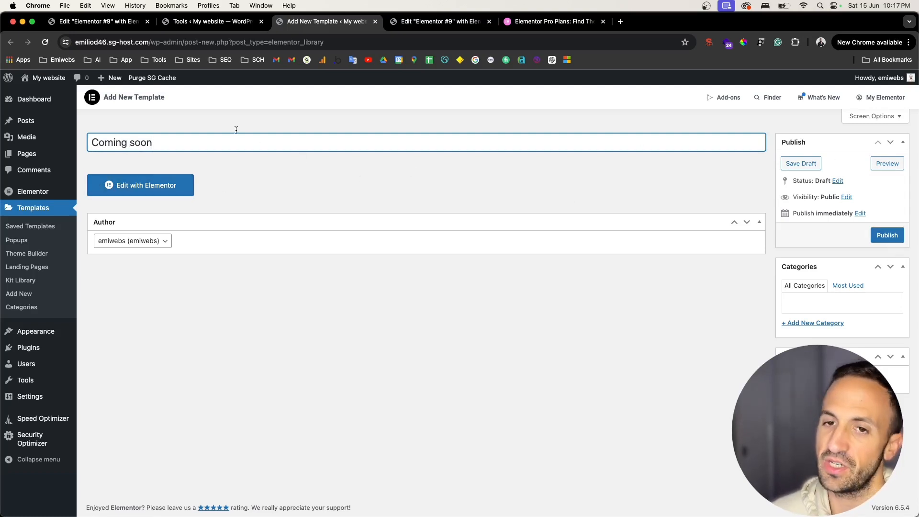
click(889, 238)
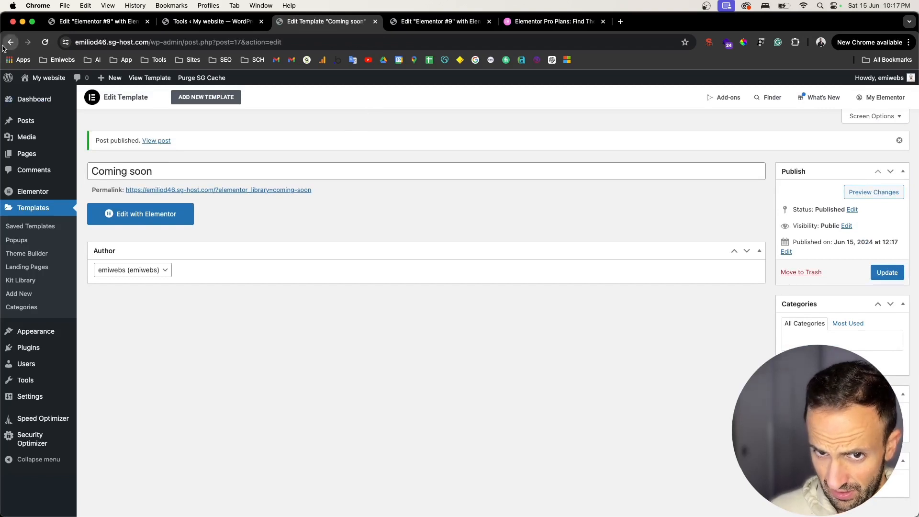
Step: Return to the Maintenance Mode settings and reload them to refresh the list of templates
click(10, 42)
click(205, 23)
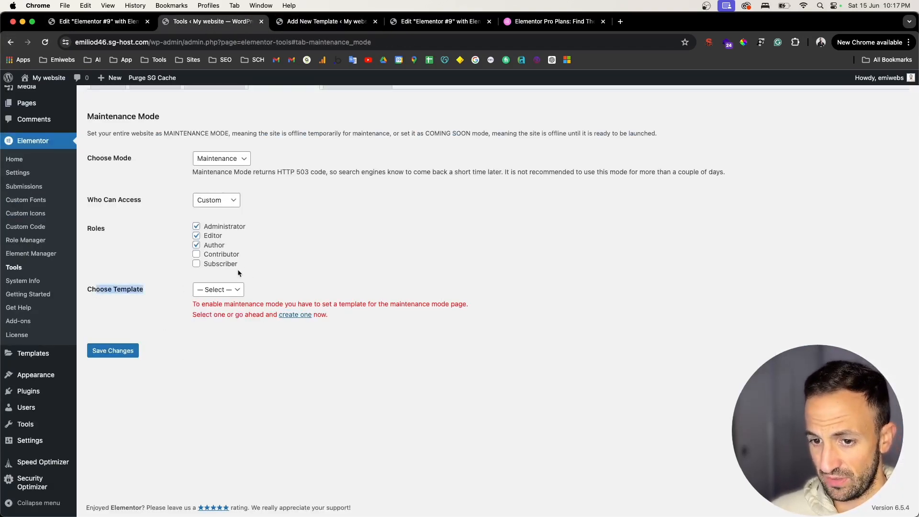
click(45, 43)
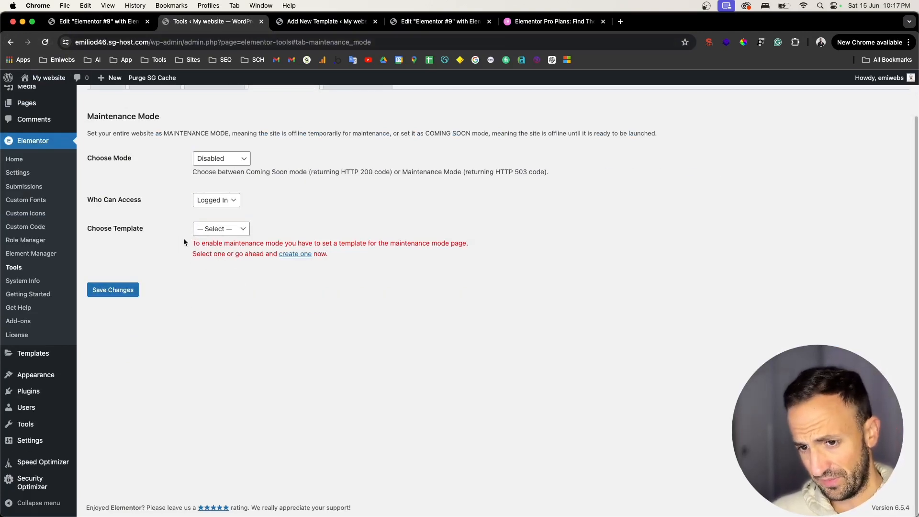
Step: View the template choices for the maintenance page without selecting one
click(220, 229)
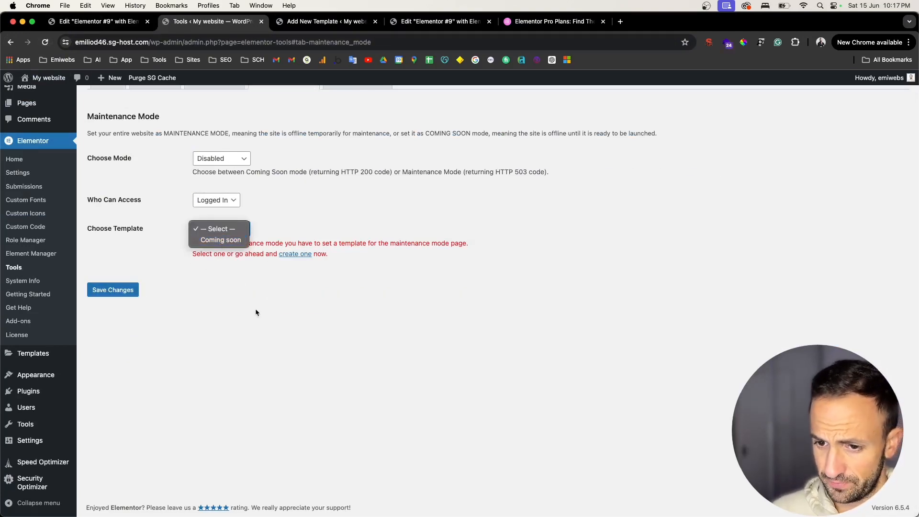
click(181, 245)
click(215, 229)
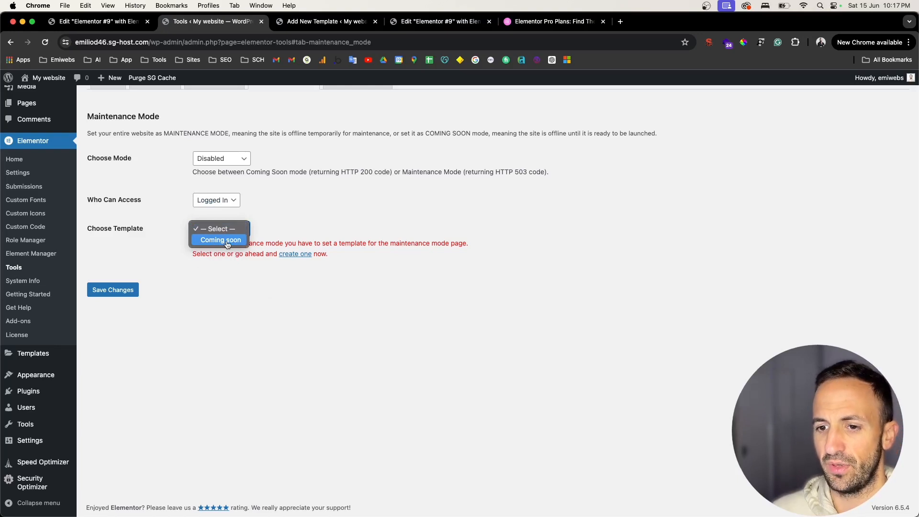
click(258, 306)
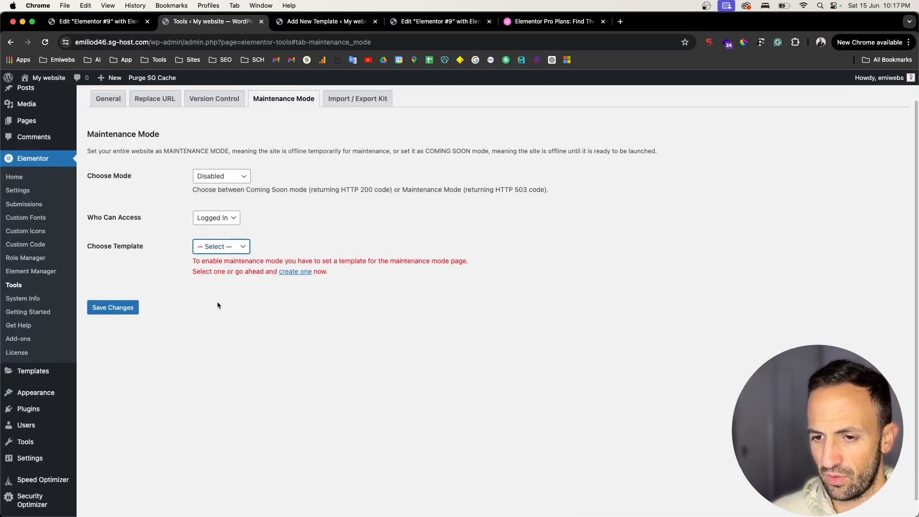
scroll(300, 227, up, 5)
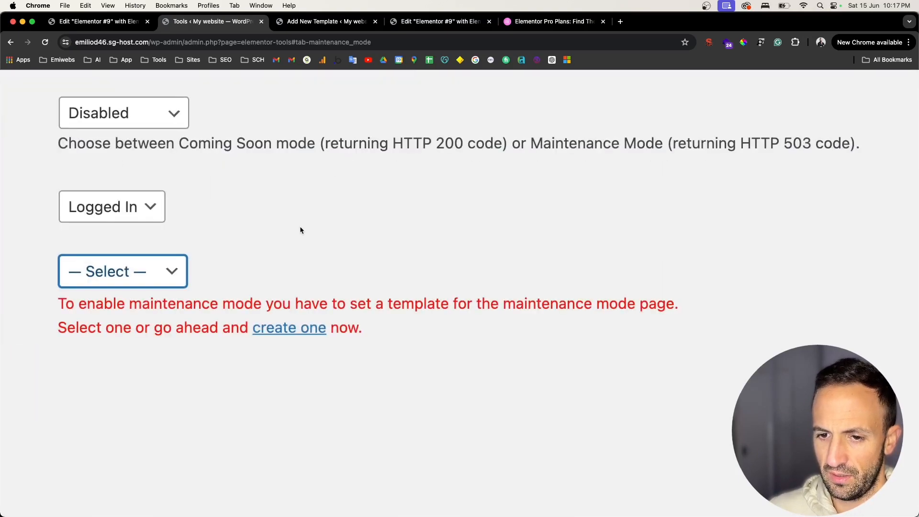
click(172, 274)
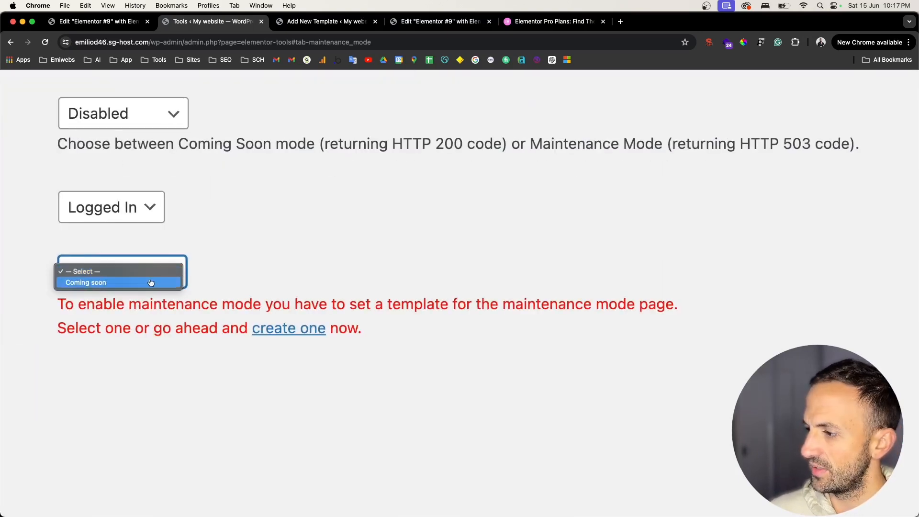
click(225, 250)
scroll(251, 229, down, 5)
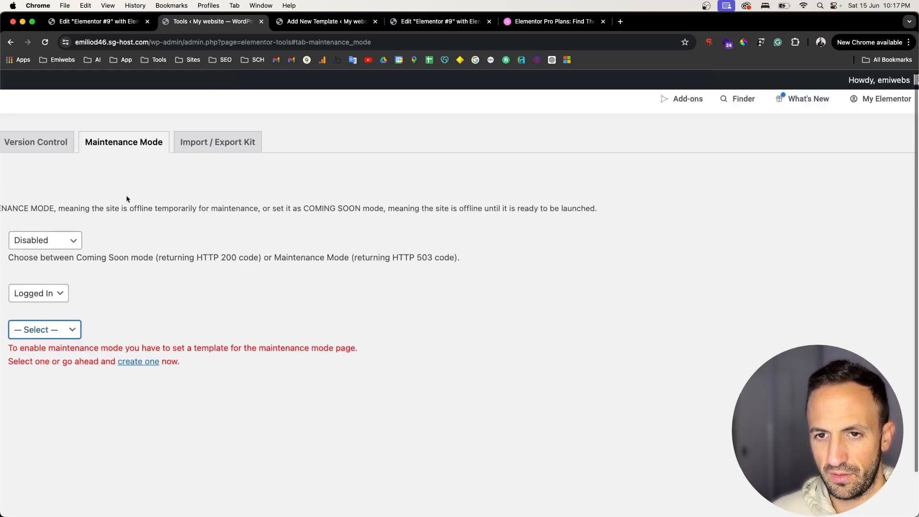
scroll(109, 238, left, 5)
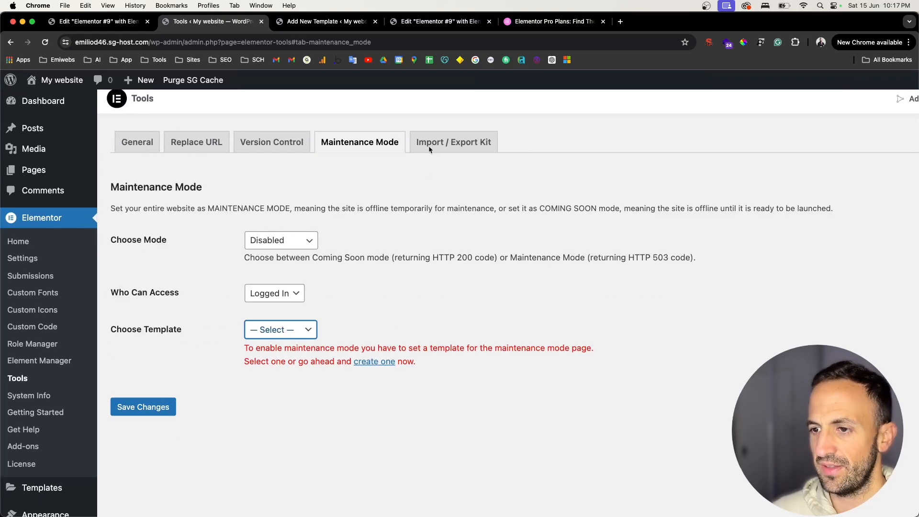
Step: Examine which components a template kit export can include, then leave the export without running it
click(429, 149)
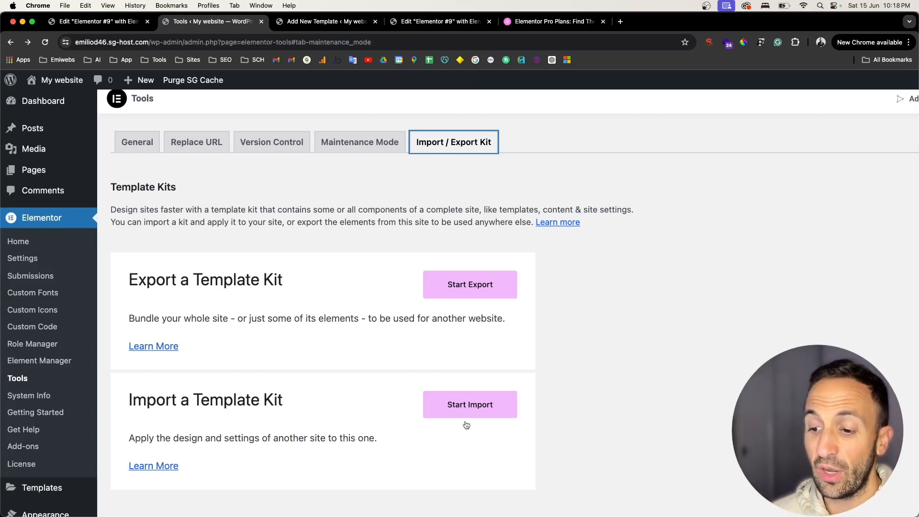
click(487, 289)
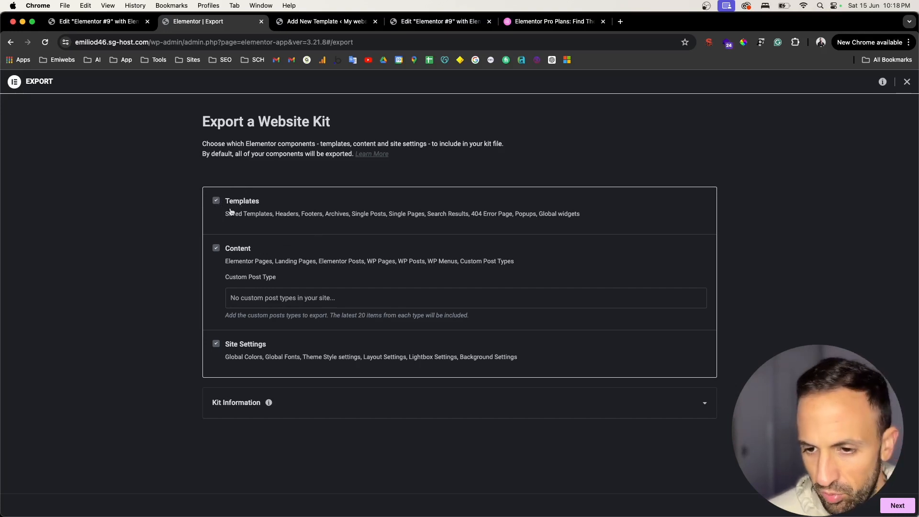
scroll(243, 223, up, 5)
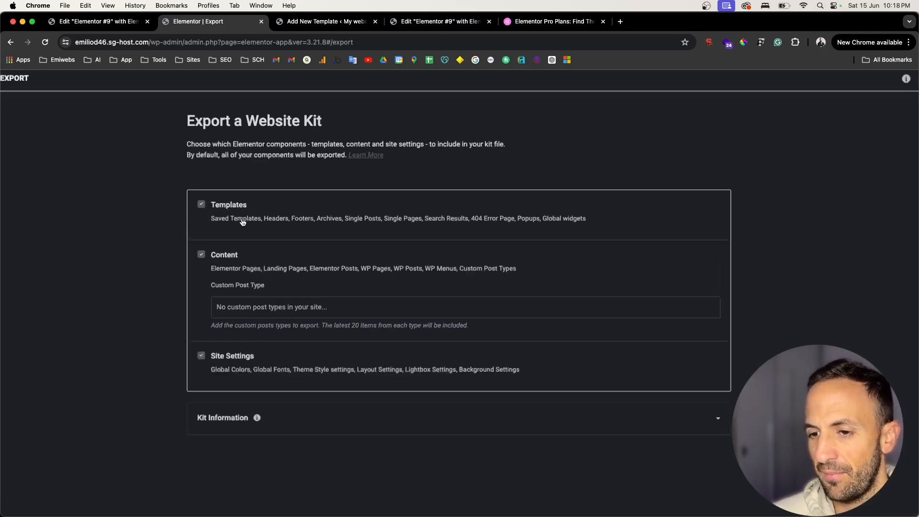
scroll(156, 274, left, 3)
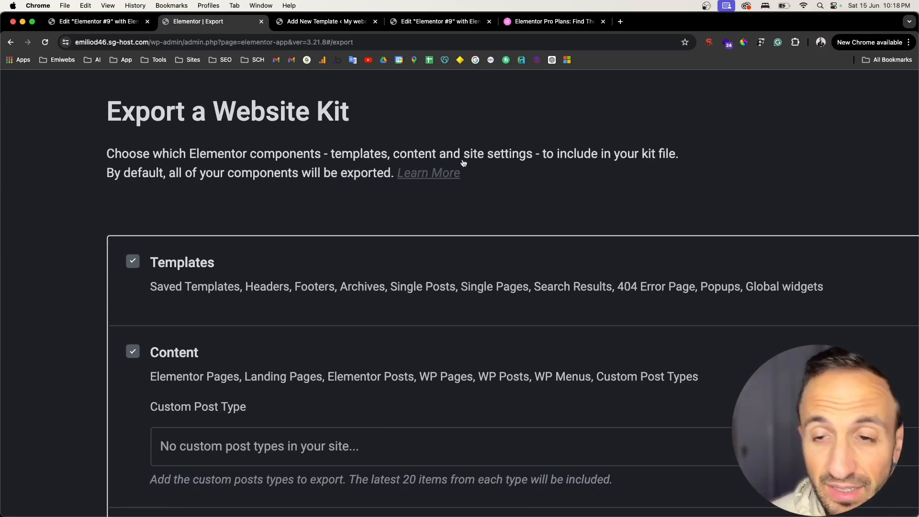
scroll(563, 240, right, 10)
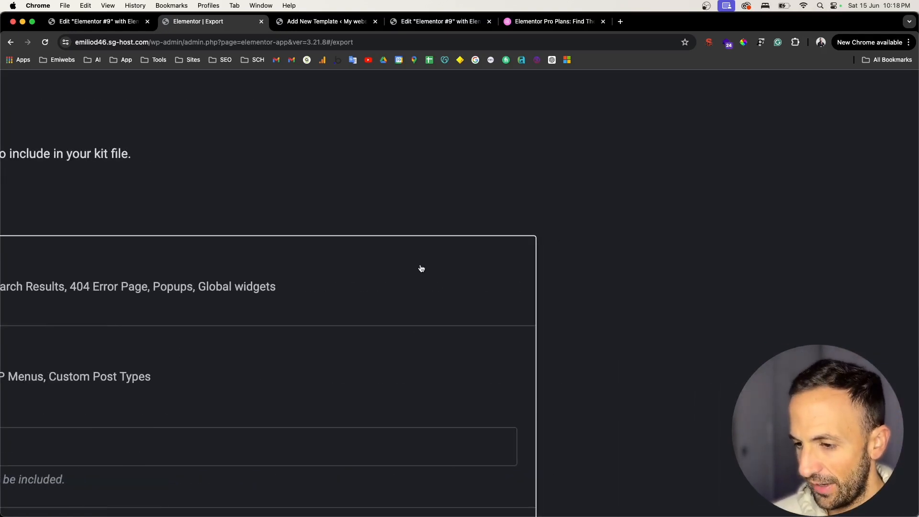
scroll(420, 268, down, 5)
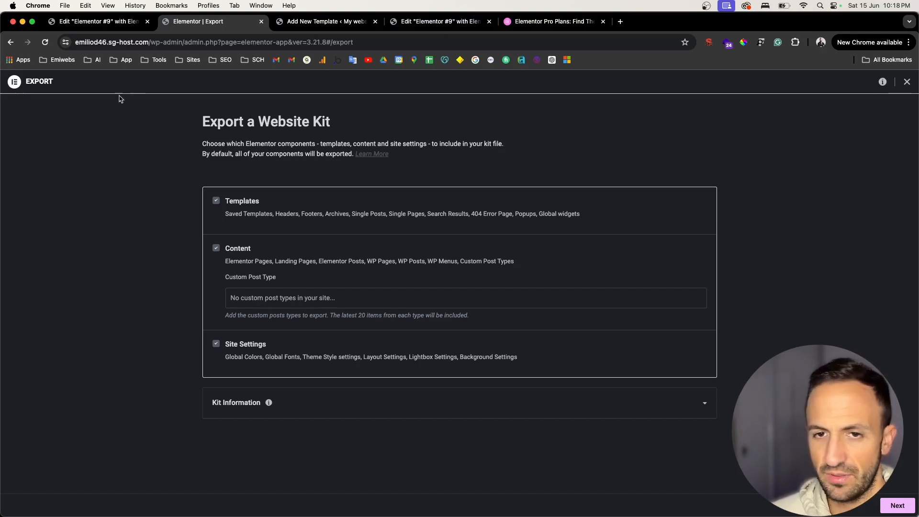
click(11, 43)
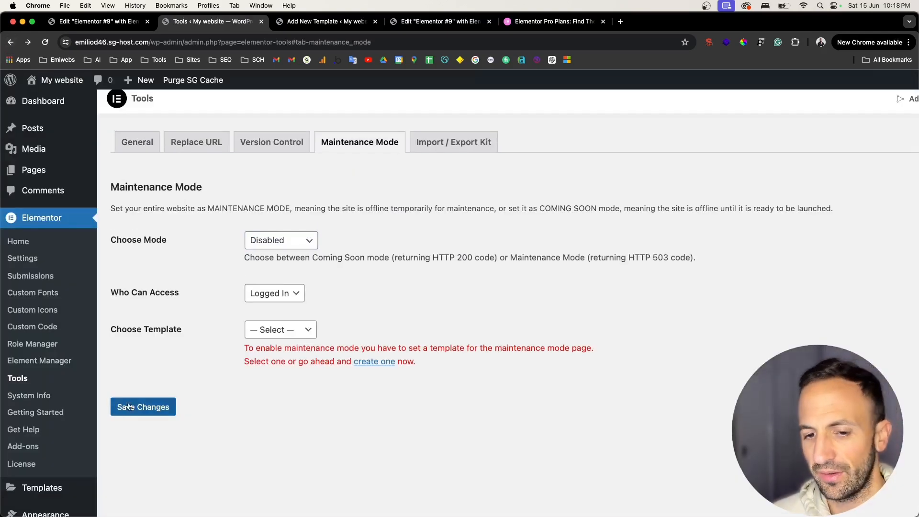
Step: View Elementor's System Info, Getting Started and Help Center pages, then return to the WordPress admin
click(40, 405)
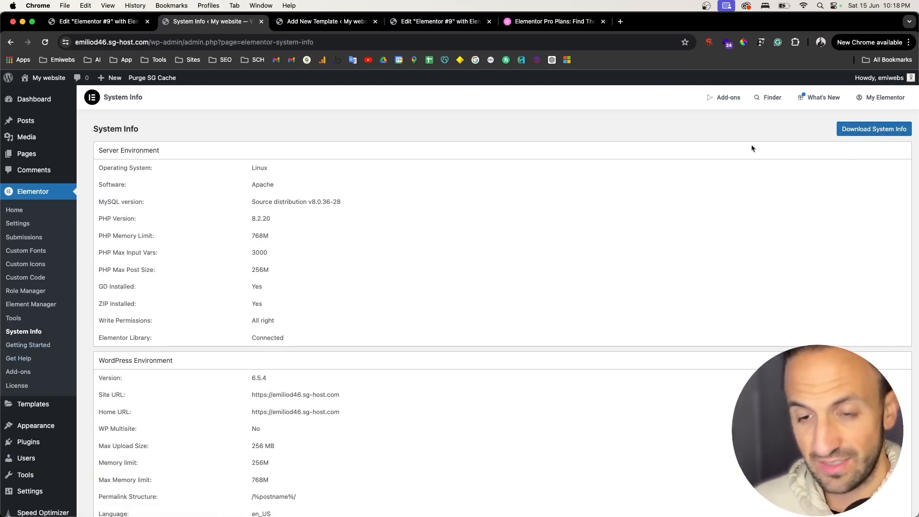
click(39, 348)
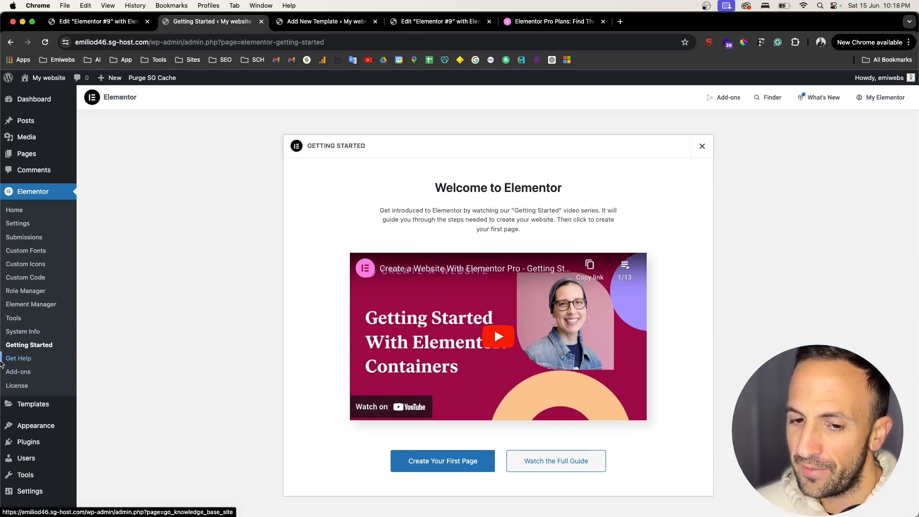
click(13, 360)
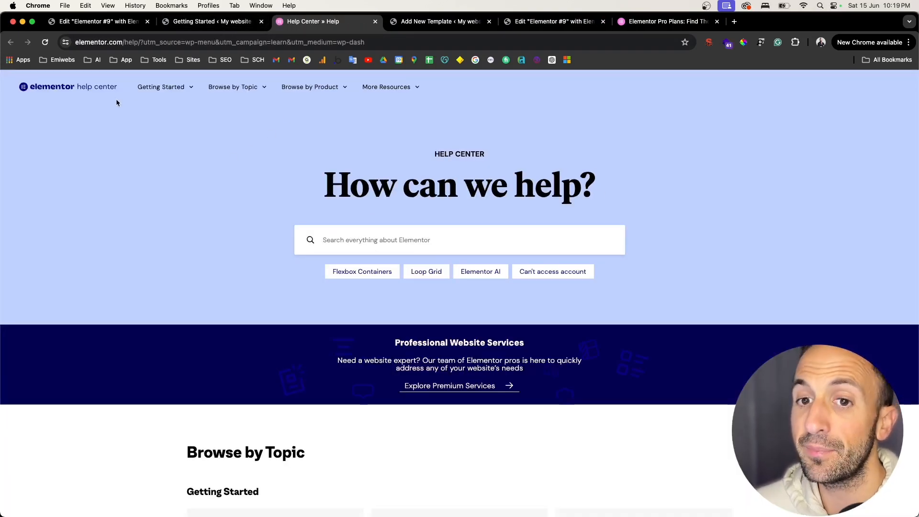
click(238, 22)
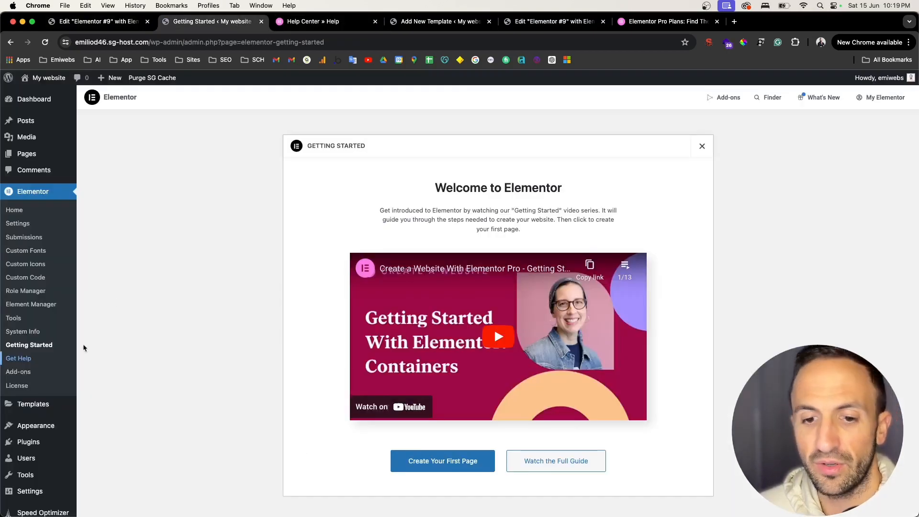
Step: Browse the catalogue of popular add-ons offered for Elementor
click(15, 377)
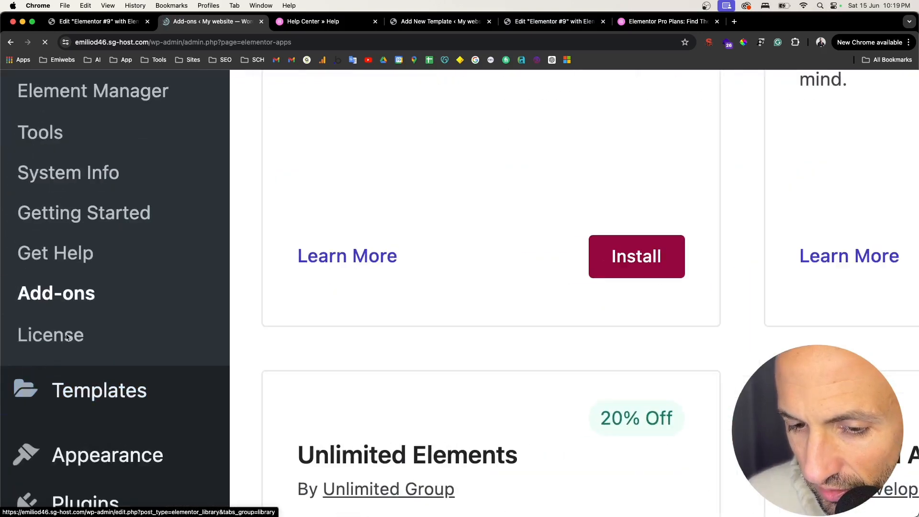
scroll(63, 306, up, 3)
scroll(294, 263, right, 6)
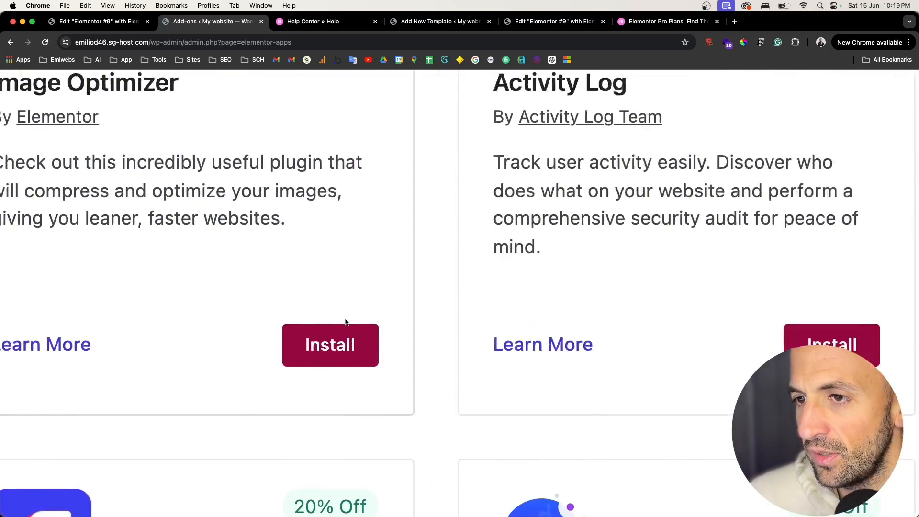
scroll(346, 322, right, 4)
scroll(346, 322, down, 5)
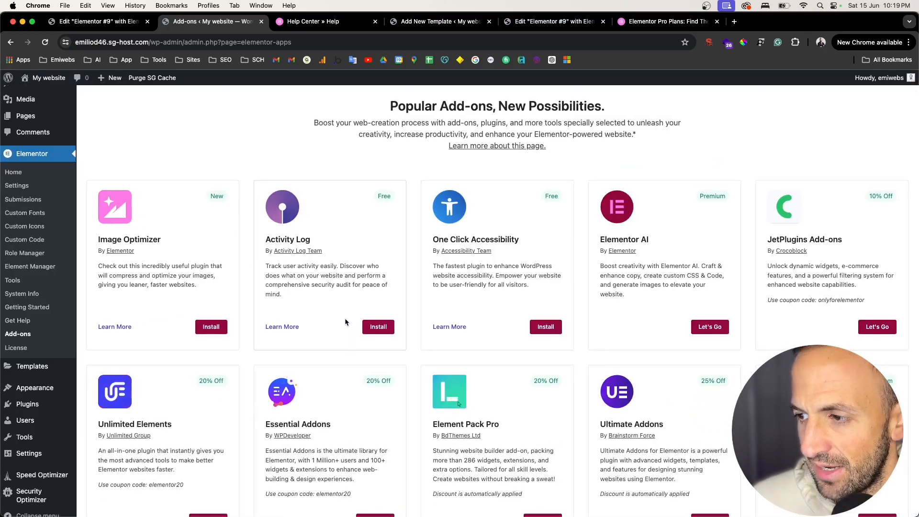
scroll(345, 318, down, 4)
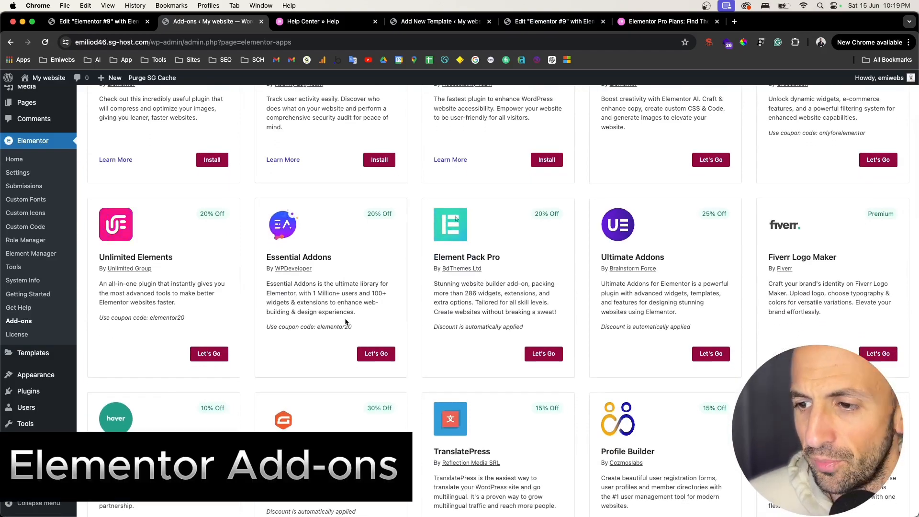
scroll(345, 321, down, 8)
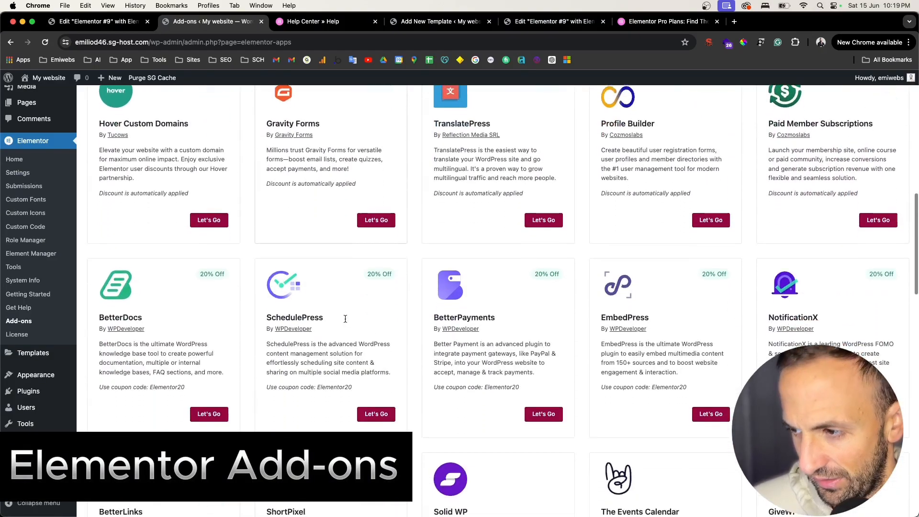
scroll(345, 319, down, 10)
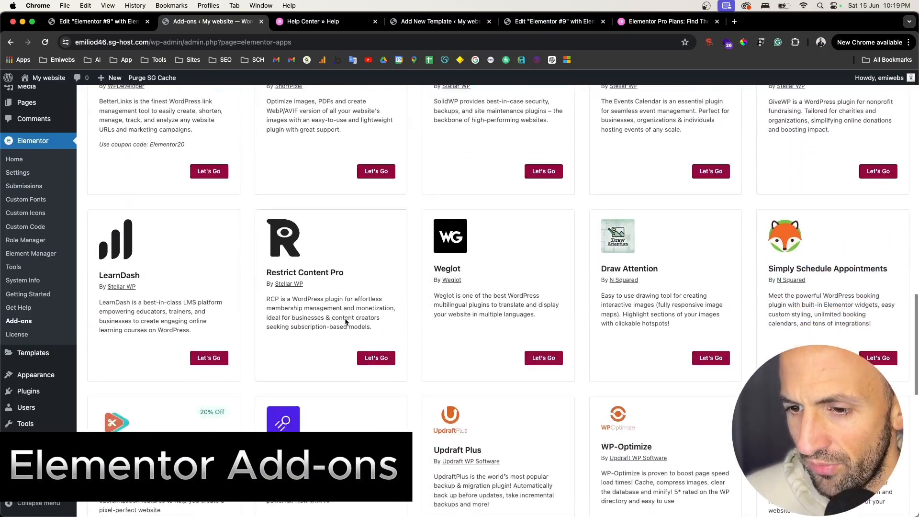
scroll(346, 322, down, 5)
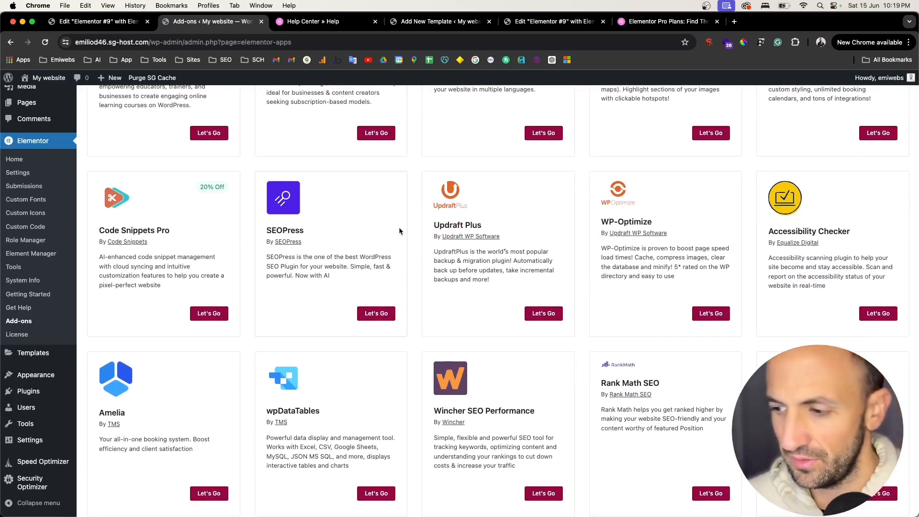
scroll(400, 231, down, 3)
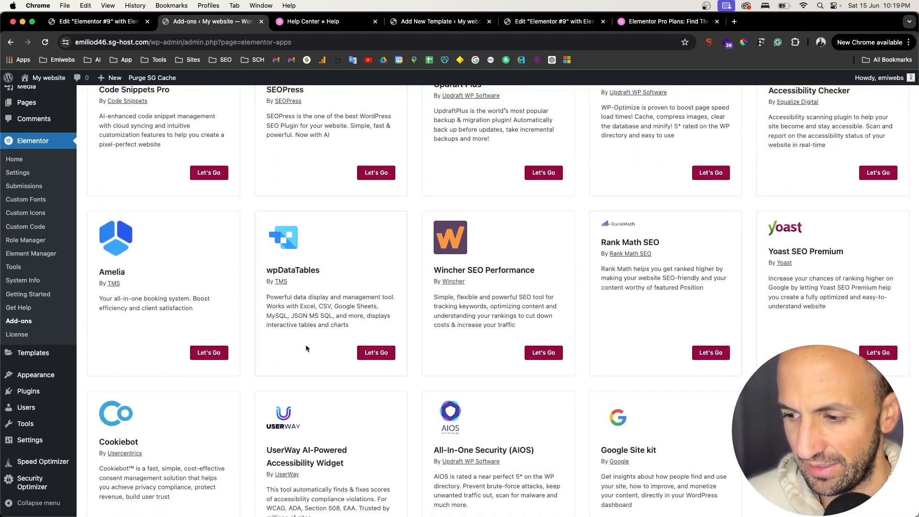
scroll(306, 348, down, 4)
scroll(240, 330, up, 14)
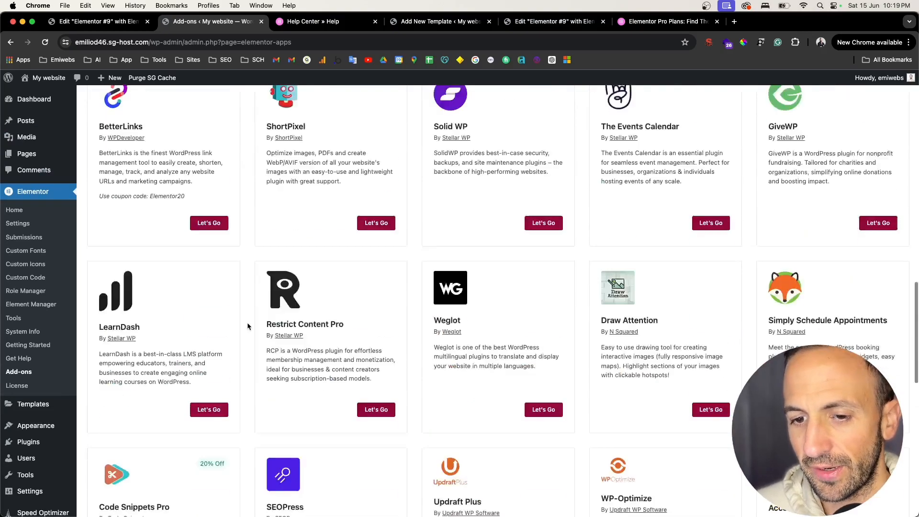
scroll(247, 325, up, 6)
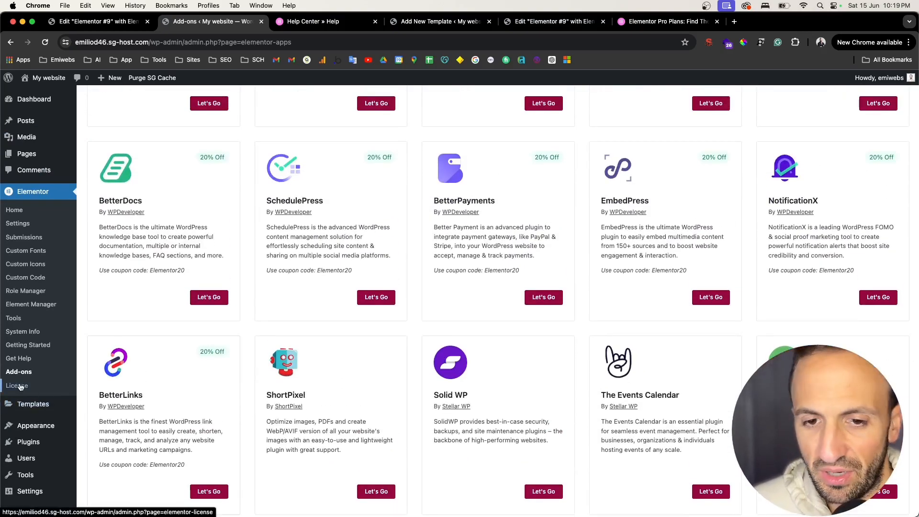
Step: View the live site's front end and return to the WordPress dashboard
mouse_move(48, 82)
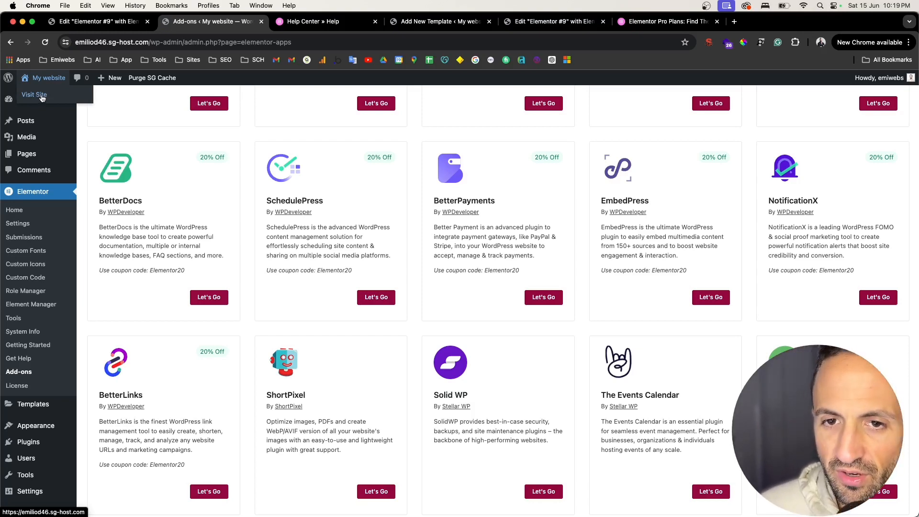
click(42, 96)
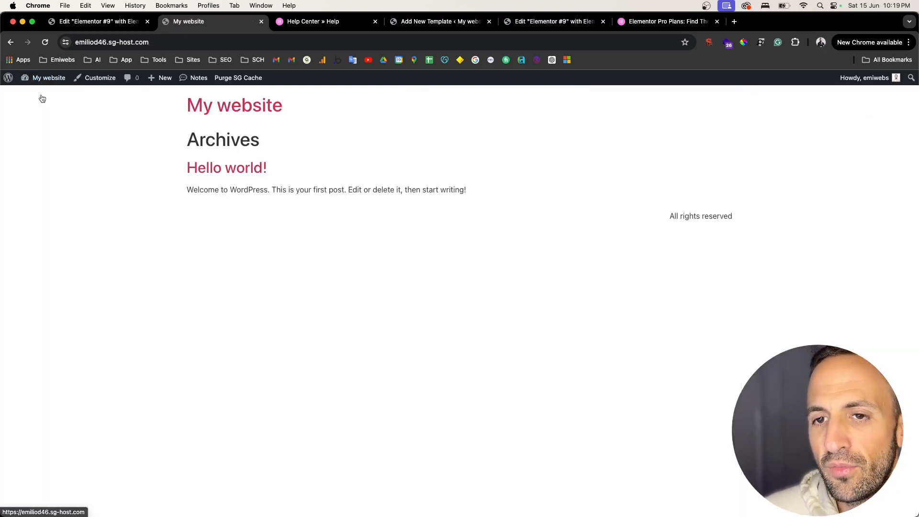
click(52, 94)
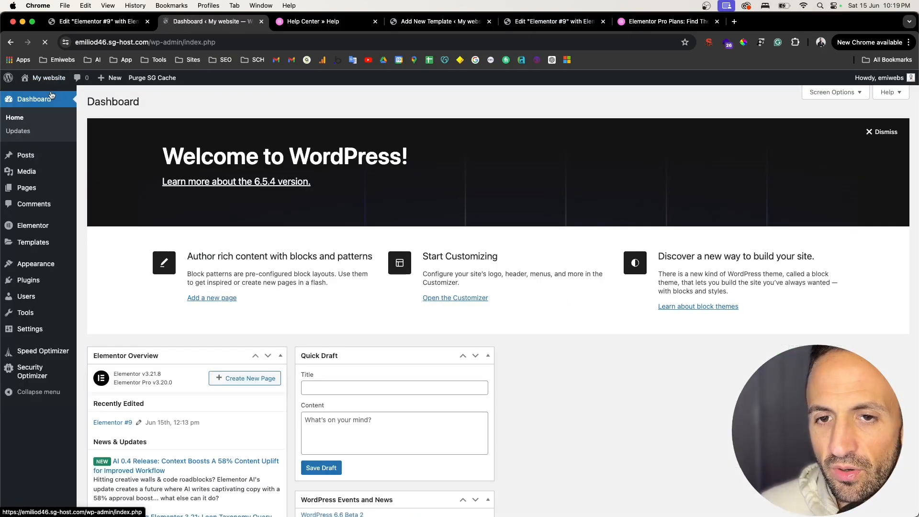
Step: Create a new page titled "Test" from the list of pages and save it as a draft
mouse_move(67, 197)
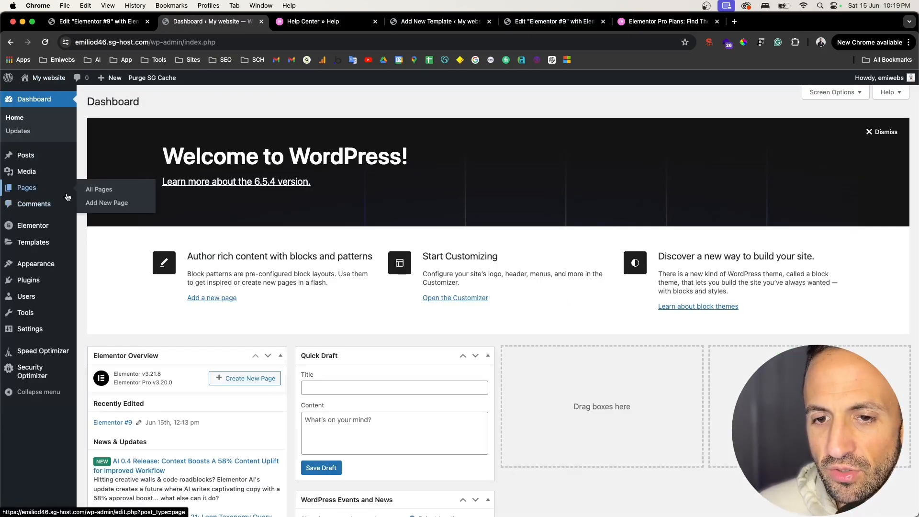
click(103, 195)
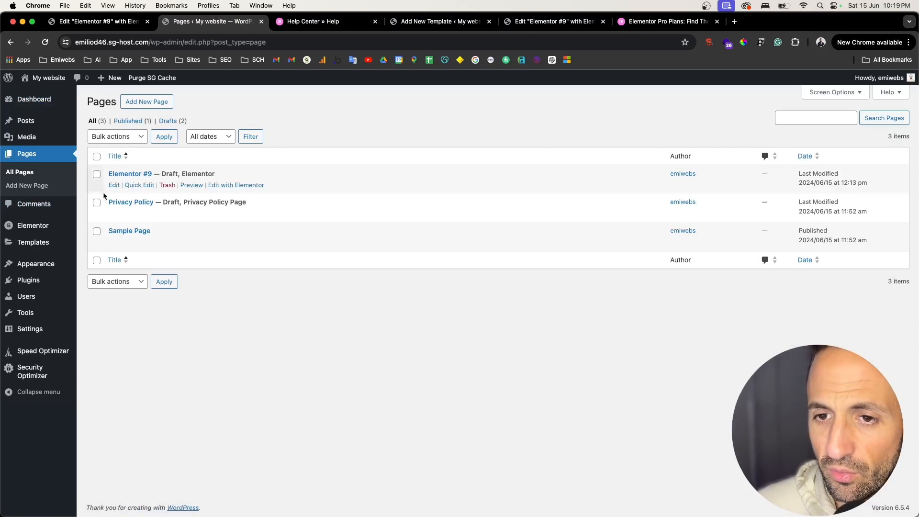
click(157, 103)
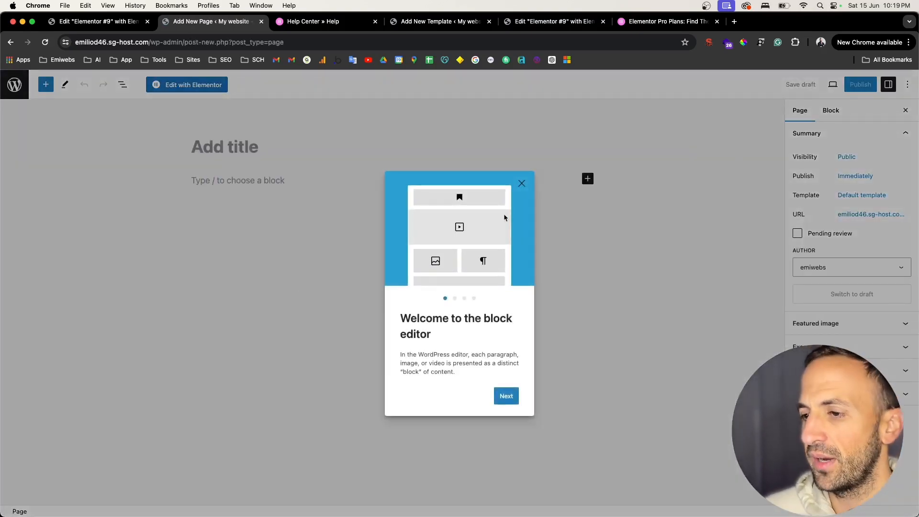
click(522, 184)
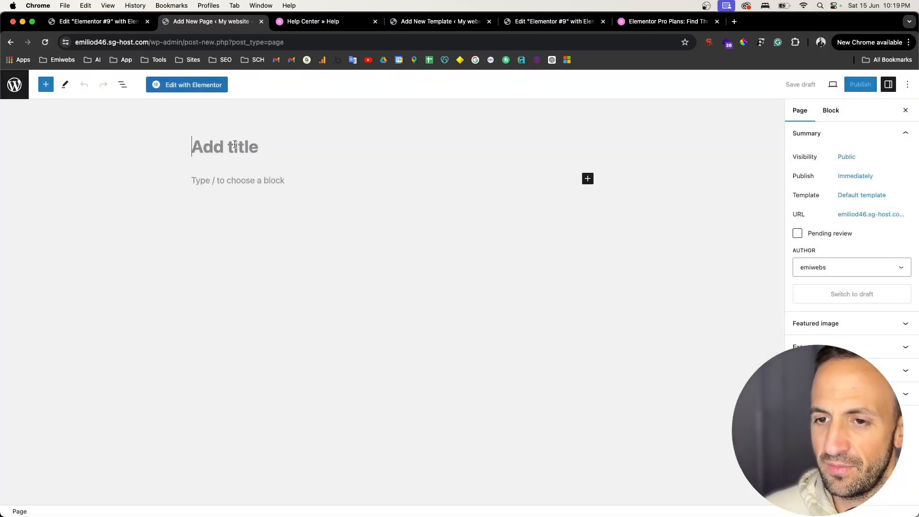
text(Test)
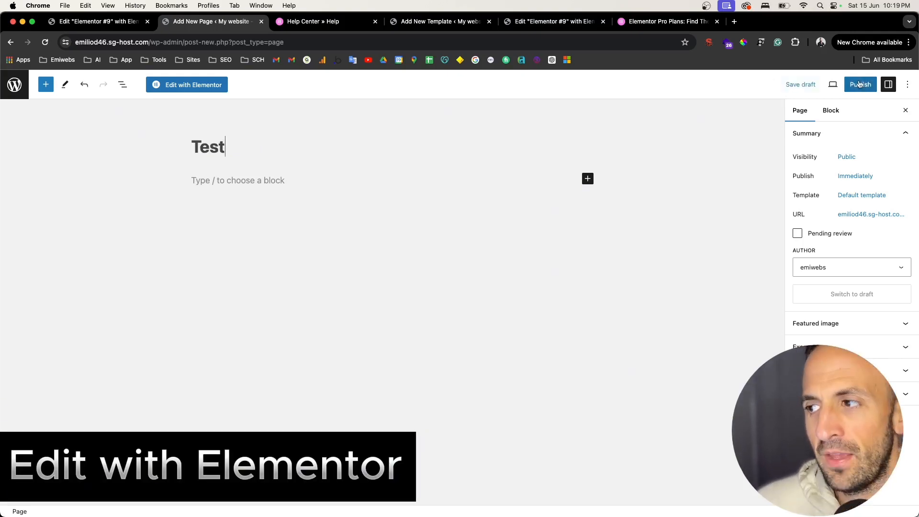
click(804, 89)
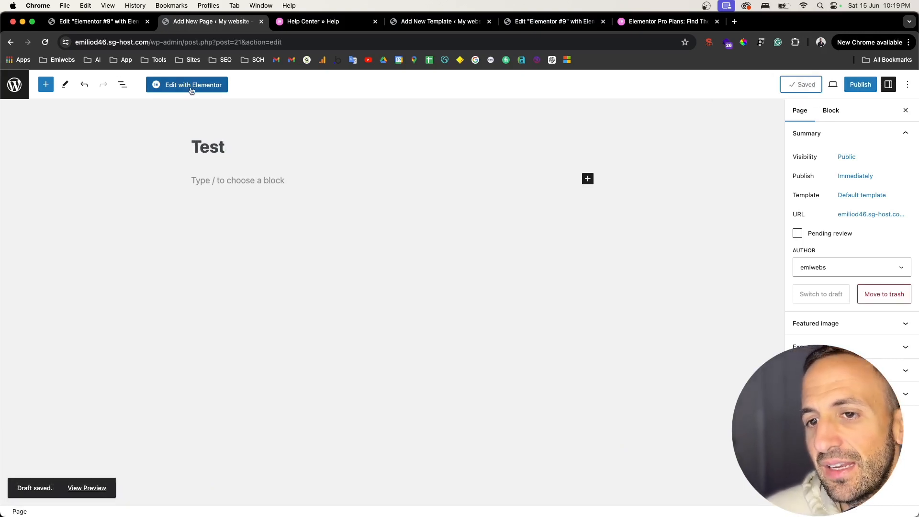
Step: Open the Test page in the Elementor editor, with the Navigator closed and the widgets panel widened
click(198, 90)
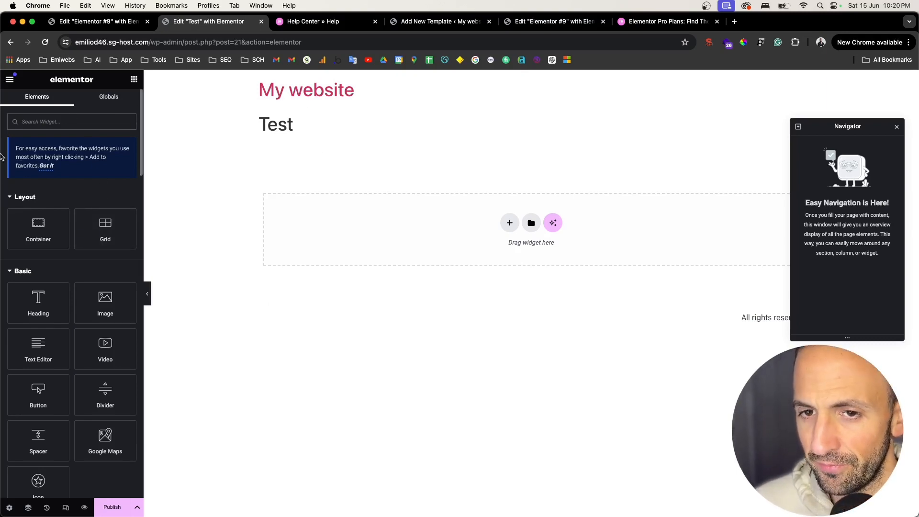
click(897, 127)
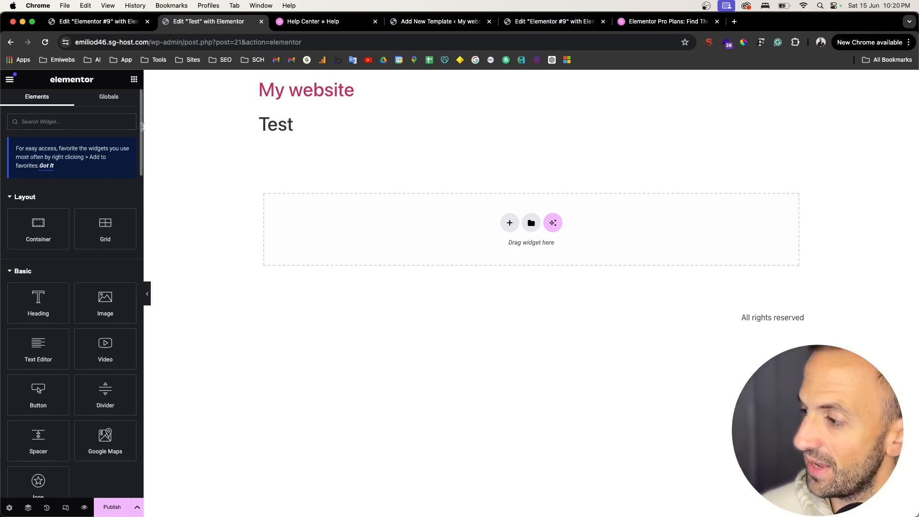
drag(143, 144, 247, 144)
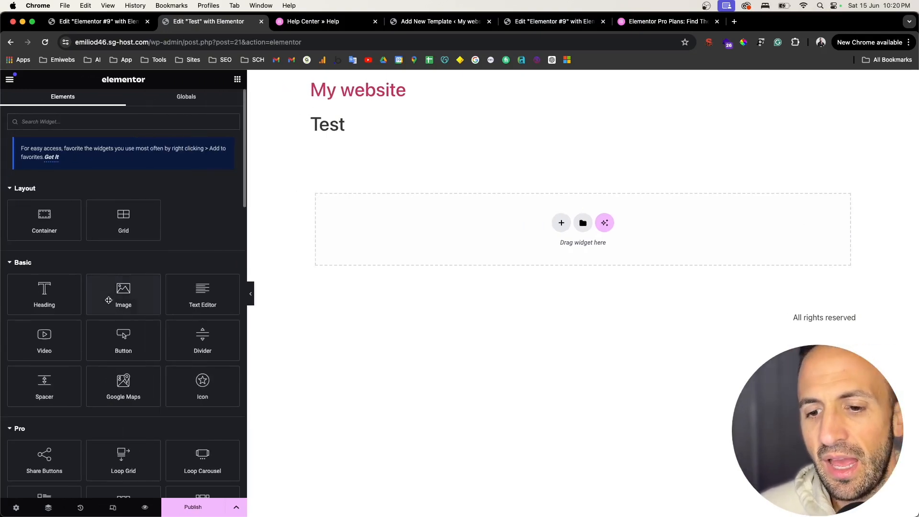
Step: Look through the available widgets and add a Heading widget to the empty page
scroll(108, 300, down, 5)
scroll(134, 178, up, 5)
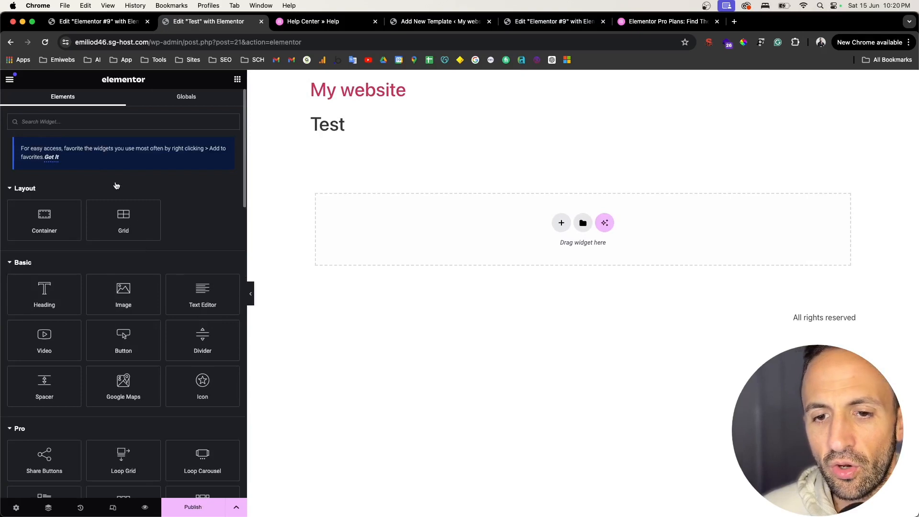
drag(44, 294, 436, 233)
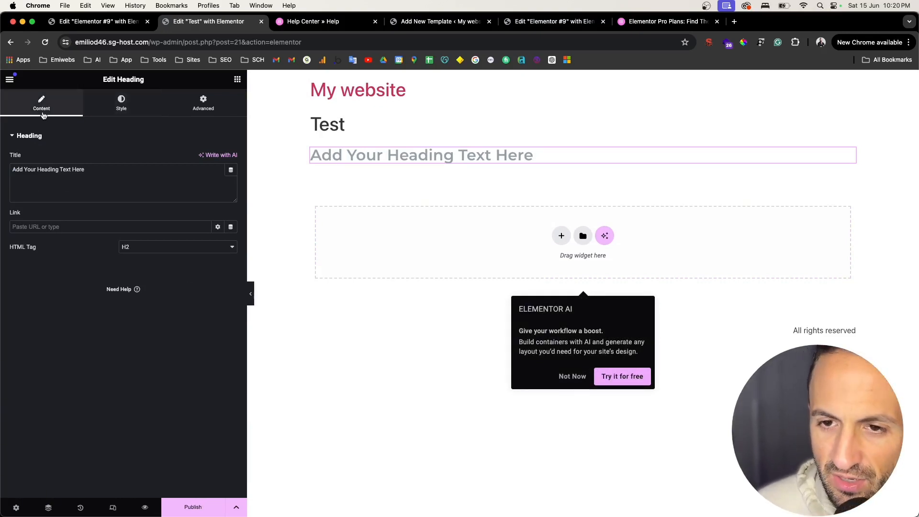
Step: Look through the Heading widget's Content, Style and Advanced settings, down to the last group of advanced options
click(121, 103)
click(203, 103)
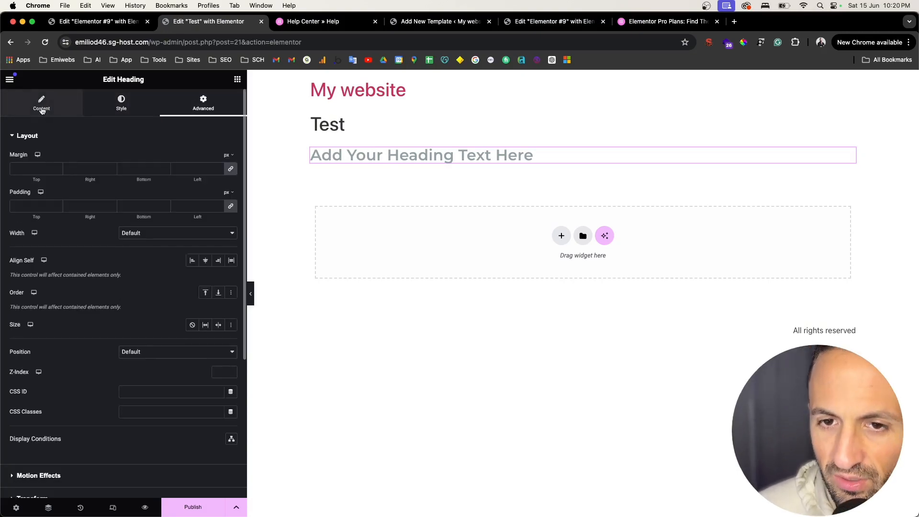
scroll(42, 110, up, 5)
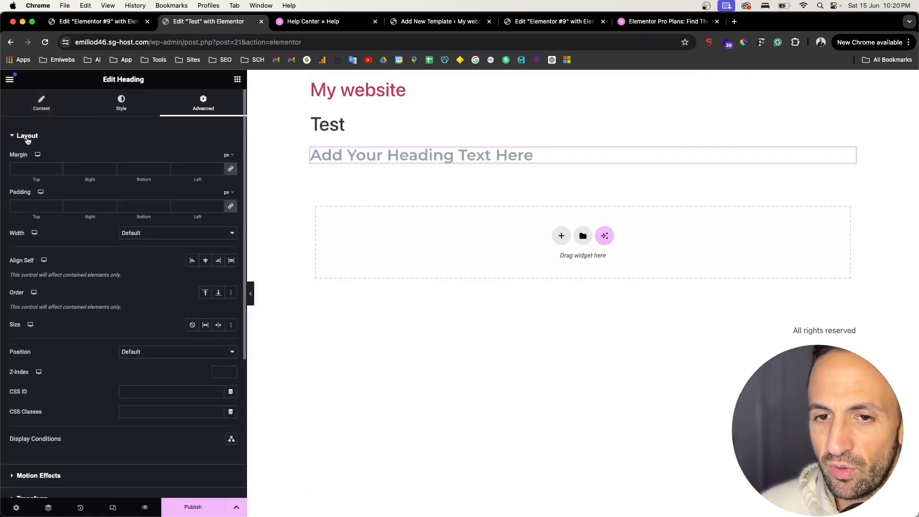
click(124, 176)
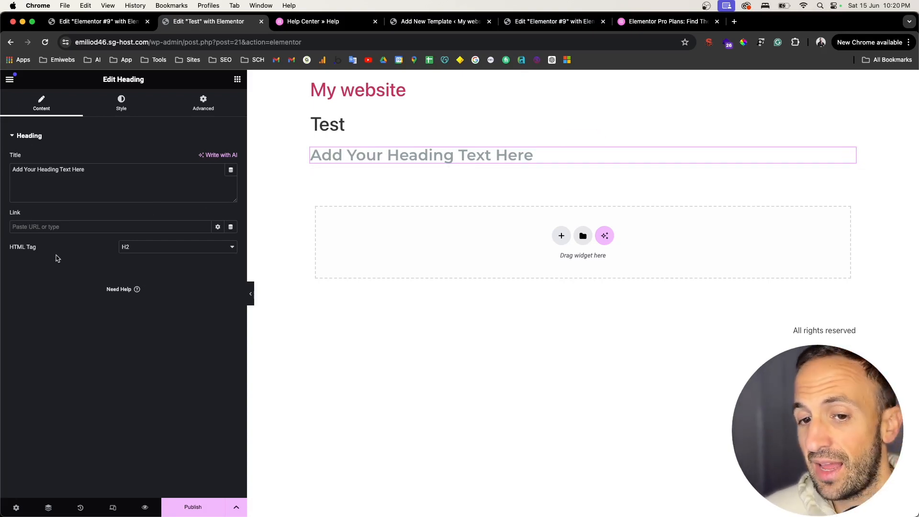
scroll(33, 255, up, 5)
scroll(204, 289, down, 5)
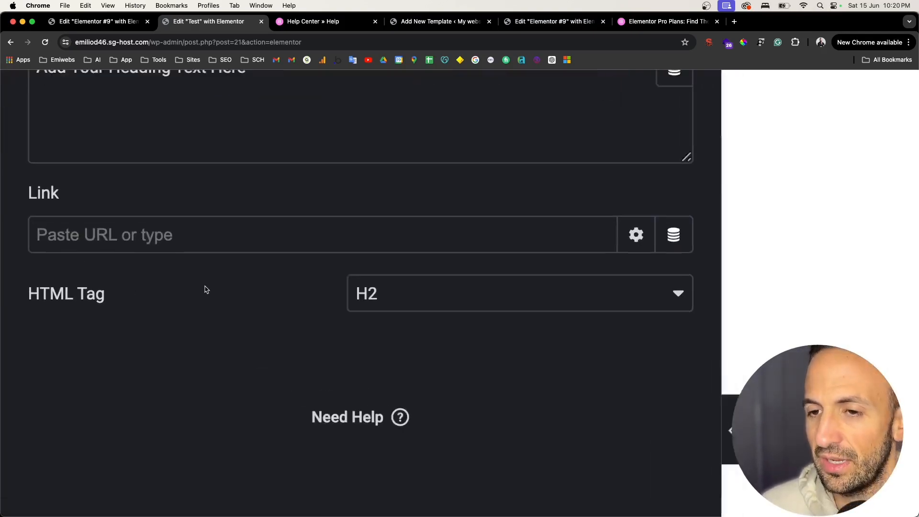
click(134, 105)
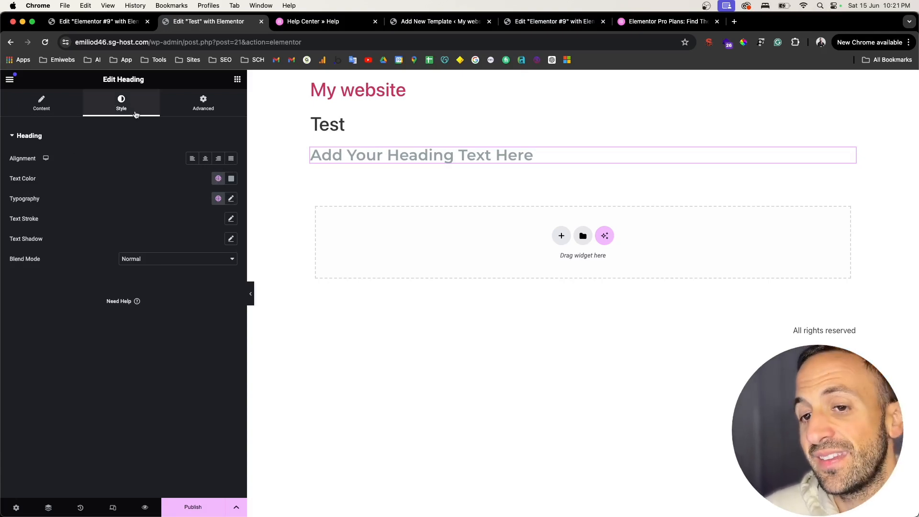
click(190, 107)
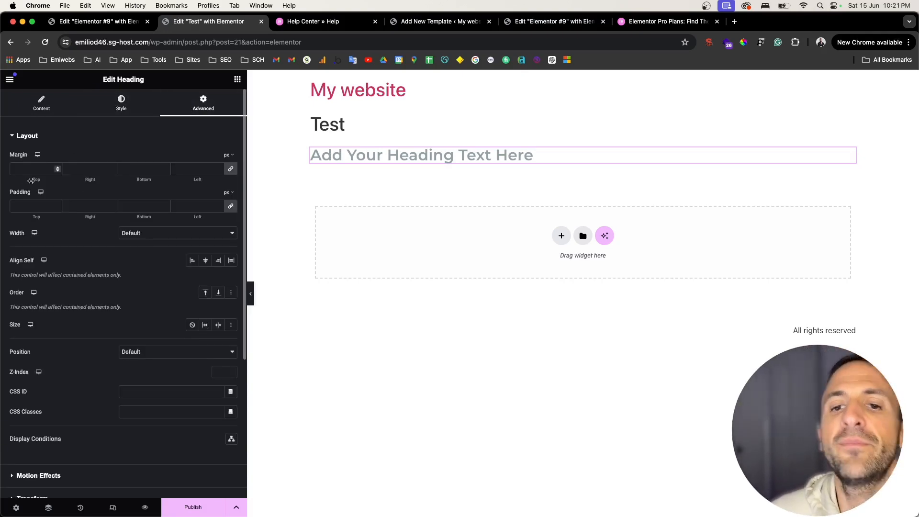
scroll(48, 161, down, 1)
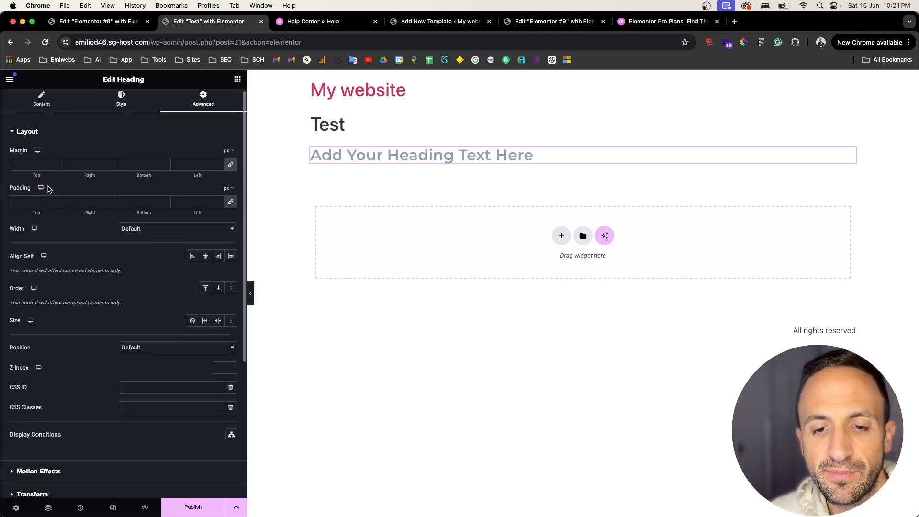
scroll(45, 189, down, 8)
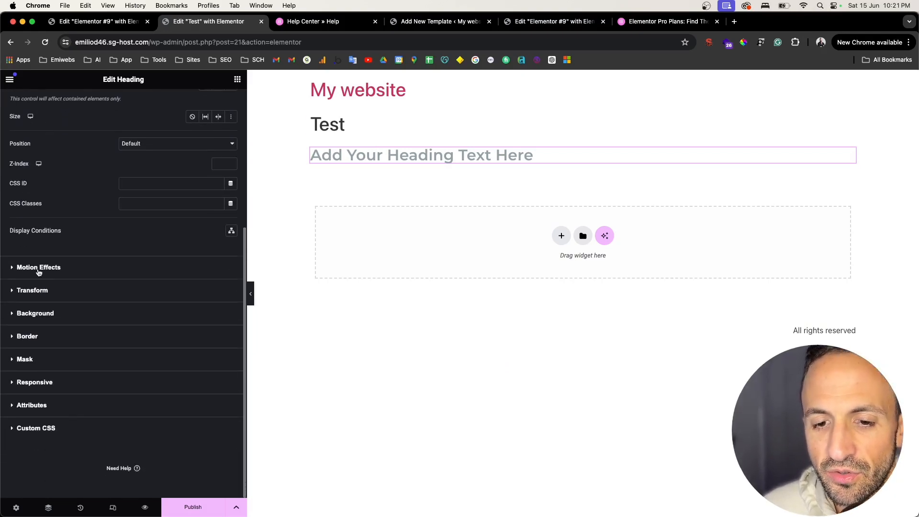
Step: Try the Fade In entrance animation on the heading and replace it with Fade In Right in the Motion Effects settings
click(39, 267)
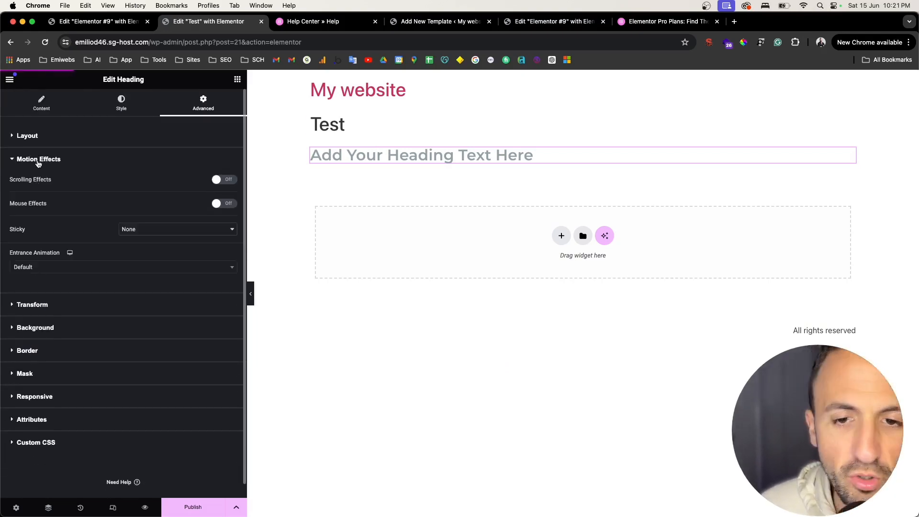
click(88, 267)
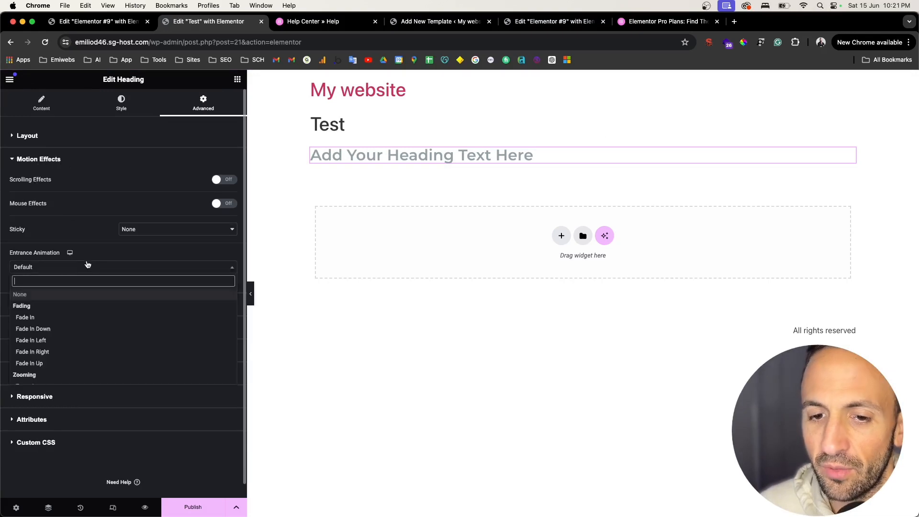
click(35, 318)
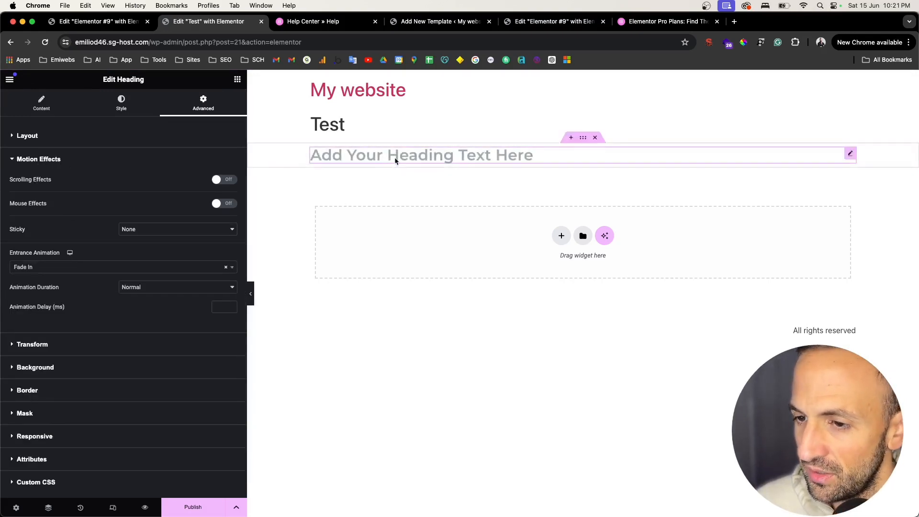
key(super+p)
key(super+p)
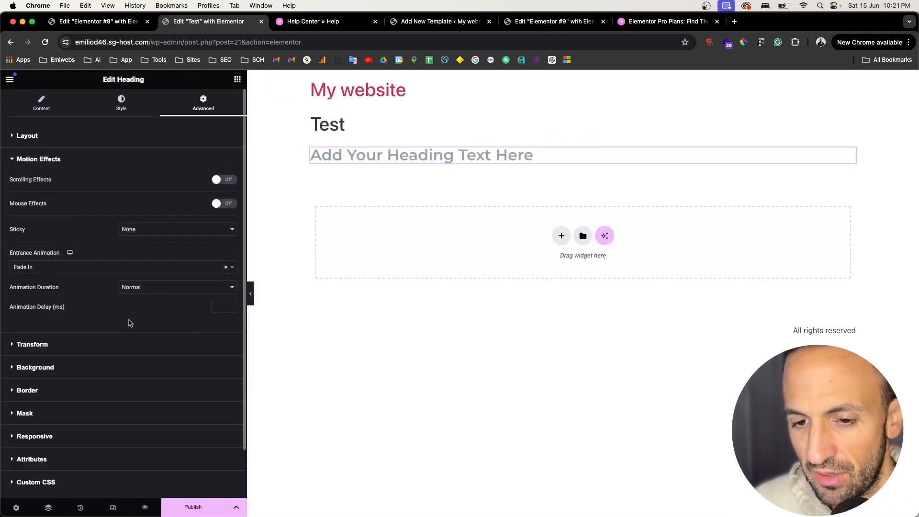
click(106, 273)
click(78, 355)
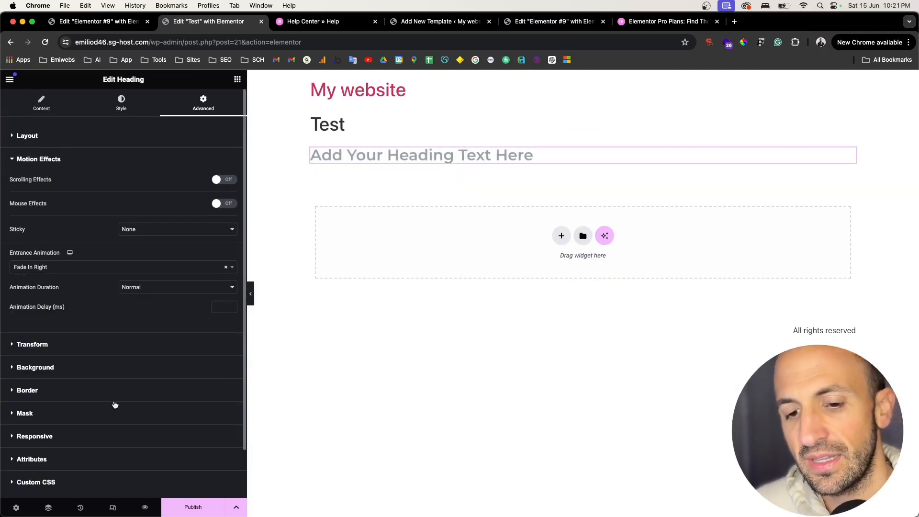
Step: Try rotating the heading to -2 degrees in its Transform settings
click(99, 345)
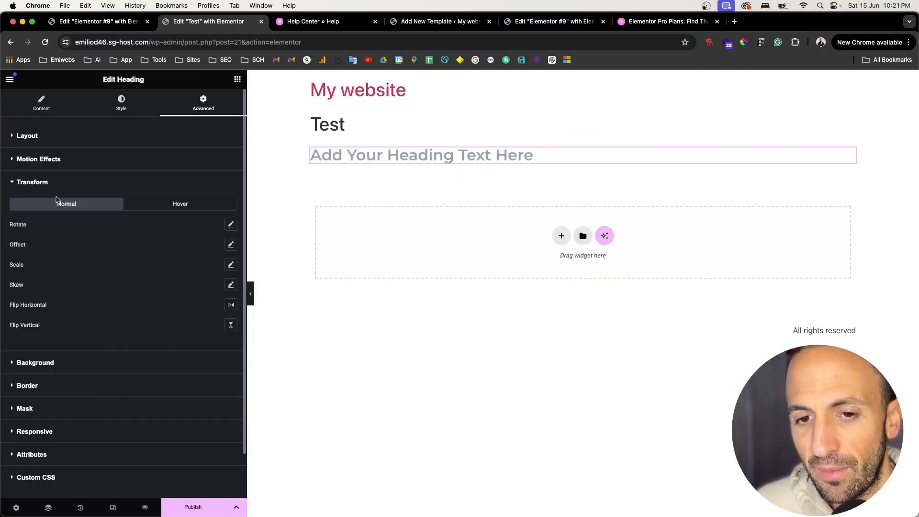
click(230, 225)
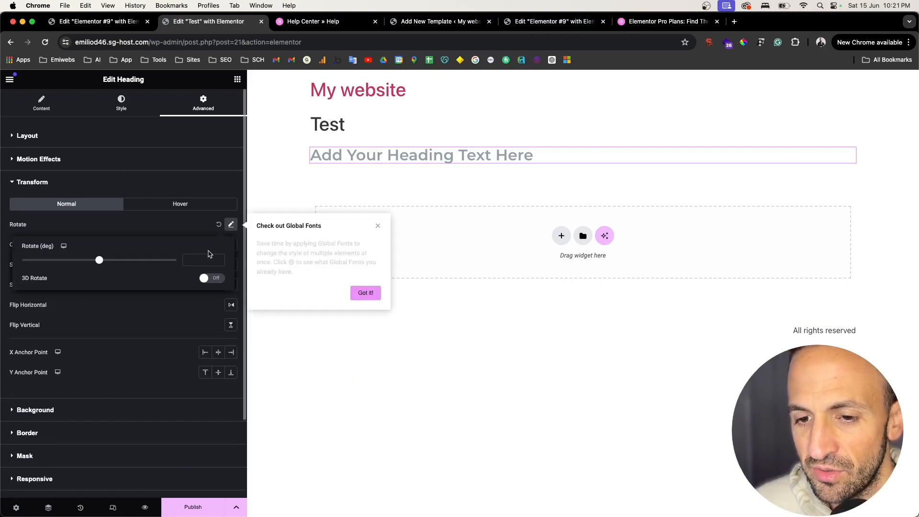
mouse_move(111, 265)
mouse_down()
mouse_move(123, 265)
mouse_move(61, 261)
mouse_move(98, 261)
mouse_up()
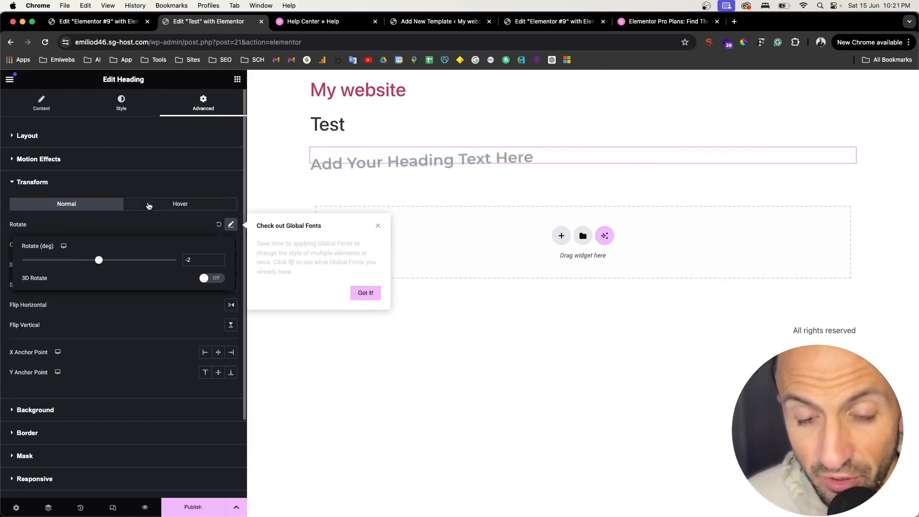
click(83, 188)
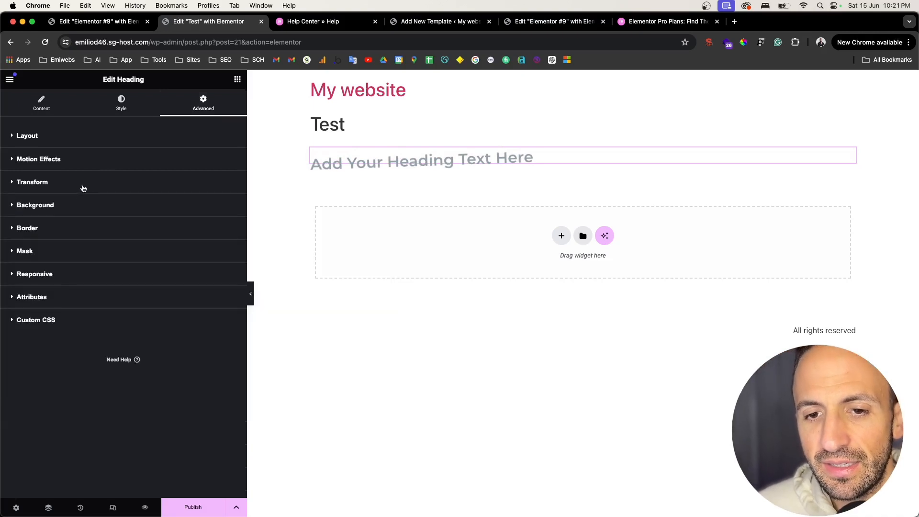
Step: Look at the heading's Background and Border settings
click(56, 210)
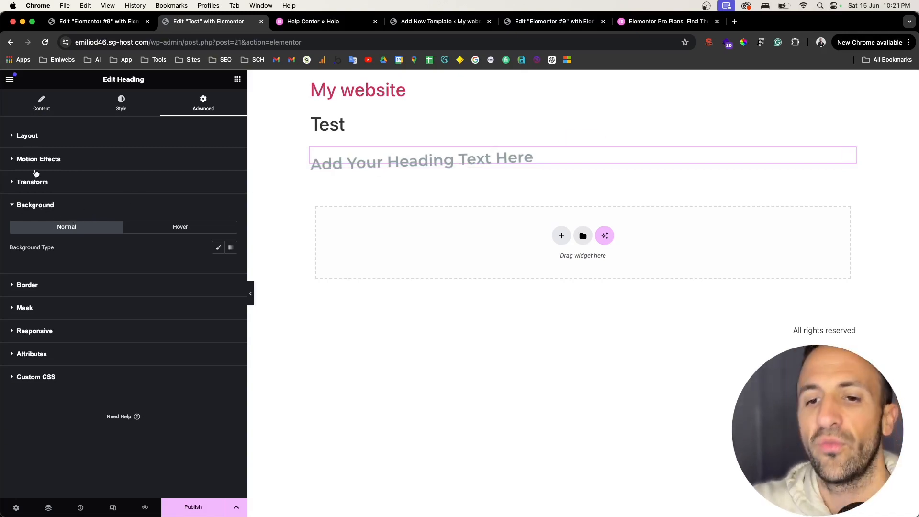
click(83, 291)
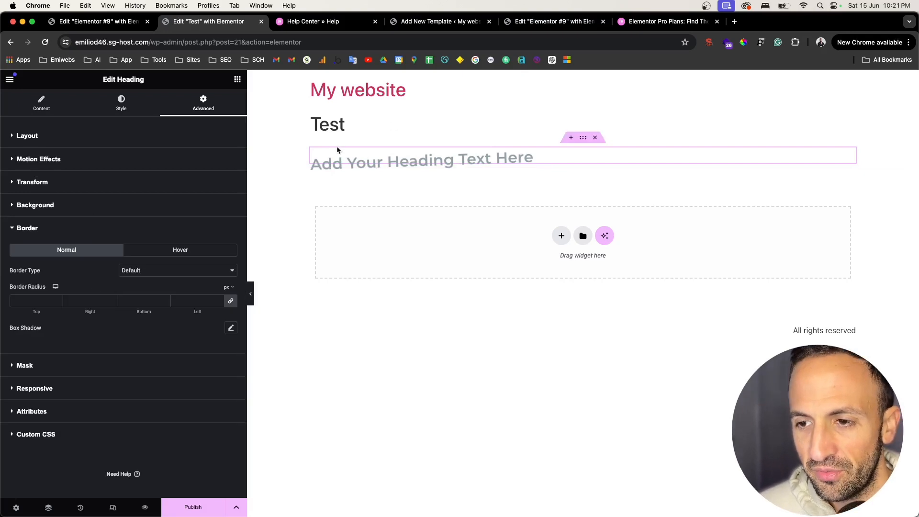
click(45, 229)
Step: Try enabling a mask on the heading with the Circle shape
click(48, 251)
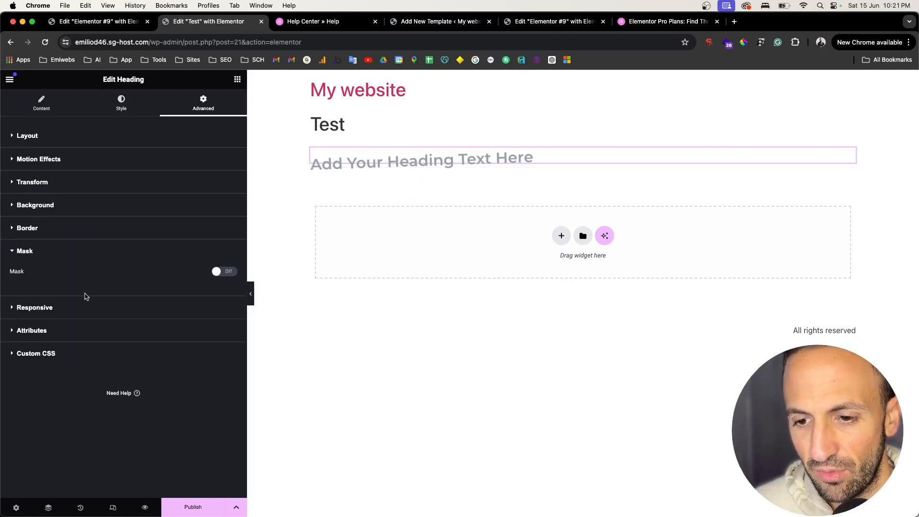
click(223, 271)
click(143, 292)
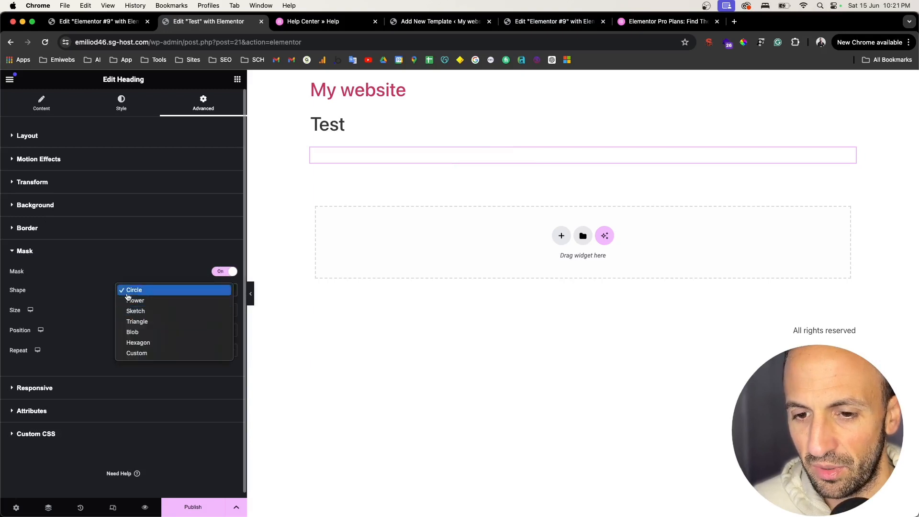
click(139, 291)
click(47, 252)
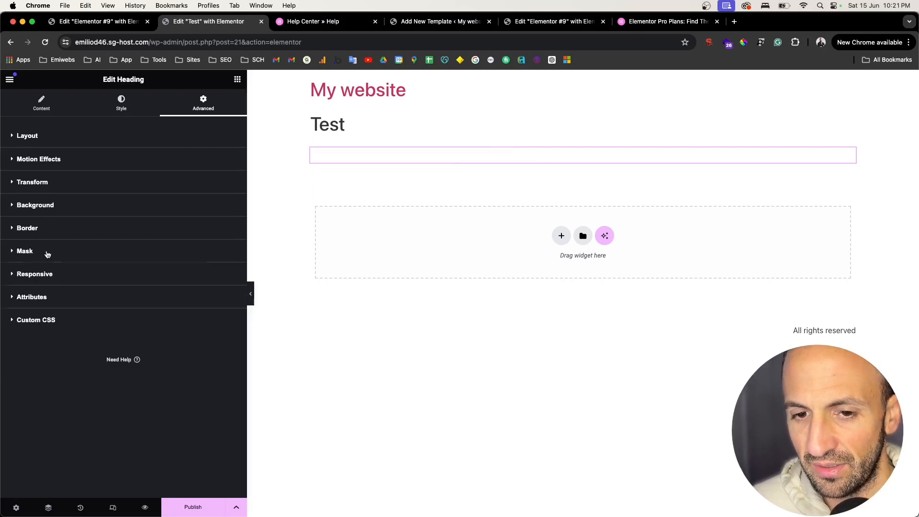
Step: Open the heading's Responsive settings and reset the widget's style
click(76, 274)
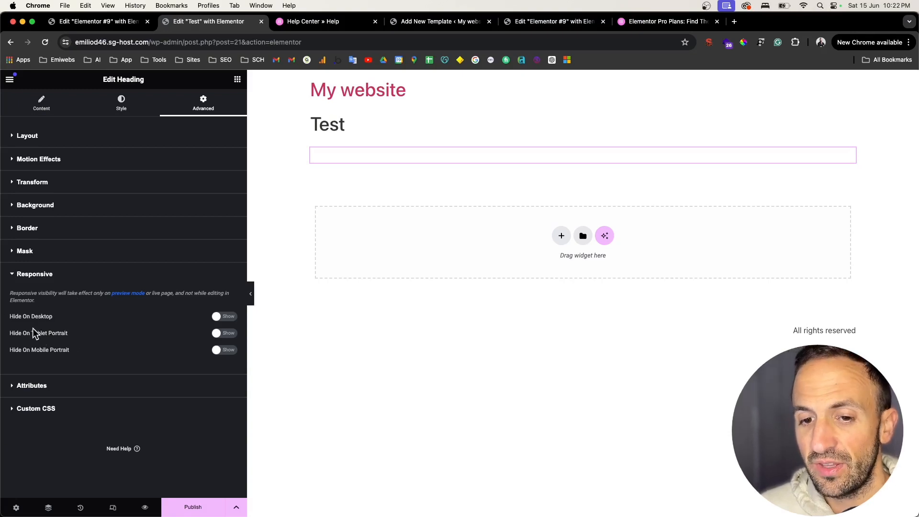
right_click(497, 158)
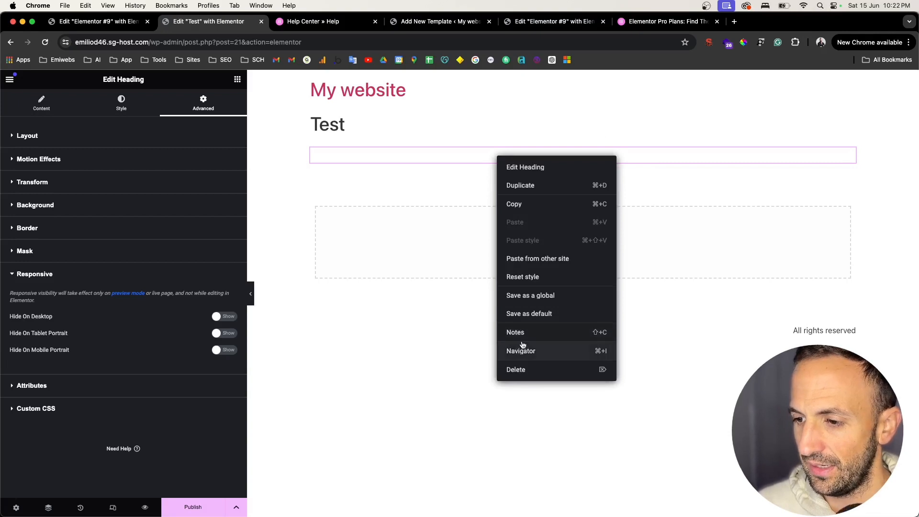
click(525, 275)
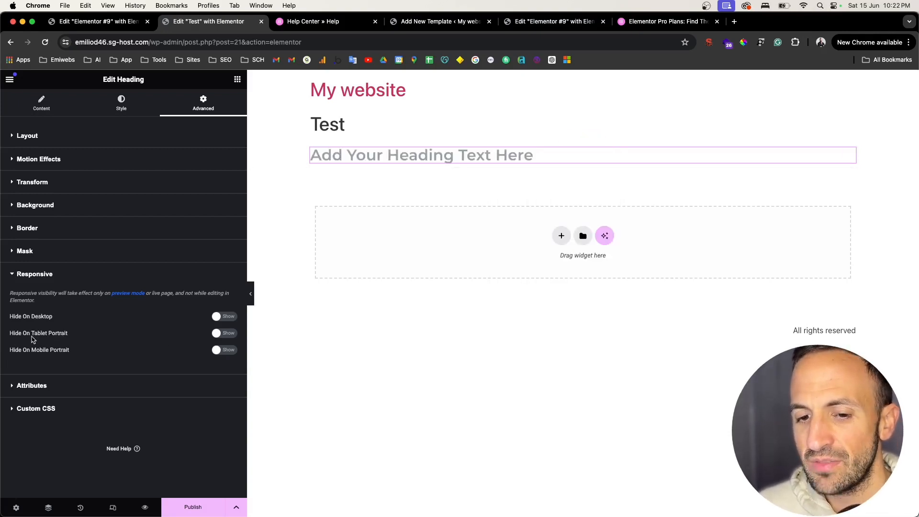
Step: Hide the heading on tablet portrait and mobile portrait in its Responsive settings
click(221, 334)
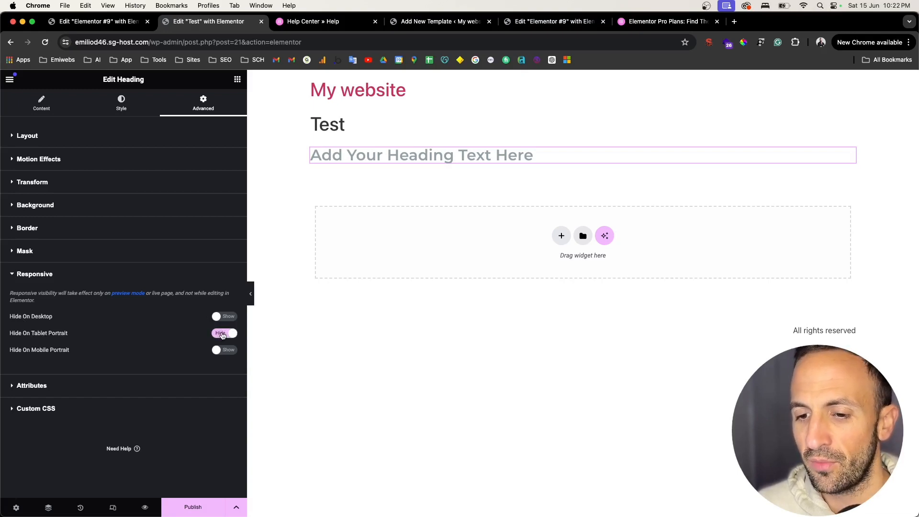
click(220, 354)
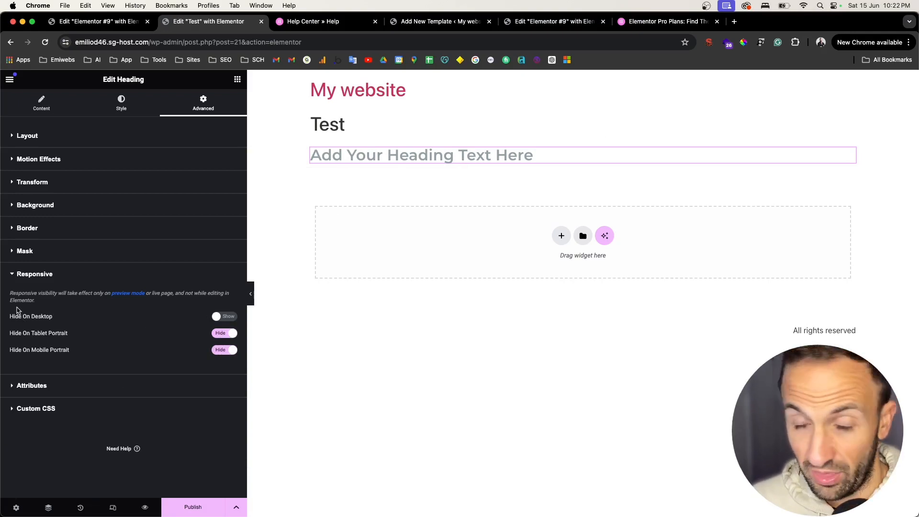
scroll(21, 310, up, 5)
scroll(242, 472, down, 8)
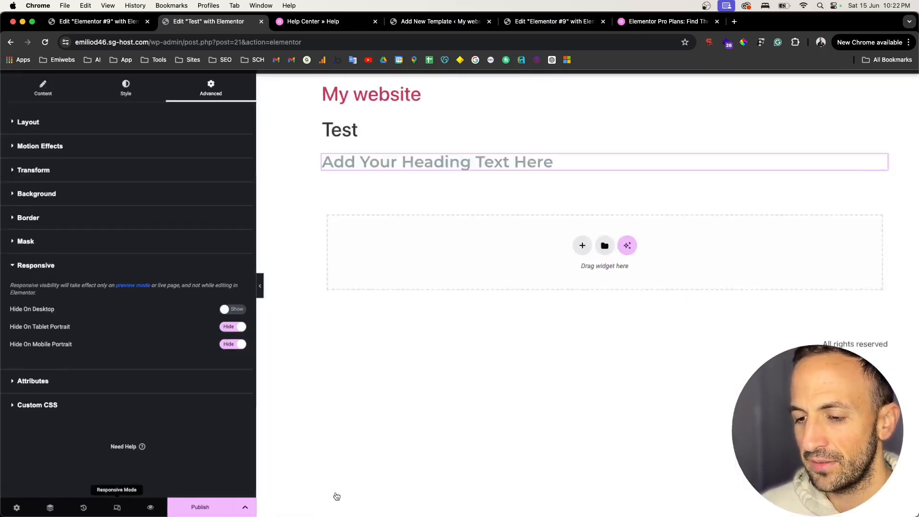
Step: Preview the page at tablet size in responsive mode, comparing the heading shown and hidden, including with the settings panel collapsed
click(338, 490)
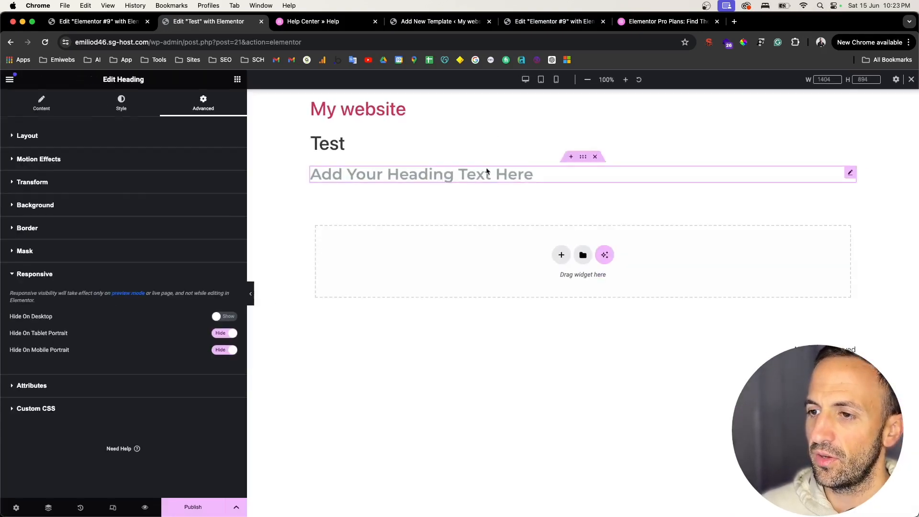
click(543, 80)
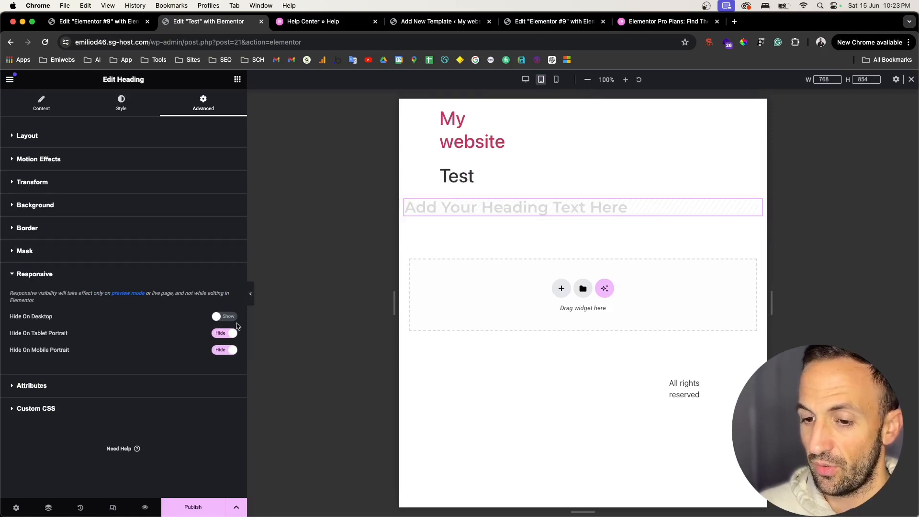
click(229, 334)
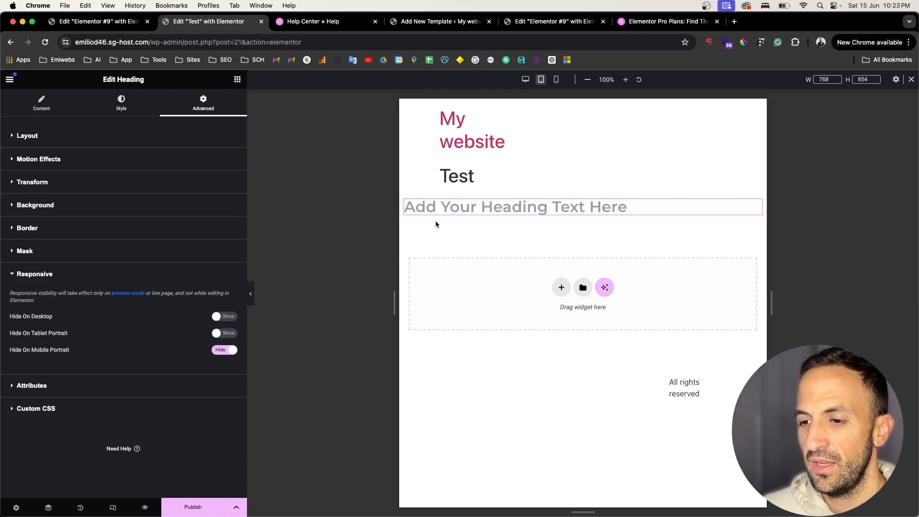
click(226, 335)
click(250, 294)
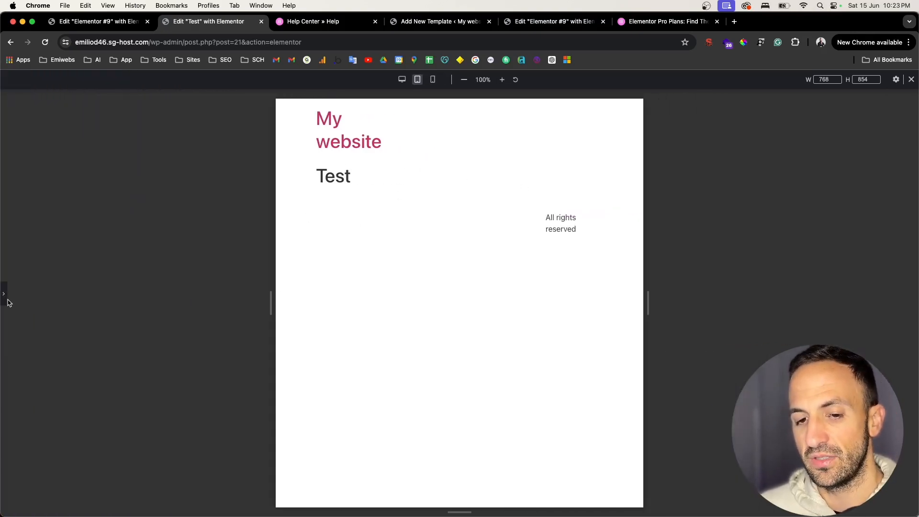
click(4, 295)
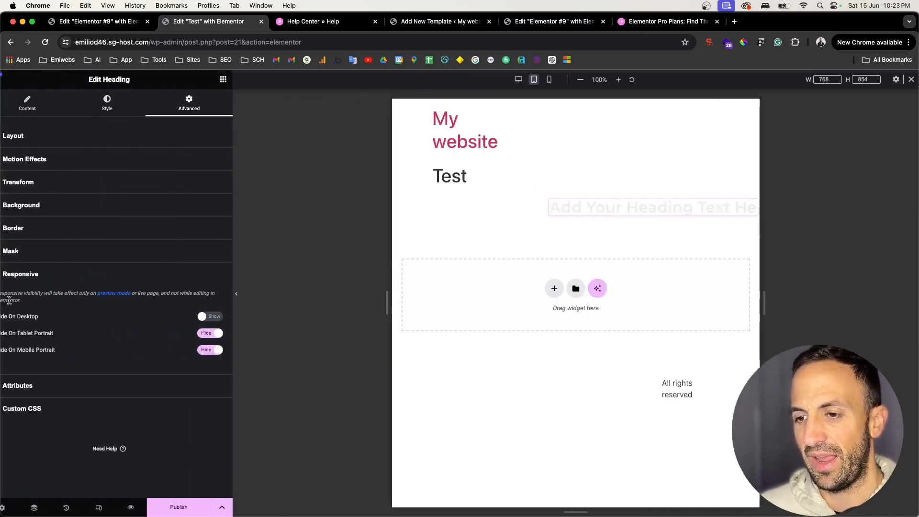
Step: Turn off hiding the heading on tablet portrait and preview the page at mobile size
click(225, 334)
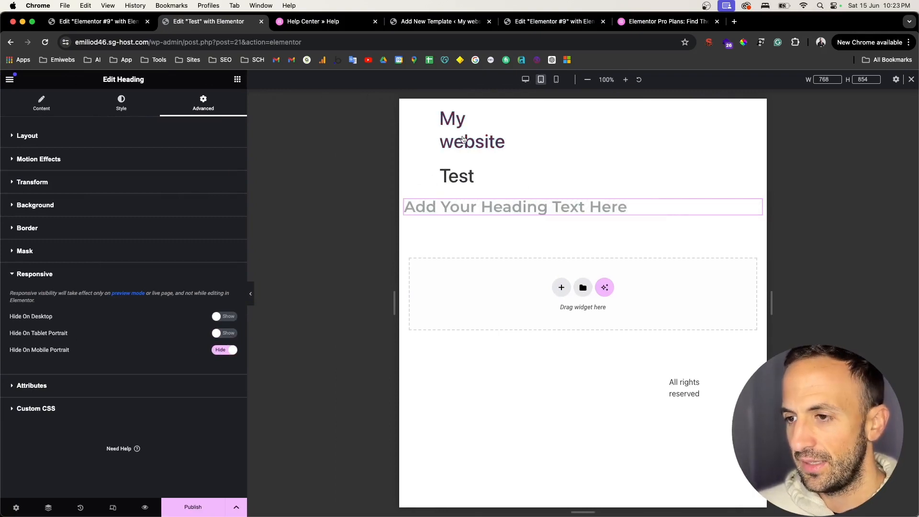
click(556, 80)
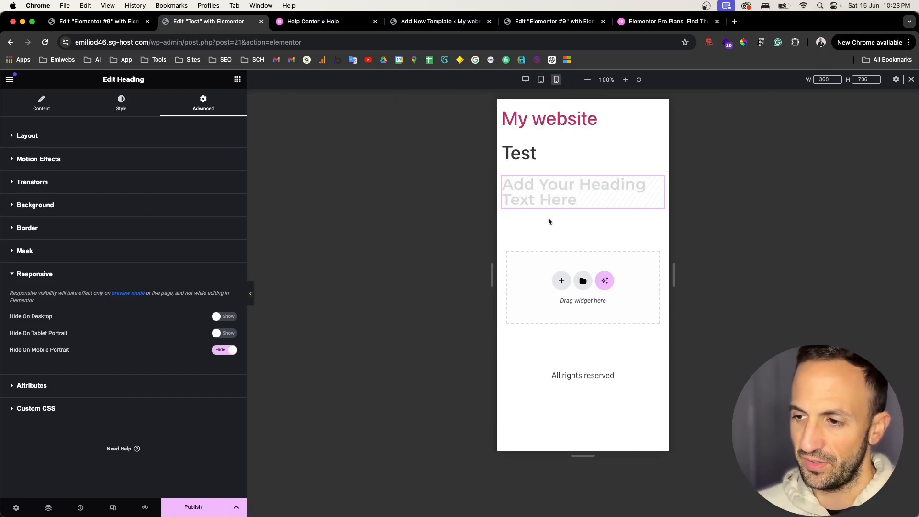
Step: Check the mobile preview with the settings panel collapsed, and turn off hiding the heading on mobile portrait
click(251, 295)
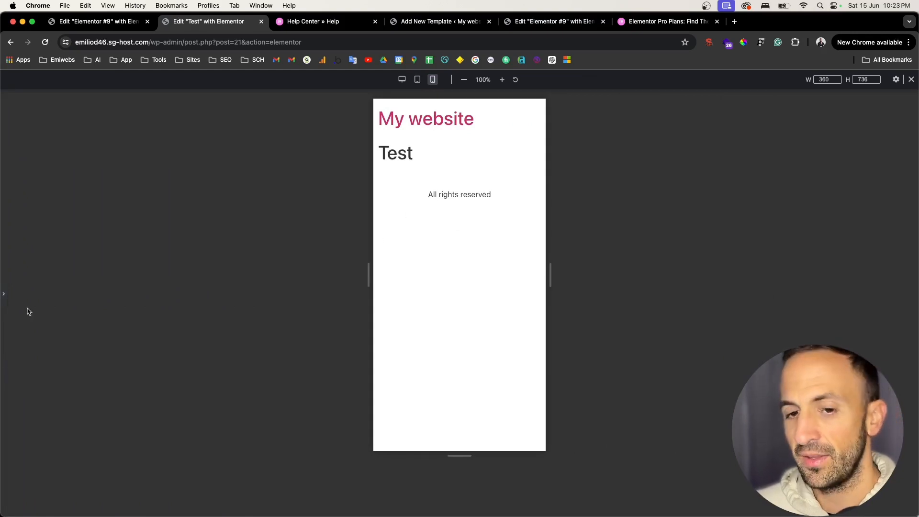
click(5, 301)
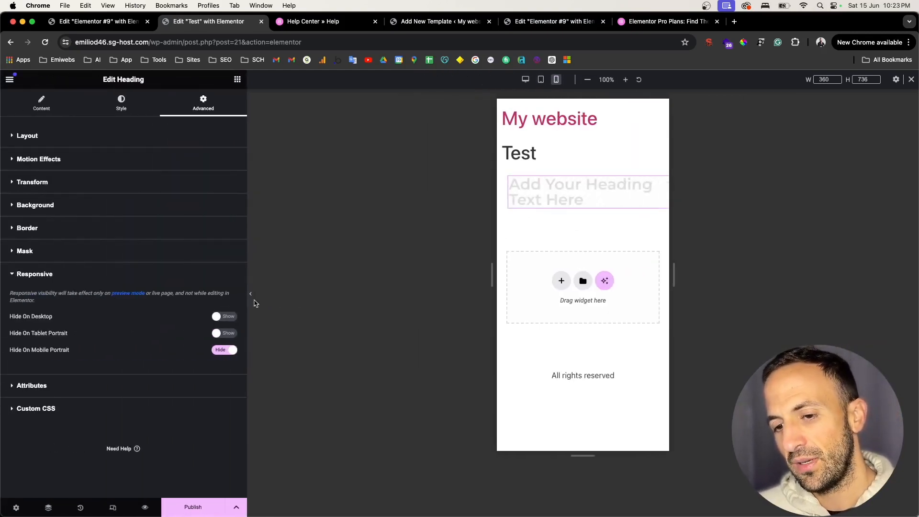
click(250, 300)
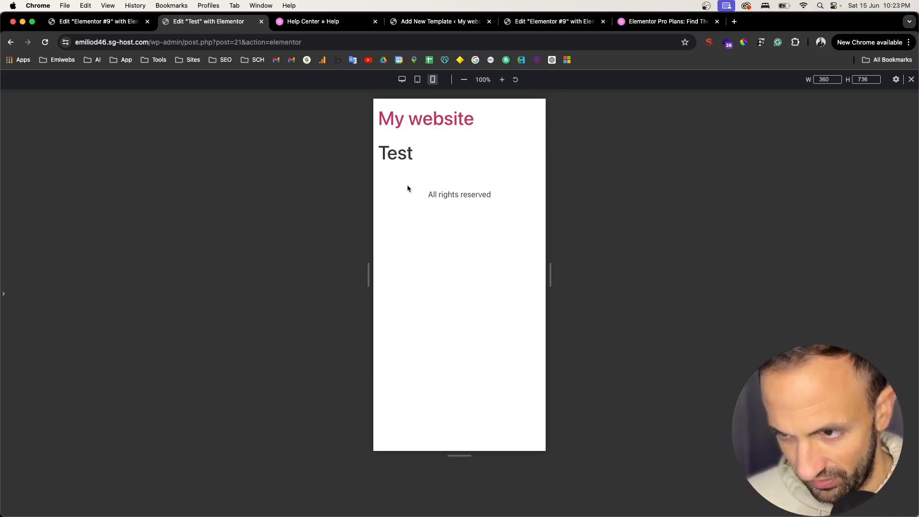
click(8, 301)
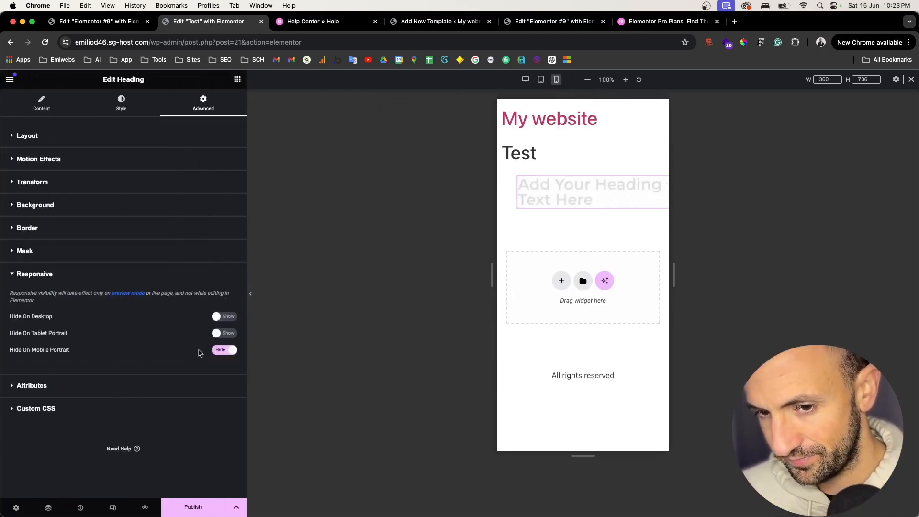
click(225, 352)
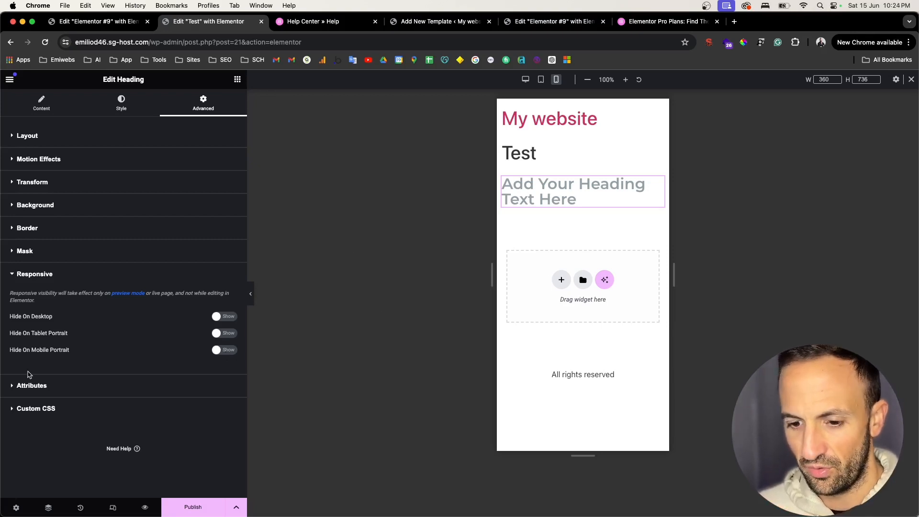
Step: Examine the heading's Attributes and Custom CSS sections in its advanced settings, staying on the site
click(113, 384)
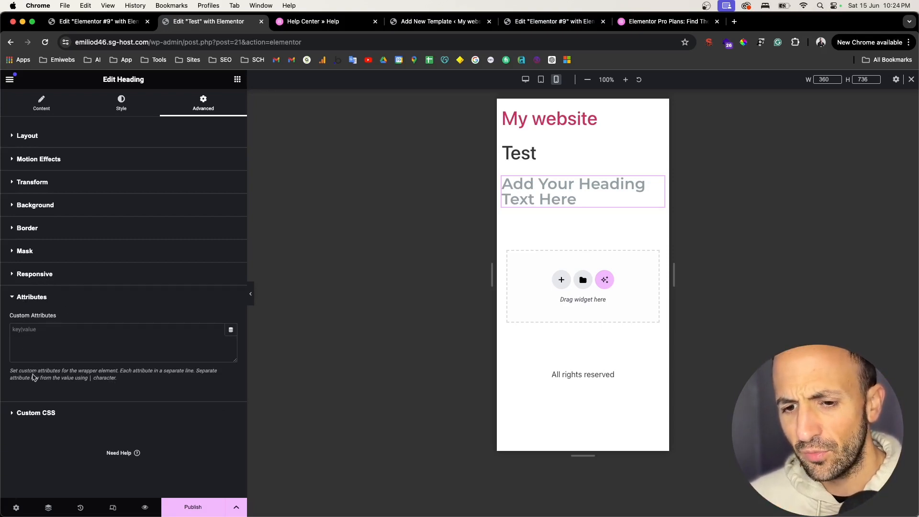
scroll(43, 371, left, 5)
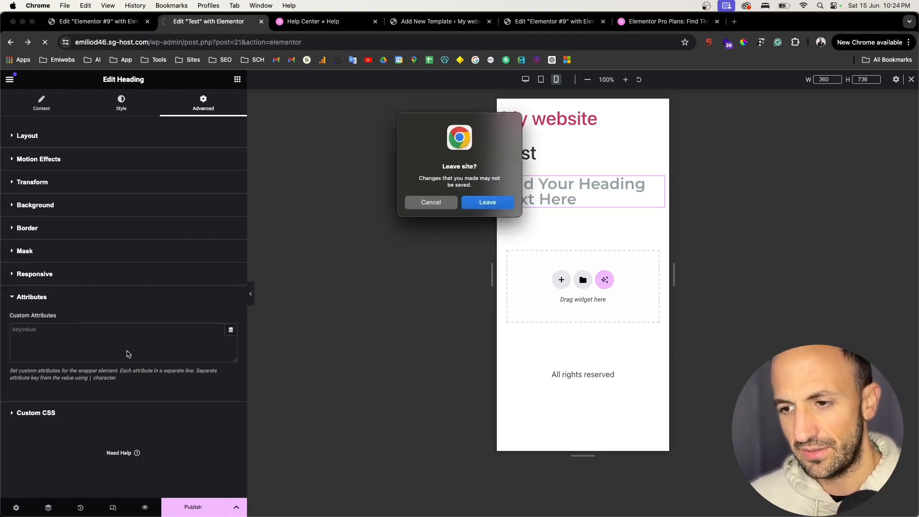
click(429, 208)
mouse_move(662, 182)
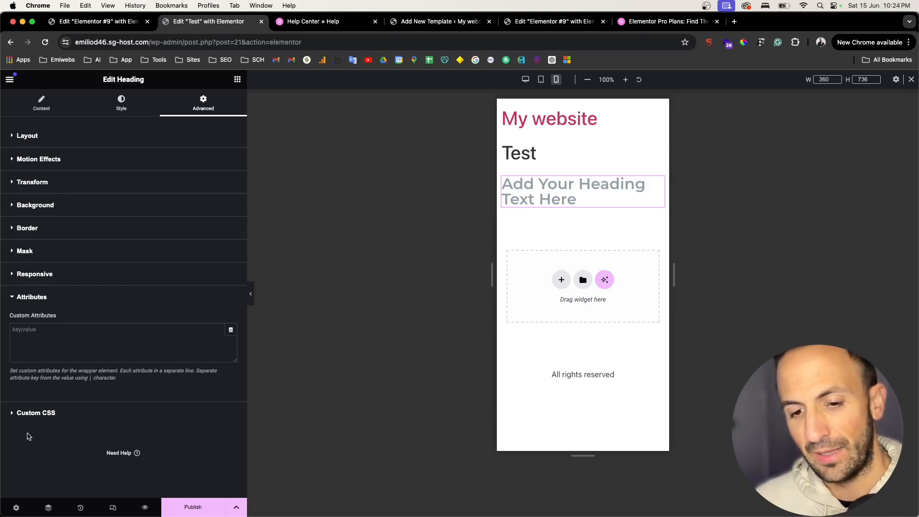
click(49, 412)
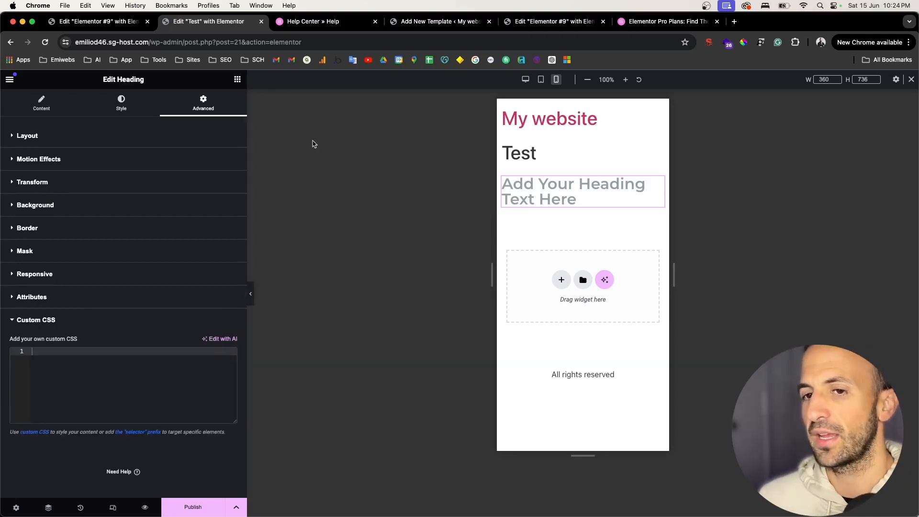
Step: Return to the desktop view and add an Image widget directly below the heading
click(525, 80)
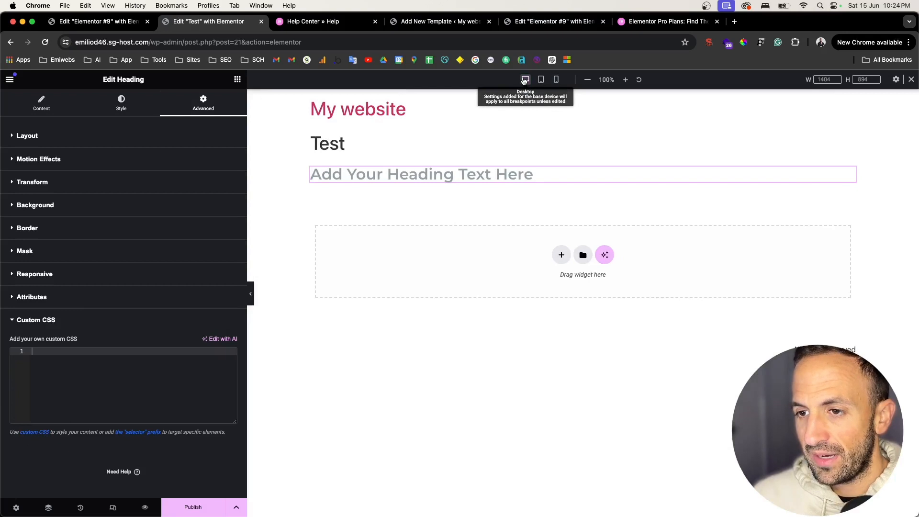
click(238, 80)
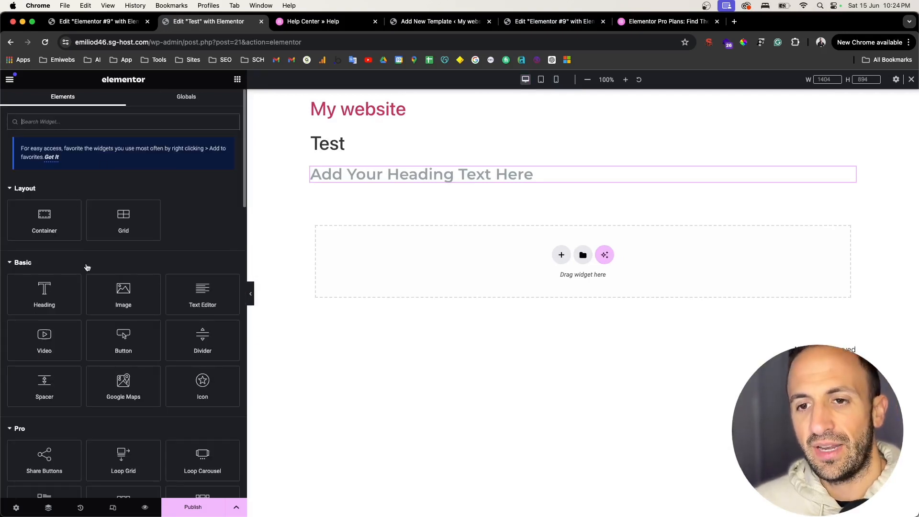
scroll(89, 292, down, 5)
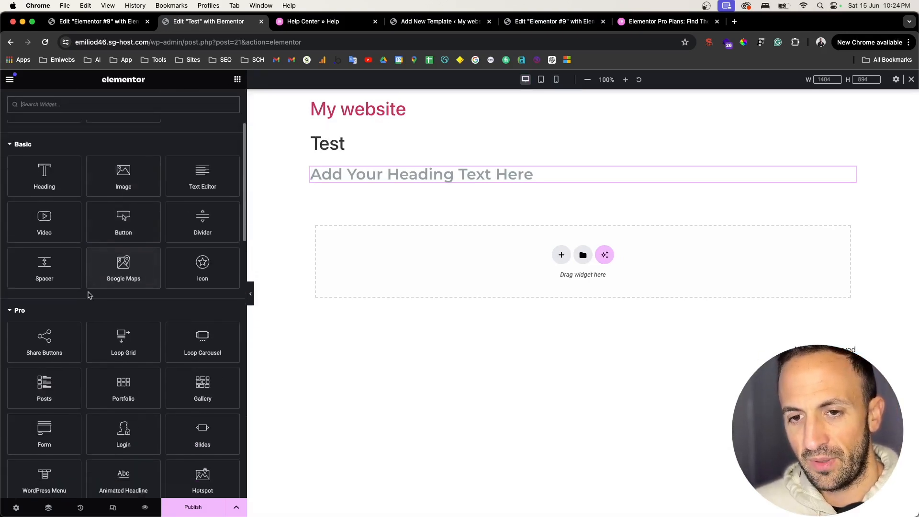
drag(123, 178, 428, 178)
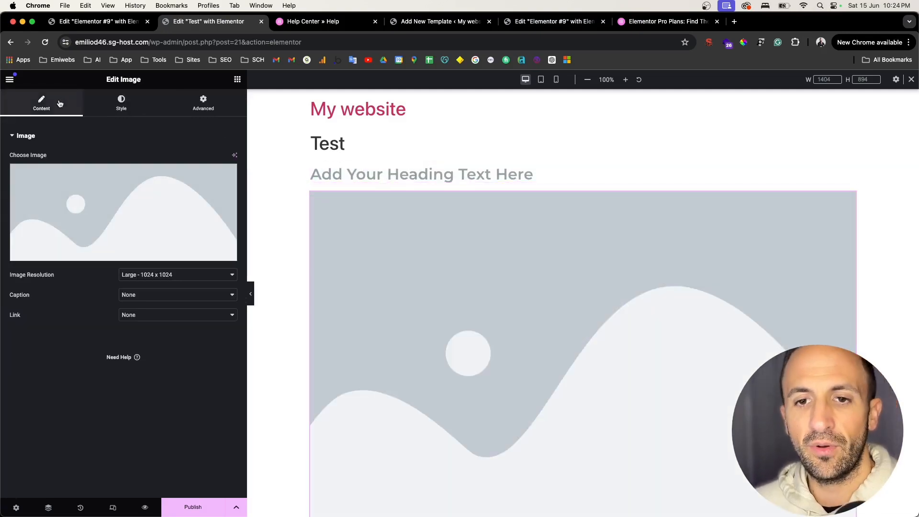
Step: Look at the image widget's content settings and its media chooser, and close the chooser without selecting an image
scroll(58, 104, up, 5)
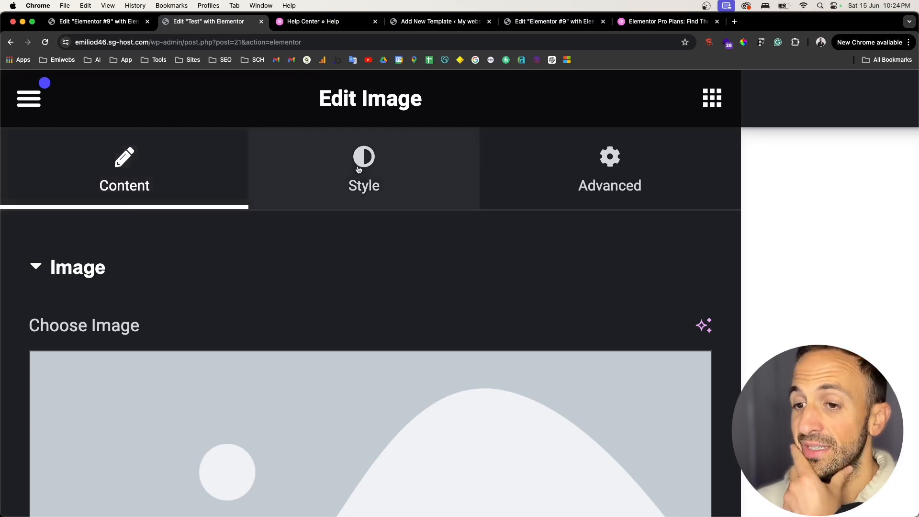
scroll(143, 201, down, 5)
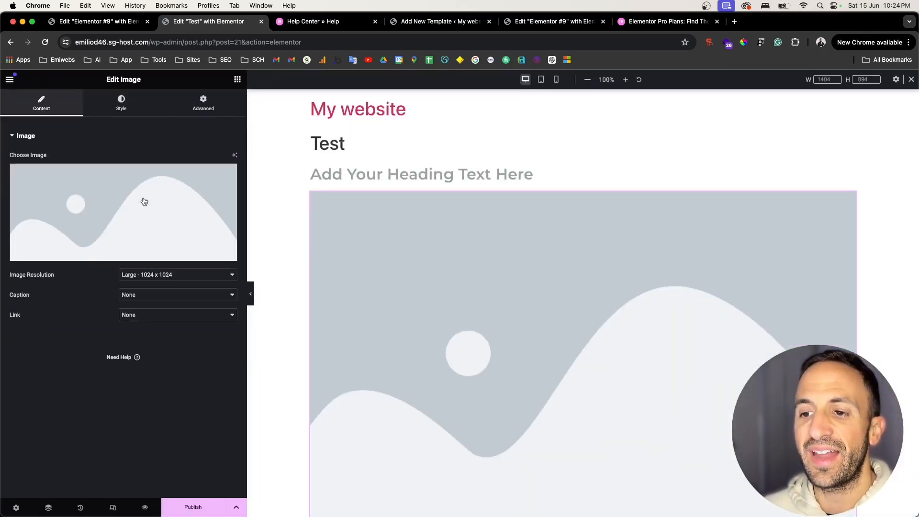
mouse_move(135, 212)
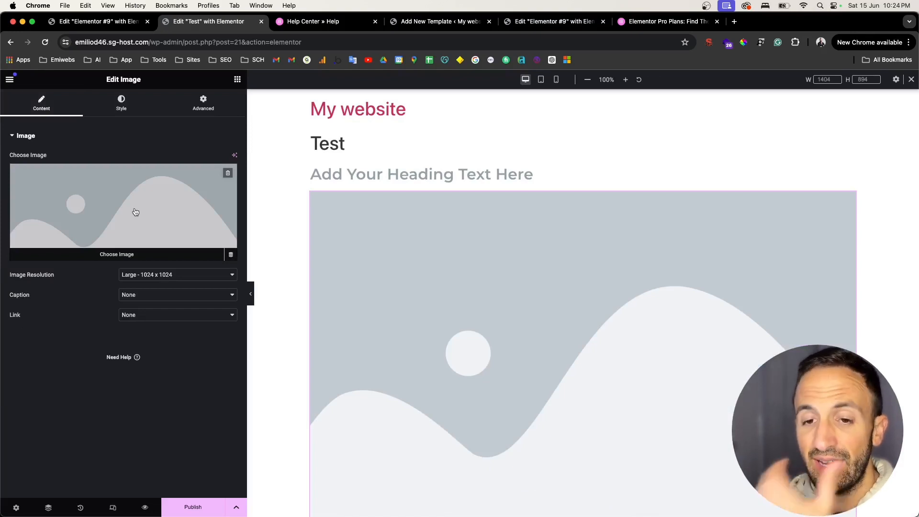
click(121, 212)
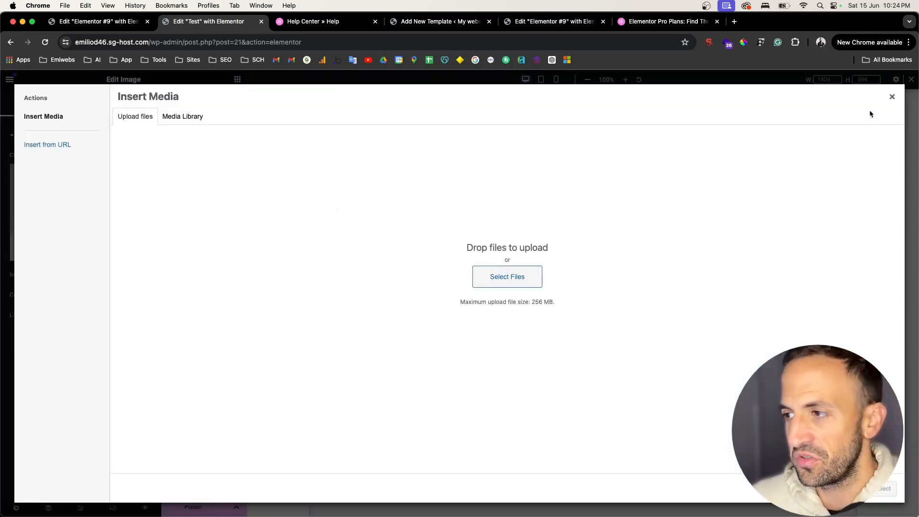
click(891, 96)
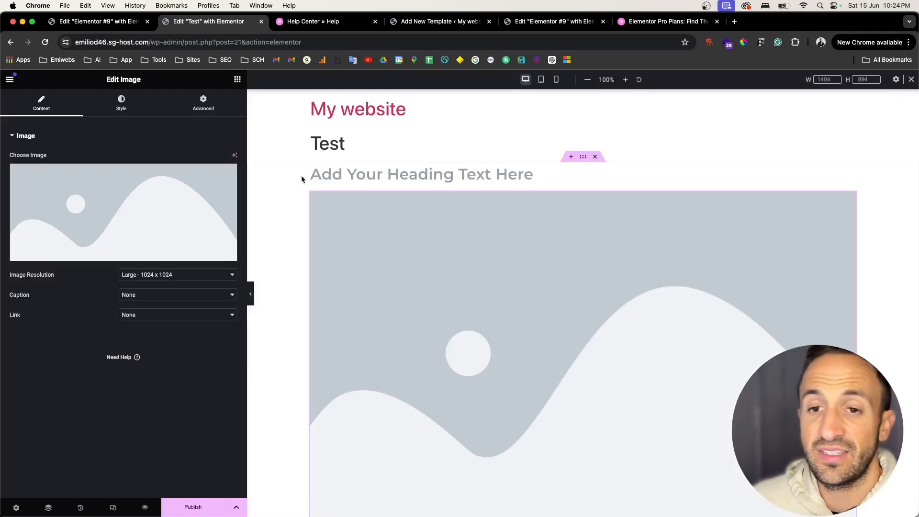
Step: Set the image's width and max width to 38% and its height to 433 px, keeping Object Fit at Default
click(125, 113)
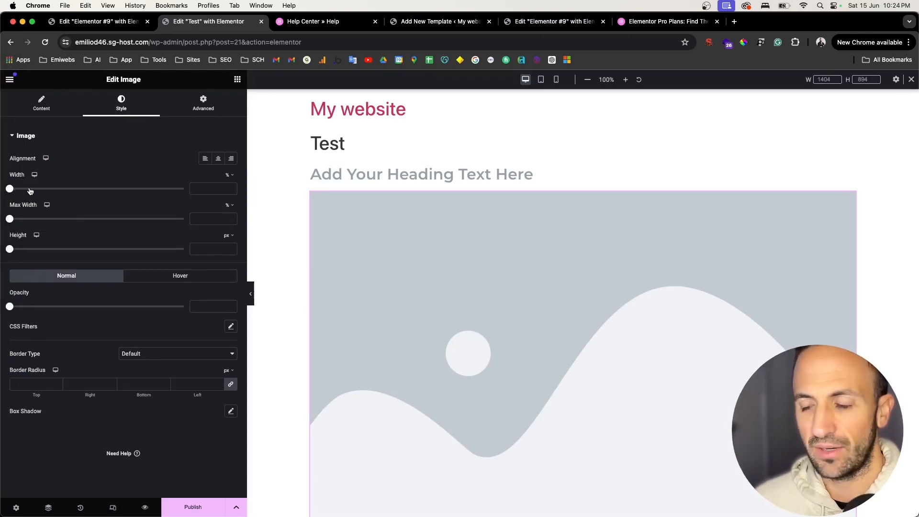
drag(8, 189, 74, 189)
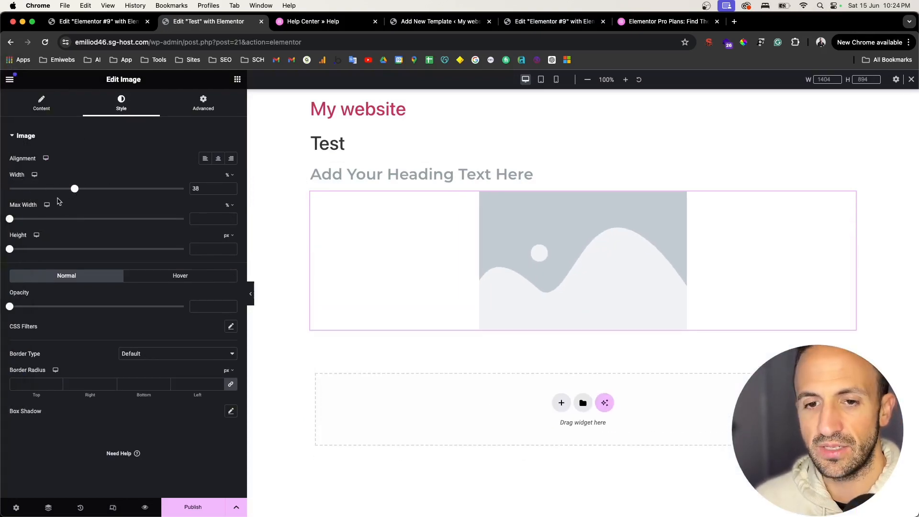
drag(11, 220, 75, 220)
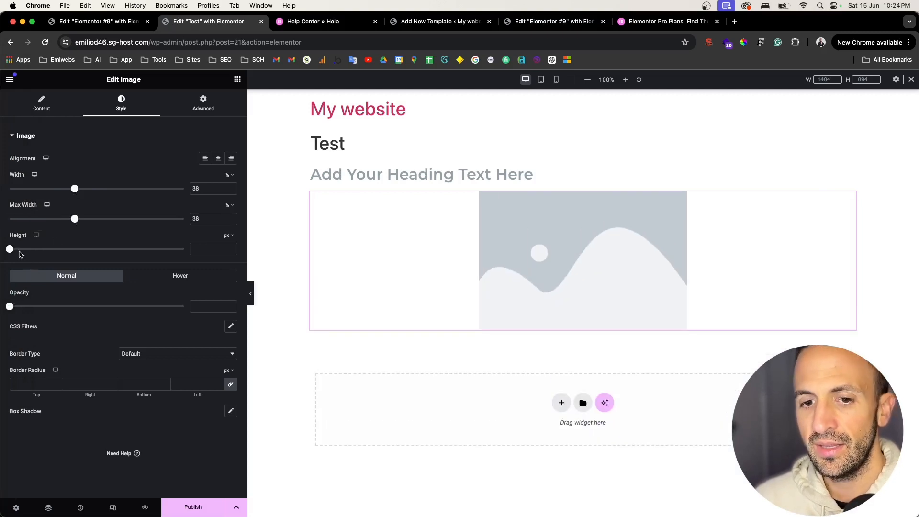
drag(12, 253, 162, 249)
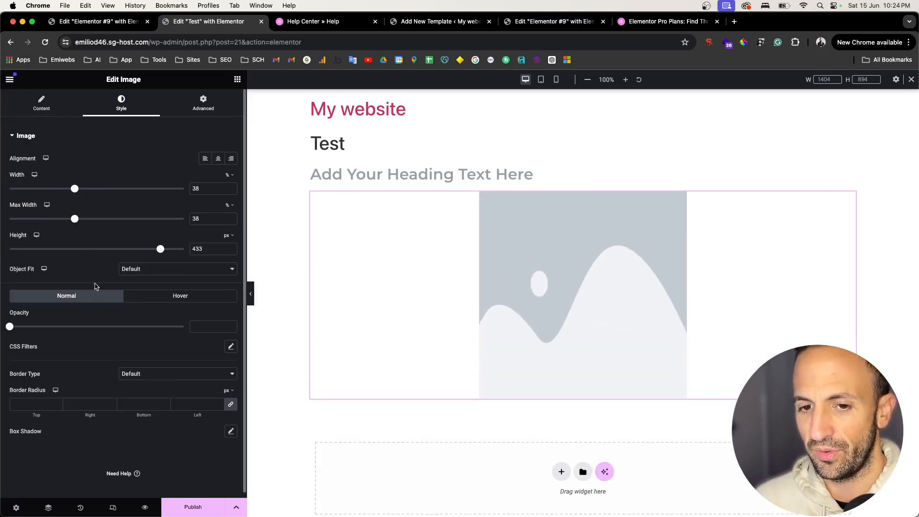
click(128, 268)
click(60, 368)
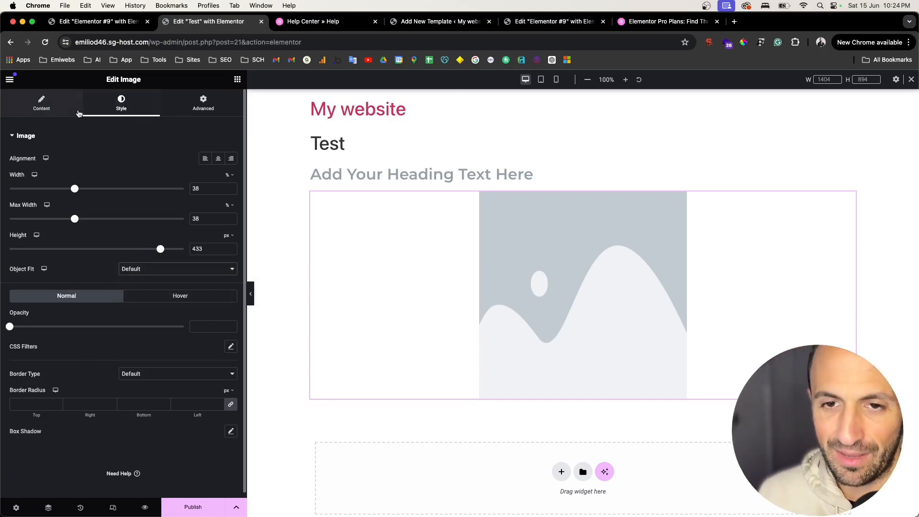
click(50, 114)
click(111, 107)
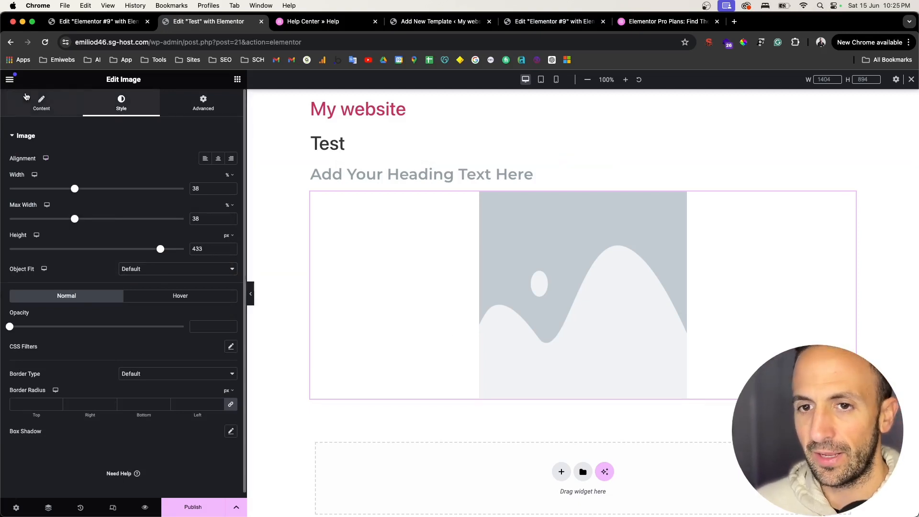
Step: Look through the global widgets and the element library, and add an Icon List between the heading and the image
click(238, 79)
click(194, 96)
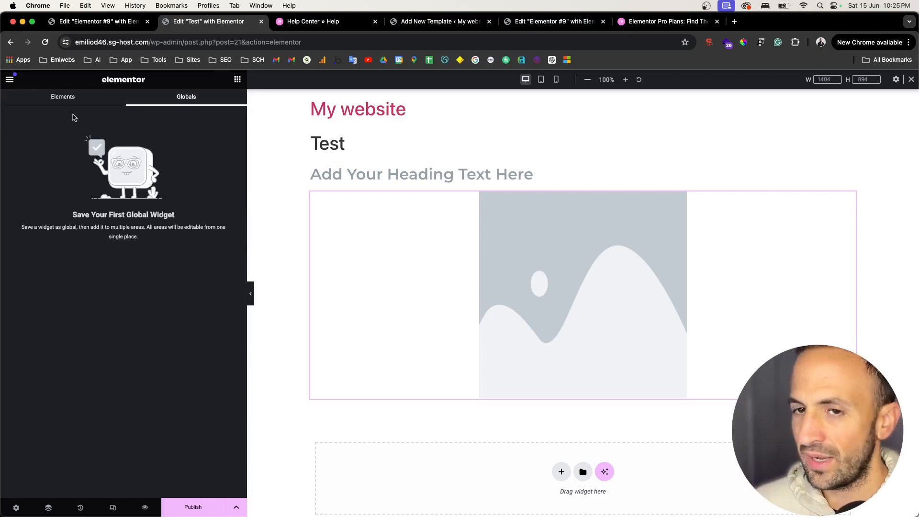
click(63, 98)
scroll(95, 239, down, 15)
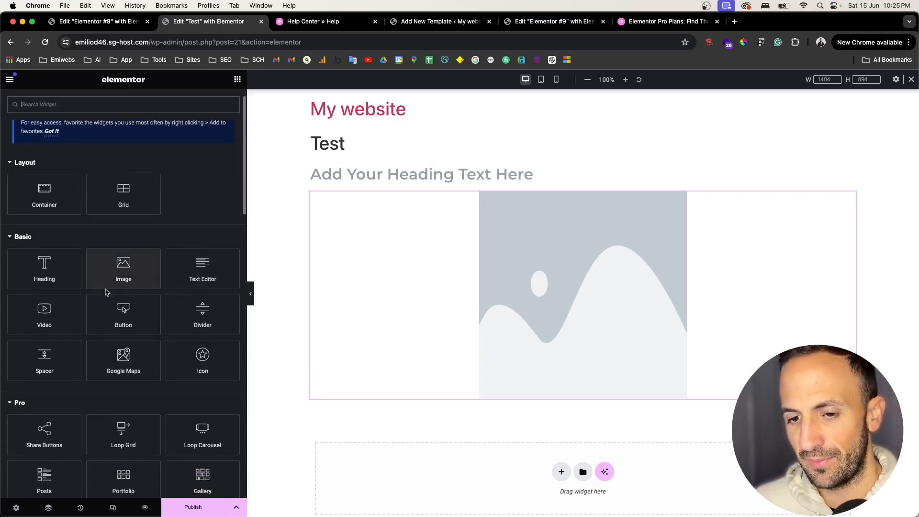
scroll(107, 290, down, 8)
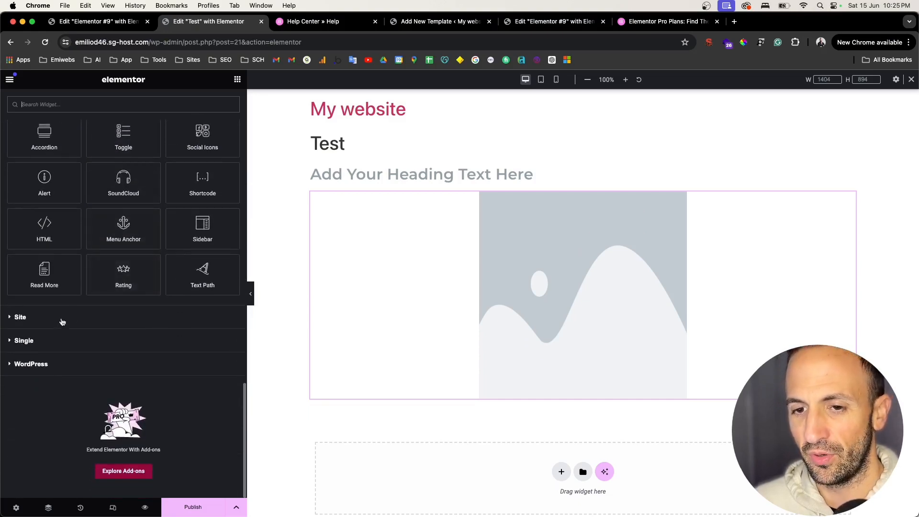
scroll(77, 306, up, 5)
scroll(76, 306, up, 4)
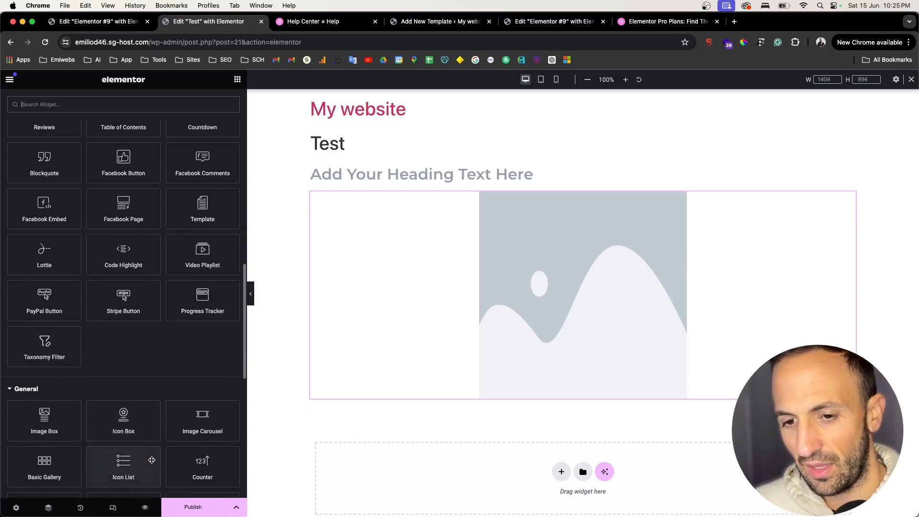
drag(125, 454, 344, 237)
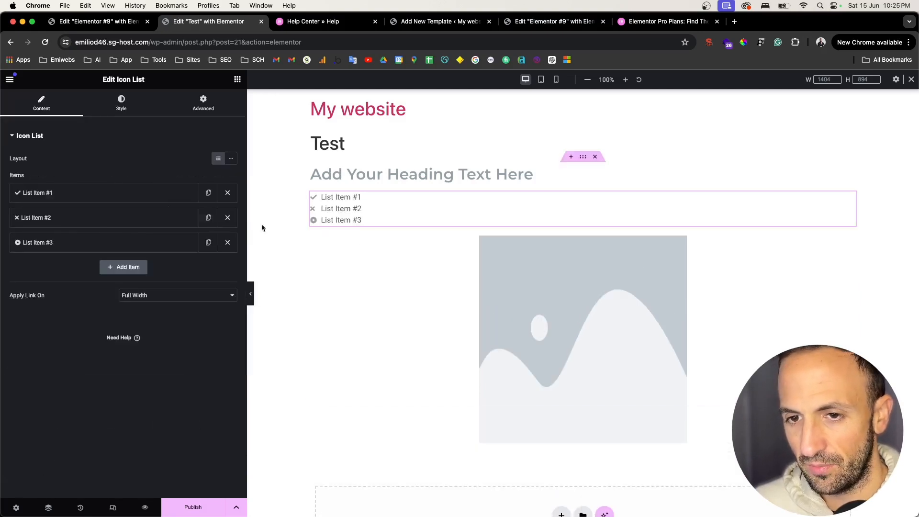
Step: Add a container between the heading and the icon list, and move the image into it
click(237, 79)
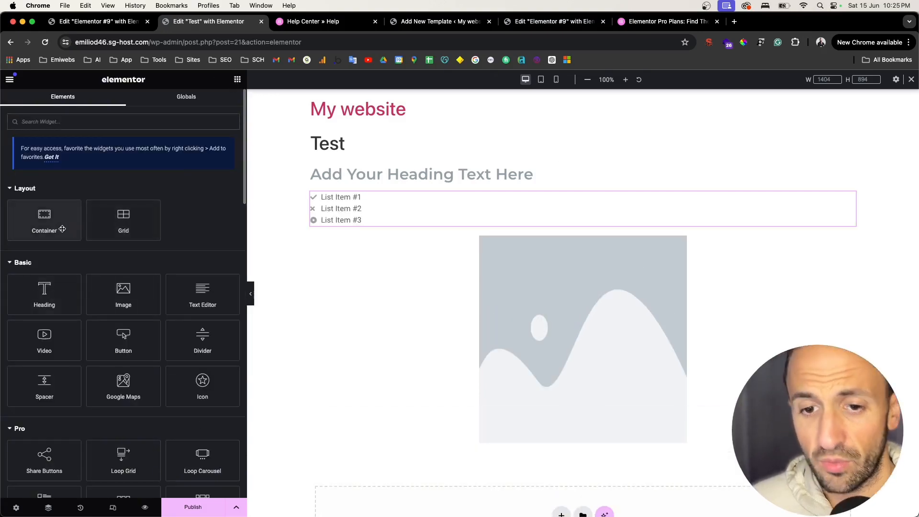
drag(61, 229, 417, 182)
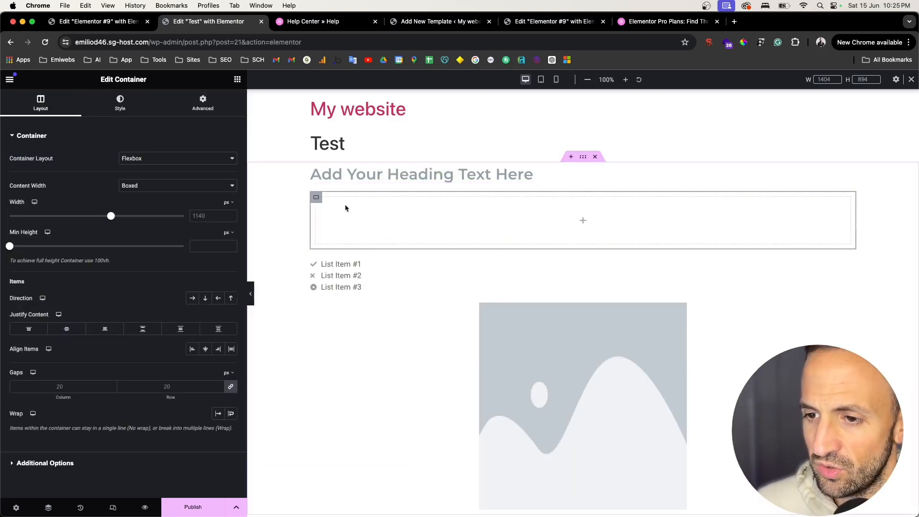
drag(527, 357, 476, 230)
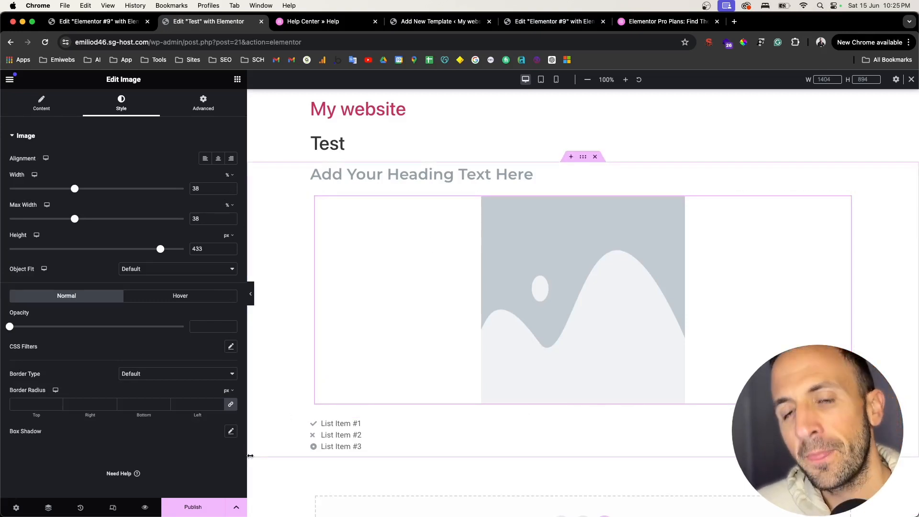
Step: Show the Navigator with the page's structure of containers and widgets
click(47, 508)
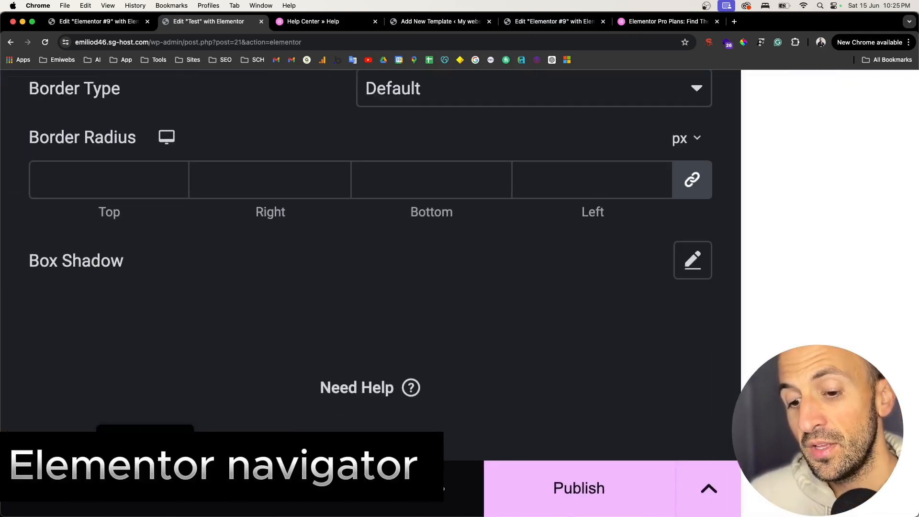
scroll(145, 488, down, 5)
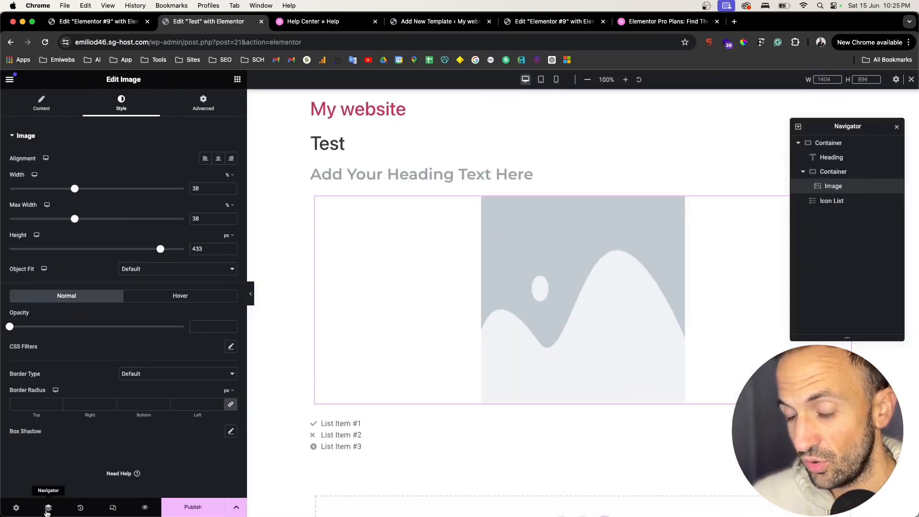
click(47, 510)
click(48, 509)
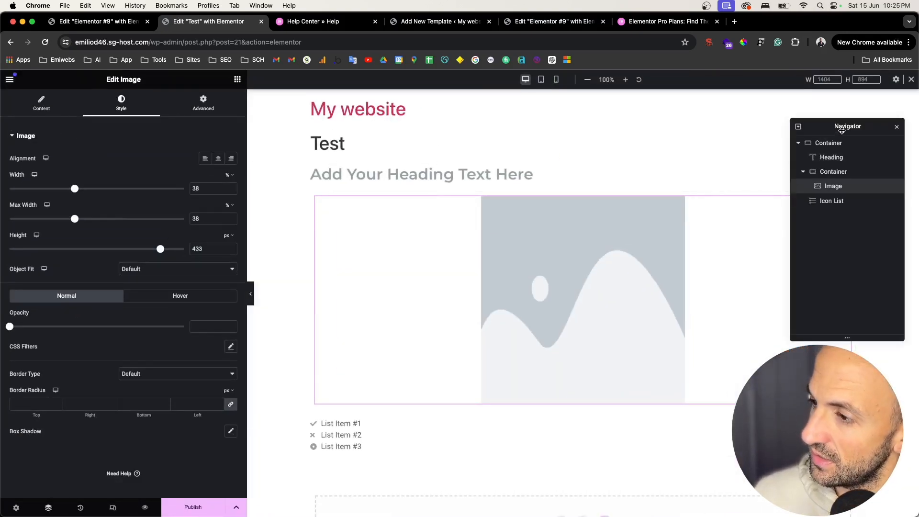
Step: Move the Navigator over the page content and examine its element tree and the actions available for the outer container
drag(842, 130, 555, 101)
scroll(542, 134, up, 5)
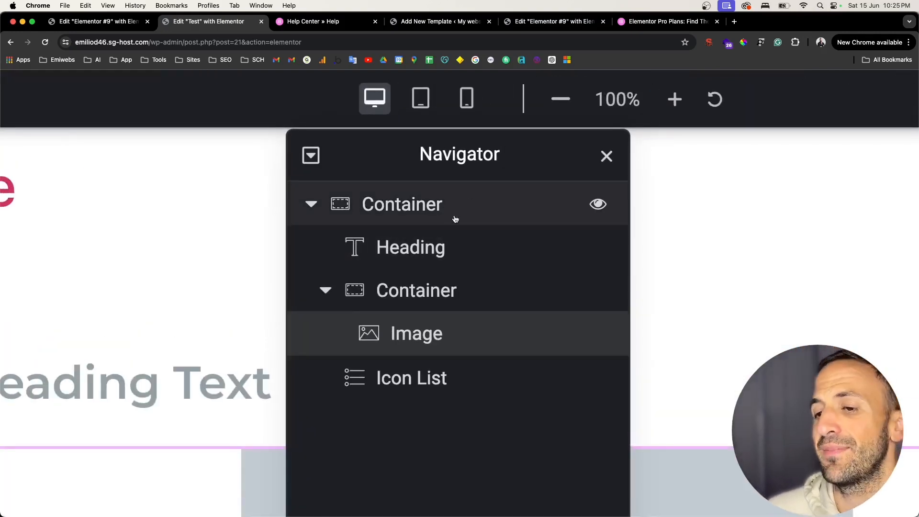
scroll(372, 305, down, 5)
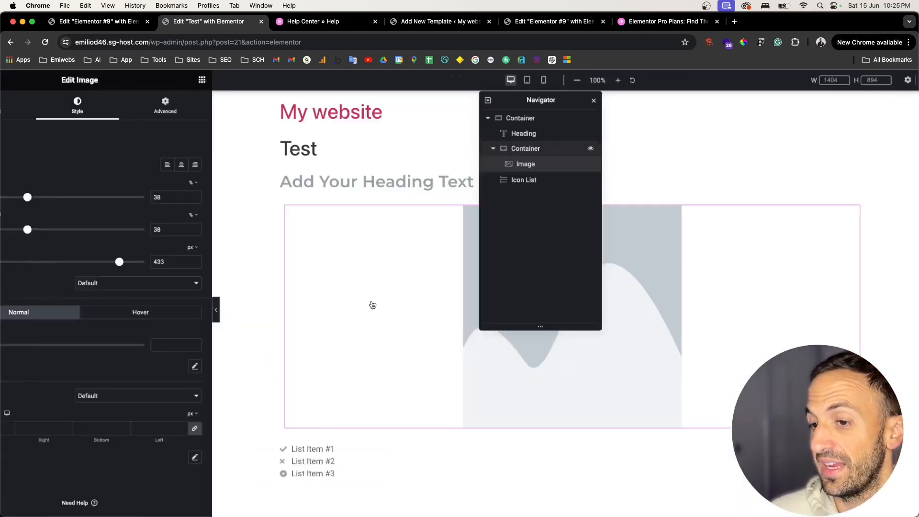
click(553, 118)
right_click(553, 118)
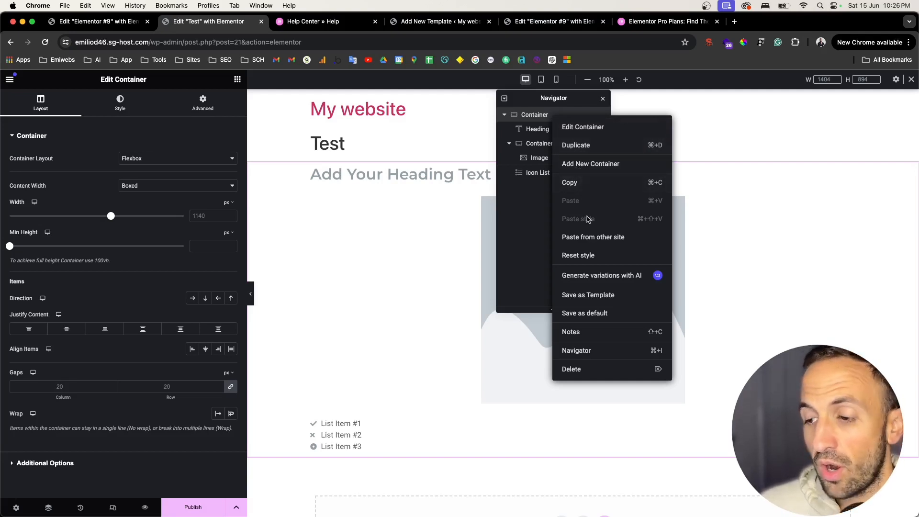
click(438, 272)
Step: Add a second Heading widget directly below the existing heading
click(415, 177)
click(237, 79)
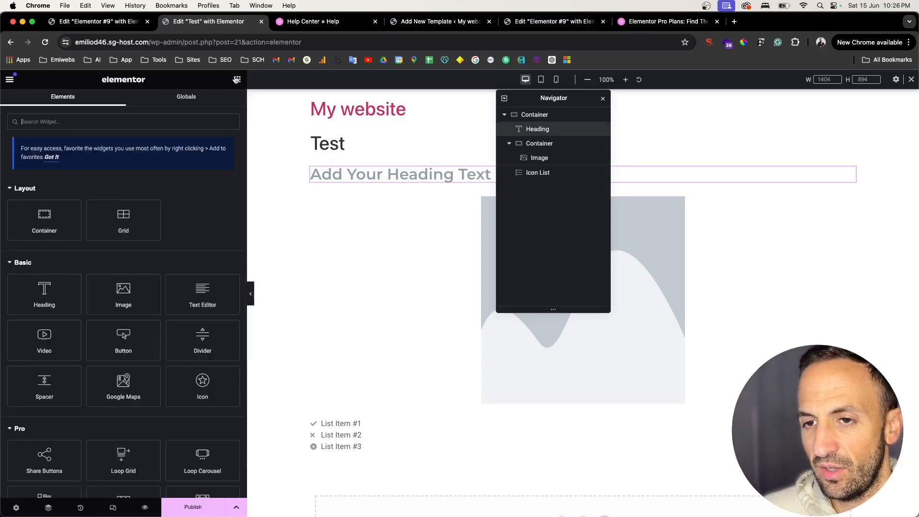
drag(47, 298, 276, 187)
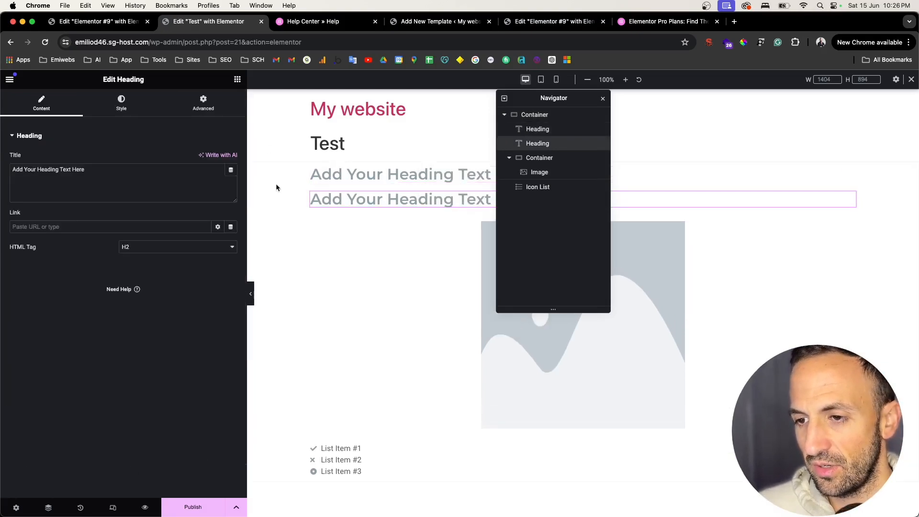
Step: Reset the second heading's style and set its text color to dark blue #002A3B
click(237, 79)
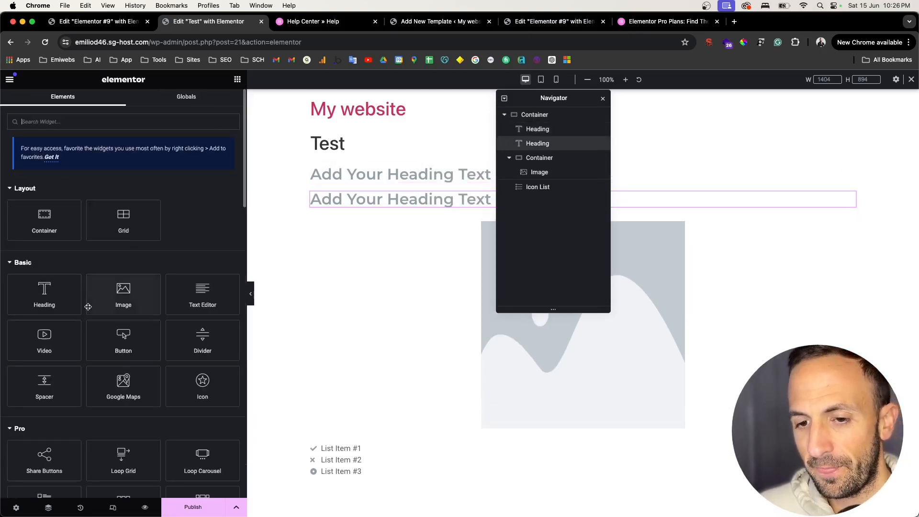
right_click(345, 198)
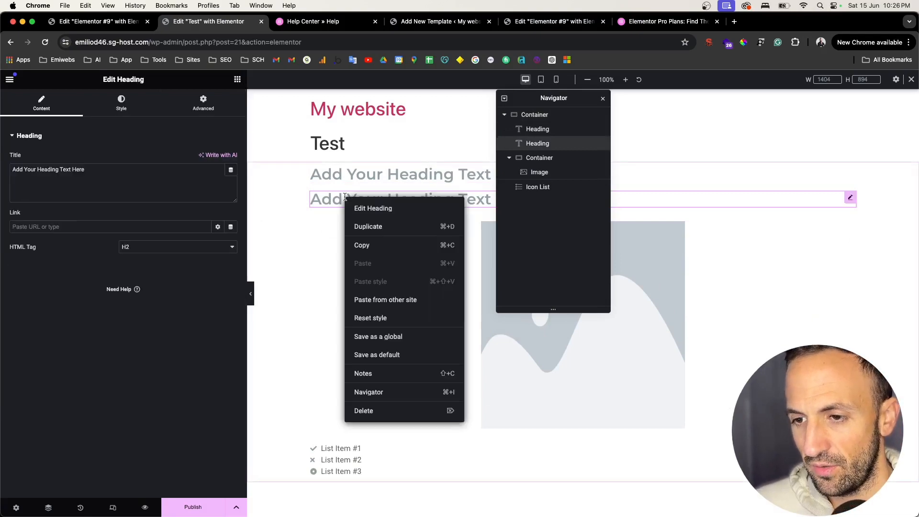
click(381, 317)
click(120, 102)
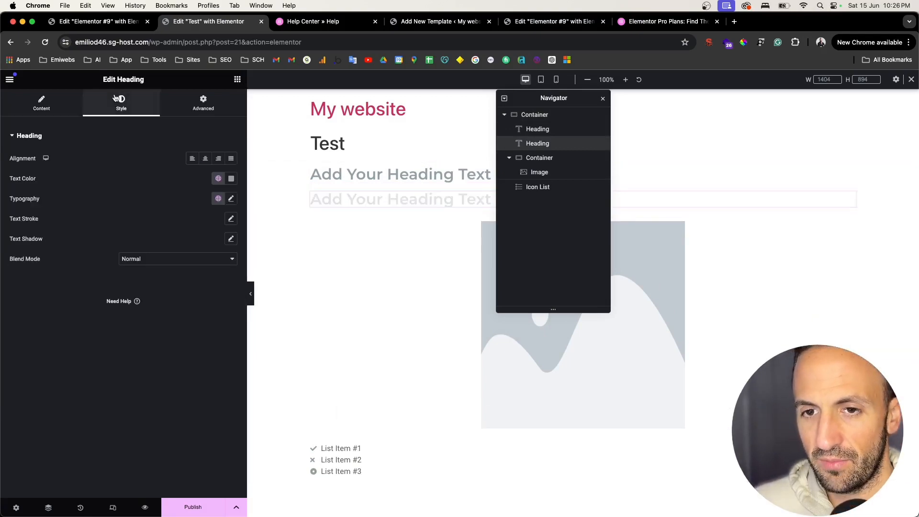
click(231, 179)
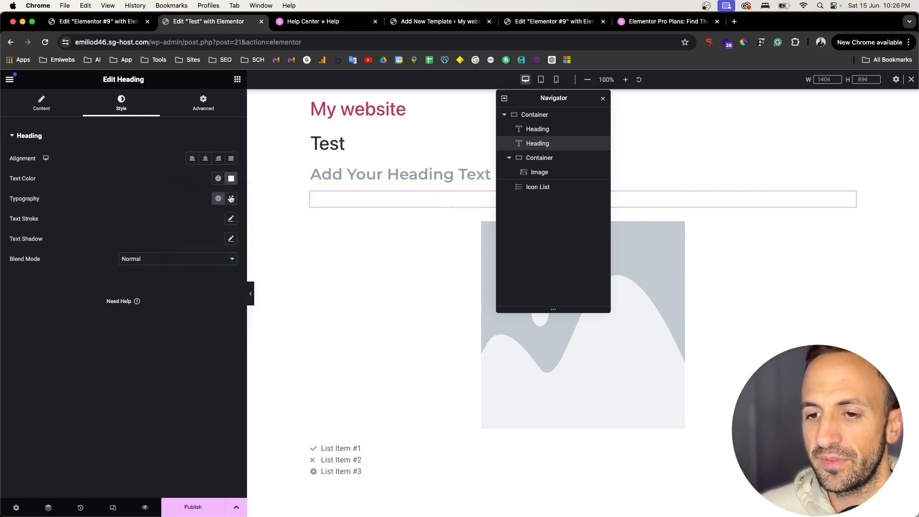
click(232, 178)
click(236, 269)
drag(236, 268, 287, 272)
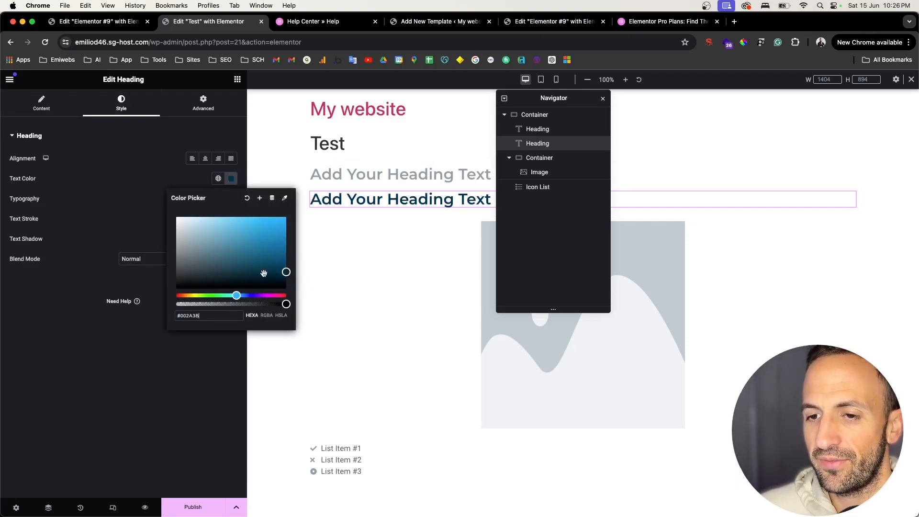
Step: Copy the first heading and paste only its style onto the second heading
click(538, 132)
right_click(539, 134)
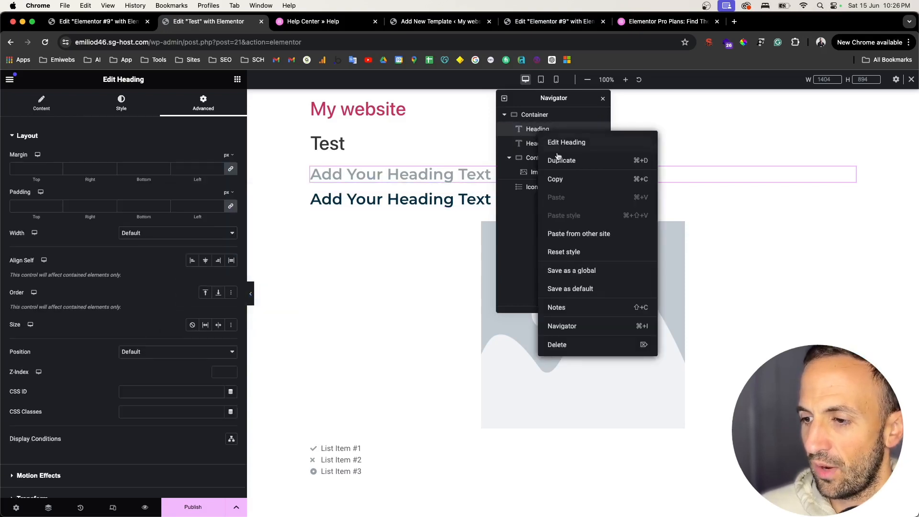
click(559, 186)
right_click(433, 201)
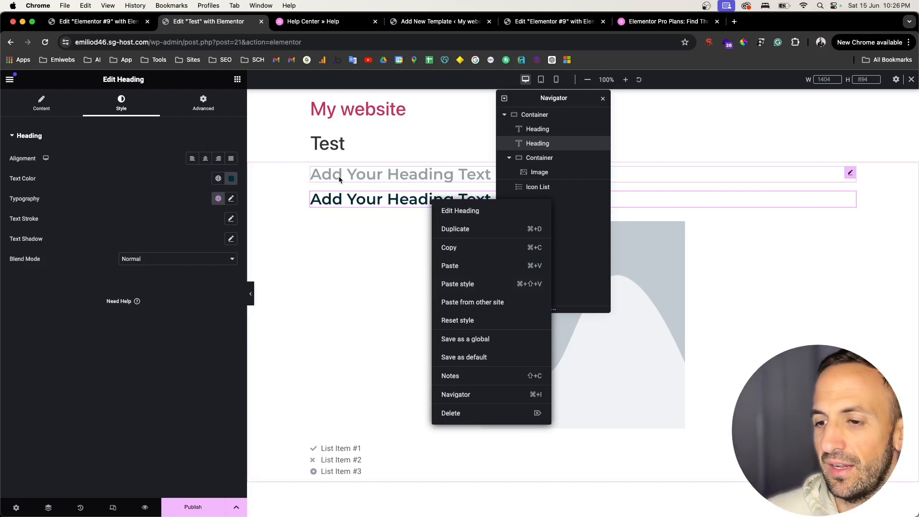
click(446, 288)
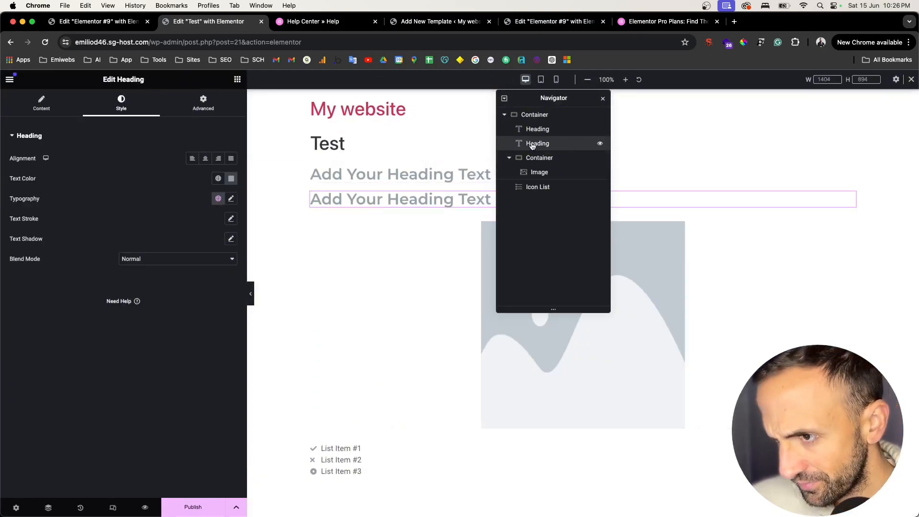
Step: Open Notes and leave a note beside the first heading reading "Change the colours", with a mention of the suggested user
right_click(538, 143)
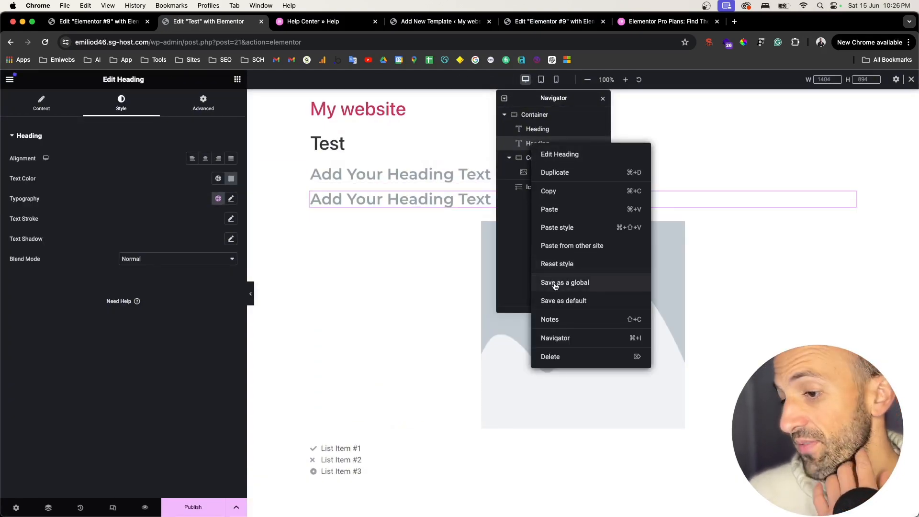
click(592, 324)
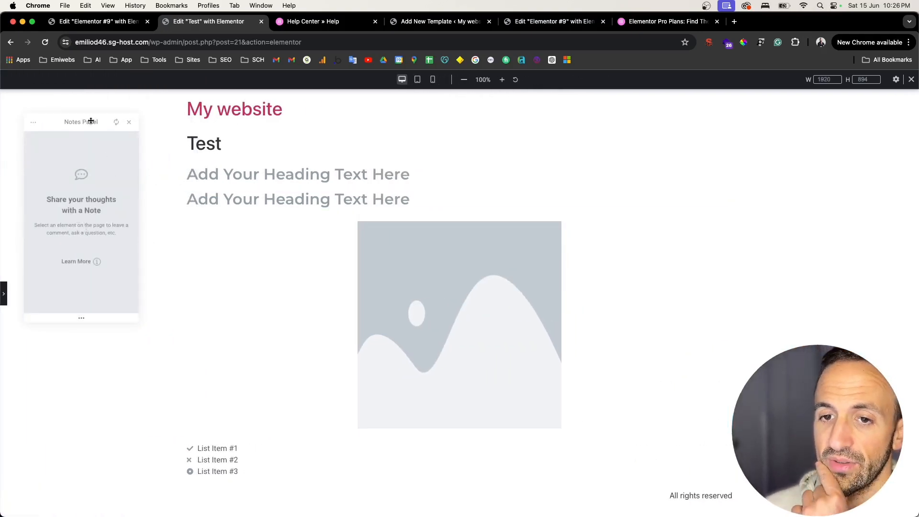
drag(91, 122, 256, 114)
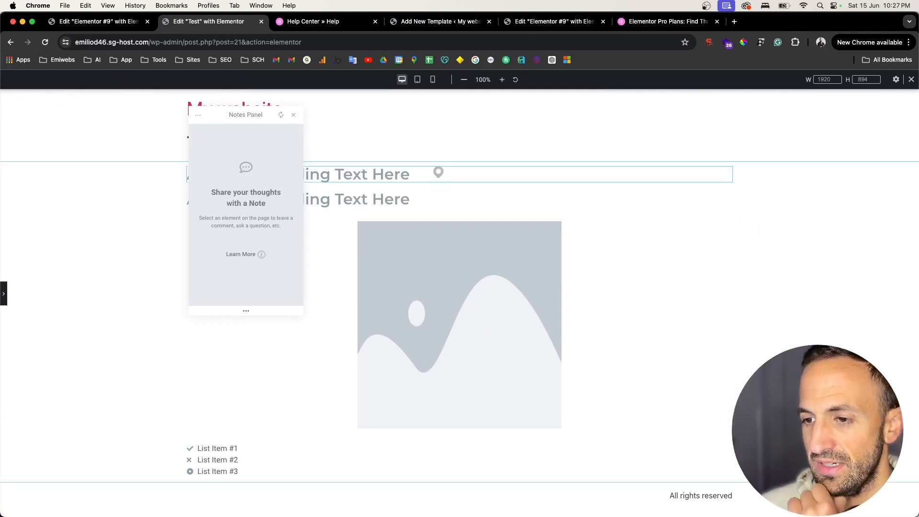
click(438, 172)
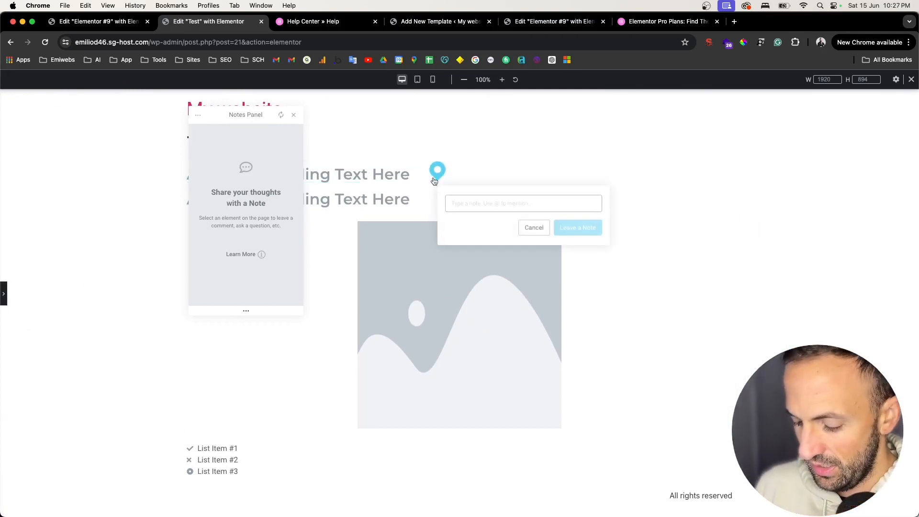
text(Change t)
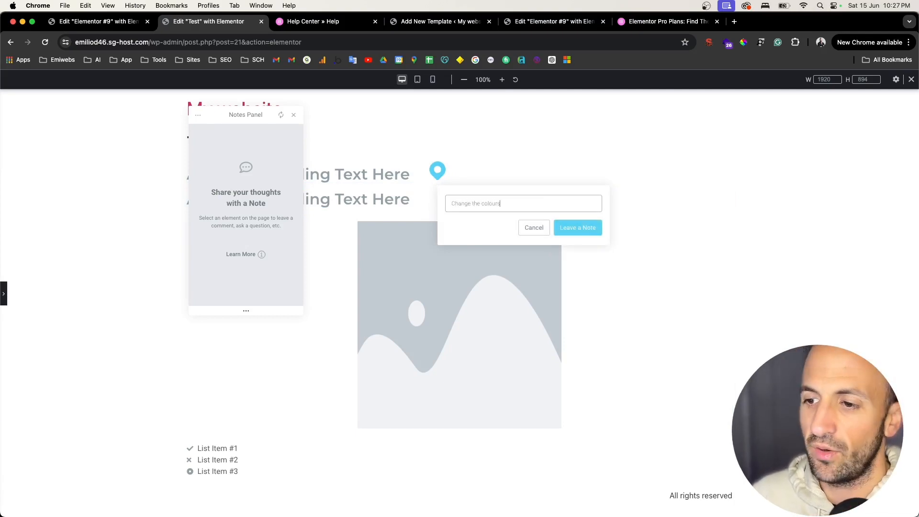
text(he colours)
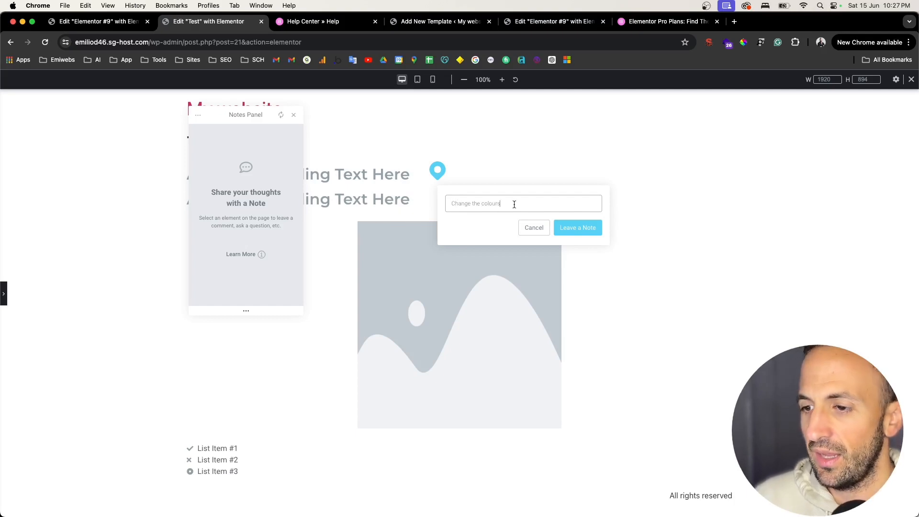
text( @)
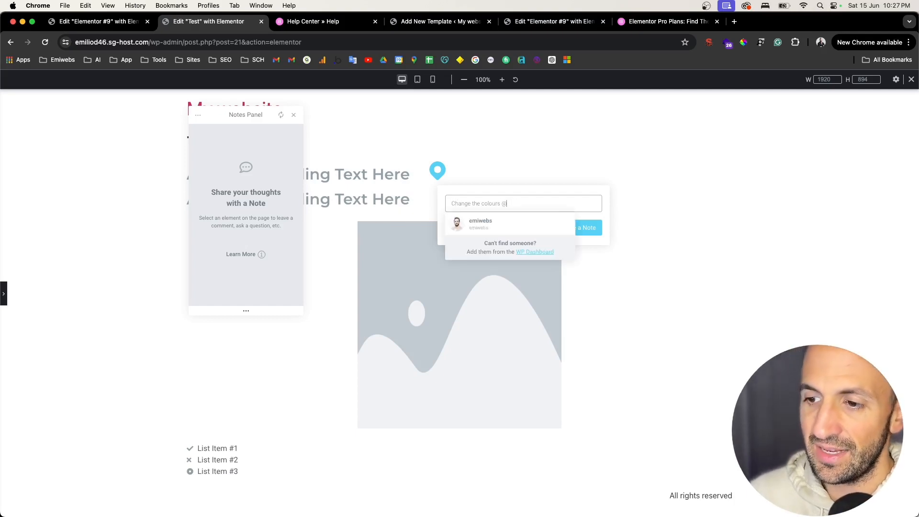
click(537, 232)
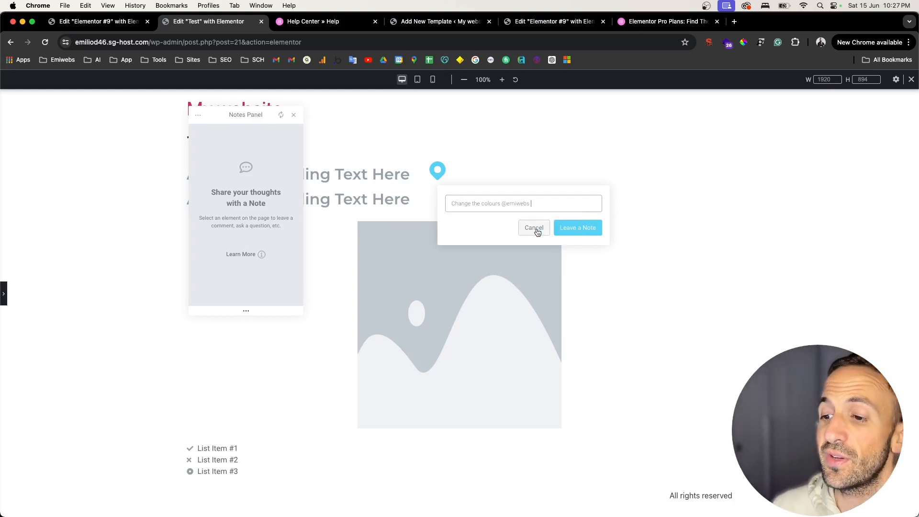
click(562, 229)
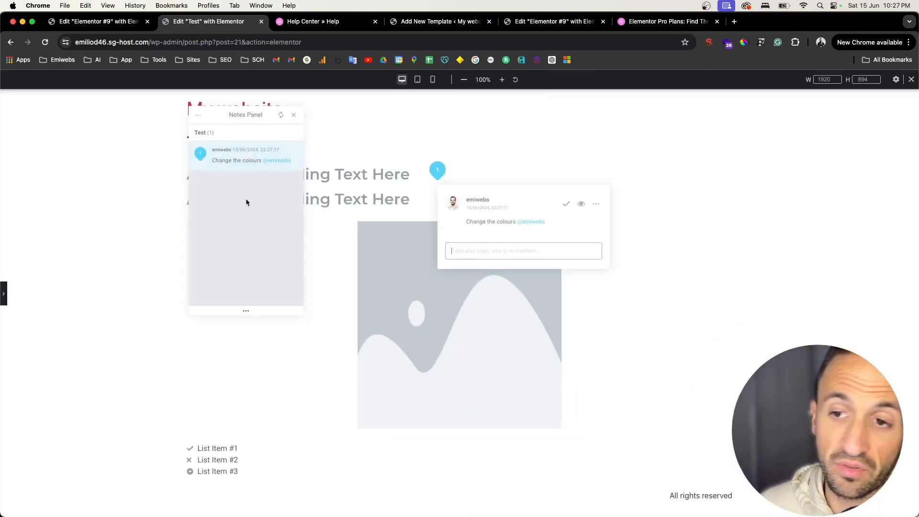
Step: Return to the editor, inspect the nested container, image and icon list through the Navigator, and close the Navigator
click(4, 295)
click(548, 163)
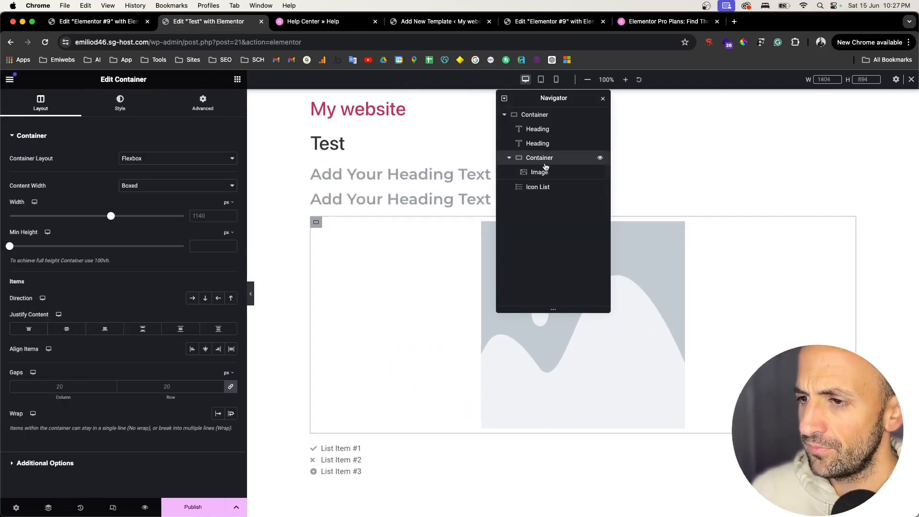
click(538, 172)
click(531, 187)
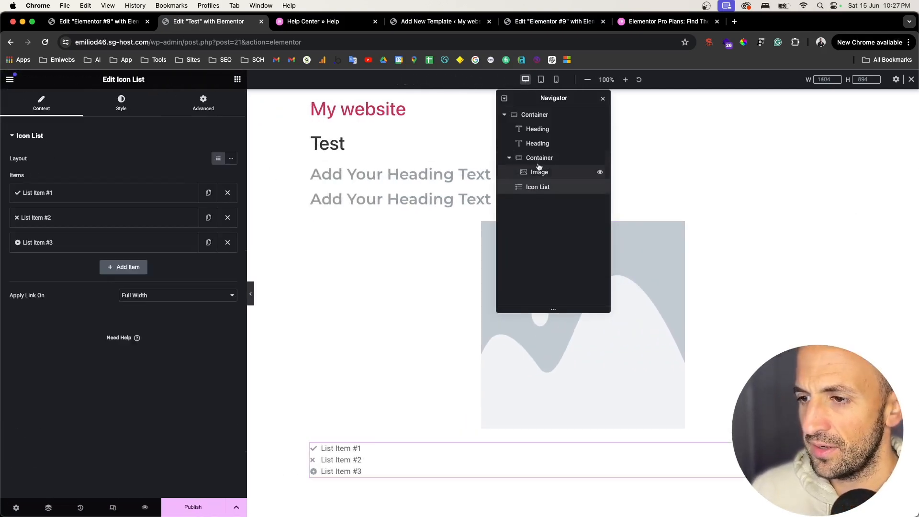
right_click(540, 159)
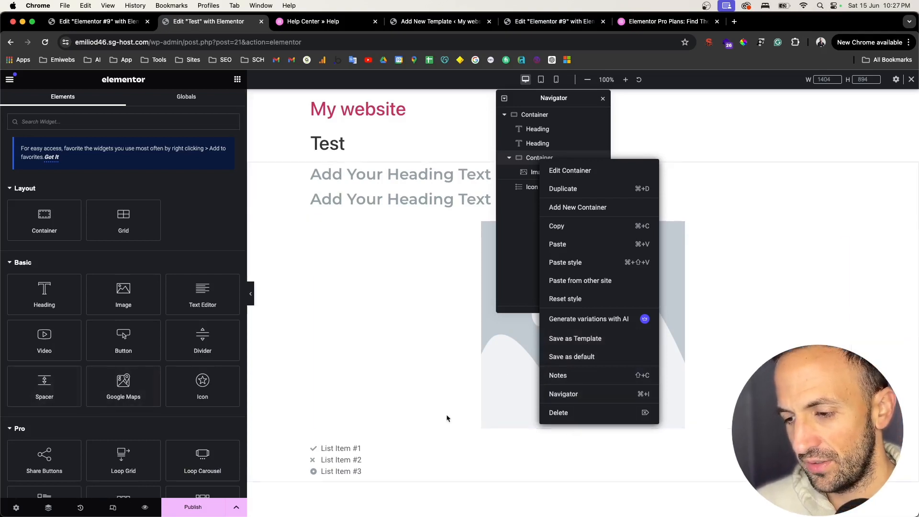
click(447, 363)
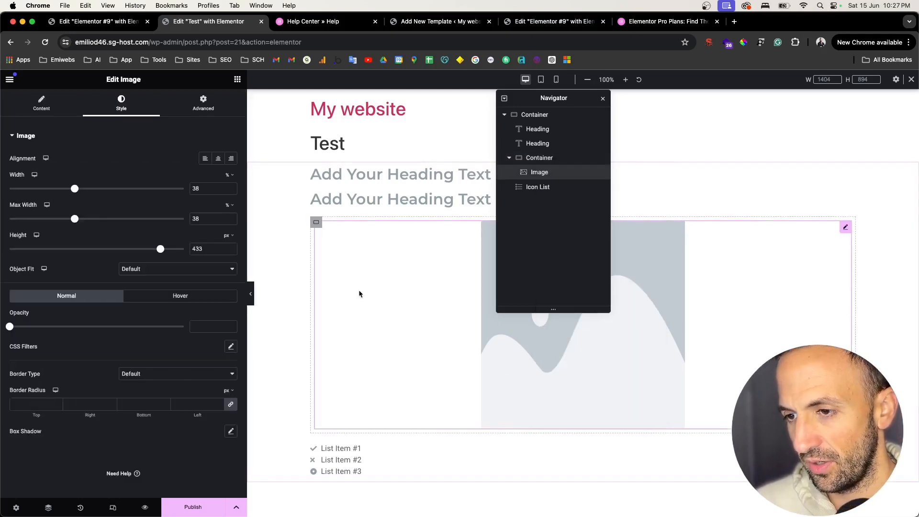
click(602, 98)
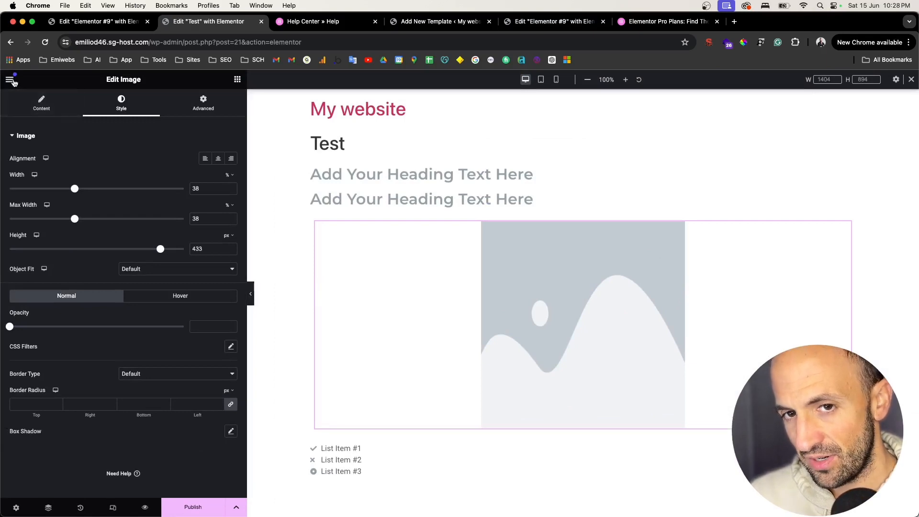
Step: Look through the editor menu's settings and page navigation entries, and return to the widget library
scroll(14, 84, up, 5)
click(26, 97)
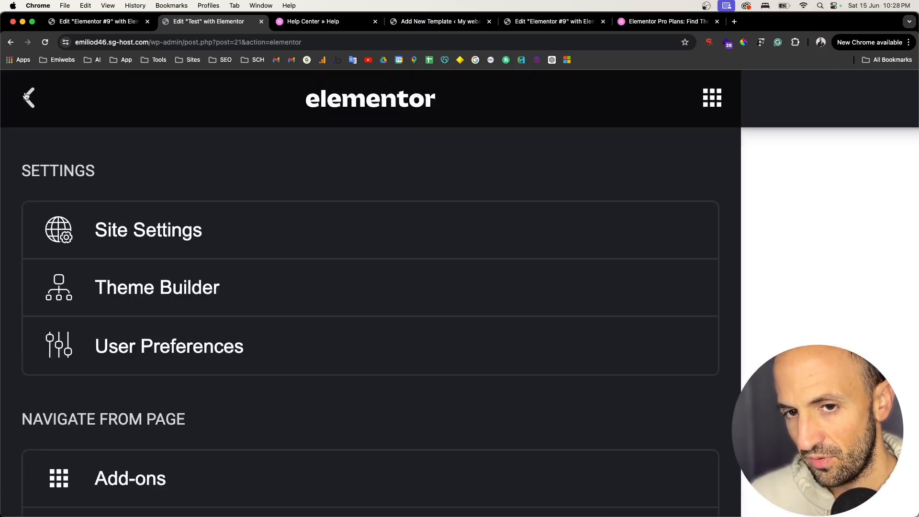
scroll(52, 174, down, 6)
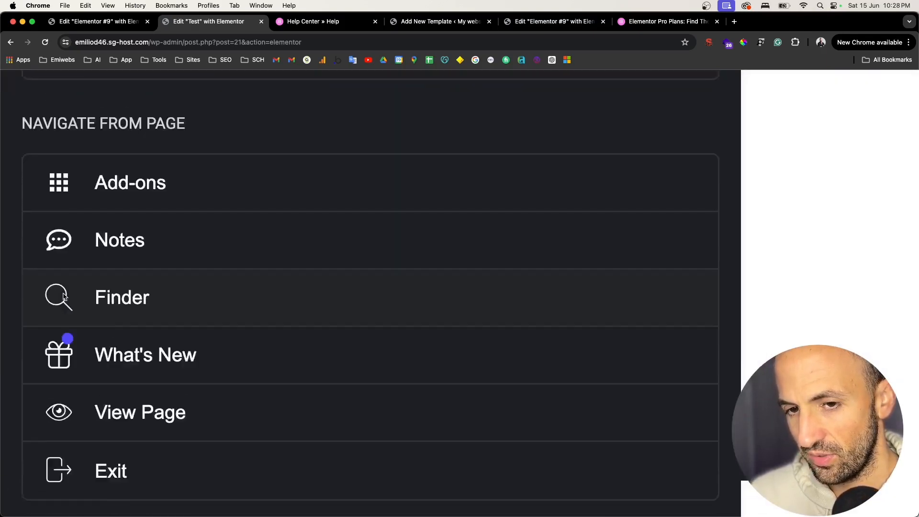
scroll(50, 150, up, 6)
click(29, 98)
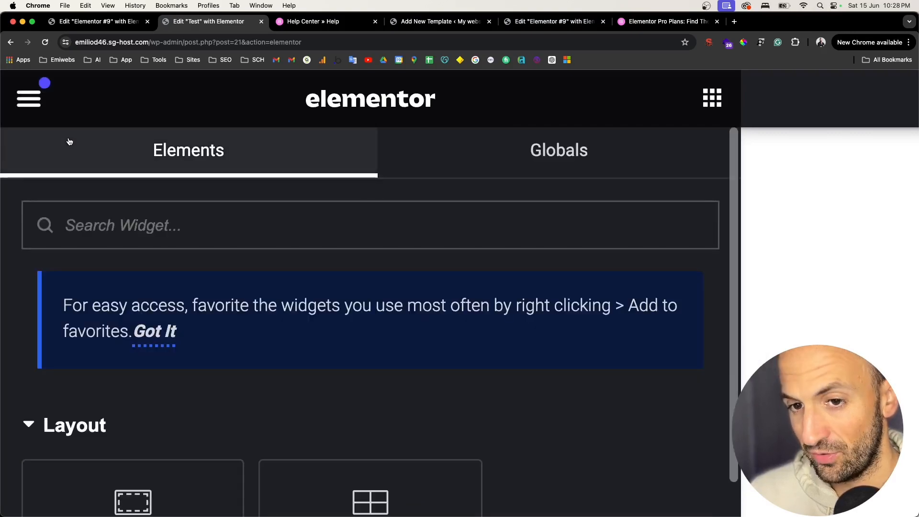
scroll(70, 146, down, 5)
scroll(26, 384, down, 2)
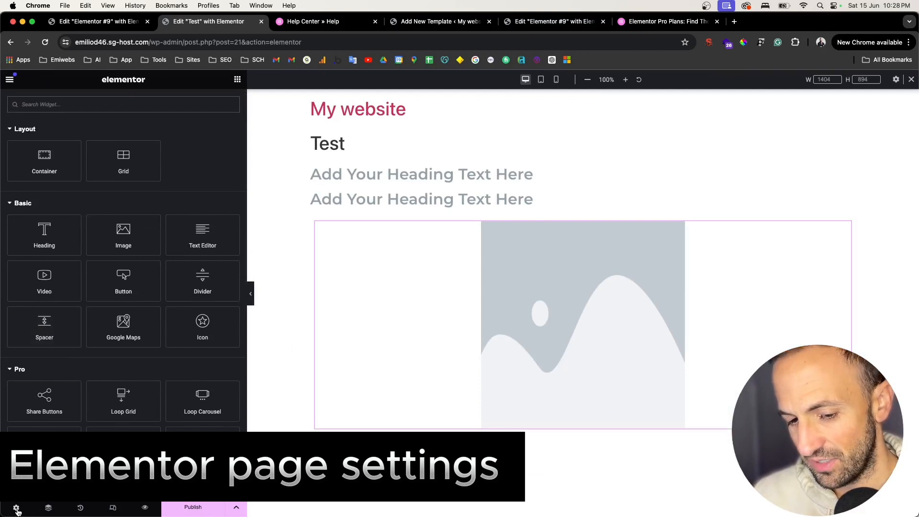
Step: Examine the Test page's general settings and its body style options for margin, padding and background
click(16, 508)
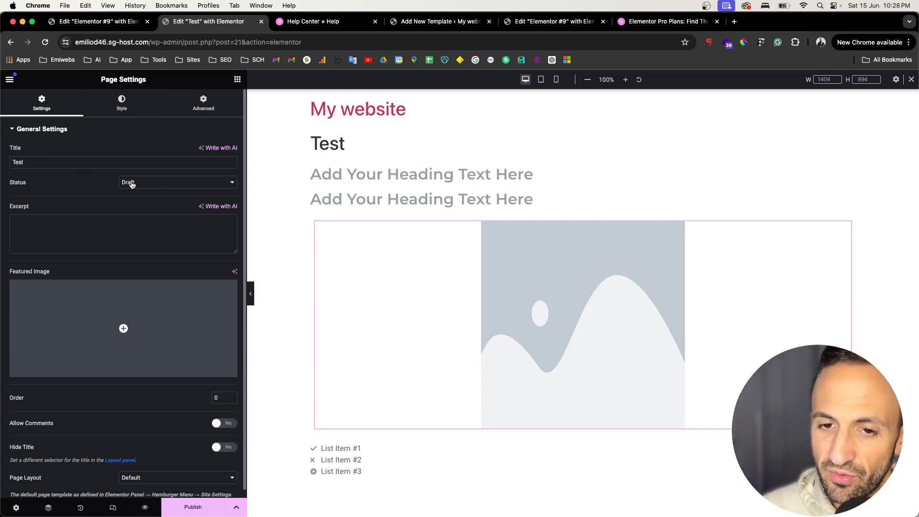
click(54, 232)
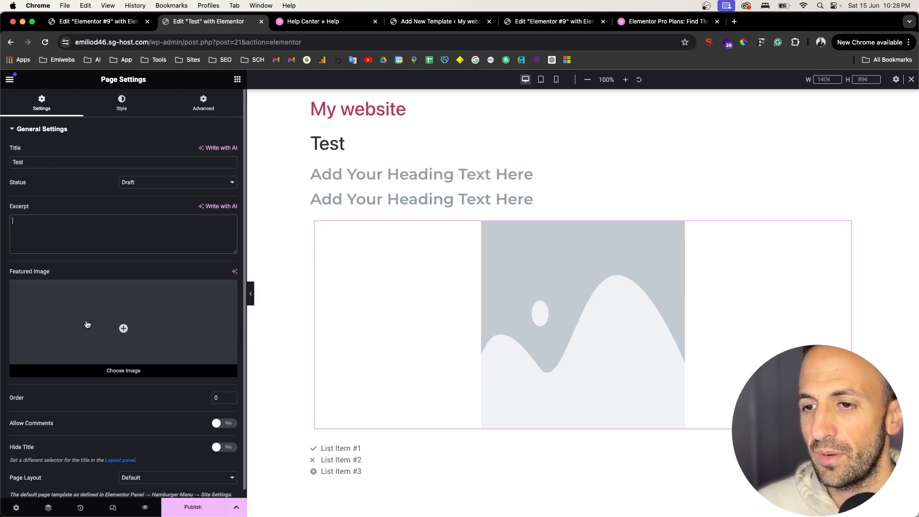
scroll(88, 328, down, 1)
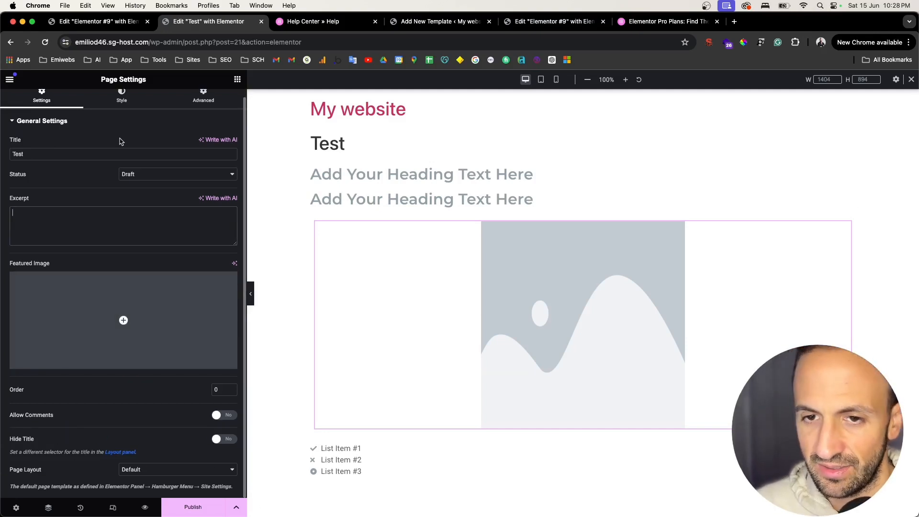
scroll(120, 142, up, 1)
click(123, 104)
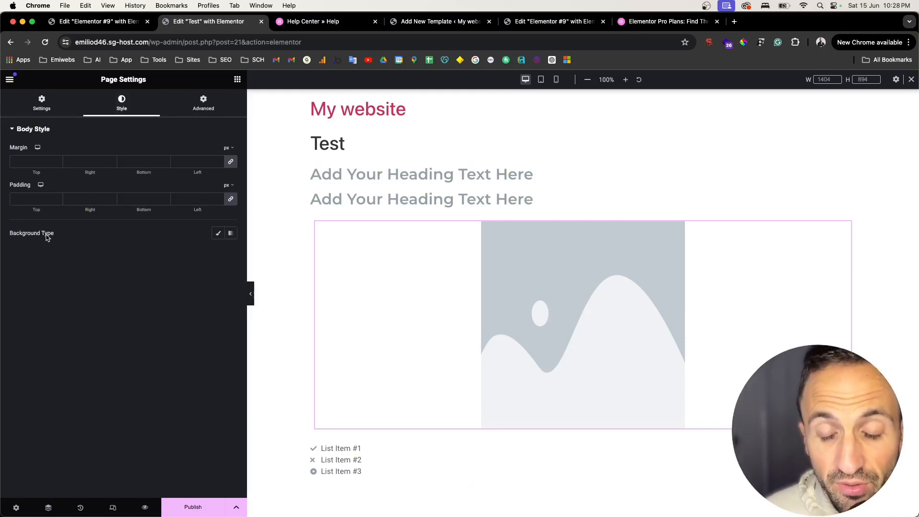
Step: Review the Test page's advanced settings for custom CSS, and reopen the Navigator
click(183, 116)
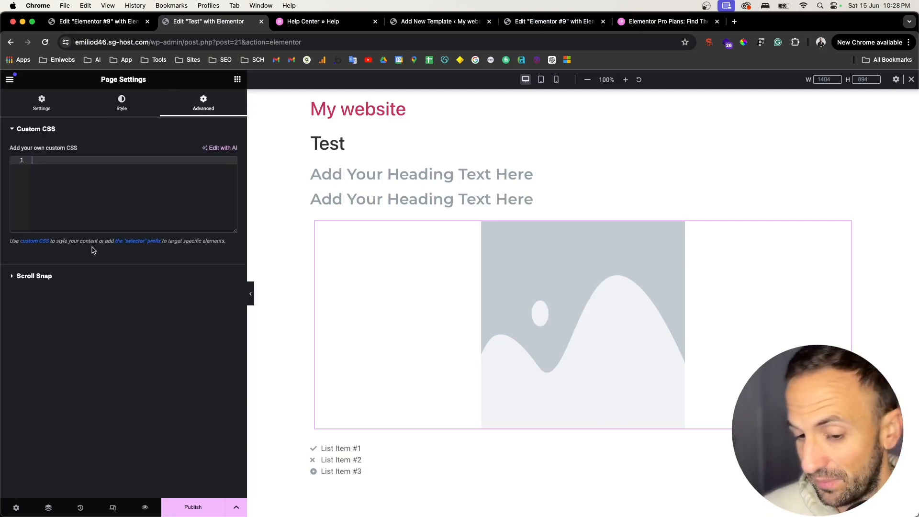
scroll(18, 514, up, 5)
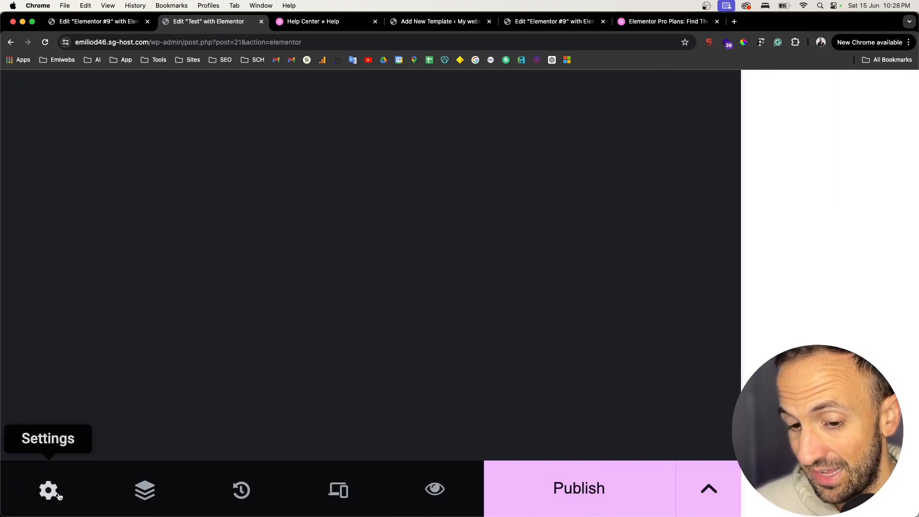
scroll(57, 496, down, 5)
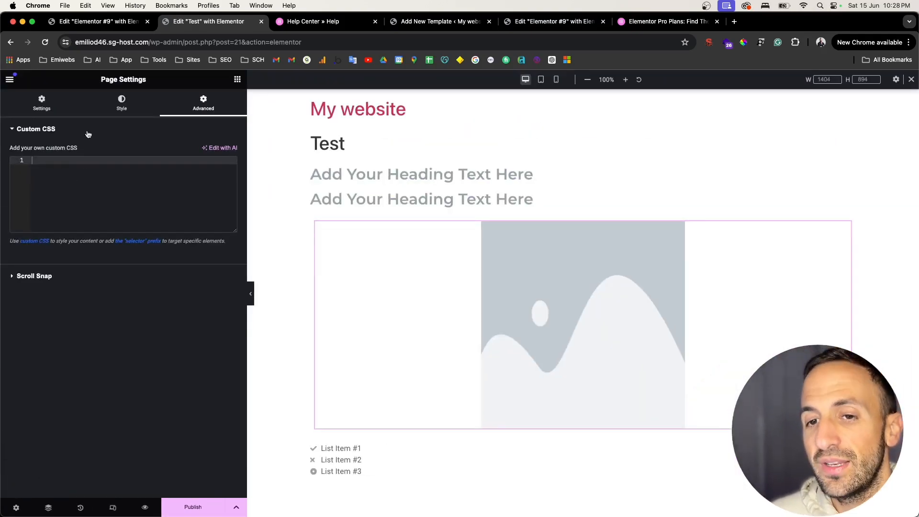
click(48, 508)
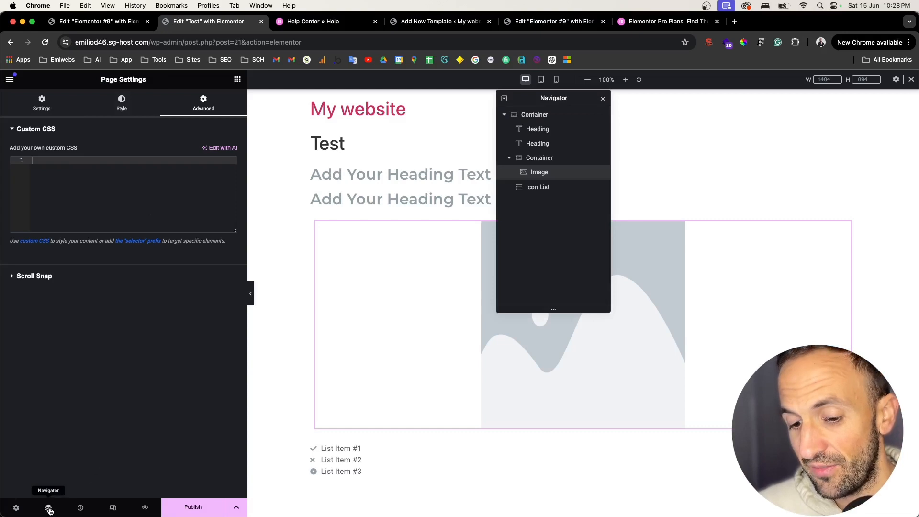
Step: Open the edit history, roll the page back to the older Heading Hide On Mobile Portrait edit from before the image was added, and check its revisions
click(81, 508)
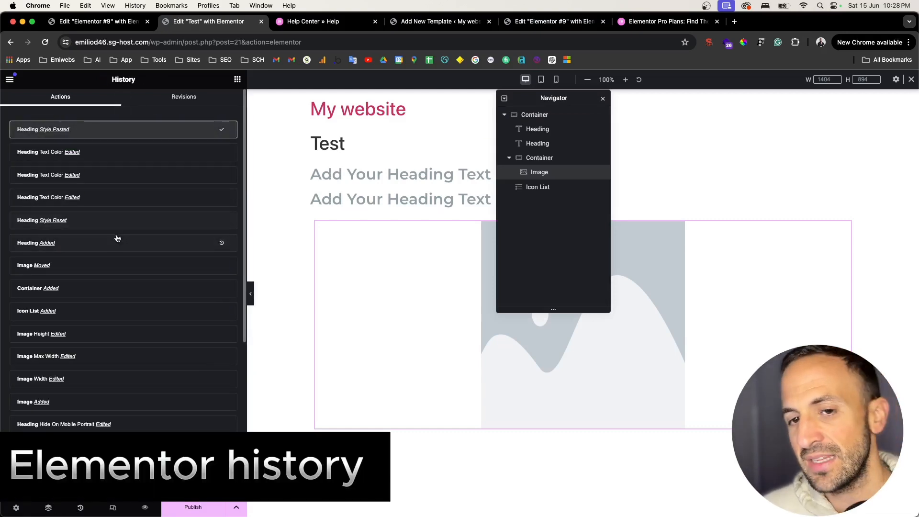
click(111, 201)
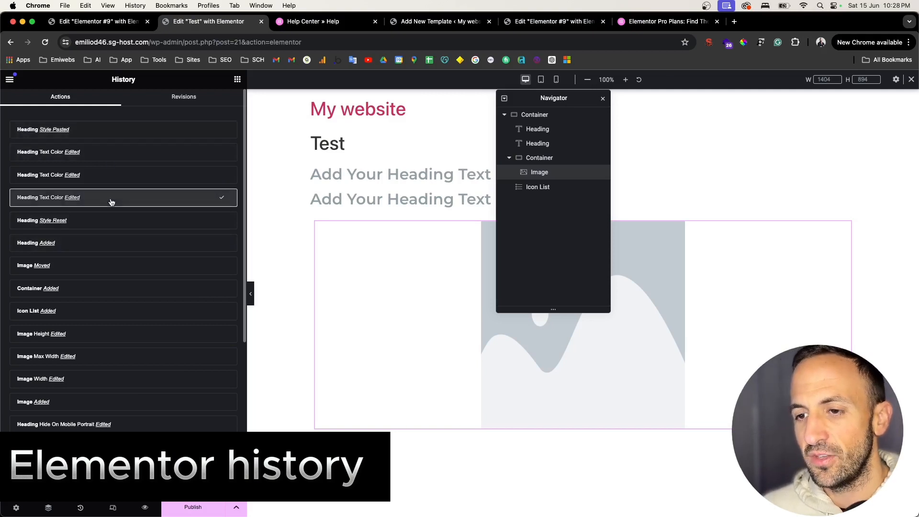
click(125, 287)
click(133, 216)
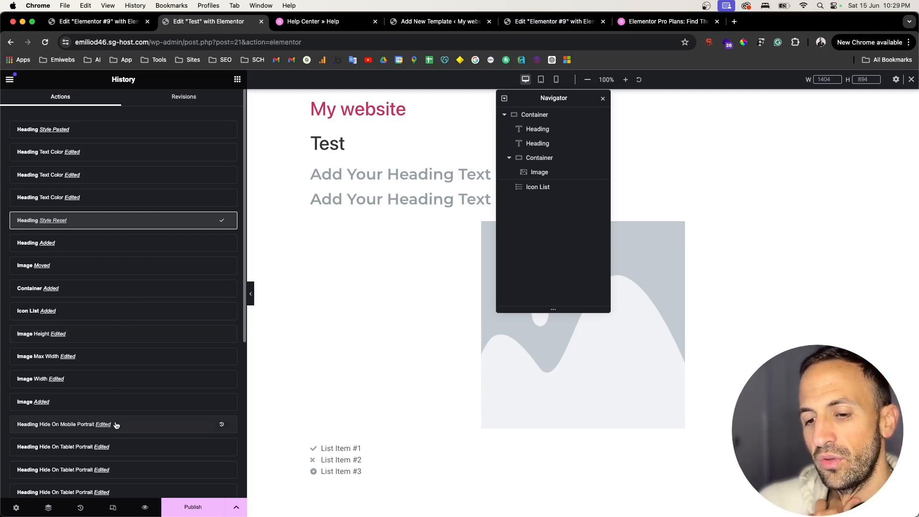
scroll(145, 395, down, 1)
scroll(143, 244, up, 1)
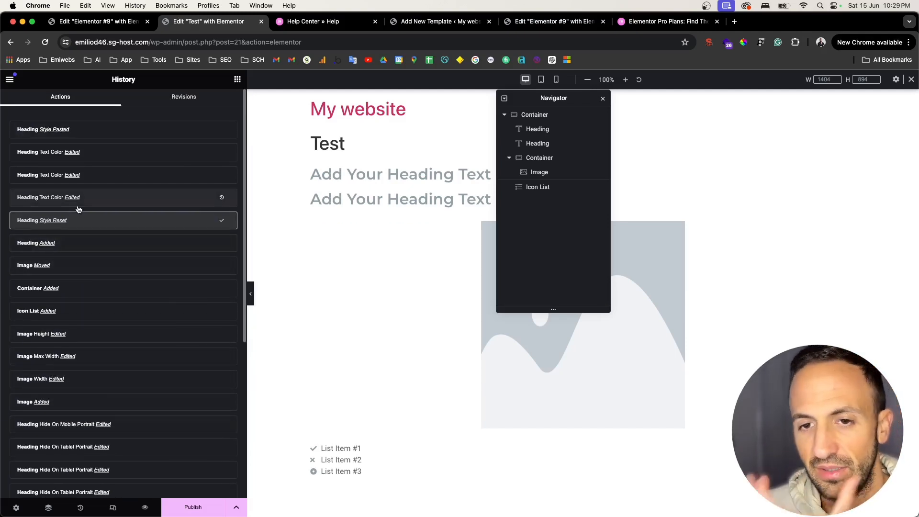
scroll(127, 416, down, 1)
click(127, 422)
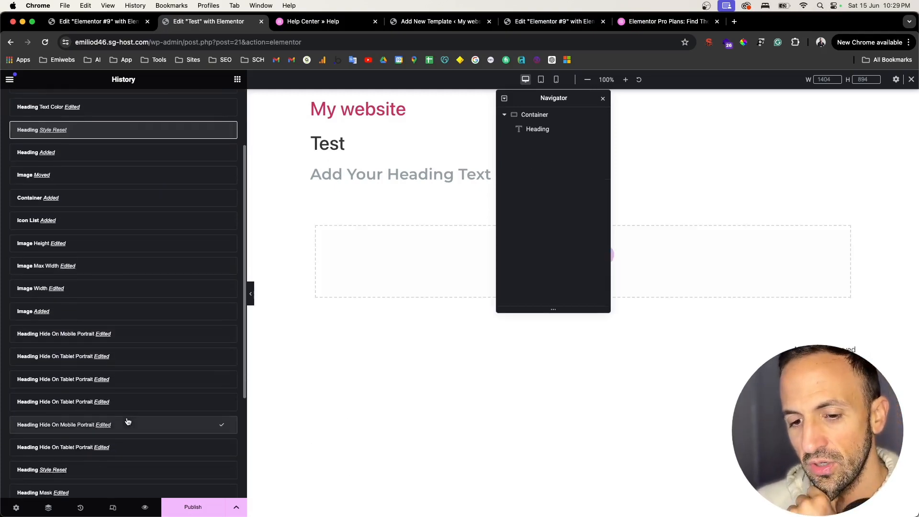
click(194, 98)
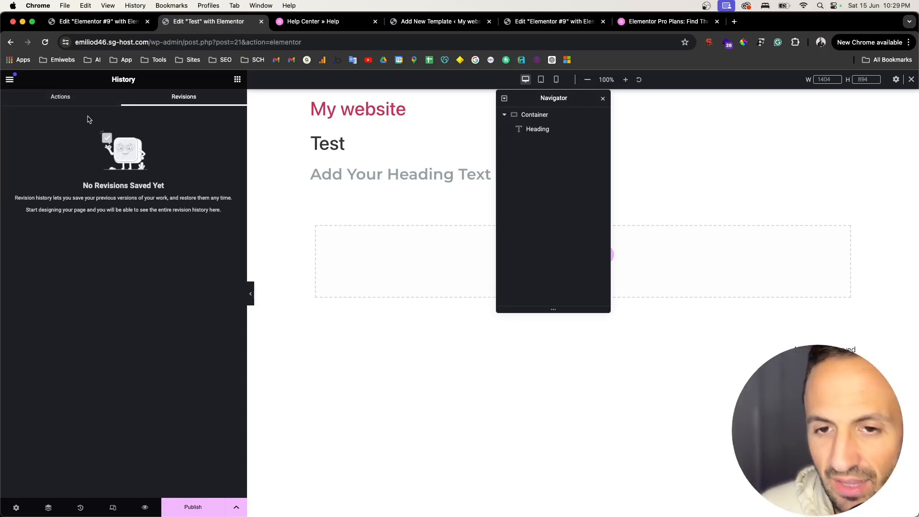
click(86, 99)
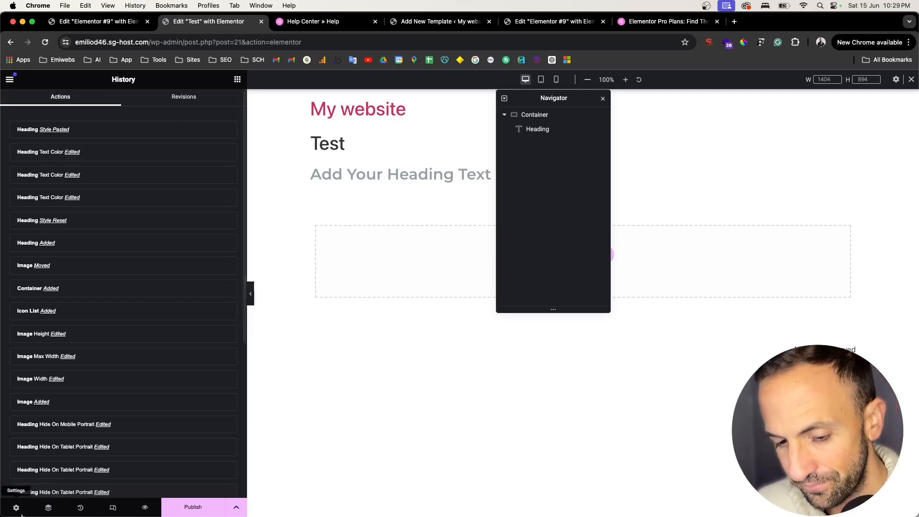
Step: Turn off responsive mode, and return to the widget library with the Navigator closed
click(113, 508)
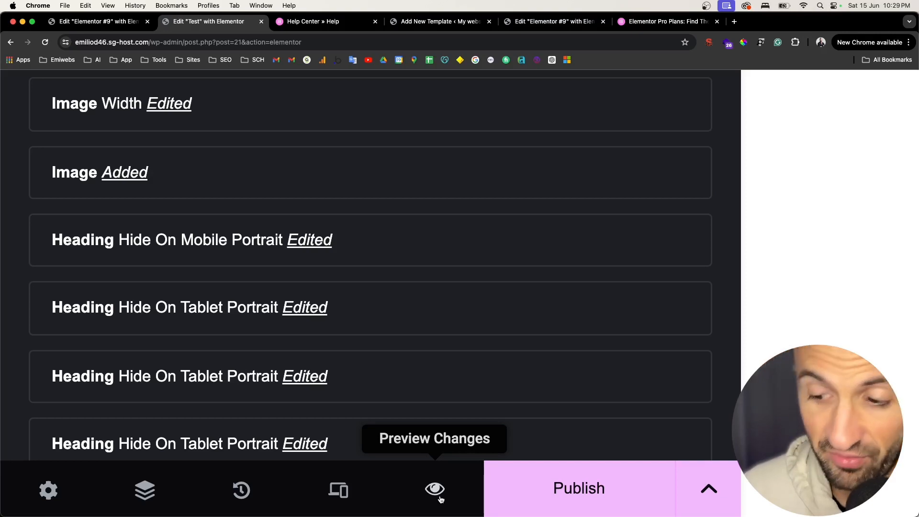
scroll(440, 499, down, 5)
click(493, 402)
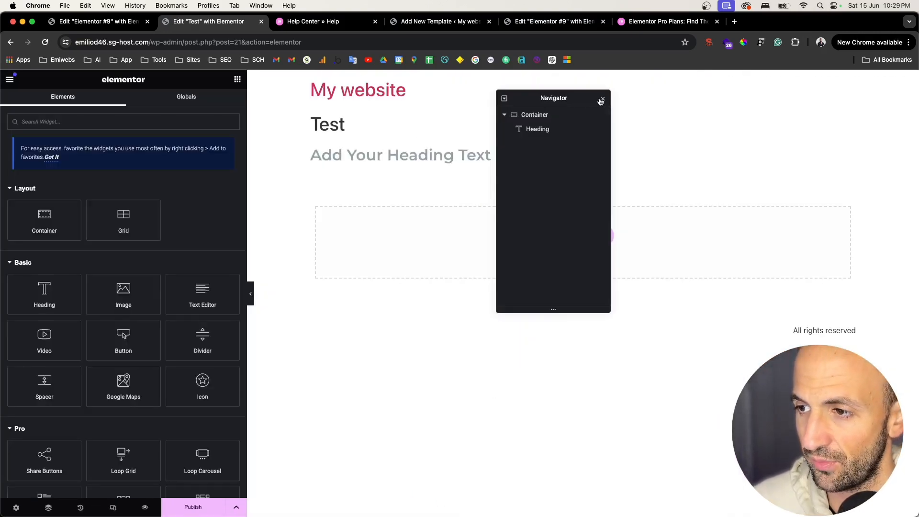
click(602, 100)
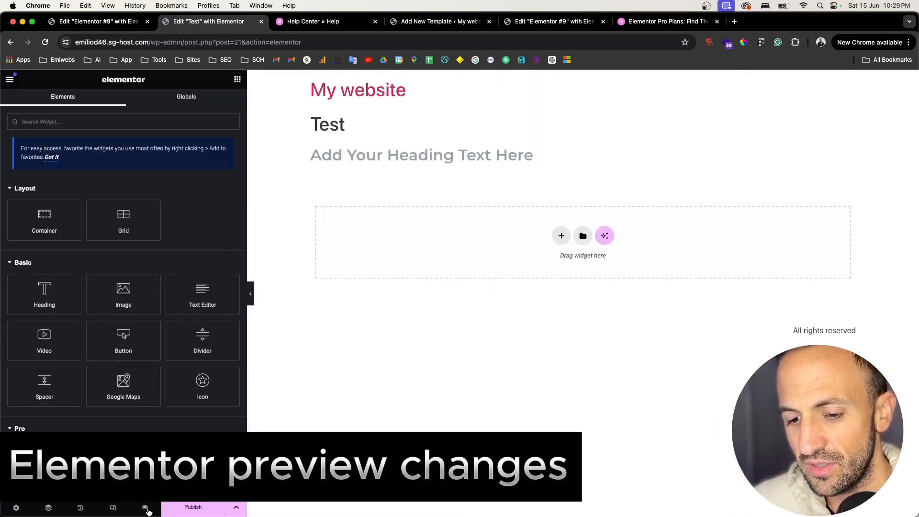
Step: Preview the Test page's changes on the live-site view, and return to the editor to publish the page
click(145, 508)
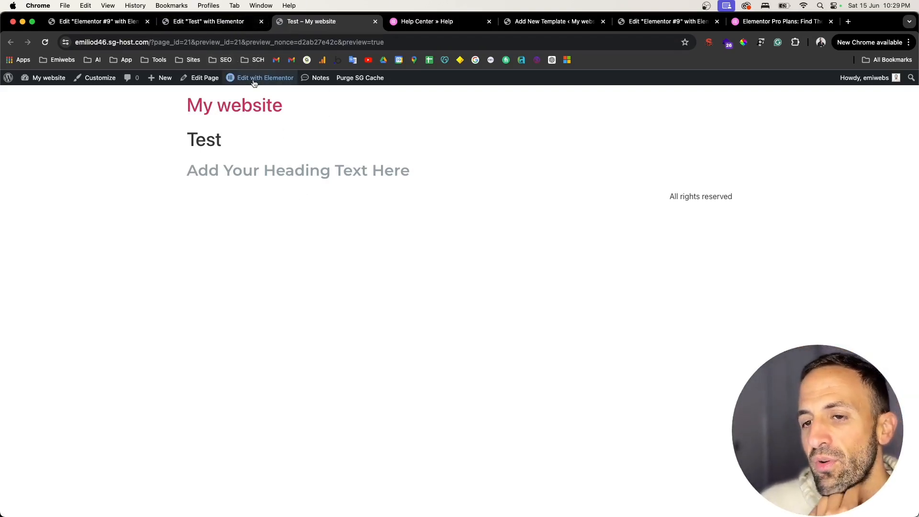
click(238, 23)
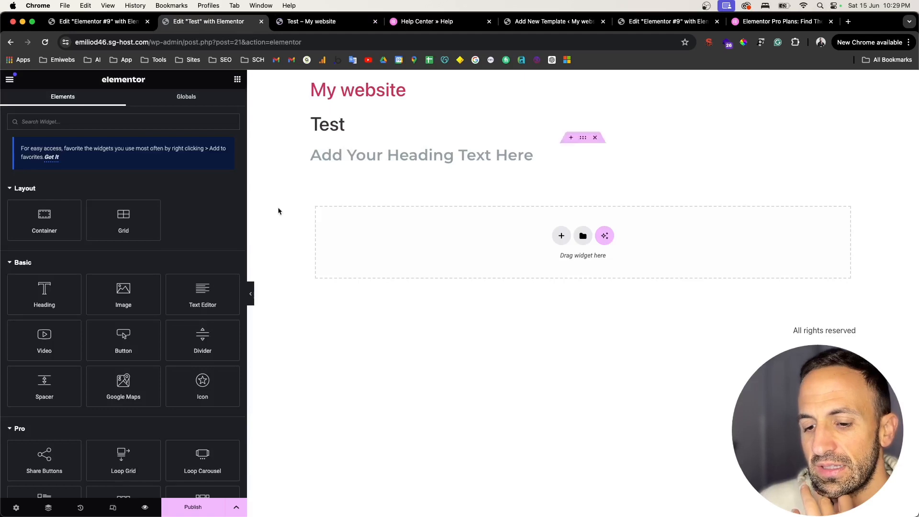
click(194, 508)
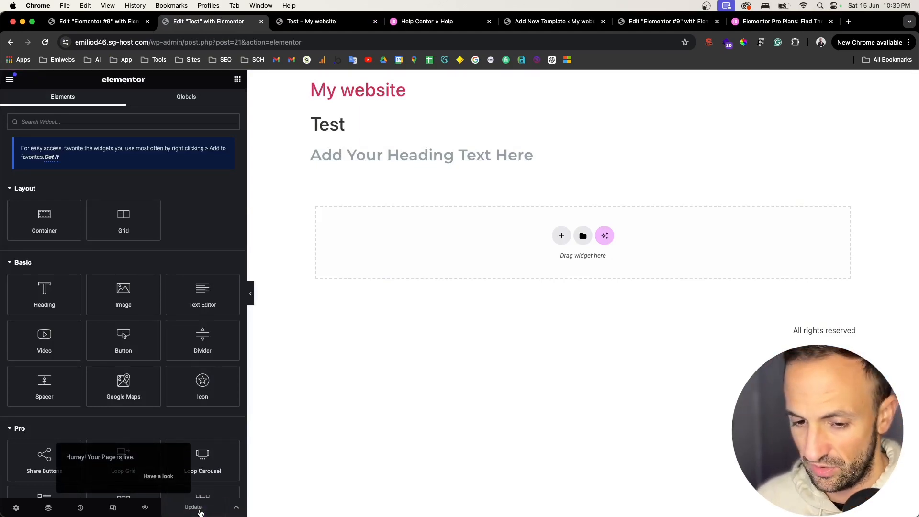
scroll(106, 460, up, 5)
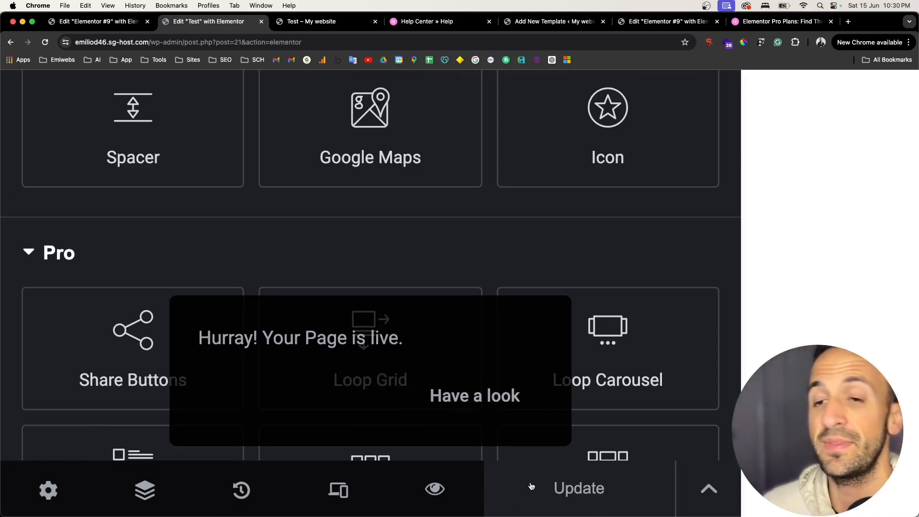
scroll(526, 486, down, 5)
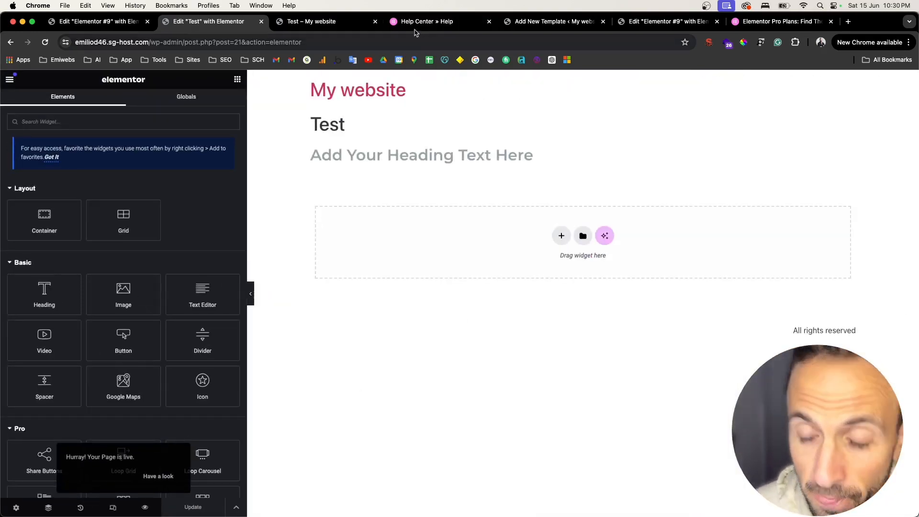
Step: Go from the Test page preview to the WordPress dashboard and look through the saved templates, including the Section category
click(316, 21)
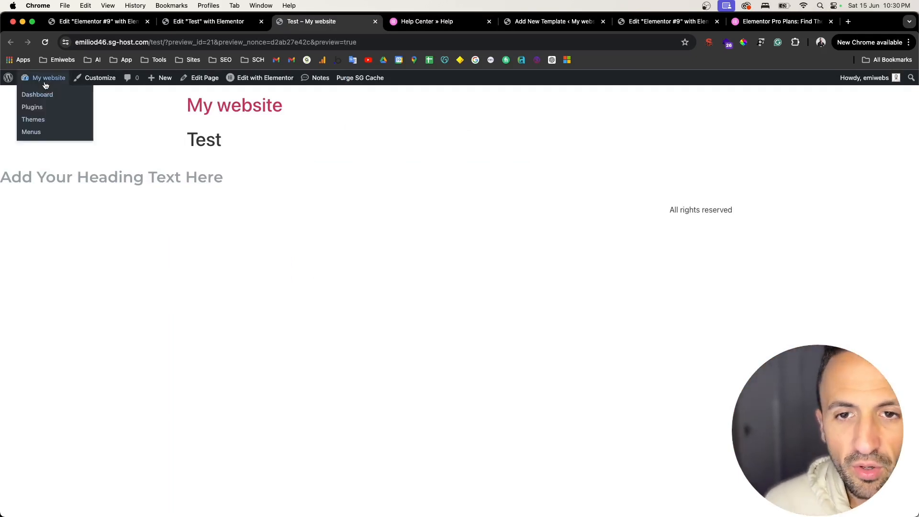
click(38, 94)
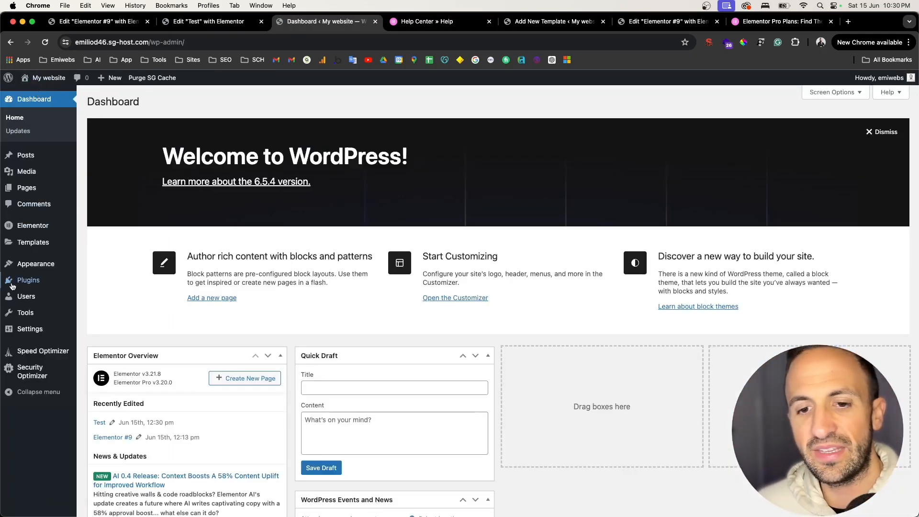
mouse_move(23, 249)
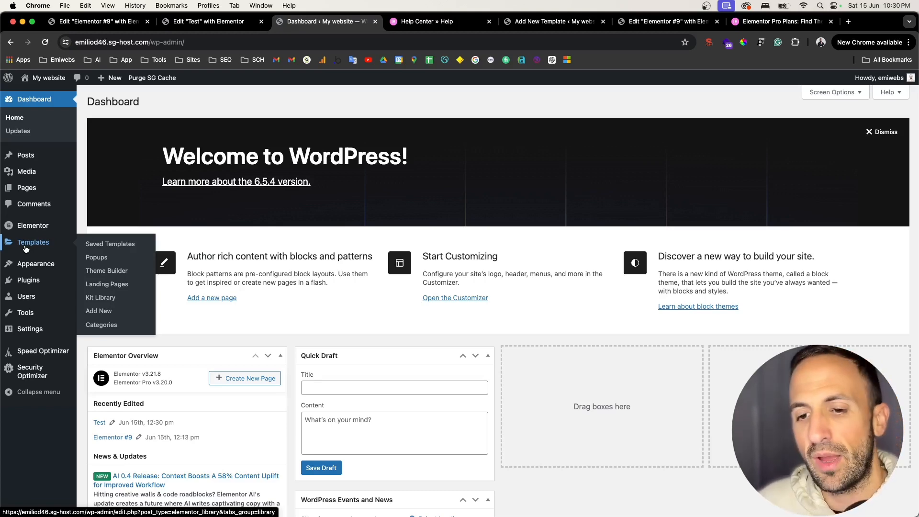
click(111, 245)
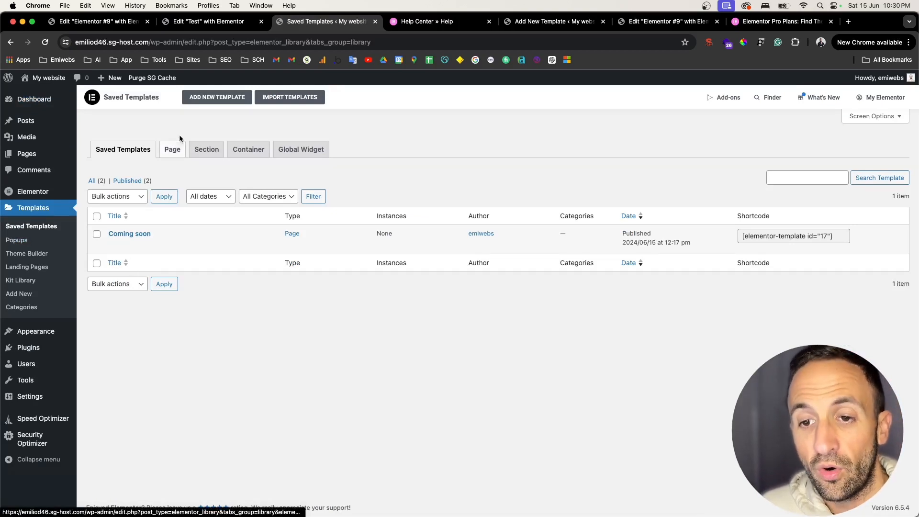
click(199, 151)
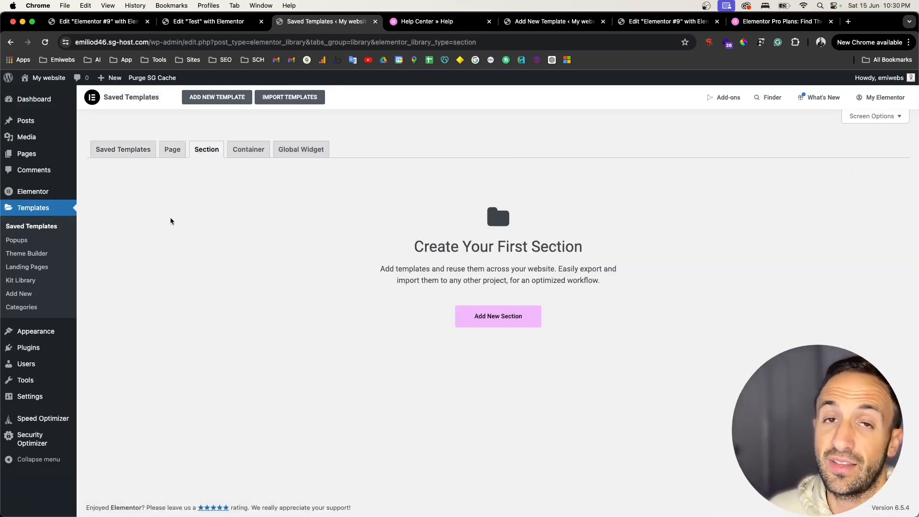
Step: Examine the site parts offered in the Theme Builder, such as Search Results and Loop Item, and return to the saved templates
click(20, 253)
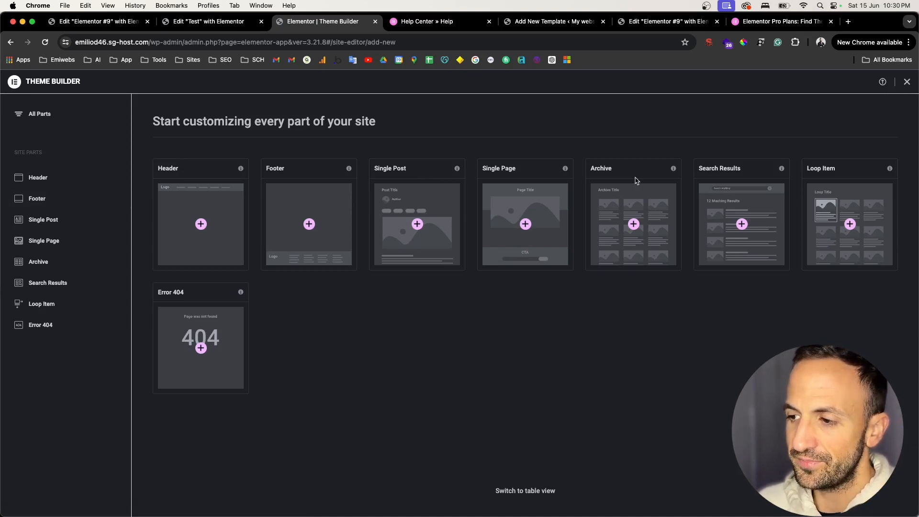
scroll(644, 186, up, 5)
scroll(675, 260, right, 8)
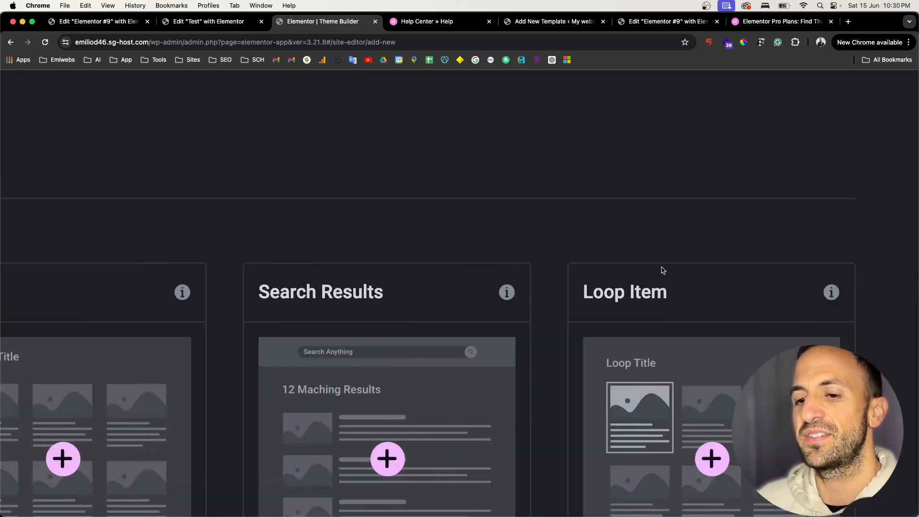
scroll(383, 406, down, 5)
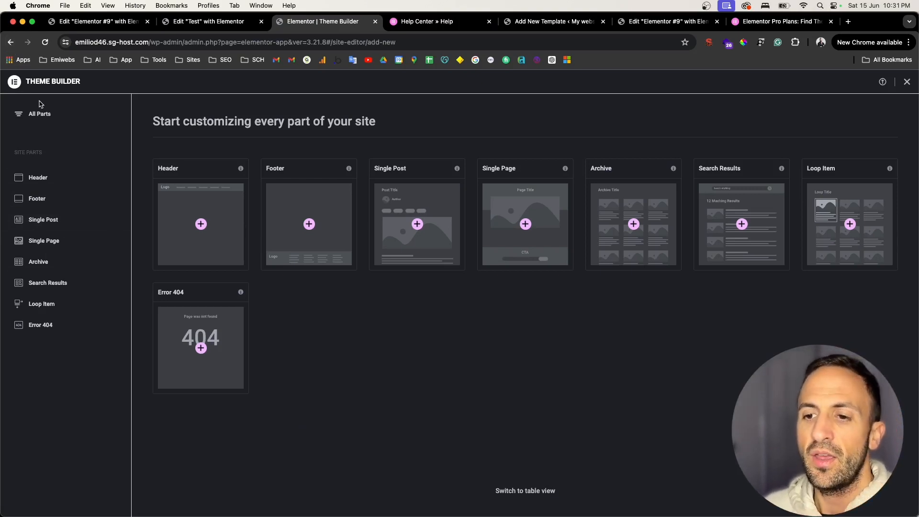
click(13, 47)
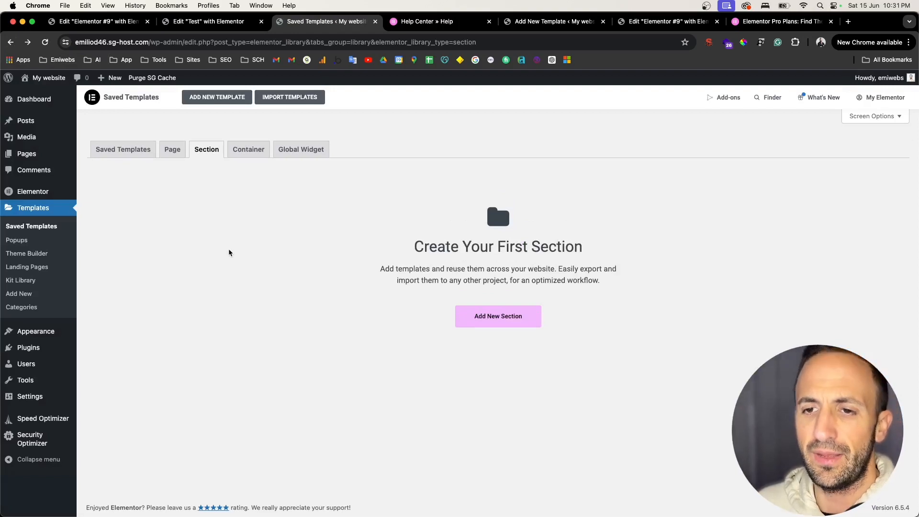
Step: Create a new Popup template named "popup" and open it in the Elementor editor
click(5, 243)
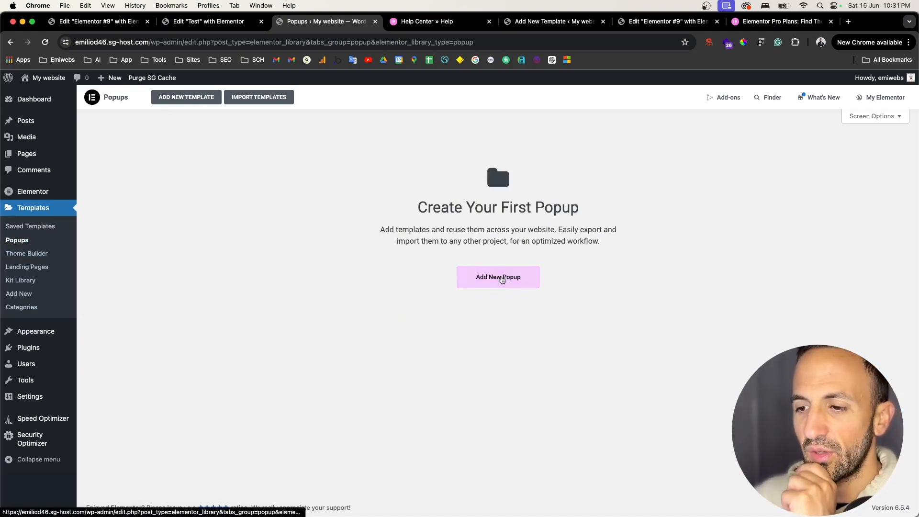
click(524, 277)
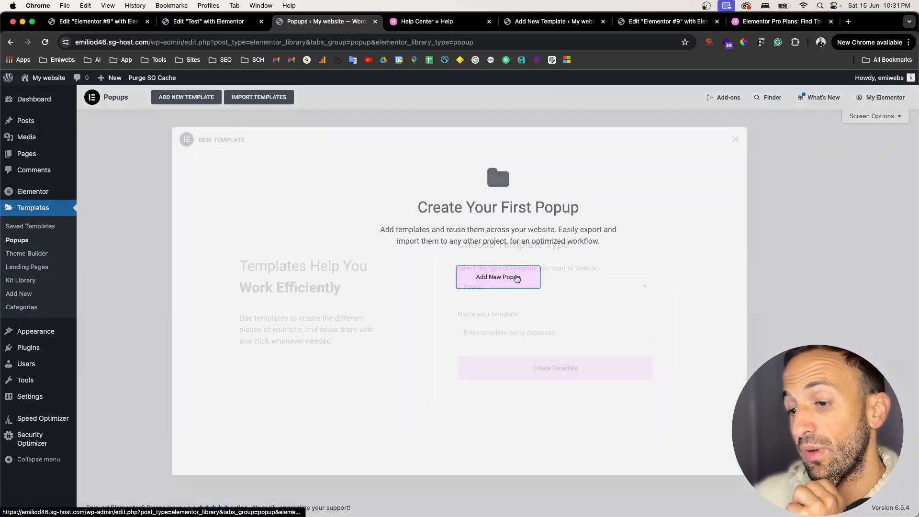
click(558, 333)
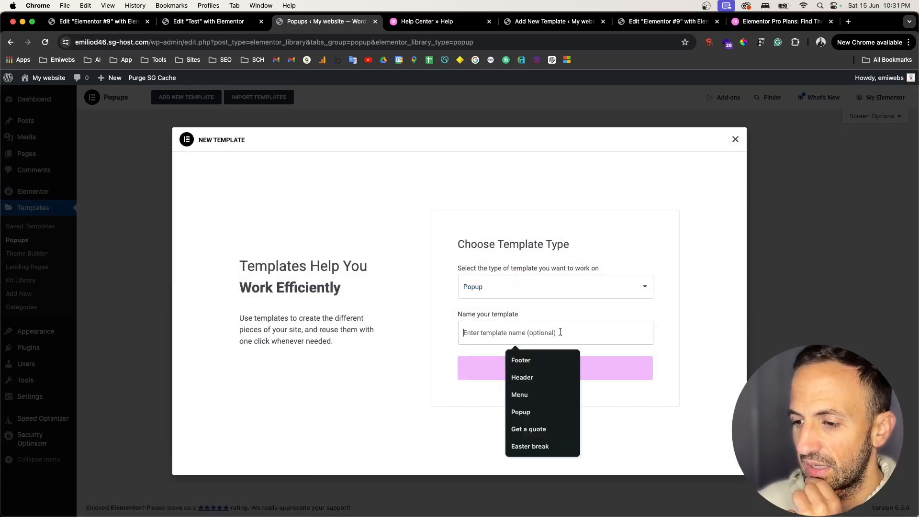
click(415, 331)
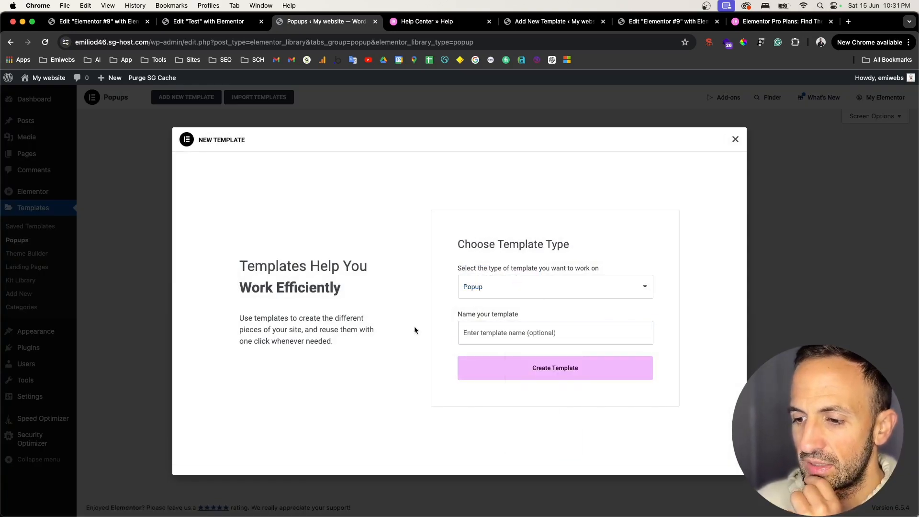
click(500, 324)
text(pop)
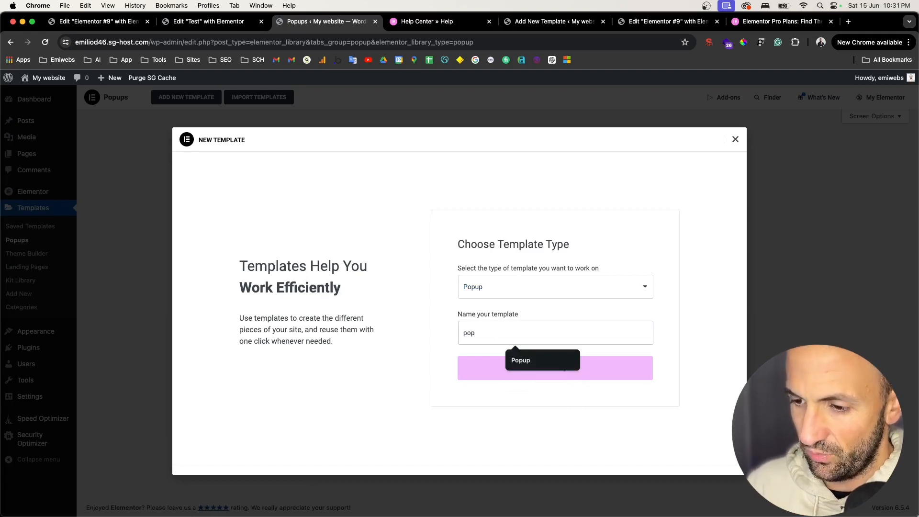
text(up)
click(493, 367)
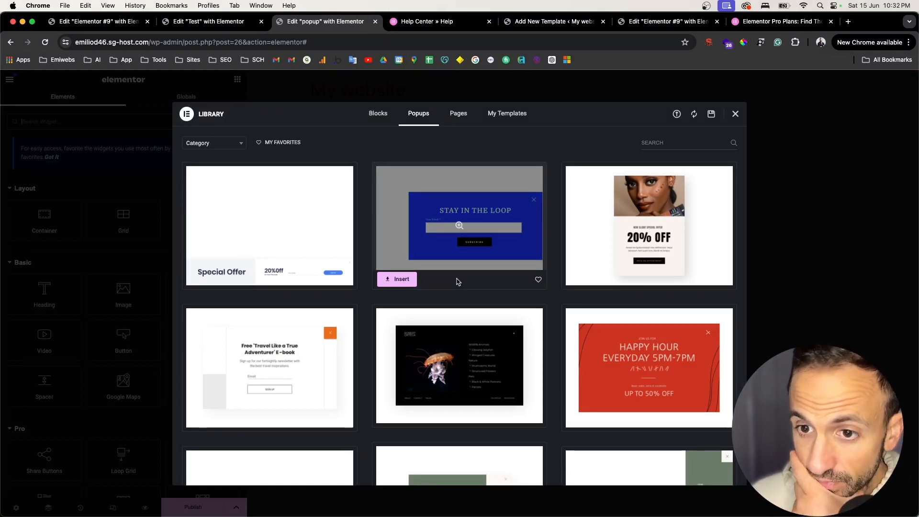
Step: Browse the popup designs in the template library and insert the "20% OFF" new client special offer popup
scroll(410, 352, down, 8)
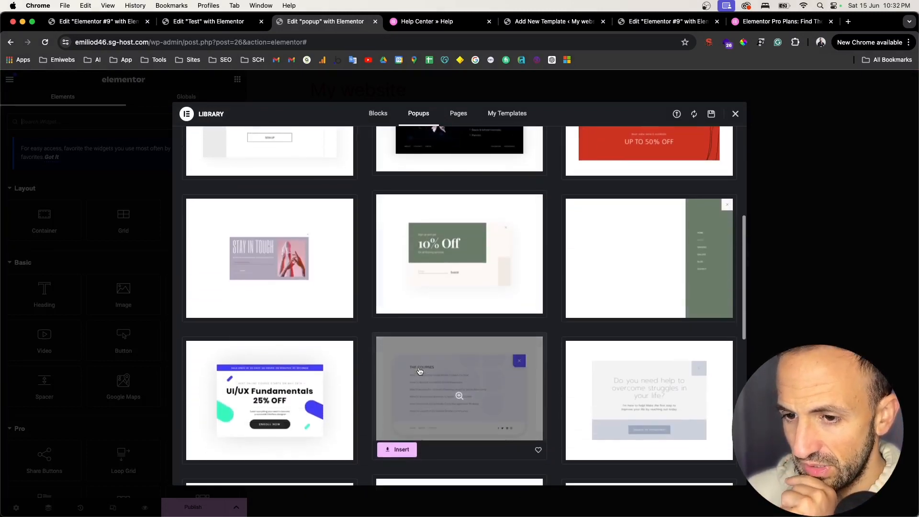
scroll(420, 363, up, 10)
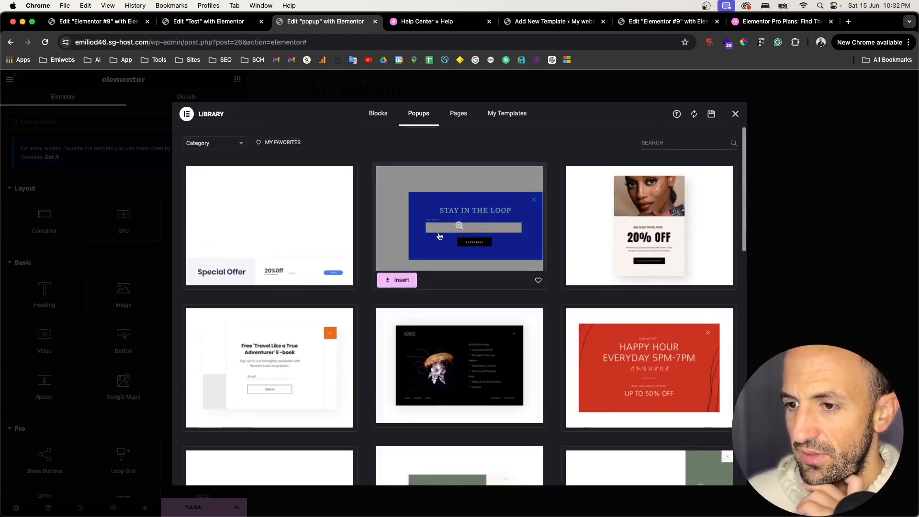
click(592, 282)
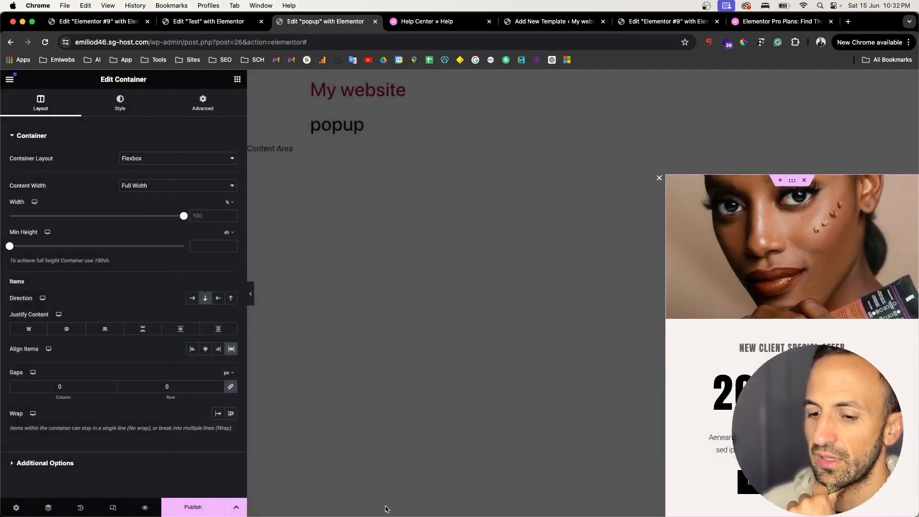
Step: Examine the popup's additional publishing options, such as Display Conditions, Triggers and Advanced Rules, and compare with the Test page's editor
click(236, 507)
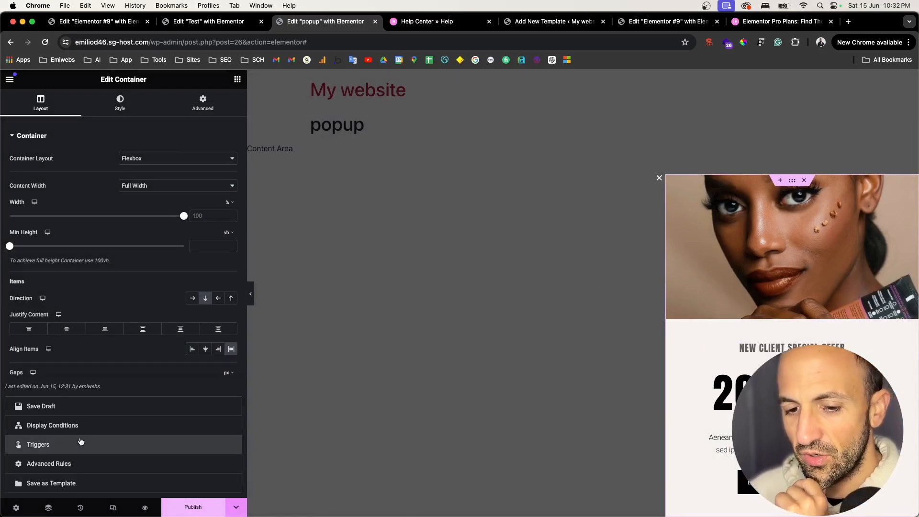
scroll(81, 442, up, 5)
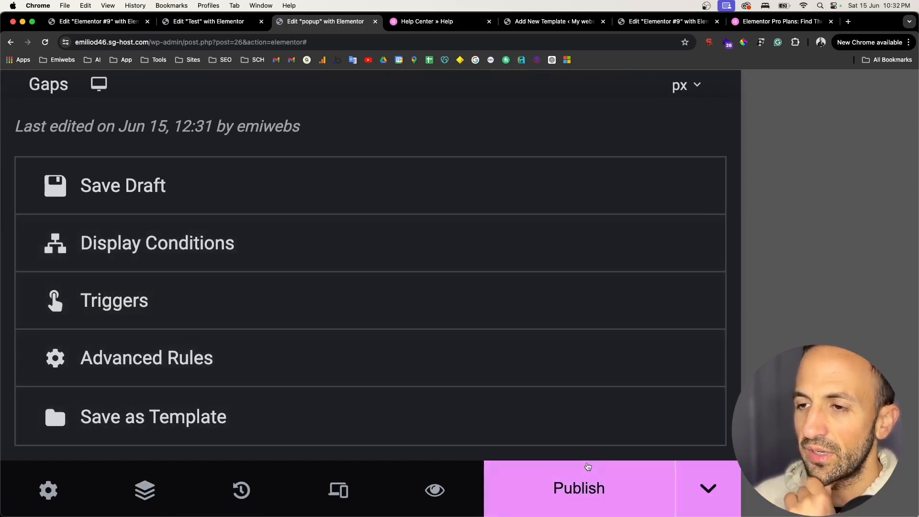
scroll(588, 466, down, 5)
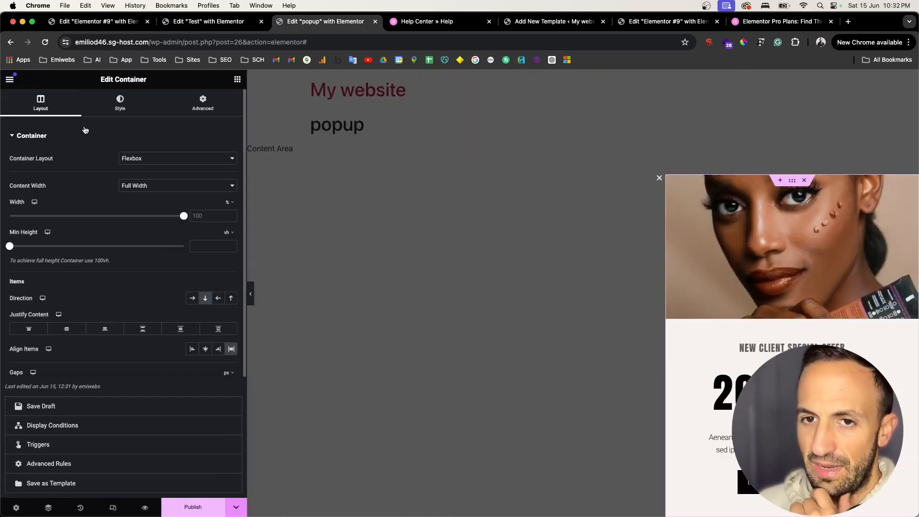
click(234, 28)
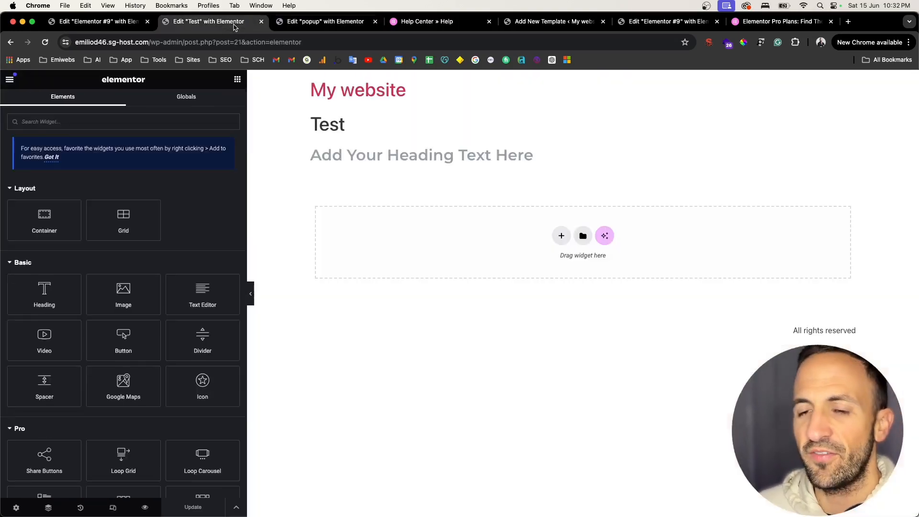
click(293, 27)
click(223, 26)
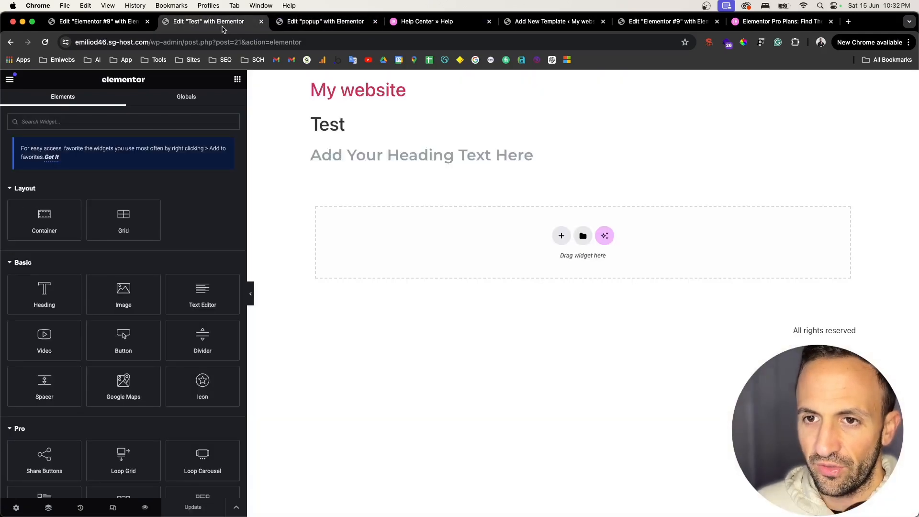
click(306, 24)
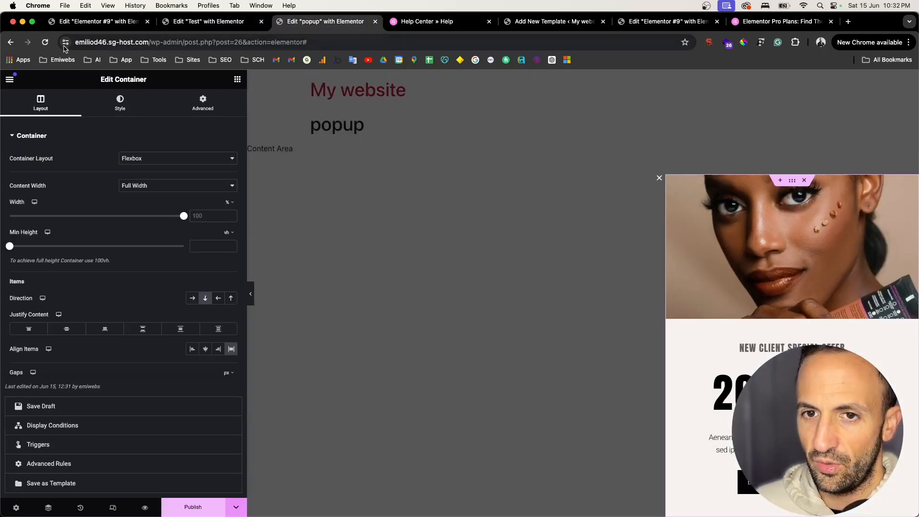
Step: Leave the popup editor without saving, return to the WordPress dashboard and open the Elementor home page
click(10, 43)
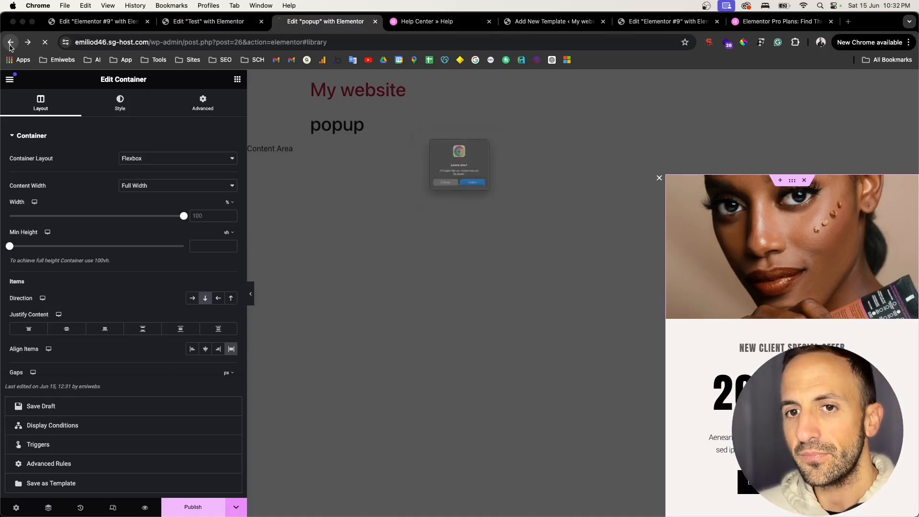
click(484, 202)
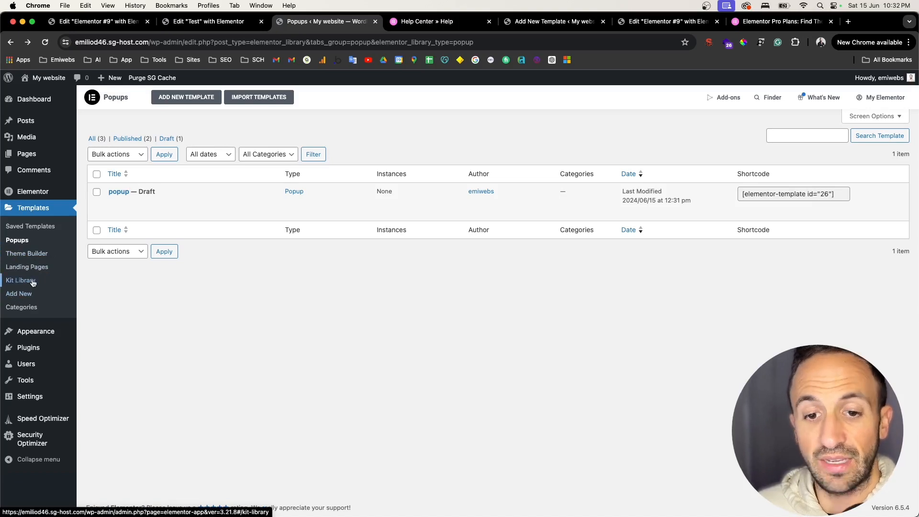
click(39, 208)
click(32, 191)
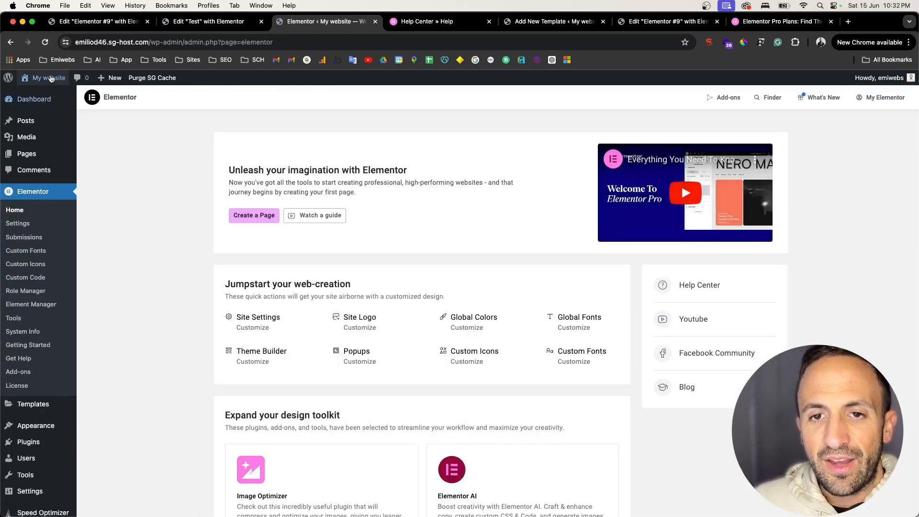